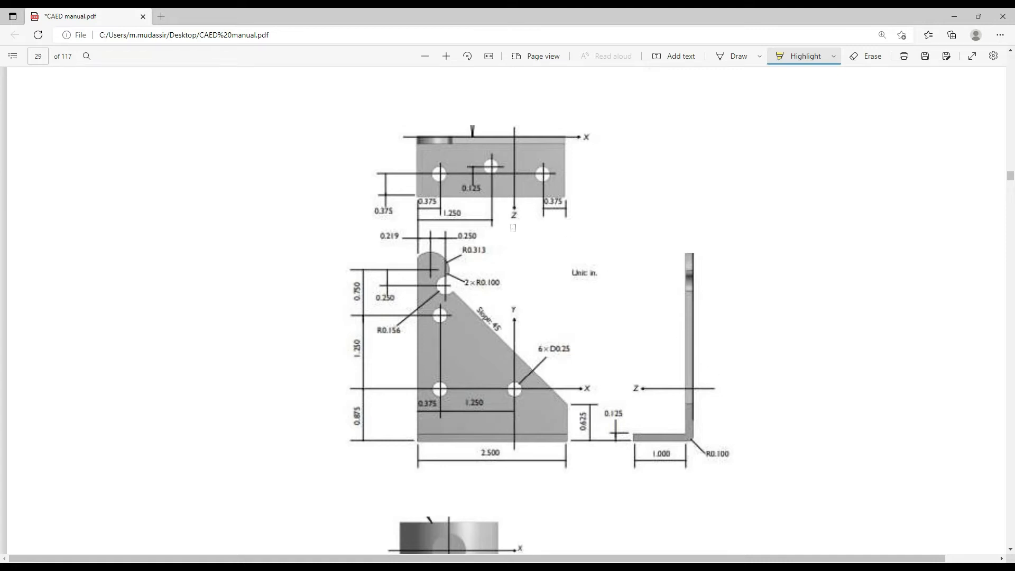
Step: Switch to SOLIDWORKS and create a new part document with its units set to IPS (inch, pound, second)
{"action": "key", "text": "alt+Tab"}
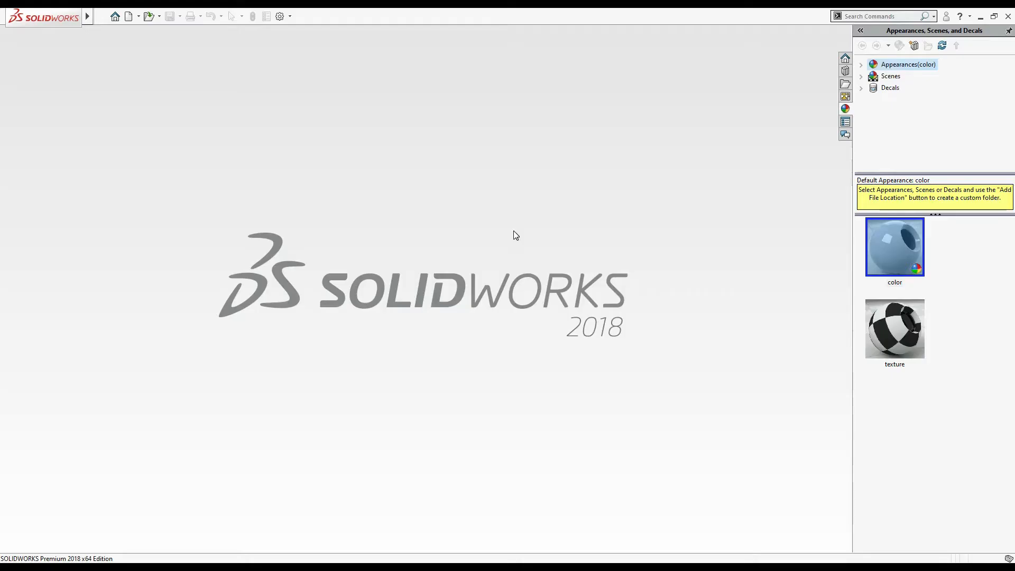
{"action": "left_click", "coordinate": [129, 17]}
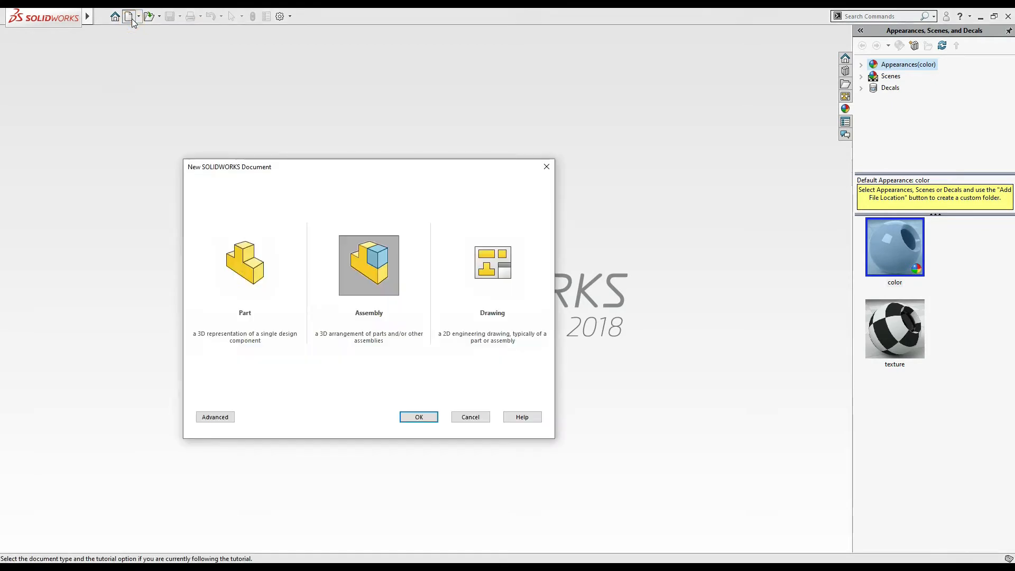
{"action": "left_click", "coordinate": [250, 255]}
{"action": "left_click", "coordinate": [418, 414]}
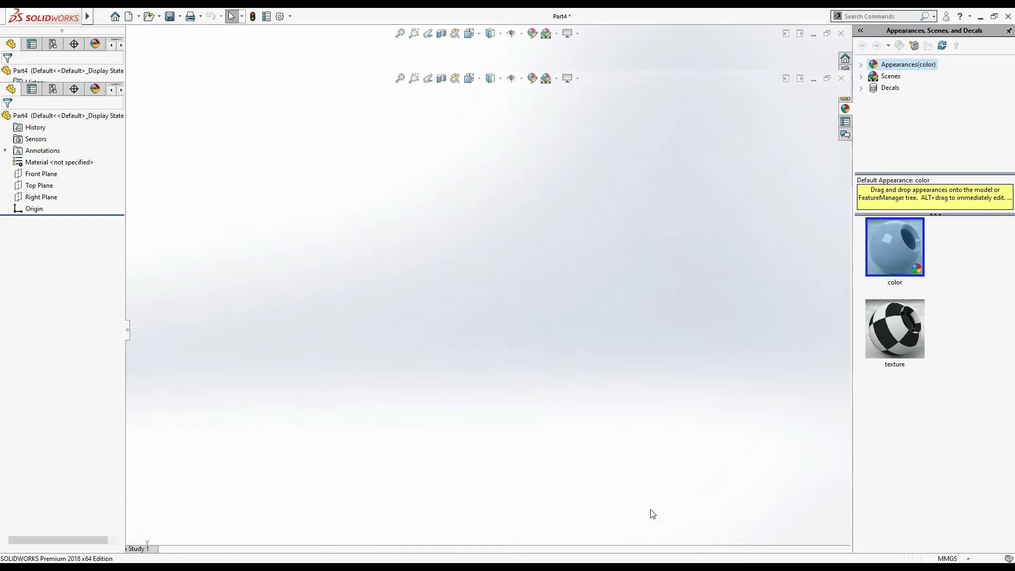
{"action": "left_click", "coordinate": [947, 559]}
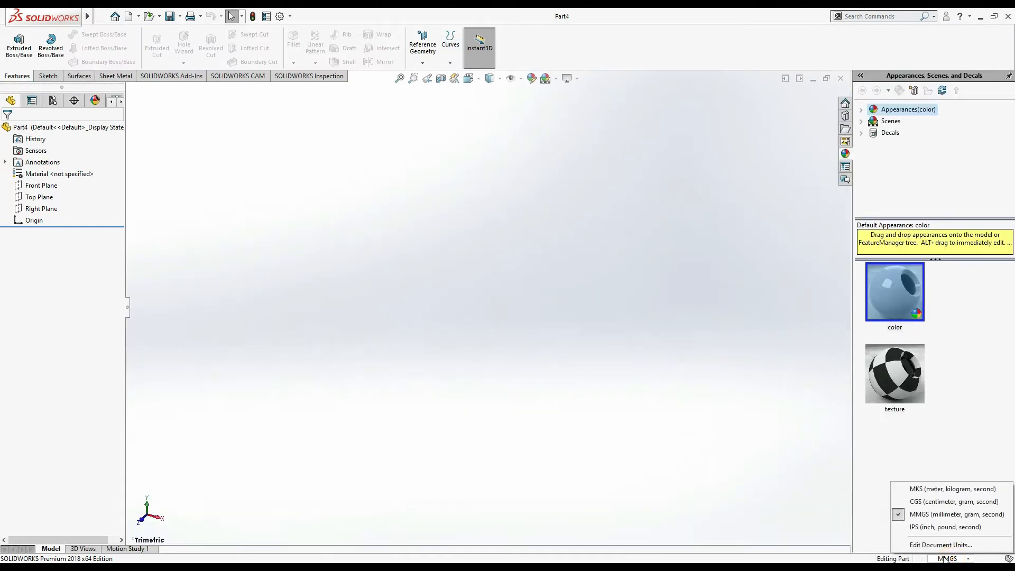
{"action": "left_click", "coordinate": [920, 528]}
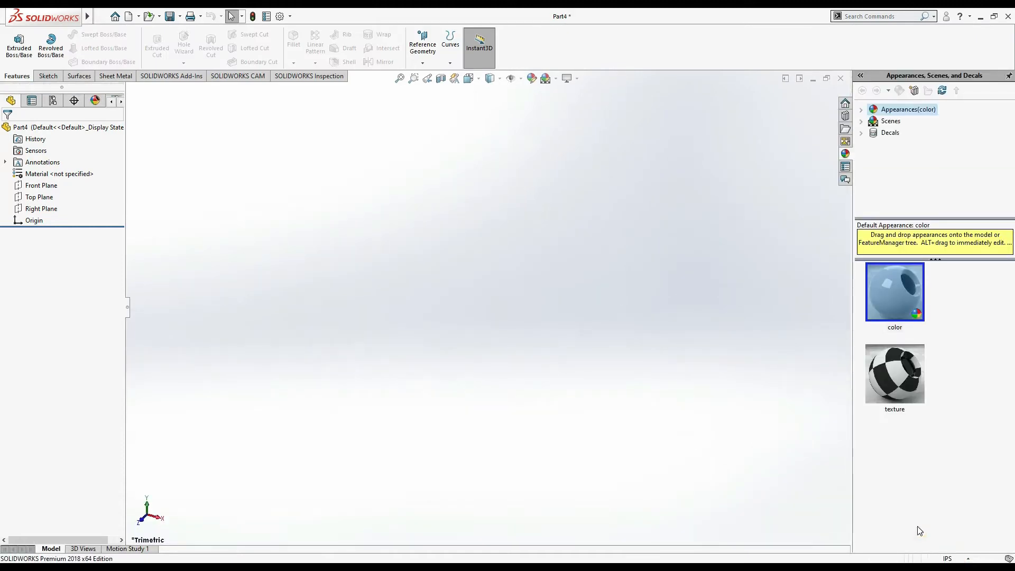
Step: Start a sketch on the Front Plane and draw a circle centred on the origin with a radius of about 0.78 in
{"action": "left_click", "coordinate": [37, 186]}
{"action": "left_click", "coordinate": [37, 168]}
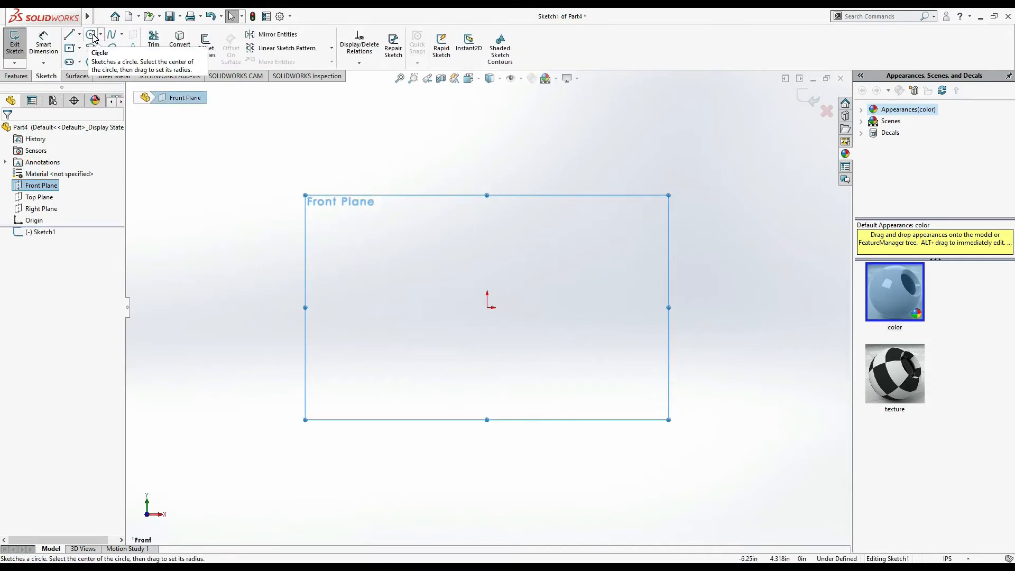
{"action": "left_click", "coordinate": [94, 35]}
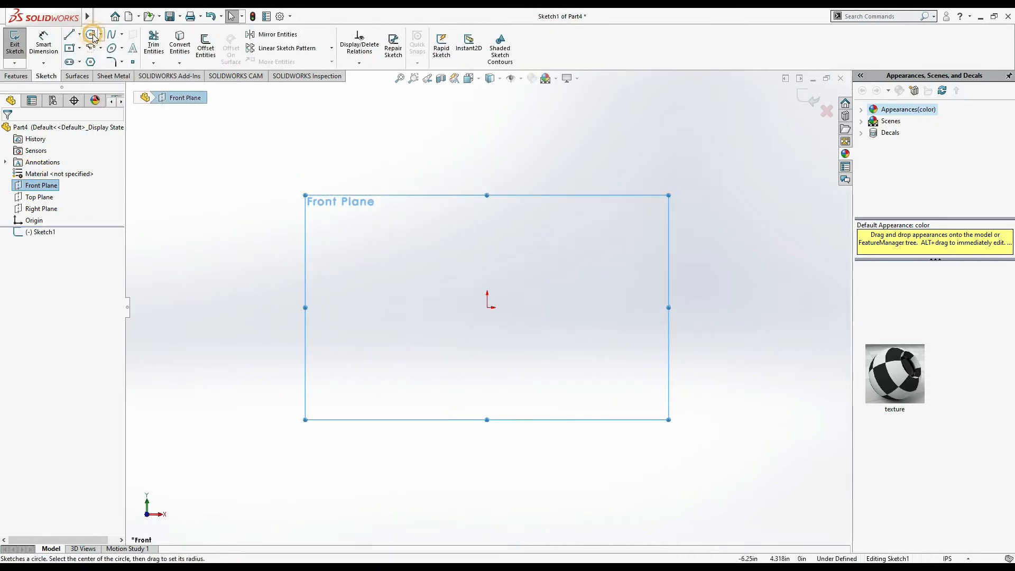
{"action": "left_click", "coordinate": [487, 308]}
{"action": "left_click", "coordinate": [515, 278]}
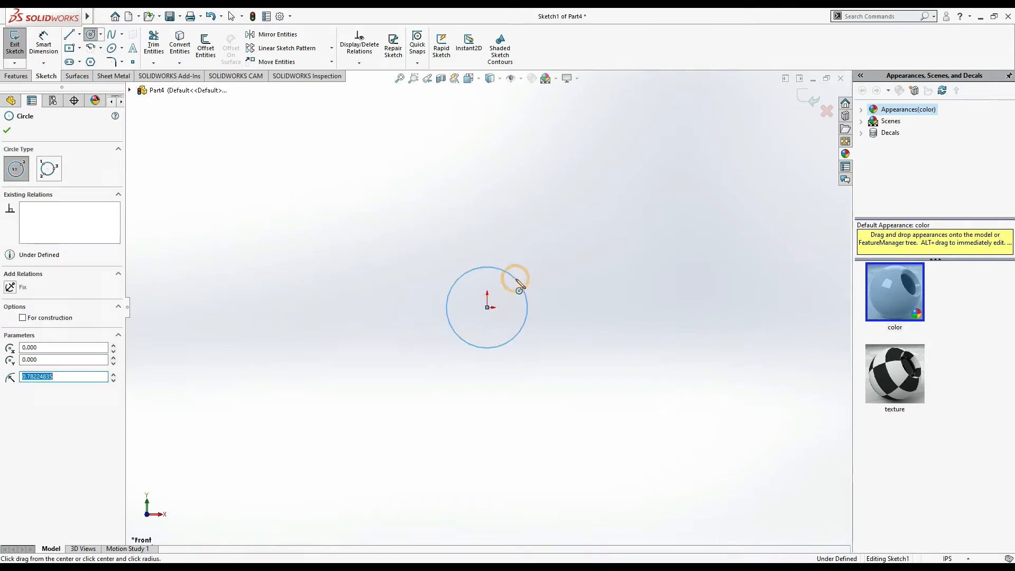
{"action": "key", "text": "alt+Tab"}
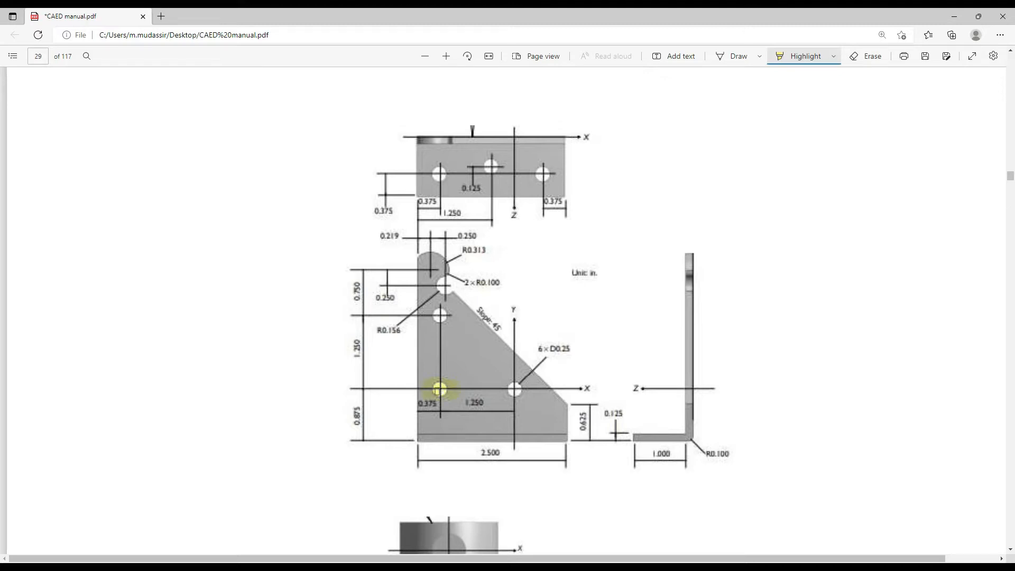
{"action": "key", "text": "alt+Tab"}
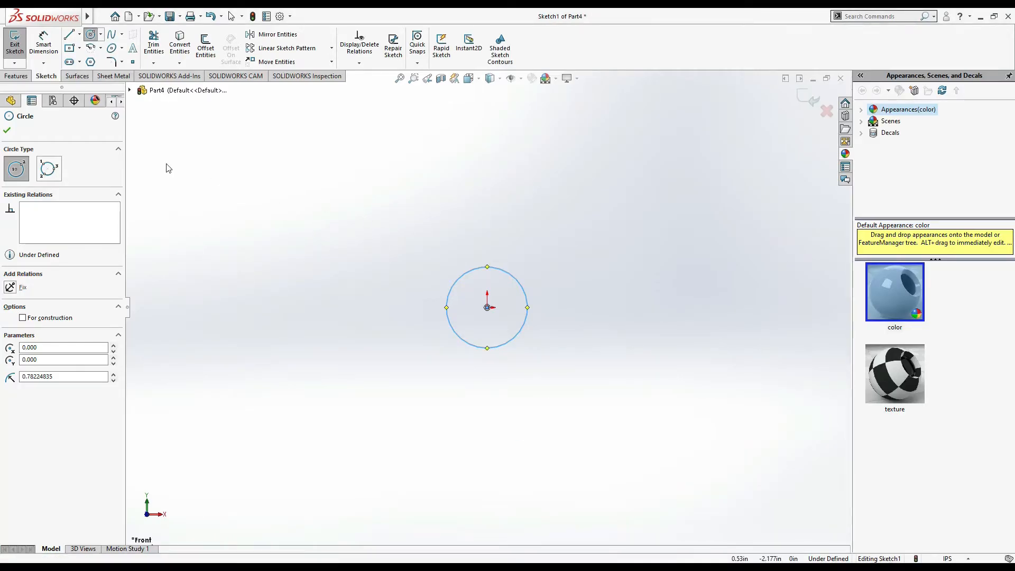
{"action": "left_click", "coordinate": [352, 351]}
{"action": "key", "text": "Escape"}
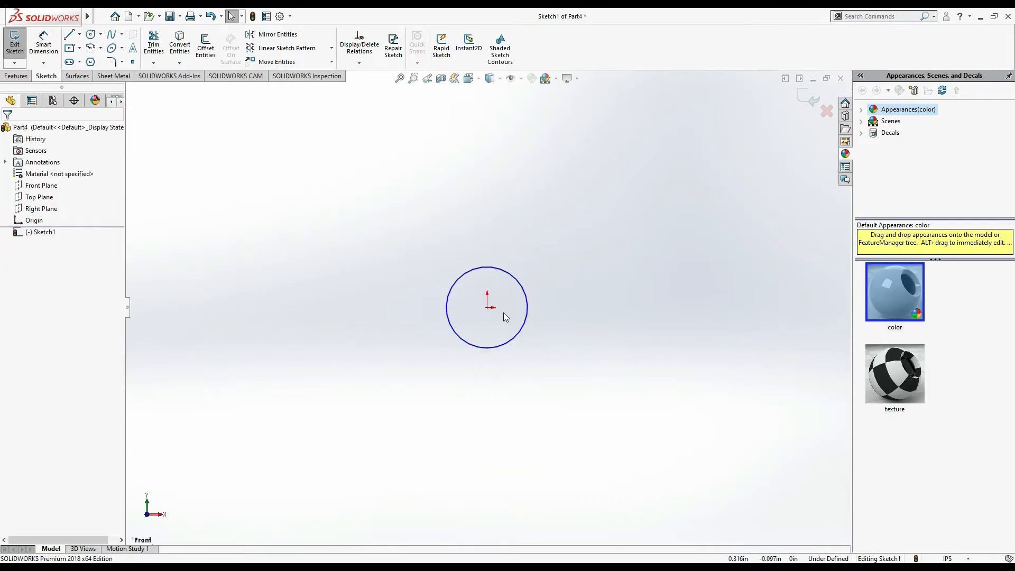
Step: Draw two more circles aligned with the origin: one about 3.34 in to its right with about 0.62 in radius, and one directly above it
{"action": "left_click", "coordinate": [91, 35]}
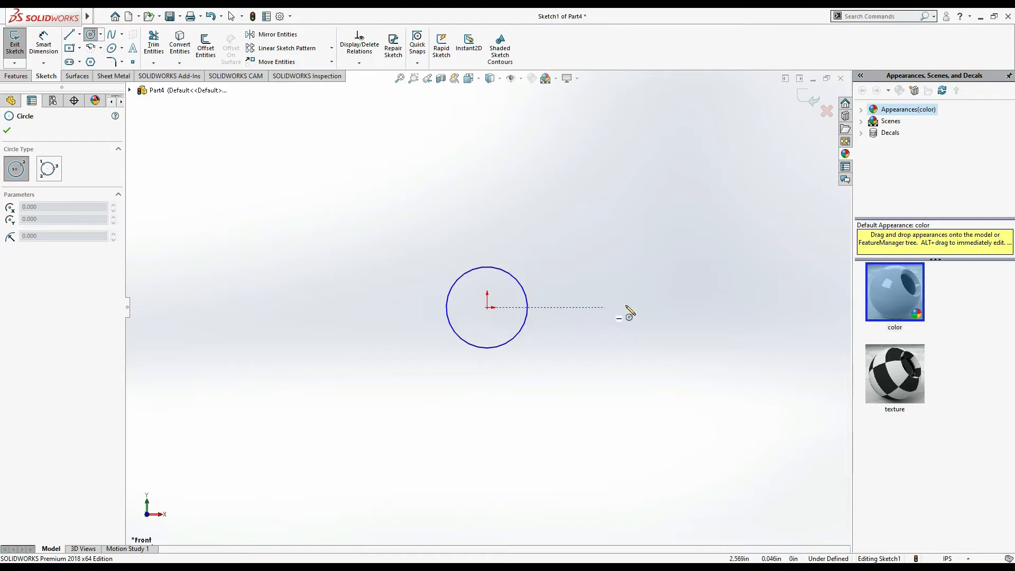
{"action": "left_click", "coordinate": [660, 307]}
{"action": "left_click", "coordinate": [685, 287]}
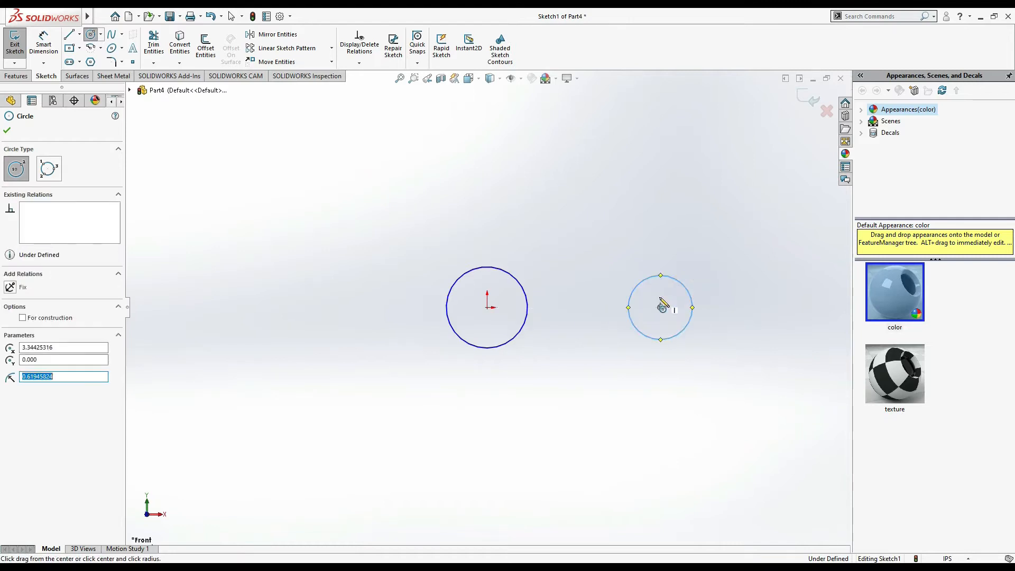
{"action": "left_click", "coordinate": [487, 160]}
{"action": "left_click", "coordinate": [509, 133]}
{"action": "key", "text": "Escape"}
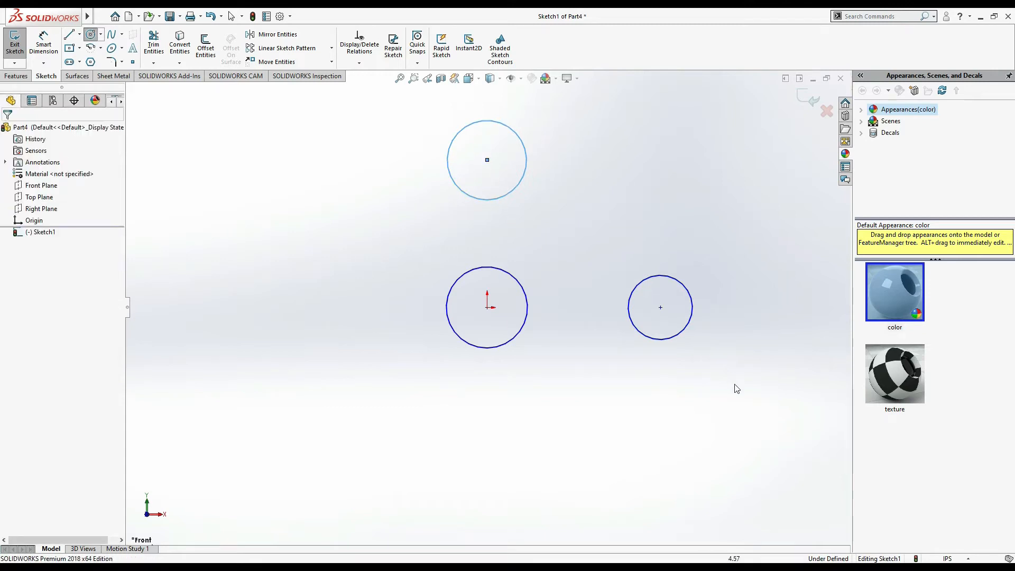
Step: Apply an Equal relation to all three sketched circles
{"action": "left_click_drag", "start_coordinate": [748, 385], "coordinate": [334, 106]}
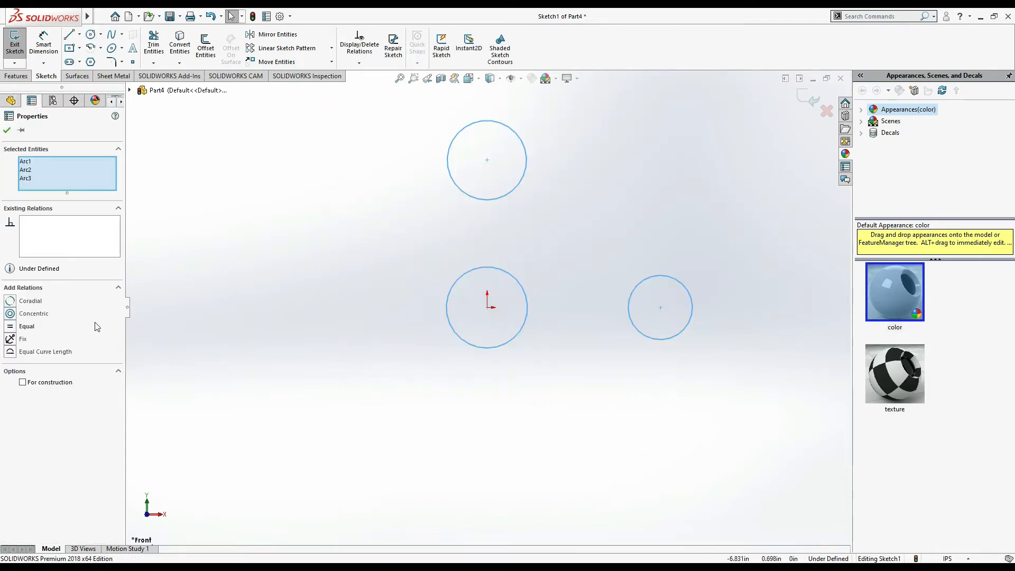
{"action": "left_click", "coordinate": [12, 327]}
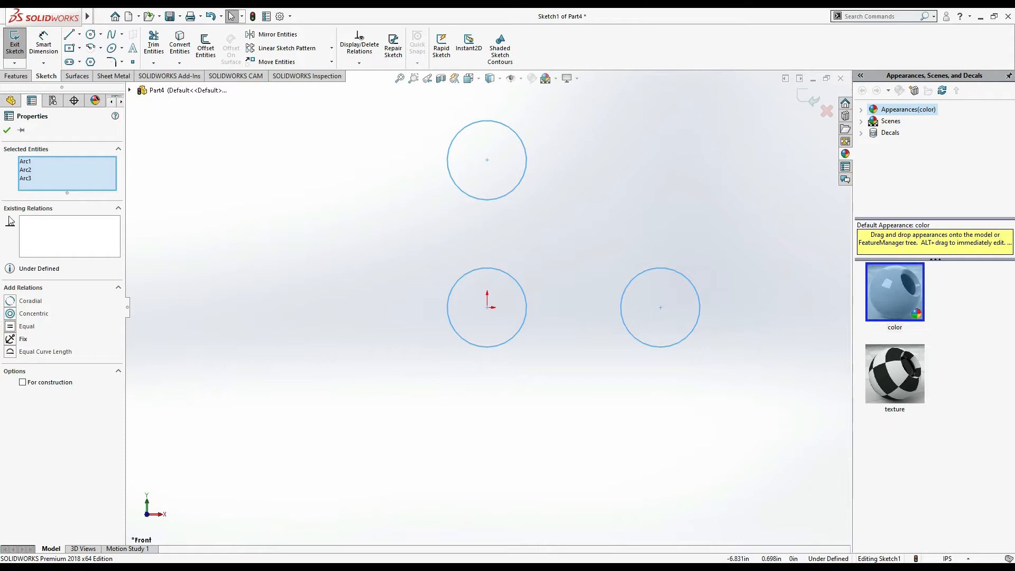
{"action": "left_click", "coordinate": [6, 131]}
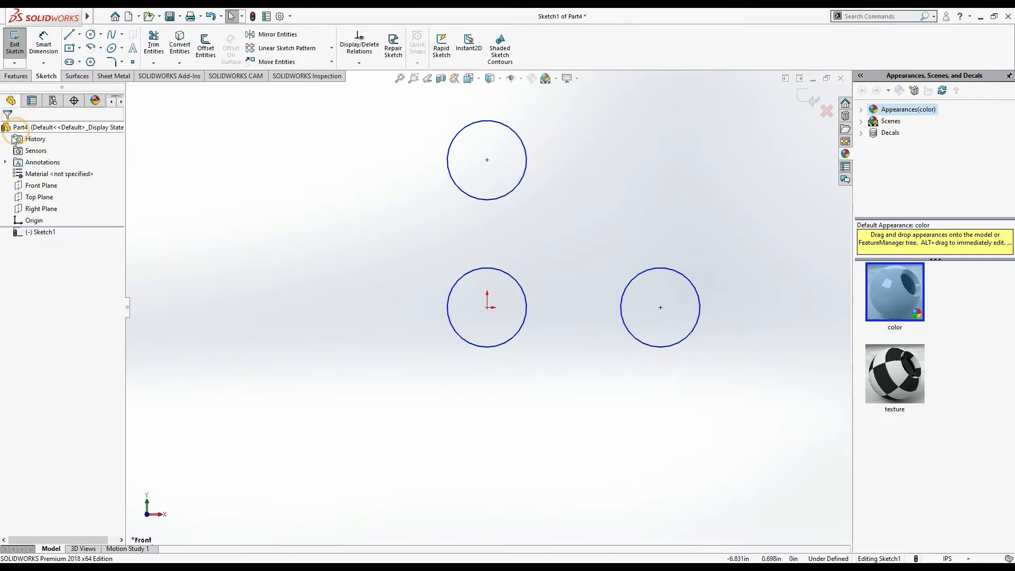
Step: Sketch an open outline around the circles: a left vertical, a bottom horizontal, a right vertical about 2.36 in long and a line sloping up-left
{"action": "left_click", "coordinate": [400, 78]}
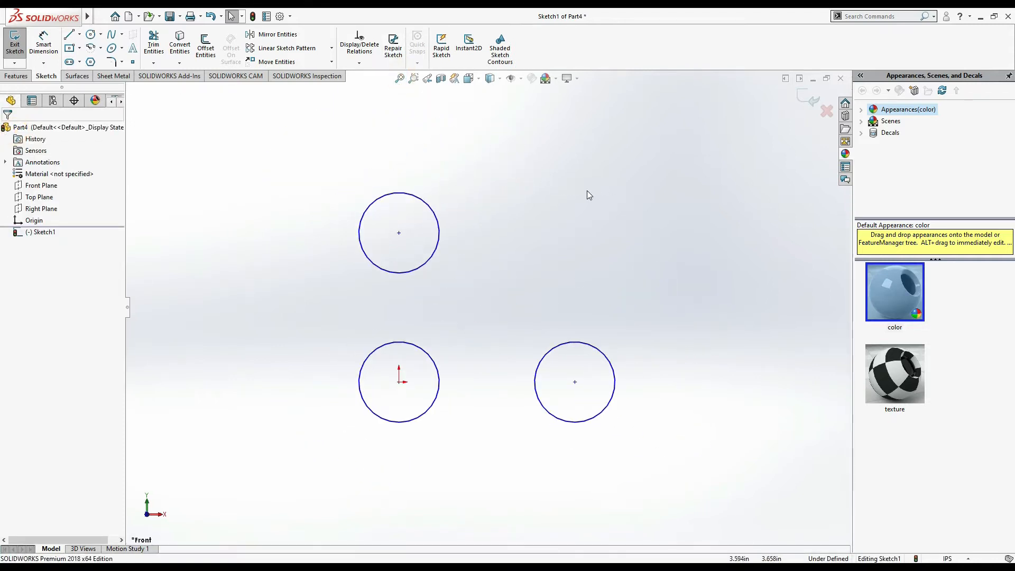
{"action": "key", "text": "alt+Tab"}
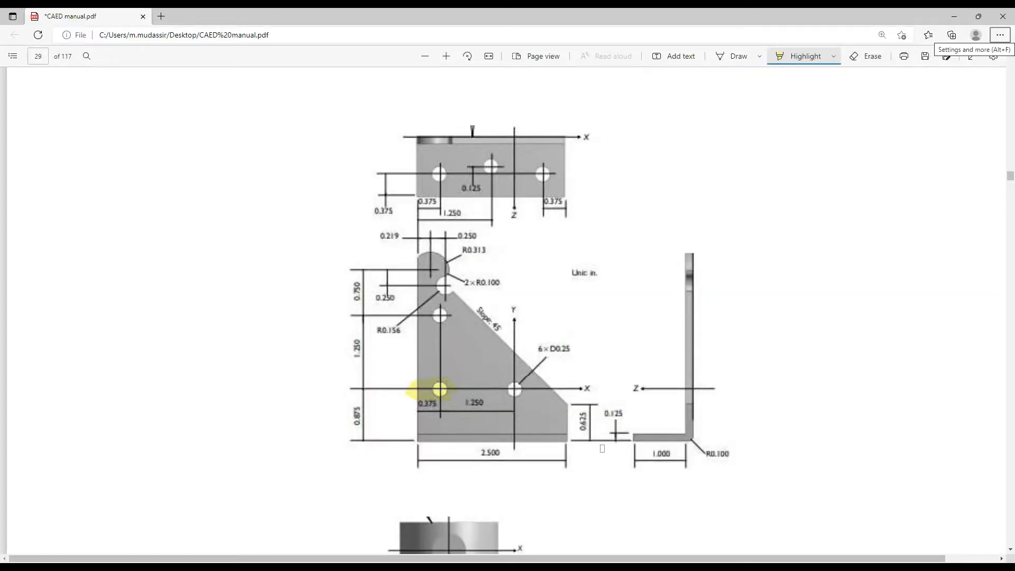
{"action": "key", "text": "alt+Tab"}
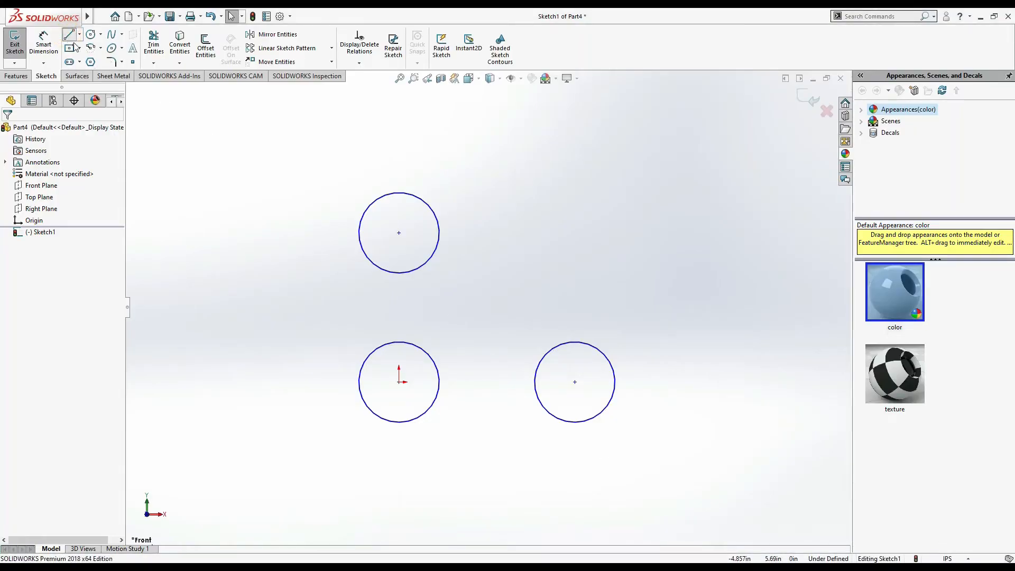
{"action": "left_click", "coordinate": [70, 36]}
{"action": "left_click", "coordinate": [288, 126]}
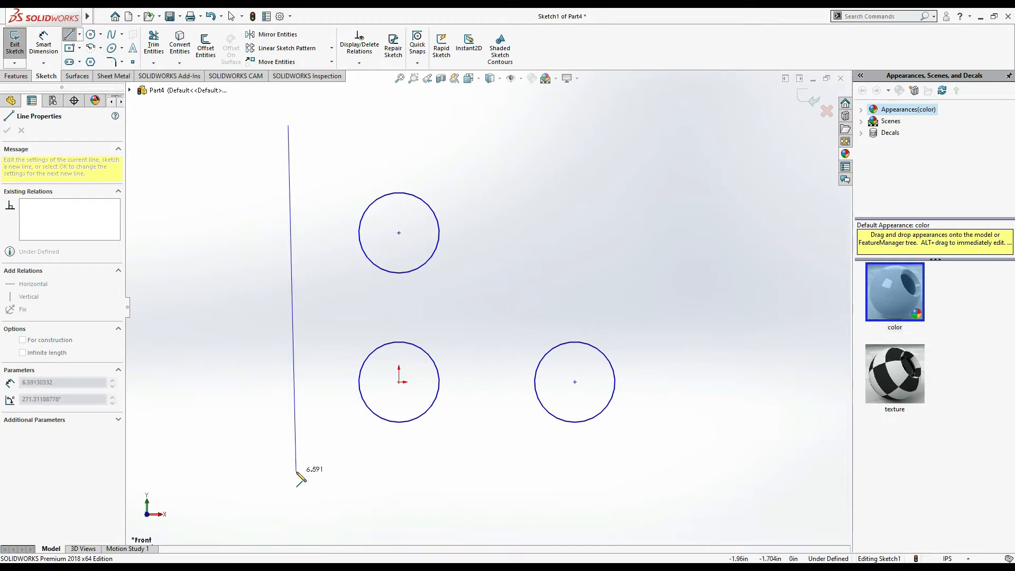
{"action": "left_click", "coordinate": [288, 471]}
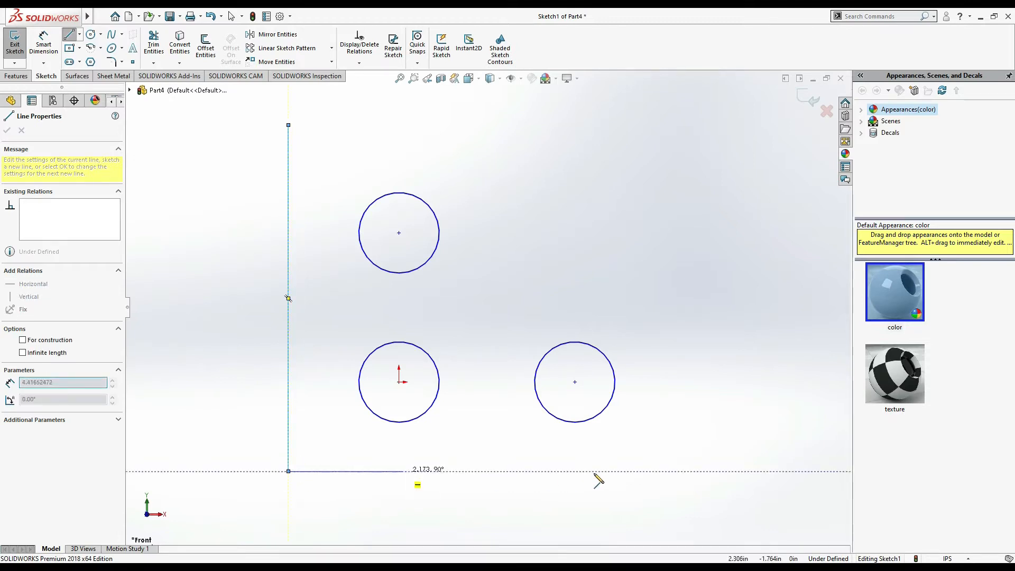
{"action": "left_click", "coordinate": [688, 472]}
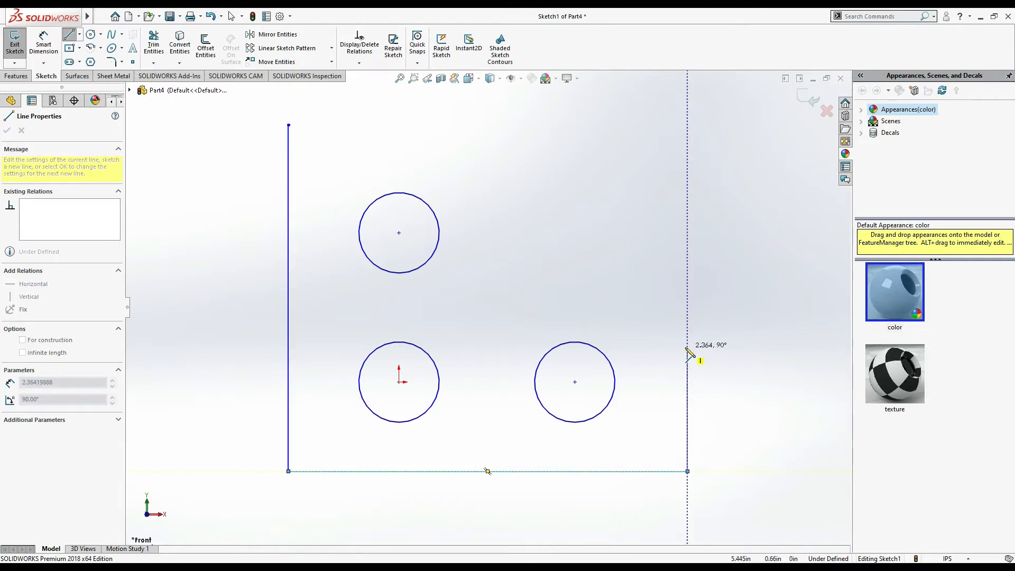
{"action": "left_click", "coordinate": [687, 347]}
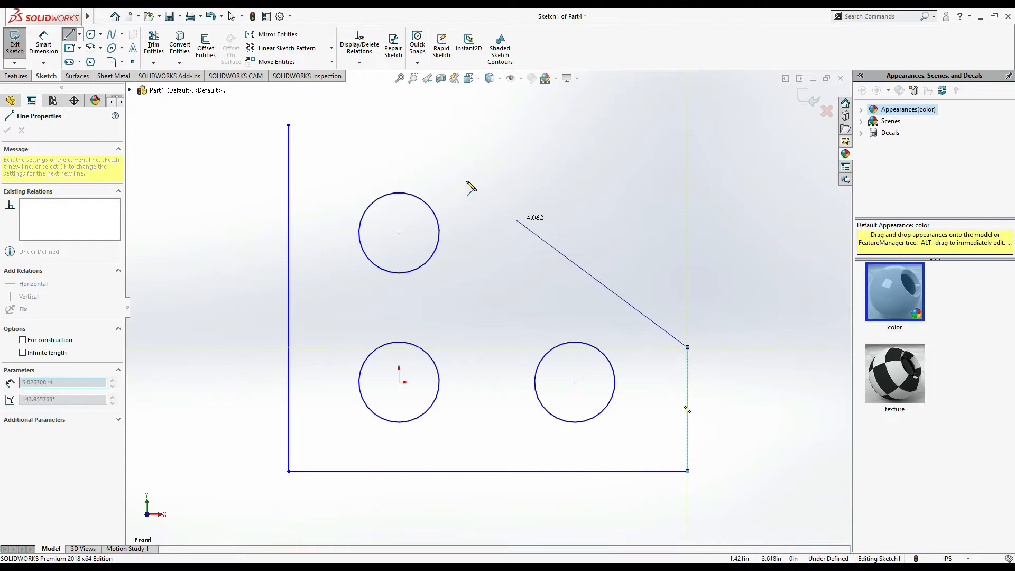
{"action": "left_click", "coordinate": [463, 160]}
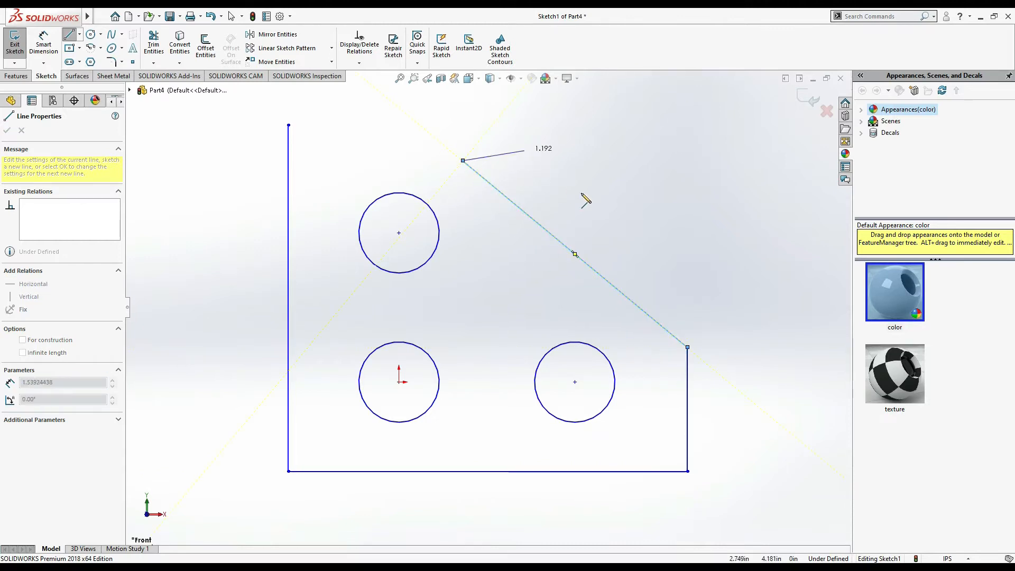
{"action": "key", "text": "Escape"}
{"action": "key", "text": "Escape"}
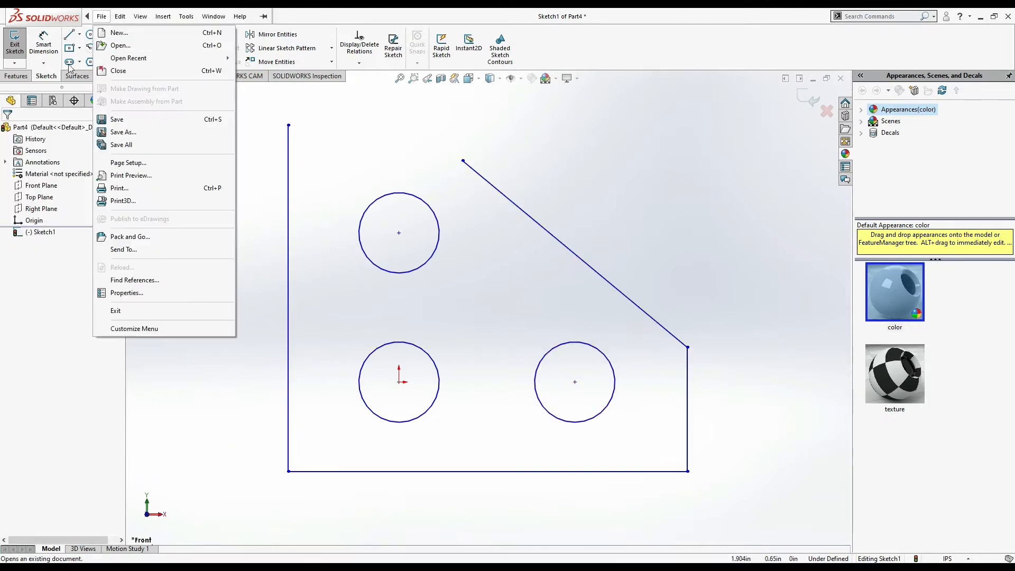
Step: Check the hole size in the PDF drawing and dimension the right circle's diameter as 0.25 in
{"action": "key", "text": "alt+Tab"}
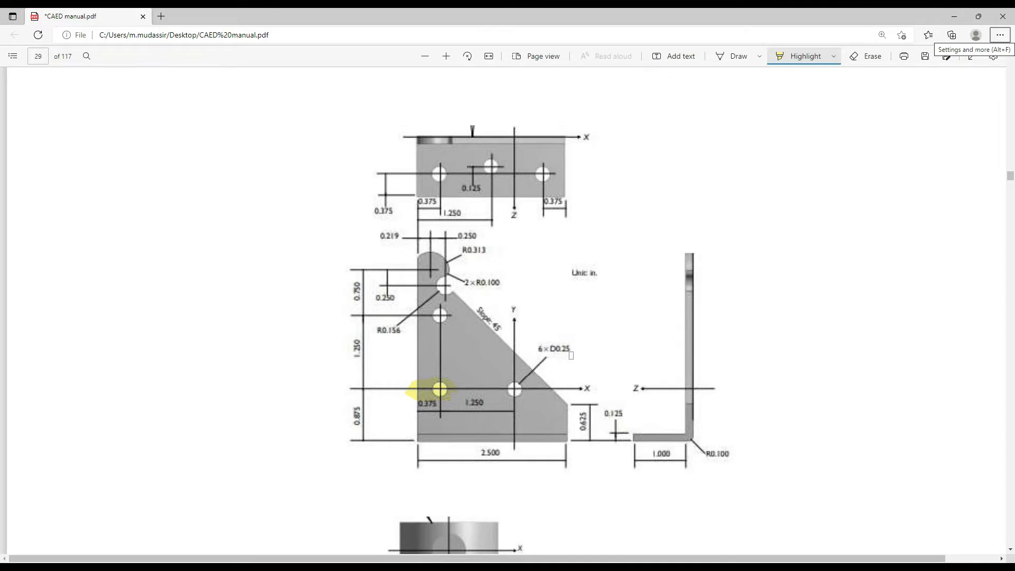
{"action": "key", "text": "alt+Tab"}
{"action": "left_click", "coordinate": [586, 347]}
{"action": "left_click", "coordinate": [584, 369]}
{"action": "type", "text": "0.25"}
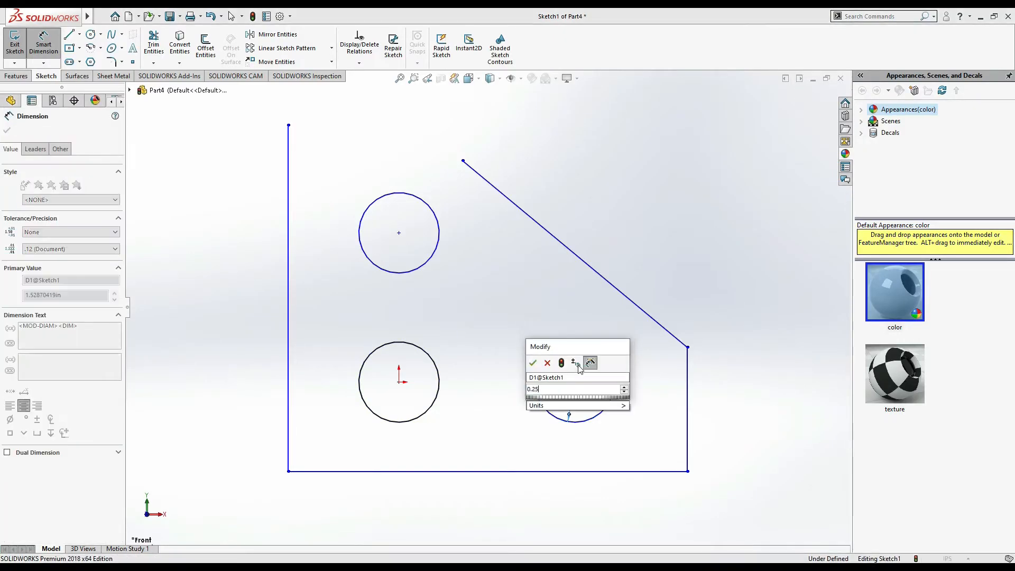
{"action": "key", "text": "Return"}
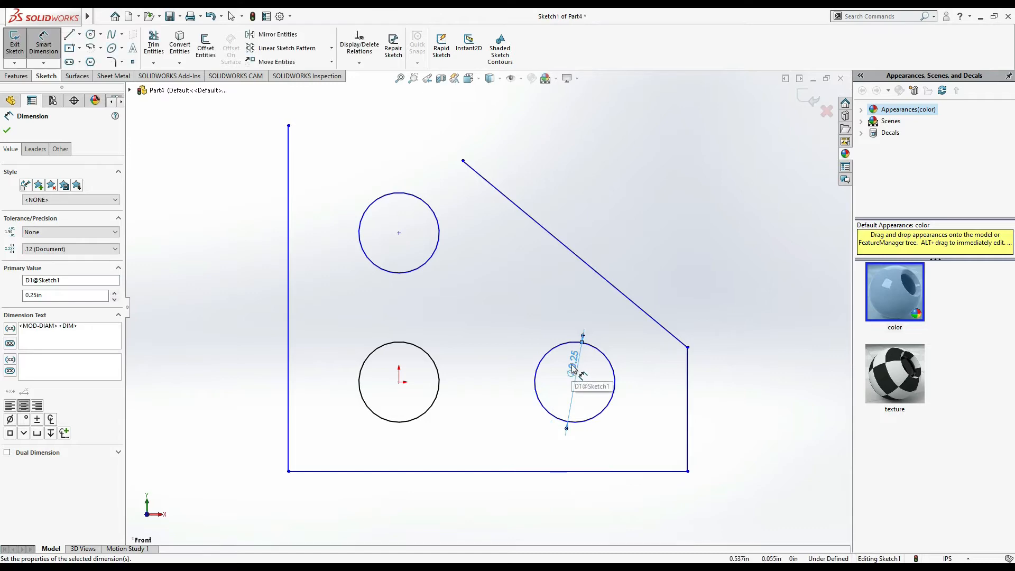
Step: Dimension the outline's bottom line as 2.50 in from the PDF drawing, and switch back to that drawing
{"action": "key", "text": "alt+Tab"}
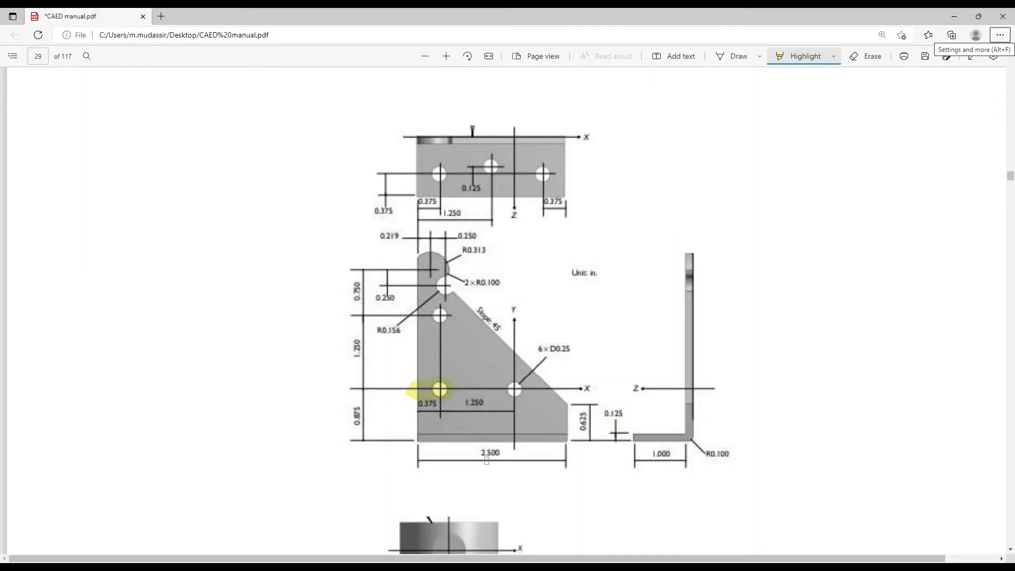
{"action": "key", "text": "alt+Tab"}
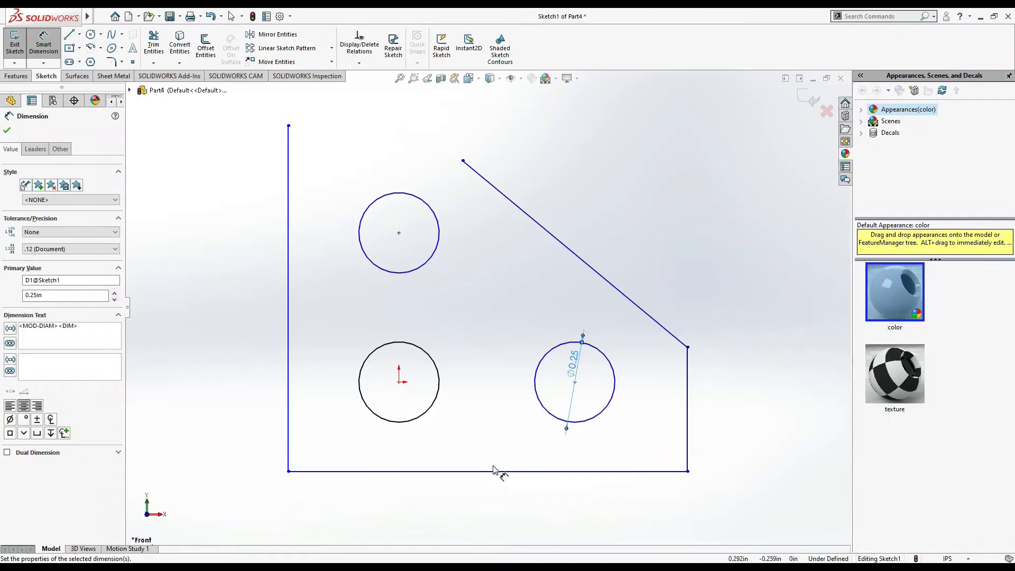
{"action": "left_click", "coordinate": [494, 471]}
{"action": "left_click", "coordinate": [487, 504]}
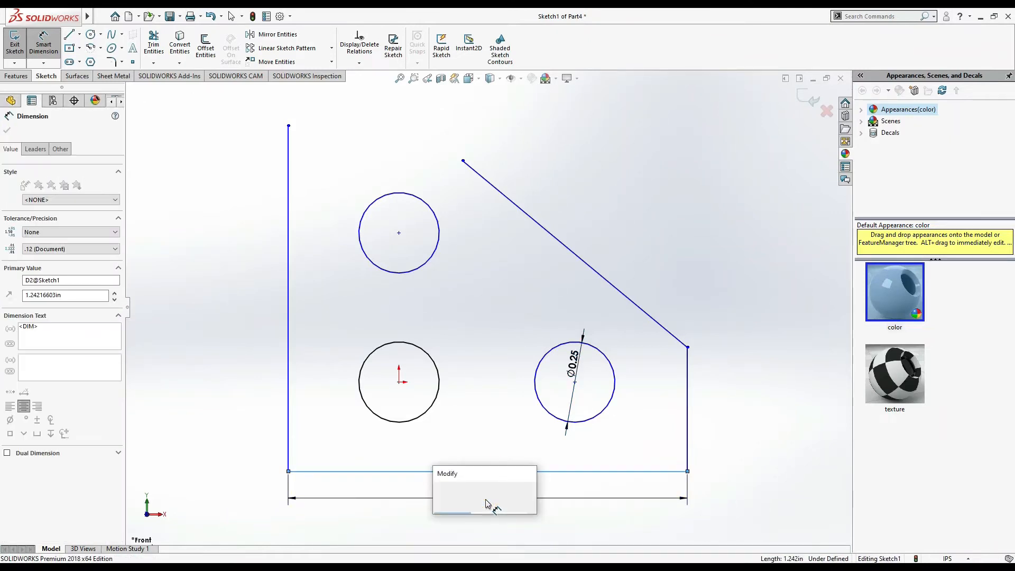
{"action": "type", "text": "2.50"}
{"action": "key", "text": "Return"}
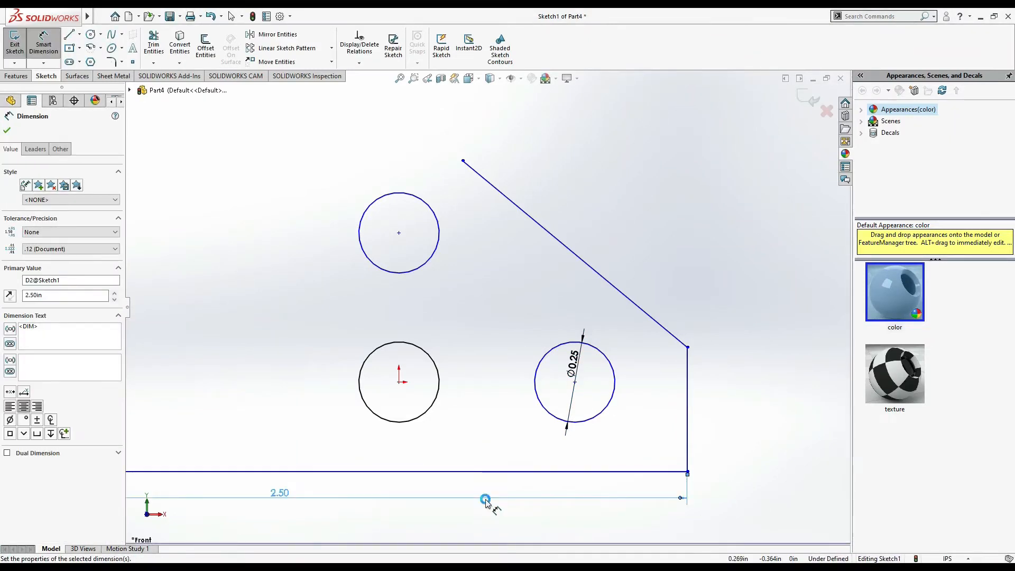
{"action": "left_click", "coordinate": [397, 79]}
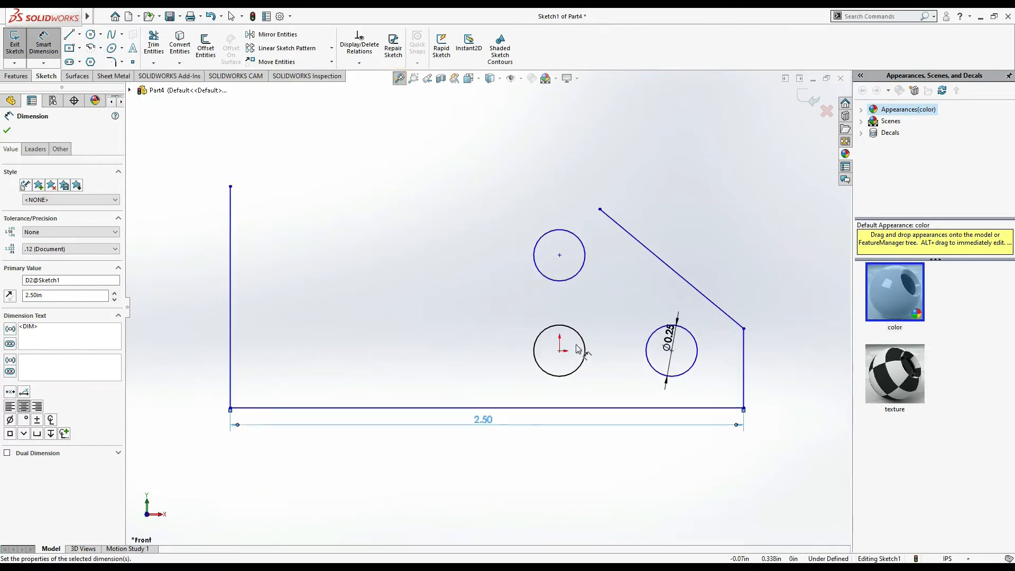
{"action": "key", "text": "alt+Tab"}
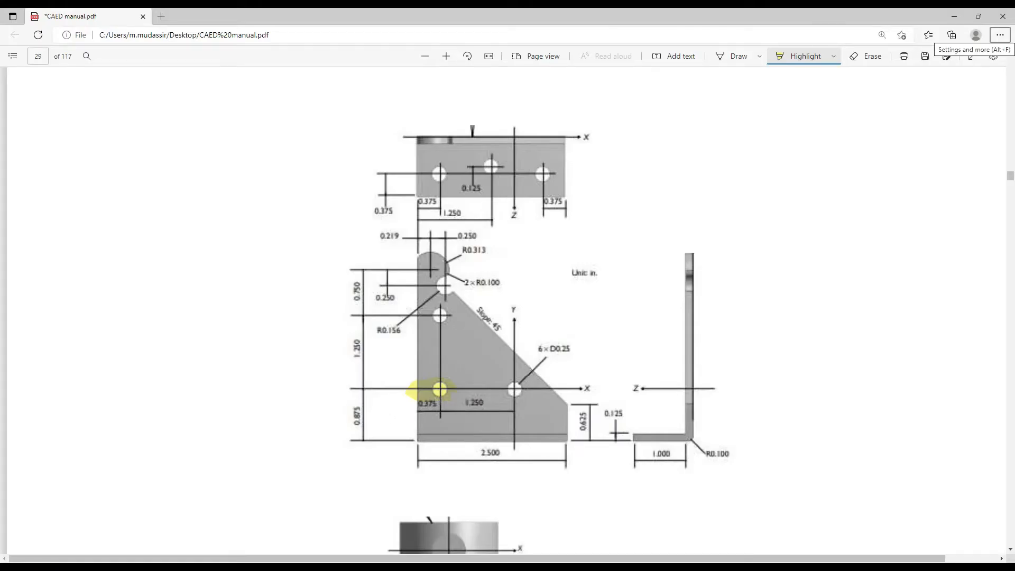
Step: Switch back to the SOLIDWORKS sketch and dimension the horizontal distance from the origin circle's centre to the right circle's centre as 1.25 in
{"action": "key", "text": "alt+Tab"}
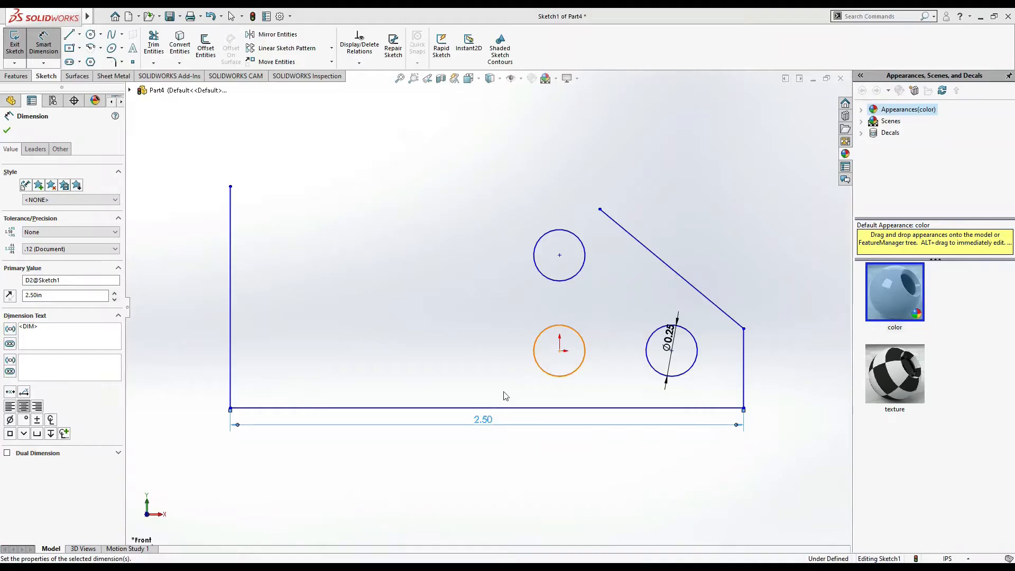
{"action": "left_click", "coordinate": [560, 351]}
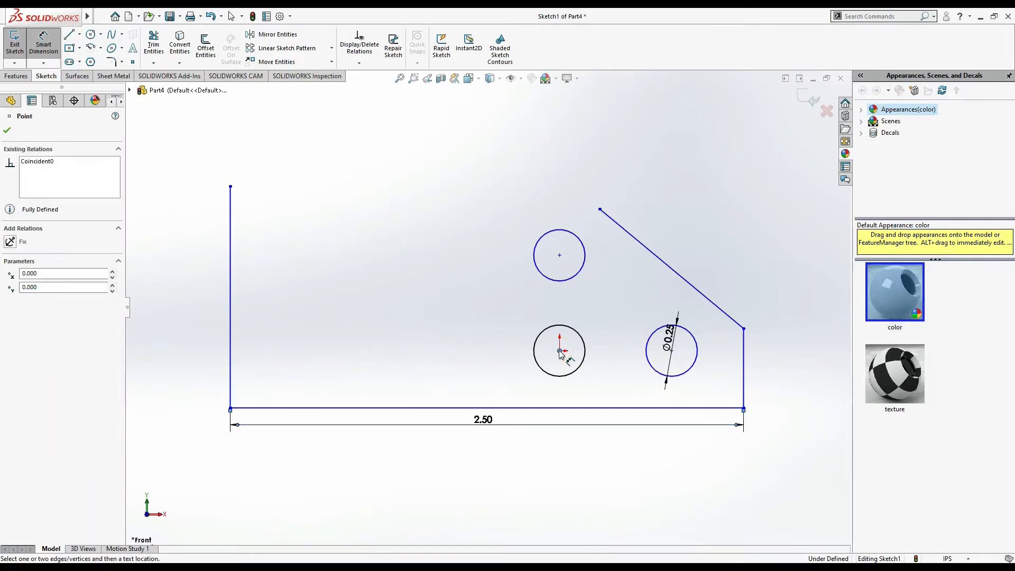
{"action": "left_click", "coordinate": [671, 351]}
{"action": "left_click", "coordinate": [640, 379]}
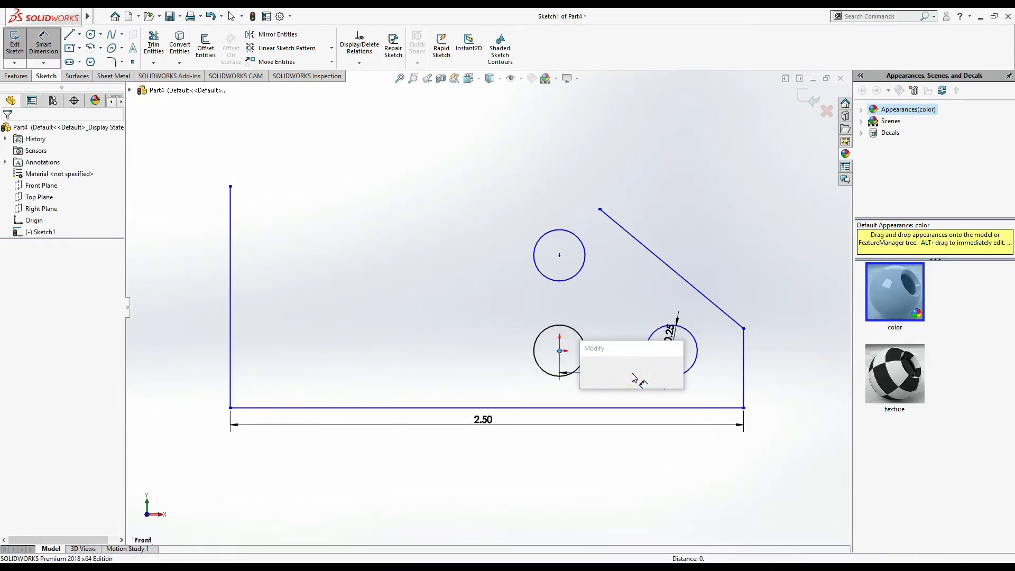
{"action": "type", "text": "1.25"}
{"action": "key", "text": "Return"}
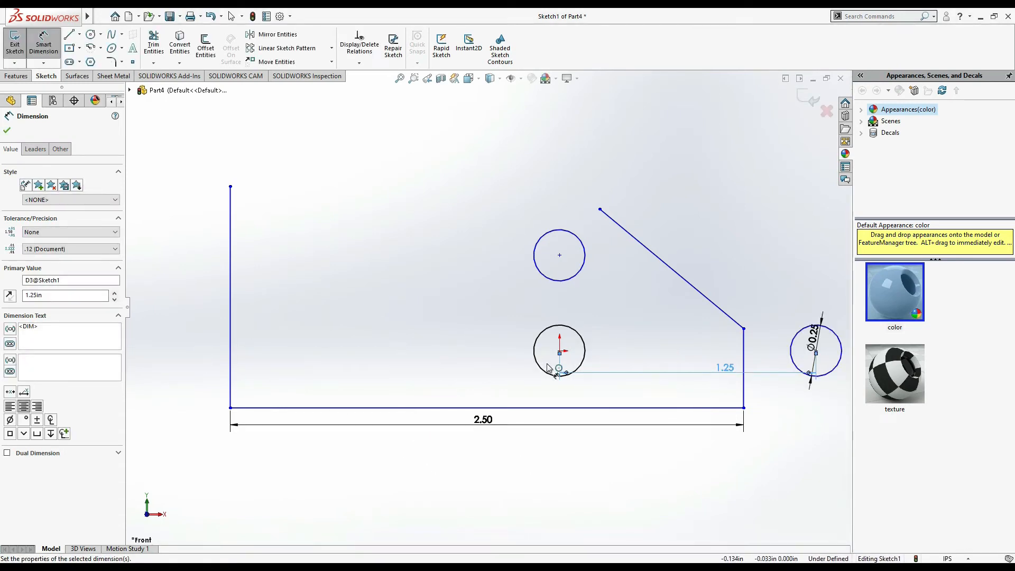
Step: Check the PDF drawing and dimension the distance from the origin circle's centre to the left vertical line as 0.375 in
{"action": "key", "text": "alt+Tab"}
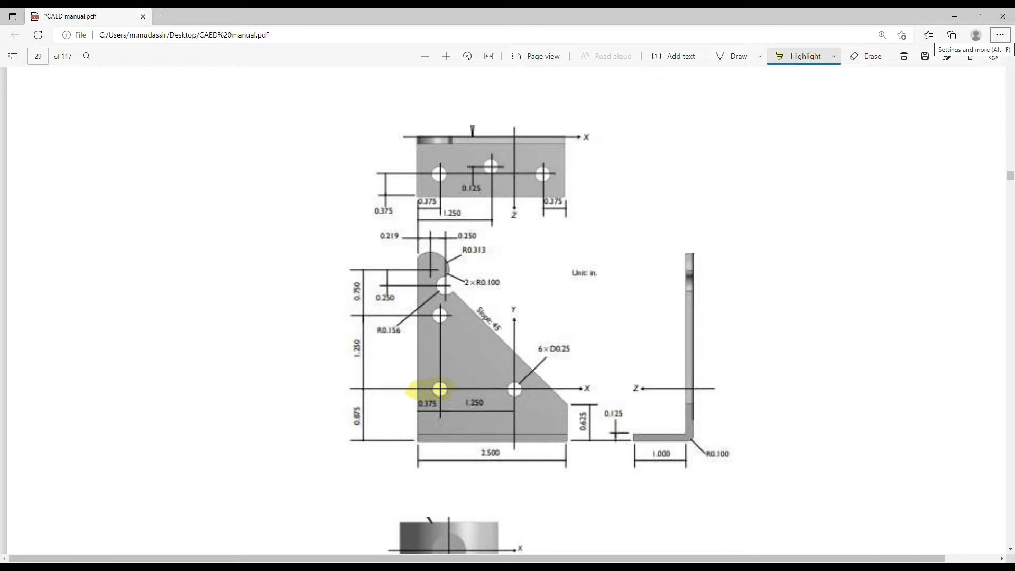
{"action": "key", "text": "alt+Tab"}
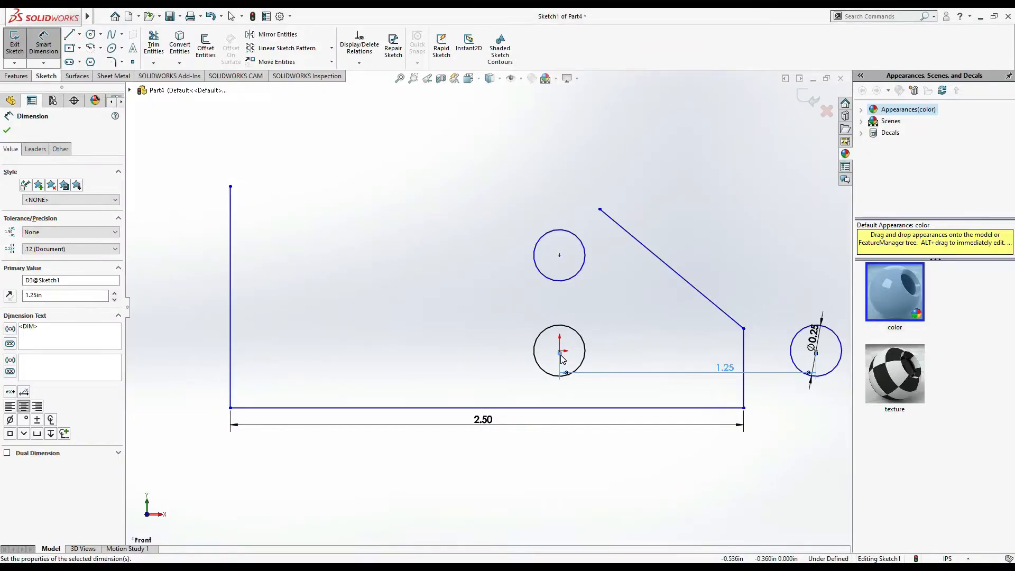
{"action": "left_click", "coordinate": [517, 462]}
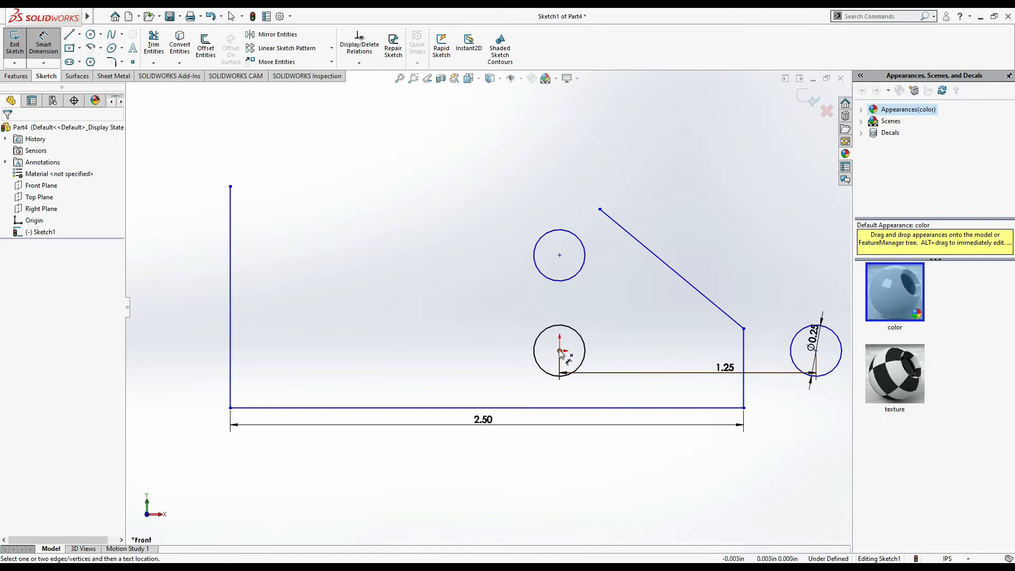
{"action": "left_click", "coordinate": [230, 378]}
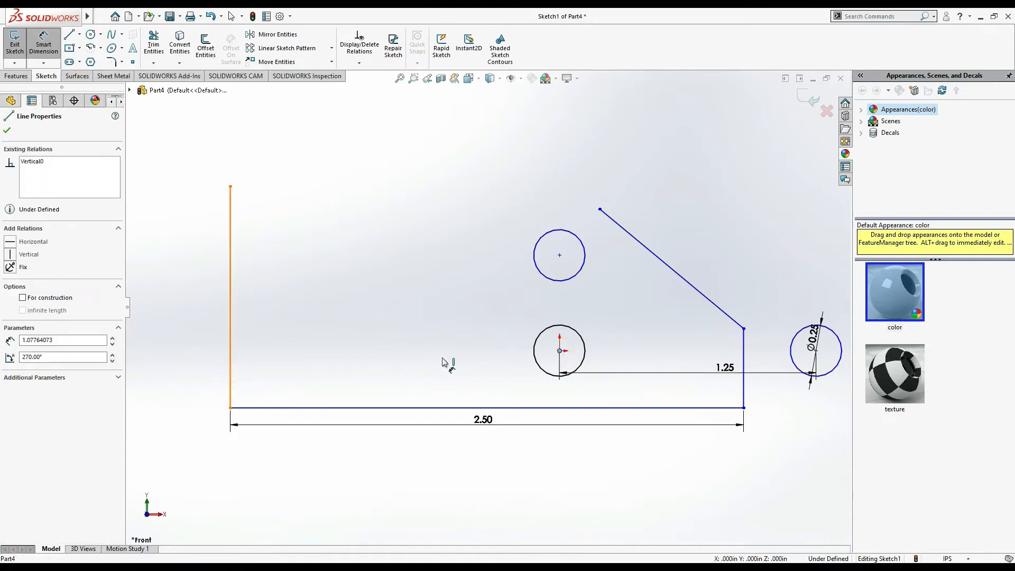
{"action": "left_click", "coordinate": [464, 363]}
{"action": "type", "text": "0.3"}
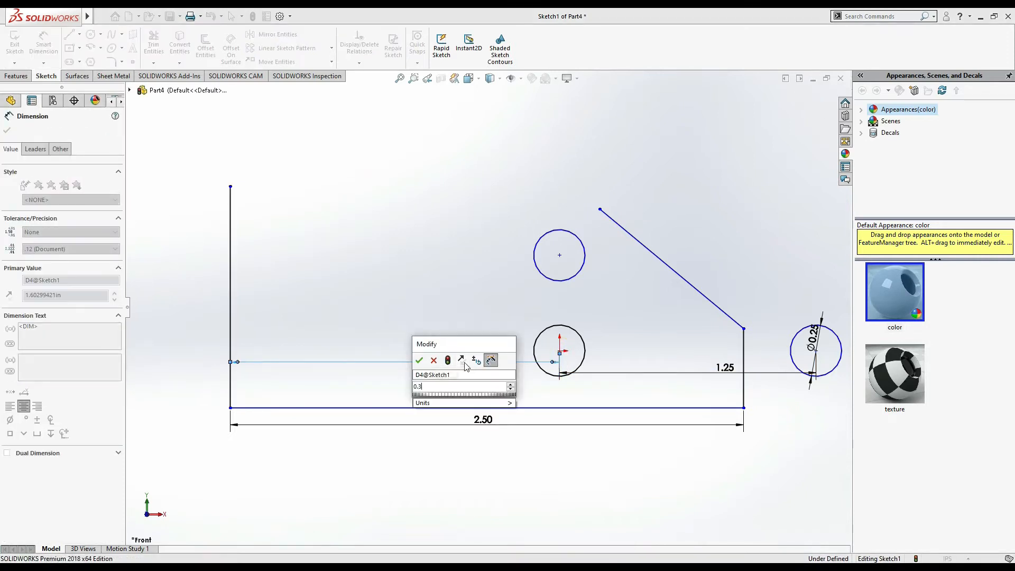
{"action": "type", "text": "75"}
{"action": "key", "text": "Return"}
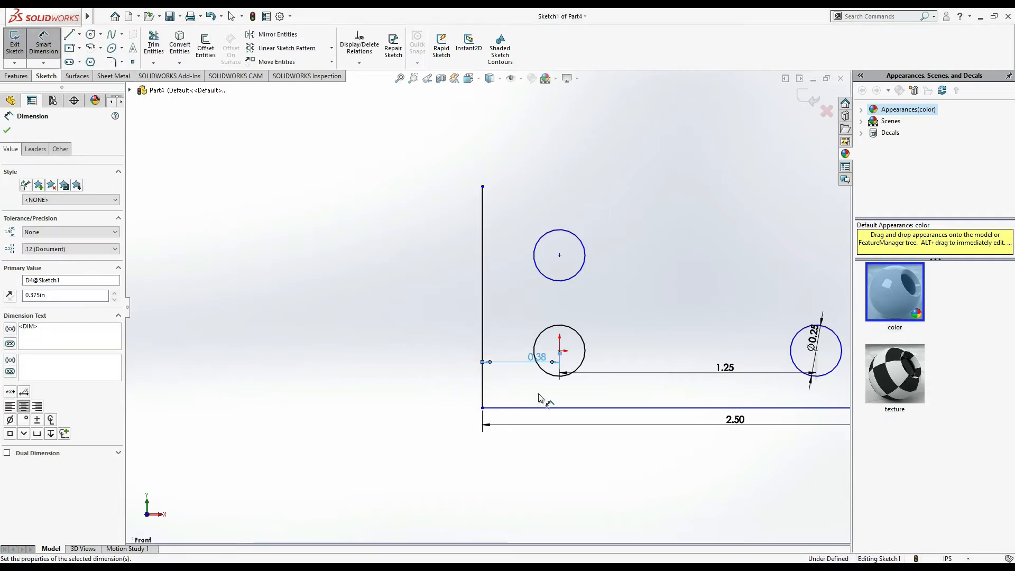
{"action": "left_click", "coordinate": [400, 79]}
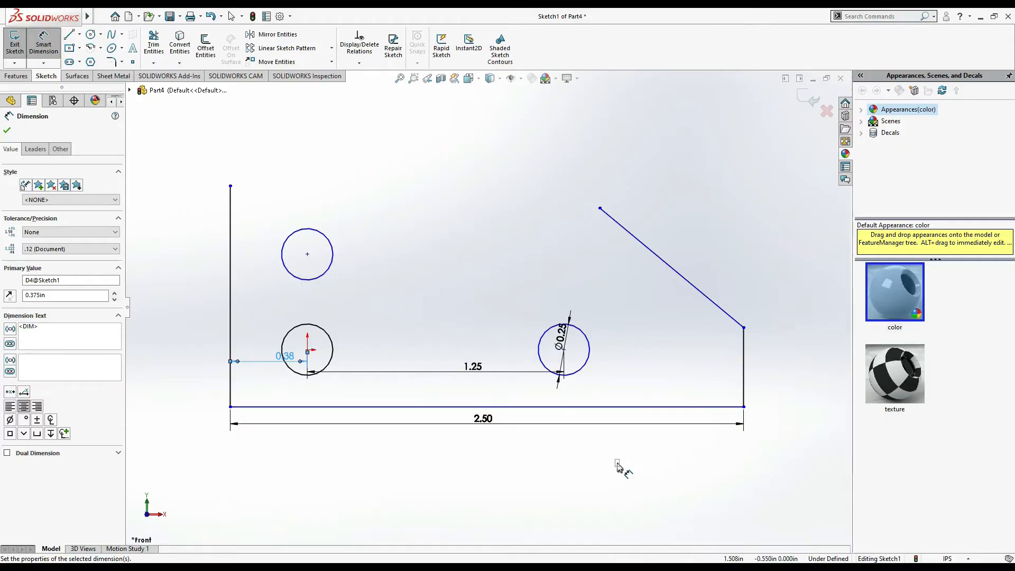
Step: Check the PDF drawing for the short right edge and dimension the outline's right vertical line as 0.625 in
{"action": "key", "text": "alt+Tab"}
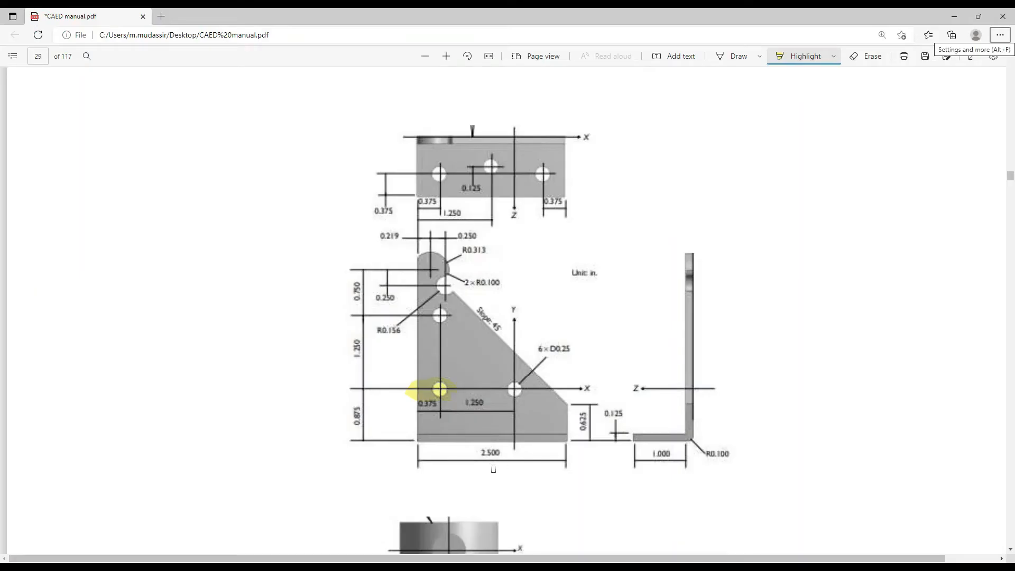
{"action": "key", "text": "alt+Tab"}
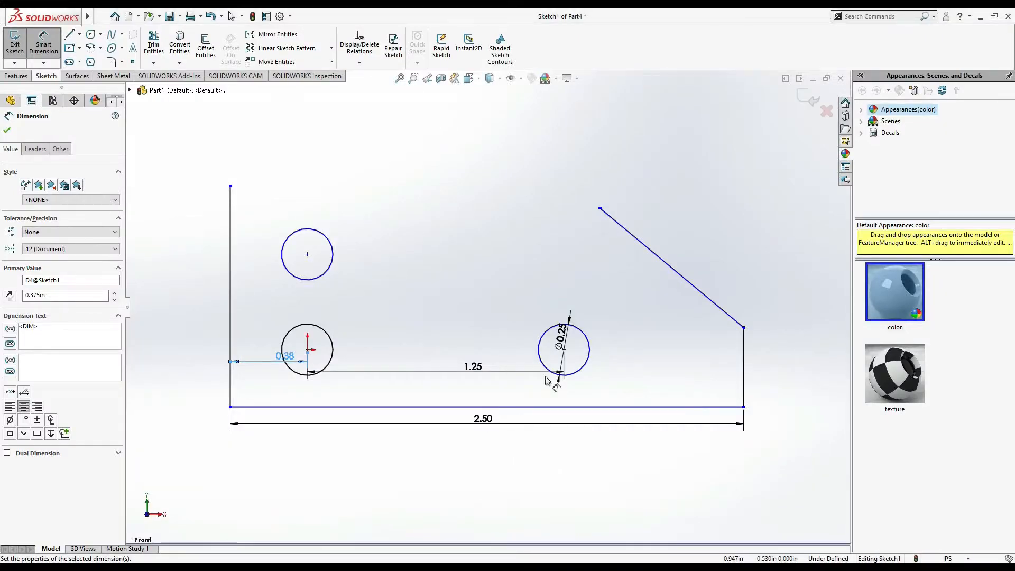
{"action": "key", "text": "alt+Tab"}
{"action": "key", "text": "alt+Tab"}
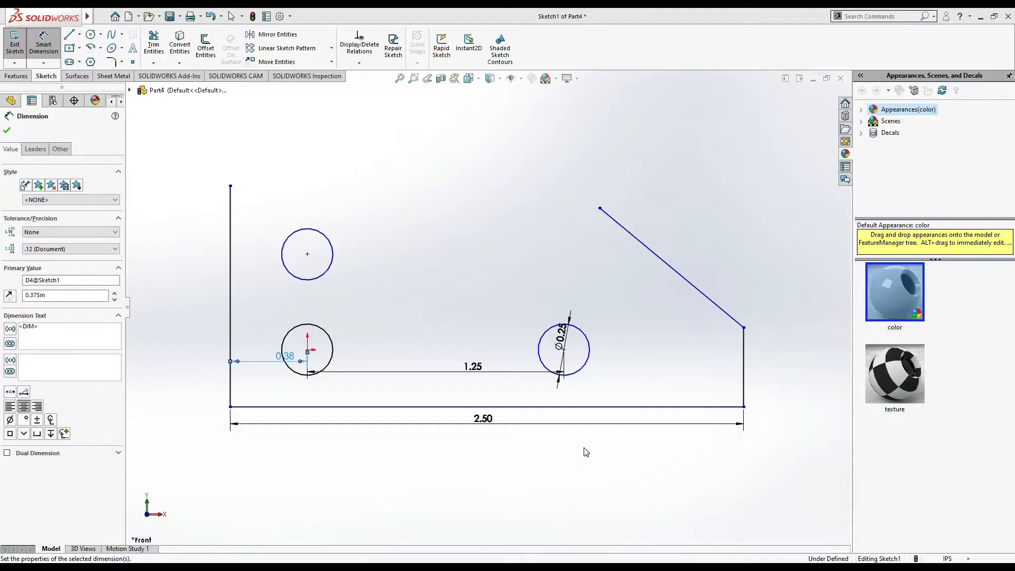
{"action": "key", "text": "alt+Tab"}
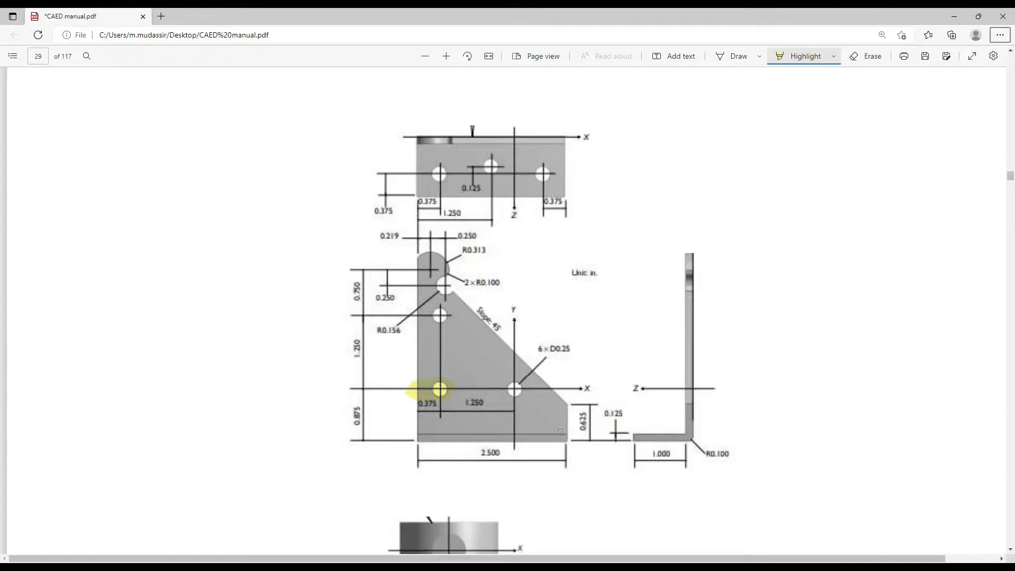
{"action": "key", "text": "alt+Tab"}
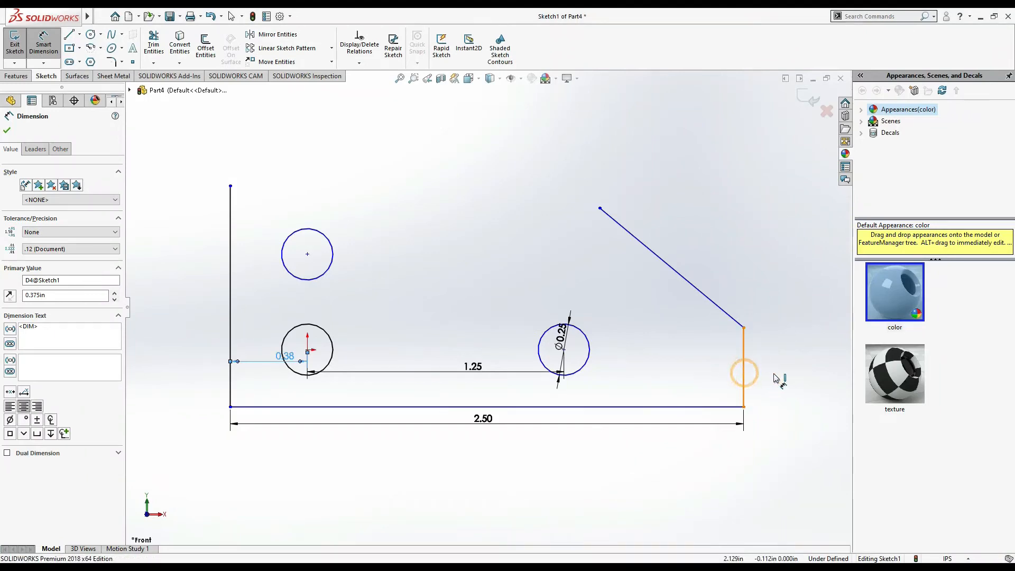
{"action": "left_click", "coordinate": [744, 378]}
{"action": "left_click", "coordinate": [776, 378]}
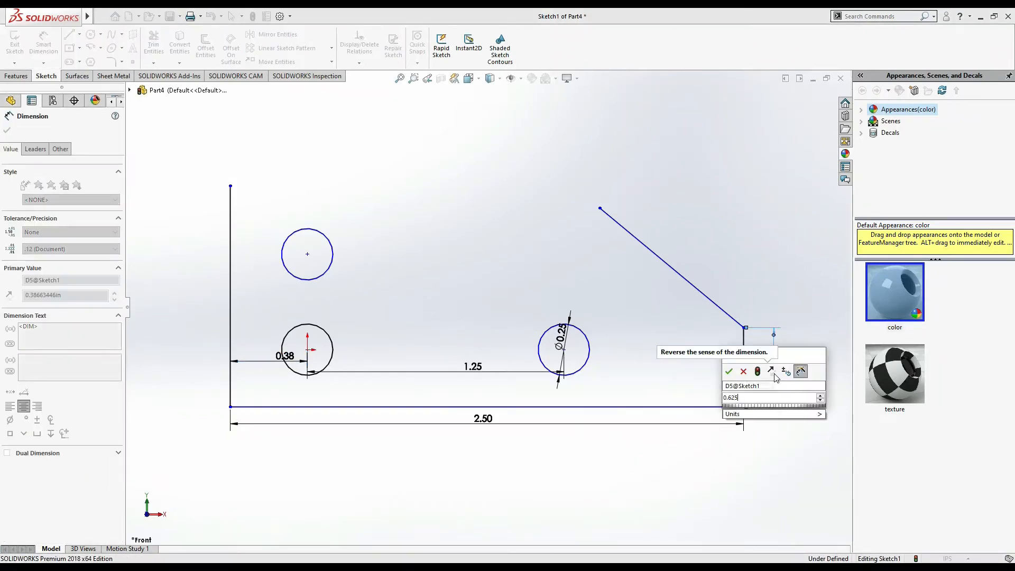
{"action": "type", "text": "0.625"}
{"action": "key", "text": "Return"}
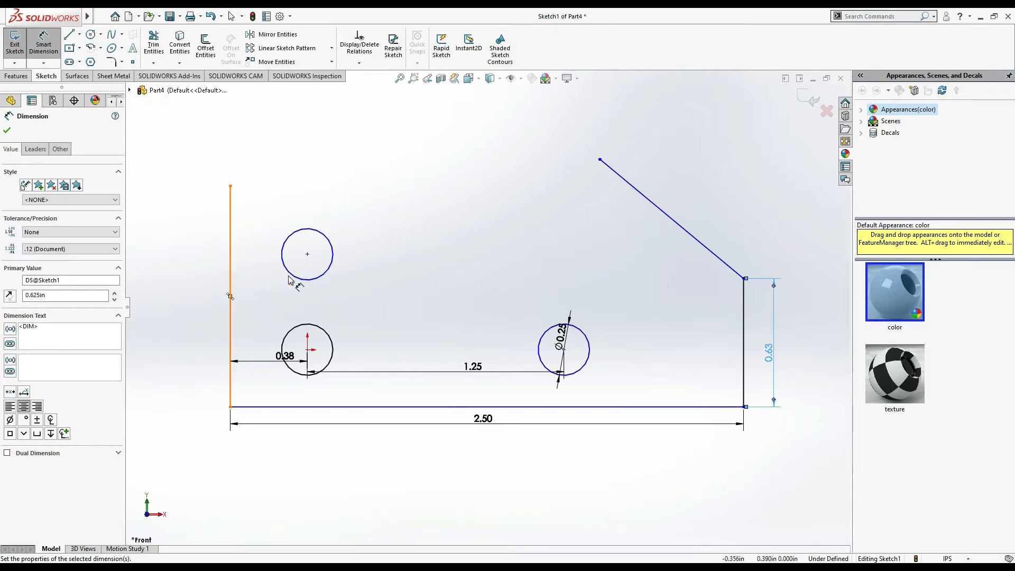
Step: Check the hole spacing in the PDF drawing and dimension the vertical distance between the upper and origin circles' centres as 1.25 in
{"action": "key", "text": "alt+Tab"}
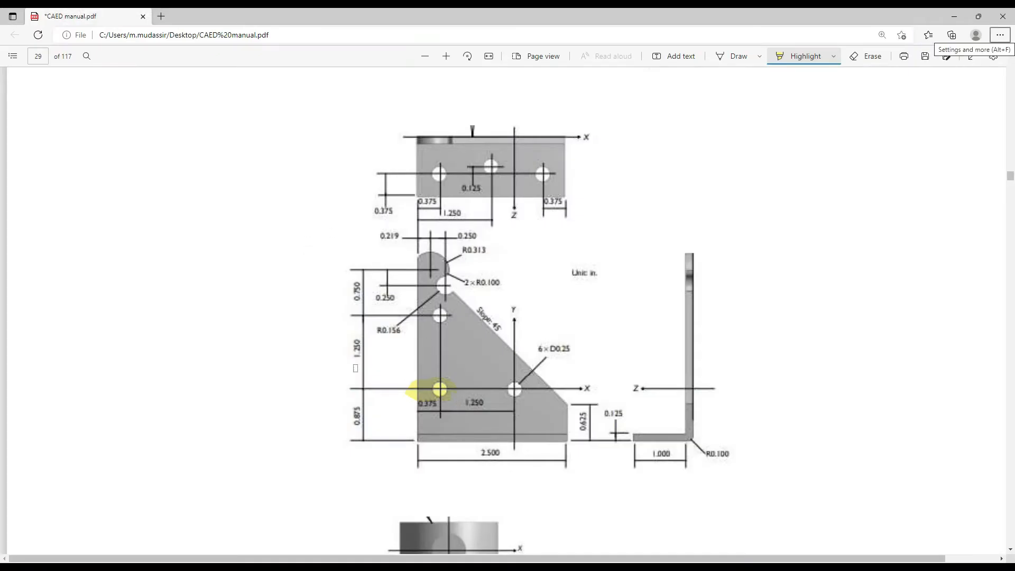
{"action": "key", "text": "alt+Tab"}
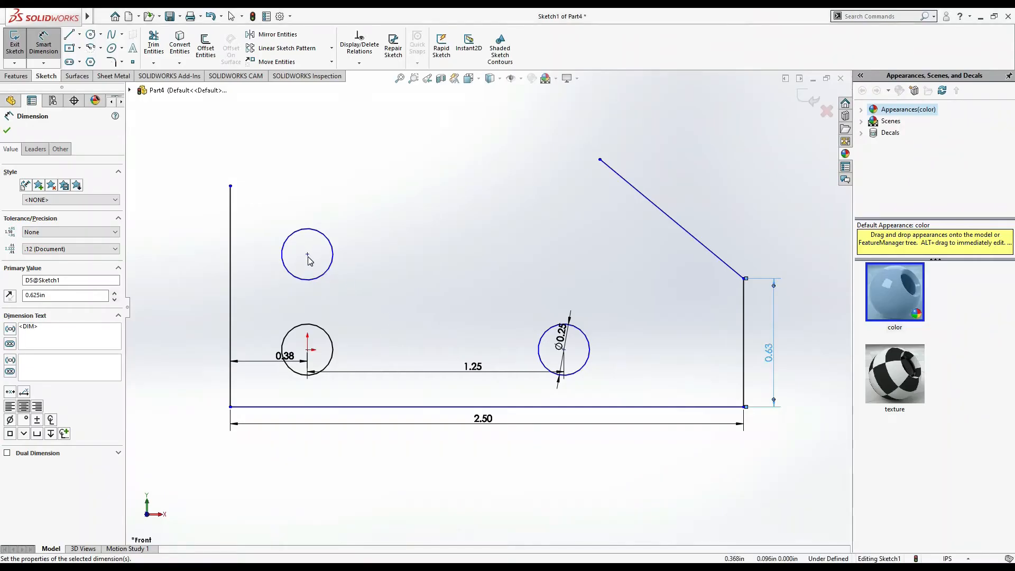
{"action": "left_click", "coordinate": [308, 254]}
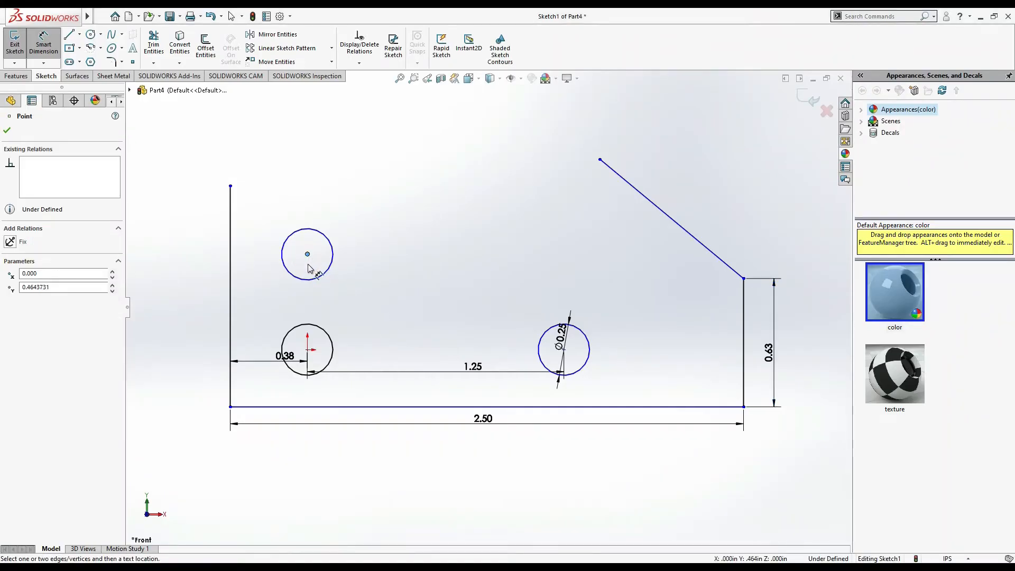
{"action": "left_click", "coordinate": [308, 350]}
{"action": "left_click", "coordinate": [247, 306]}
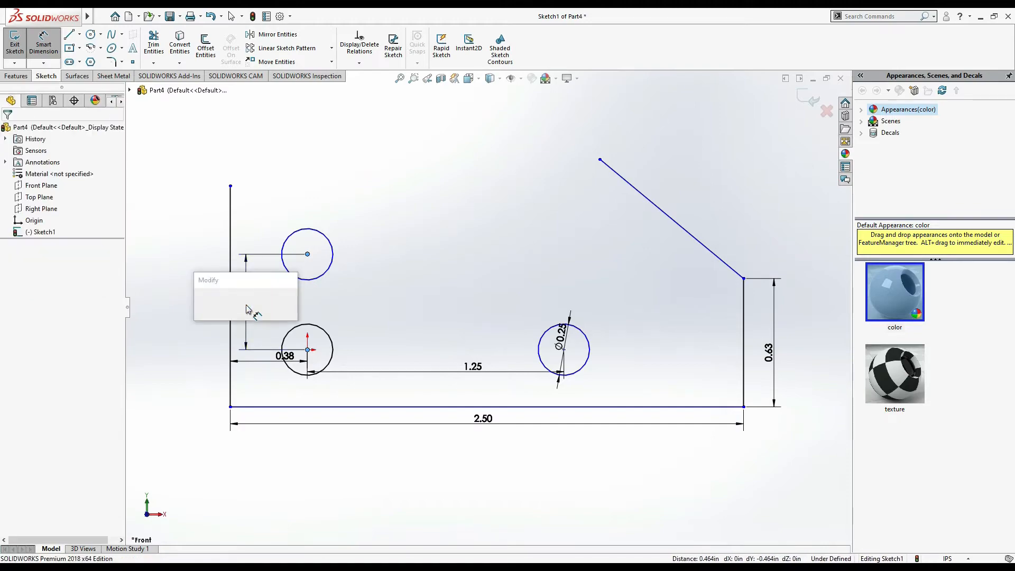
{"action": "key", "text": "alt+Tab"}
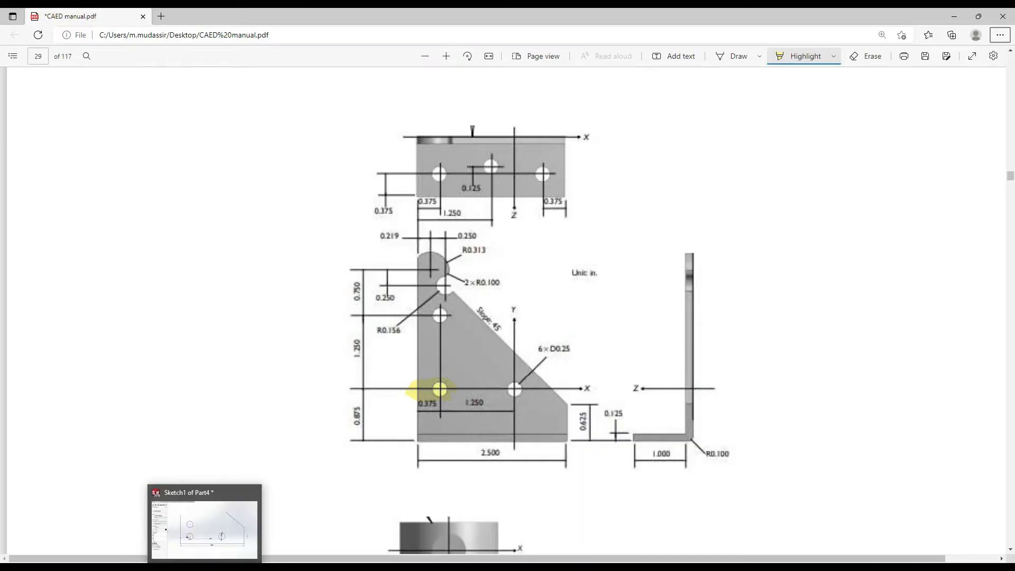
{"action": "left_click", "coordinate": [209, 566]}
{"action": "type", "text": "1.25"}
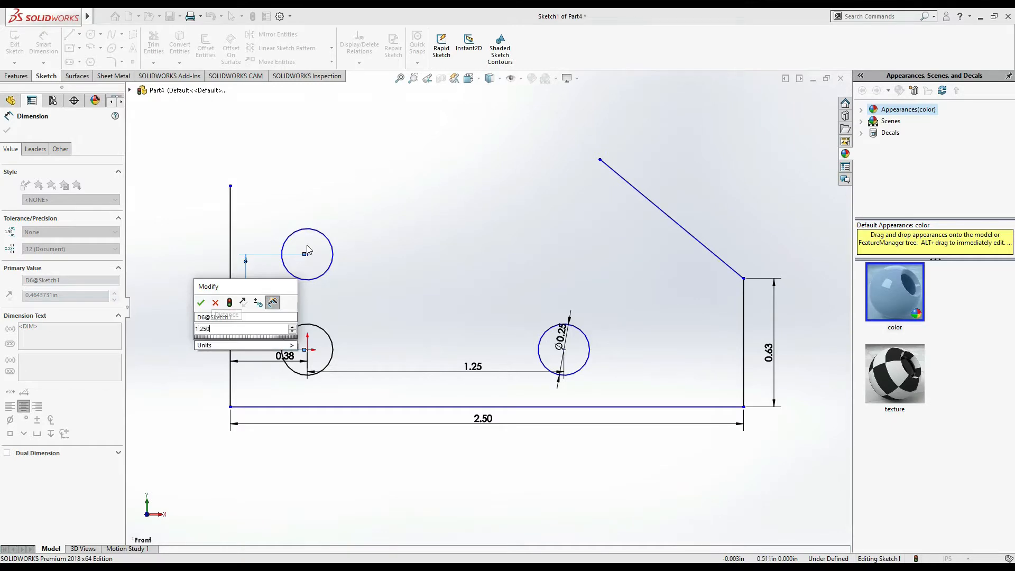
{"action": "key", "text": "Return"}
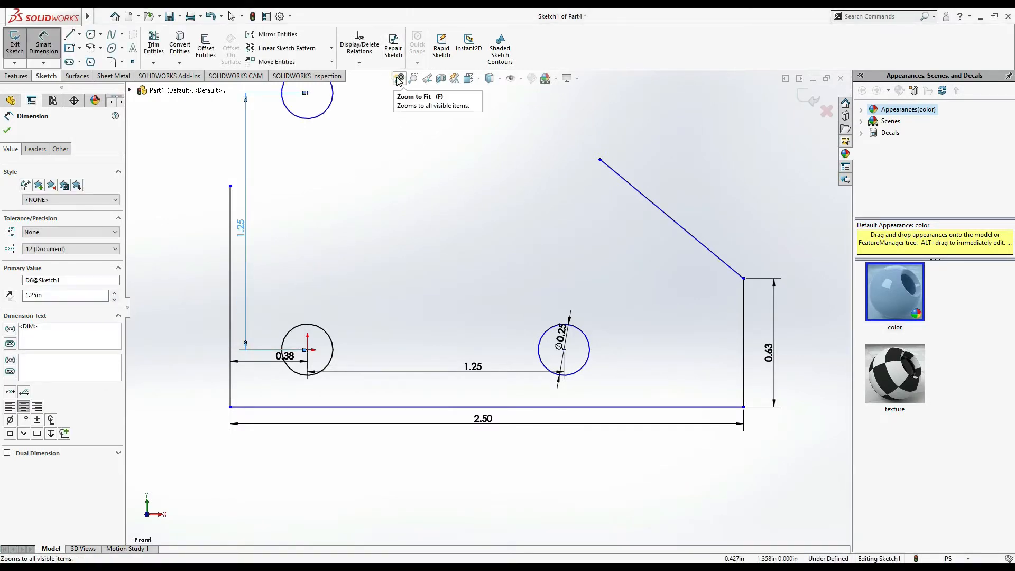
{"action": "key", "text": "f"}
{"action": "key", "text": "alt+Tab"}
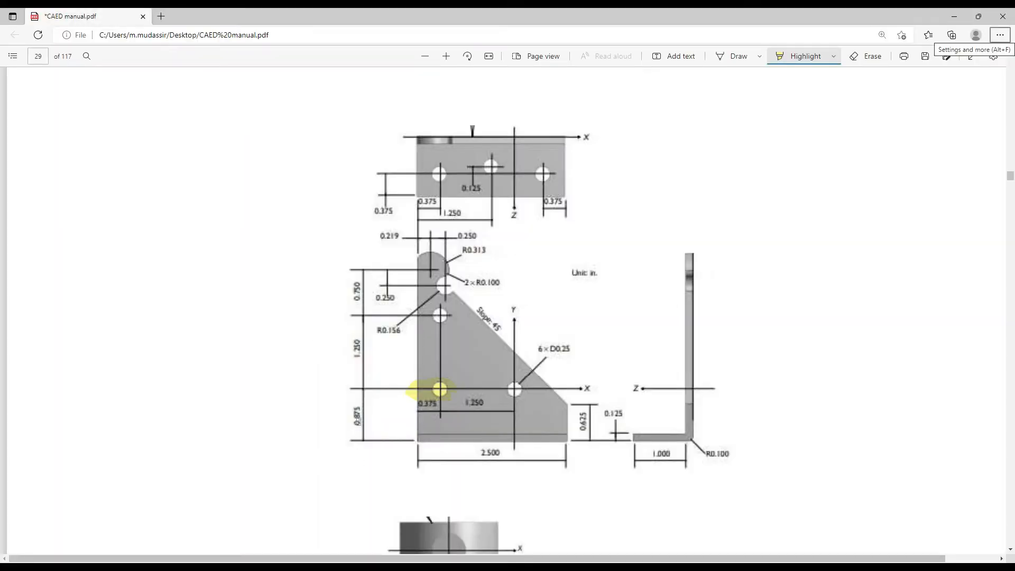
{"action": "key", "text": "alt+Tab"}
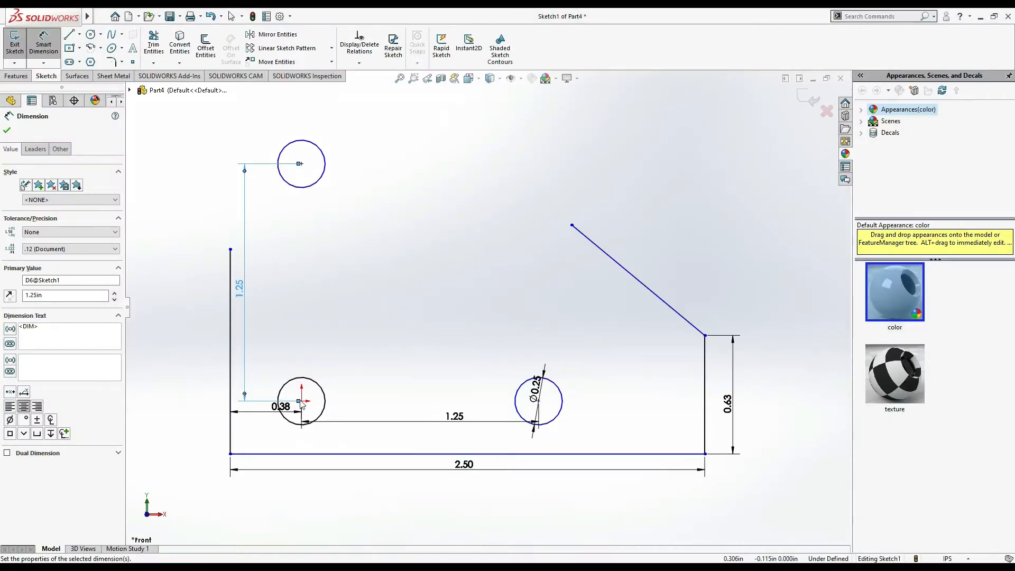
{"action": "key", "text": "Escape"}
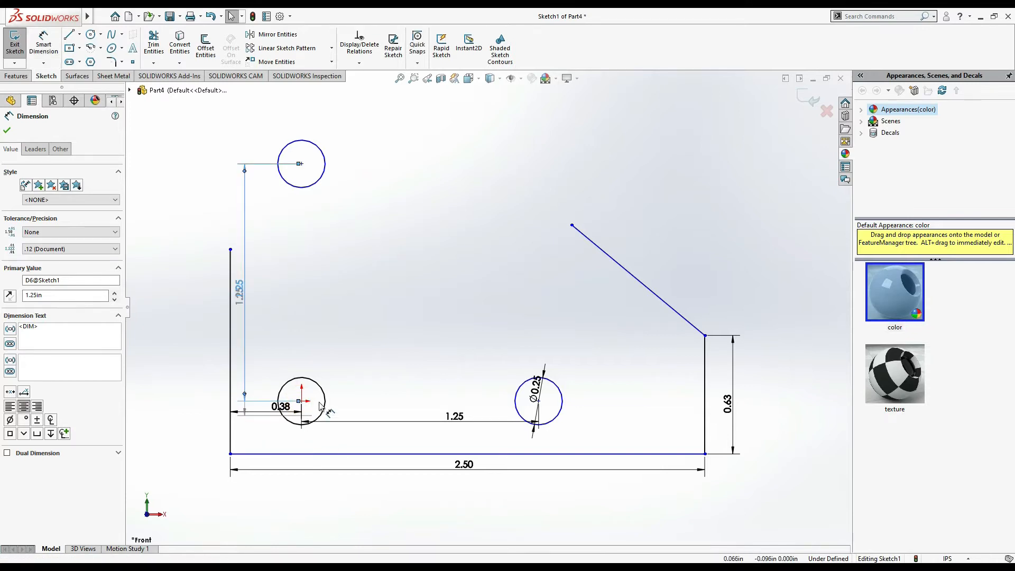
{"action": "left_click", "coordinate": [303, 408]}
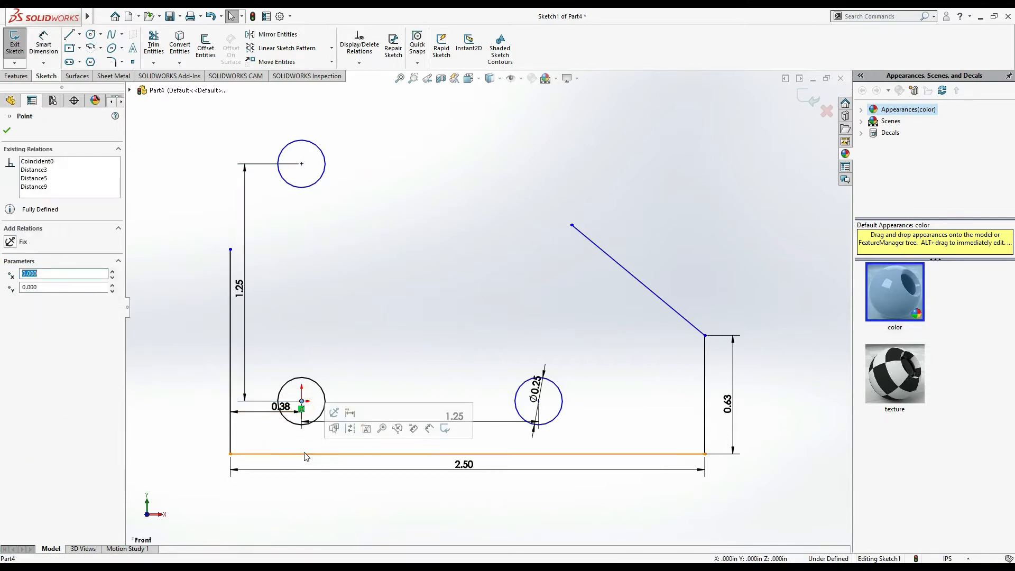
{"action": "left_click", "coordinate": [305, 454]}
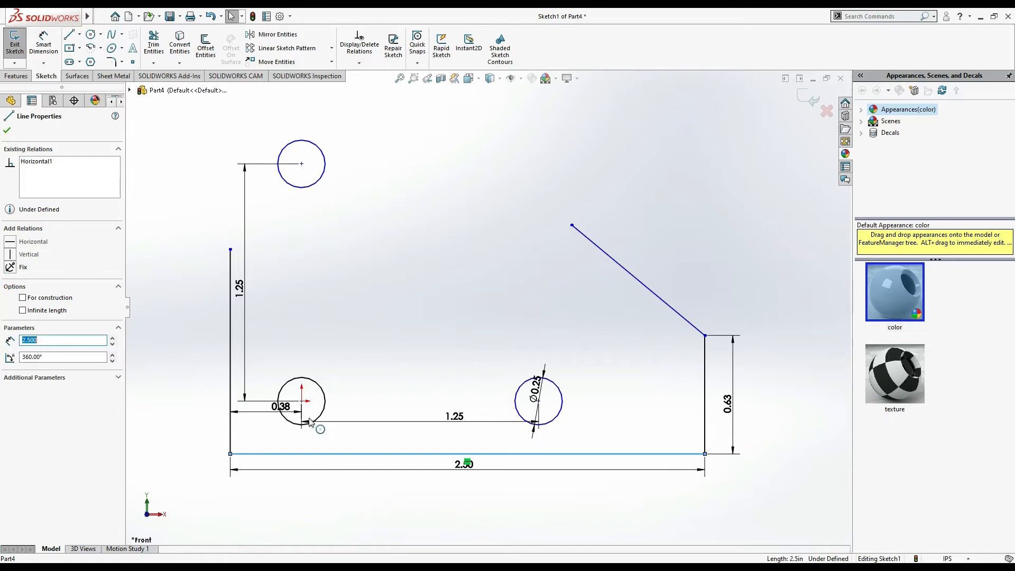
{"action": "key", "text": "Escape"}
Step: Dimension the vertical distance from the origin circle's centre to the bottom line as 0.375 in, checking the PDF drawing before entering it
{"action": "left_click", "coordinate": [42, 47]}
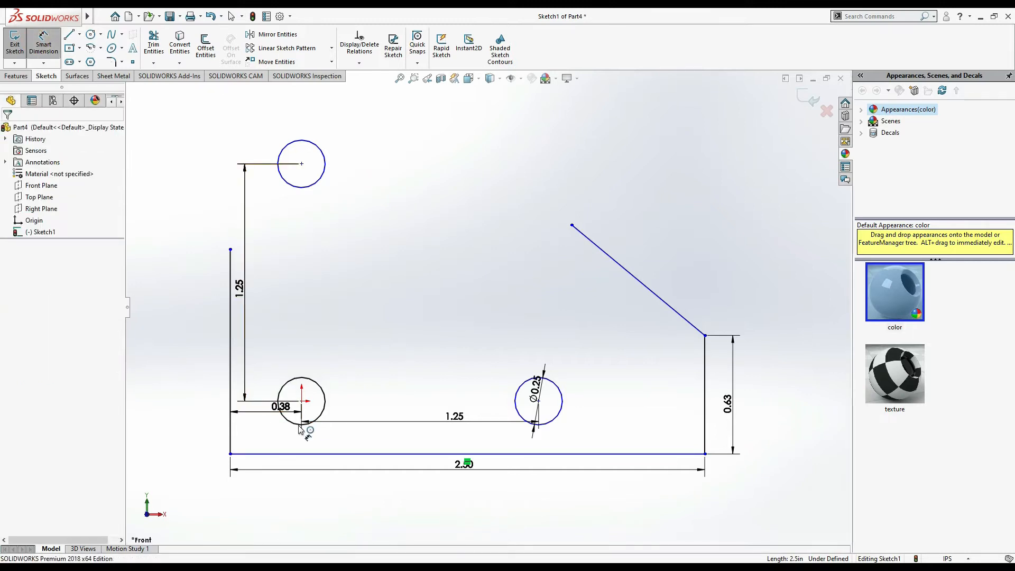
{"action": "left_click", "coordinate": [302, 401]}
{"action": "left_click", "coordinate": [305, 453]}
{"action": "left_click", "coordinate": [210, 437]}
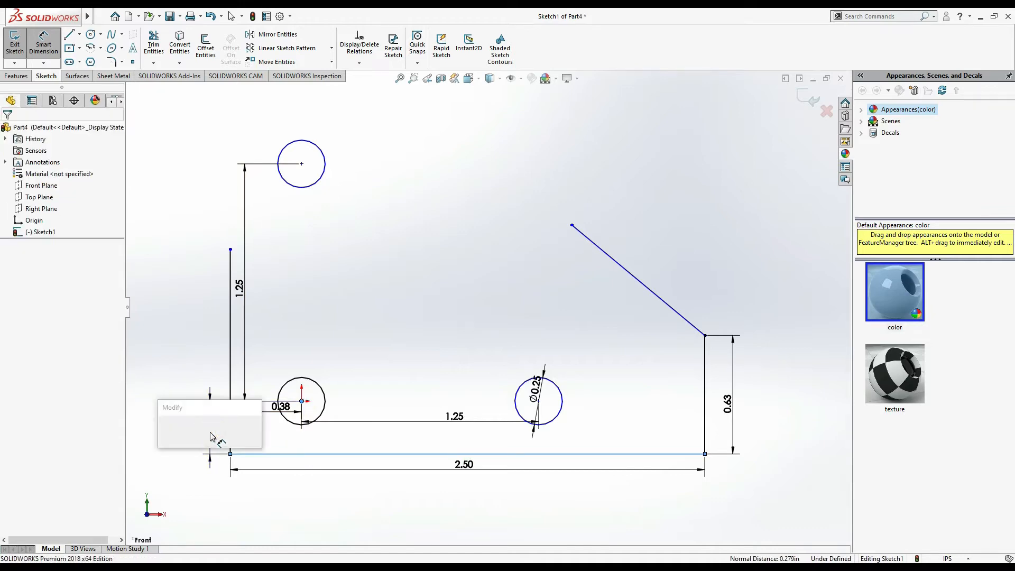
{"action": "key", "text": "alt+Tab"}
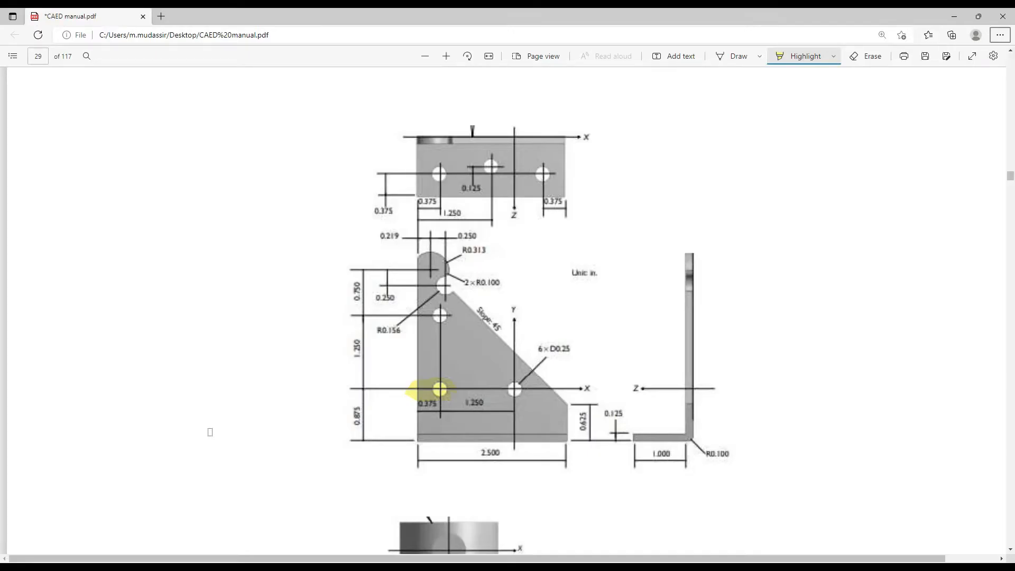
{"action": "key", "text": "alt+Tab"}
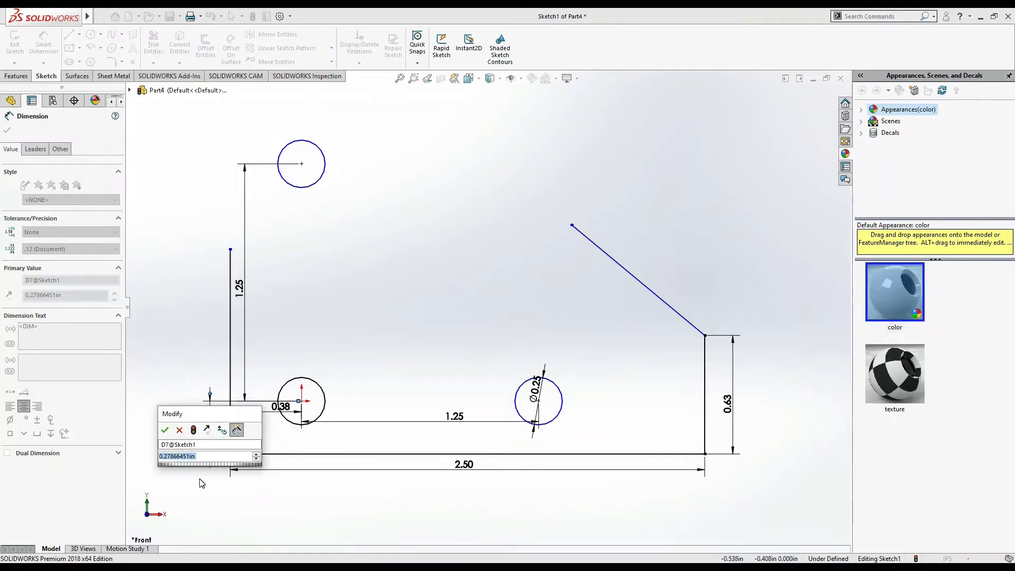
{"action": "type", "text": ".375"}
{"action": "key", "text": "Return"}
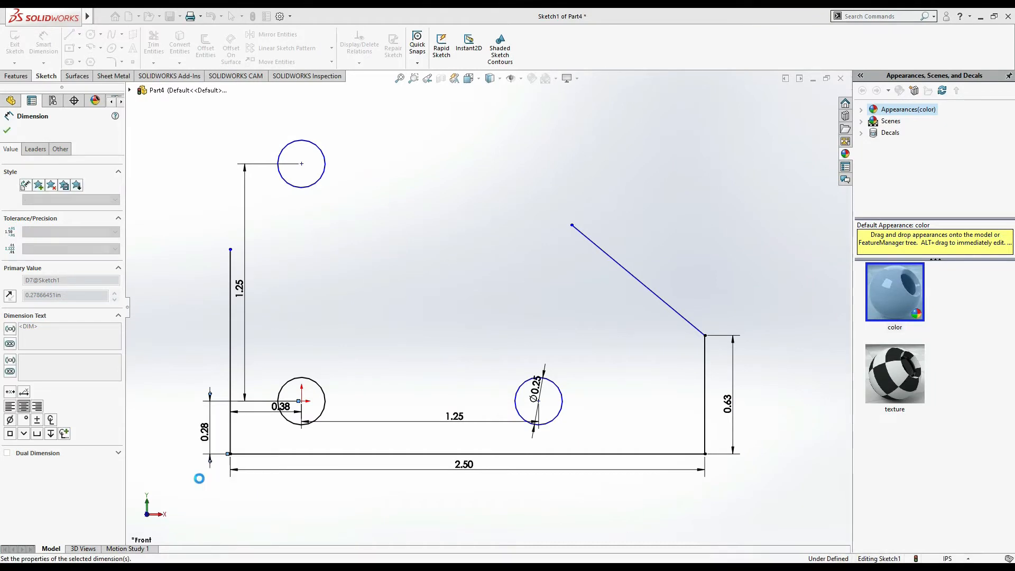
Step: Compare the dimensioned sketch with the bracket's front view on page 29 of the PDF manual
{"action": "left_click", "coordinate": [400, 77]}
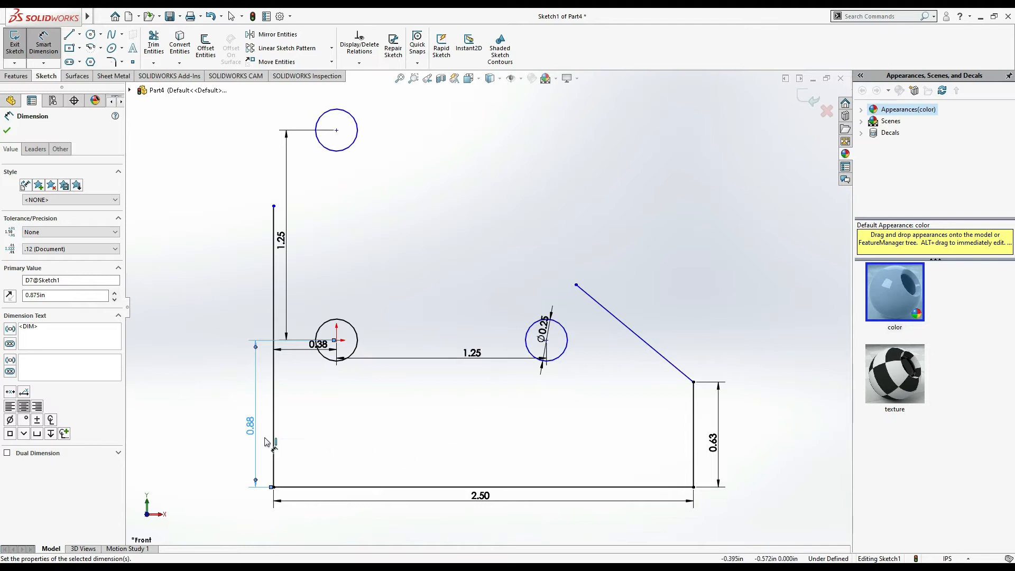
{"action": "key", "text": "alt+Tab"}
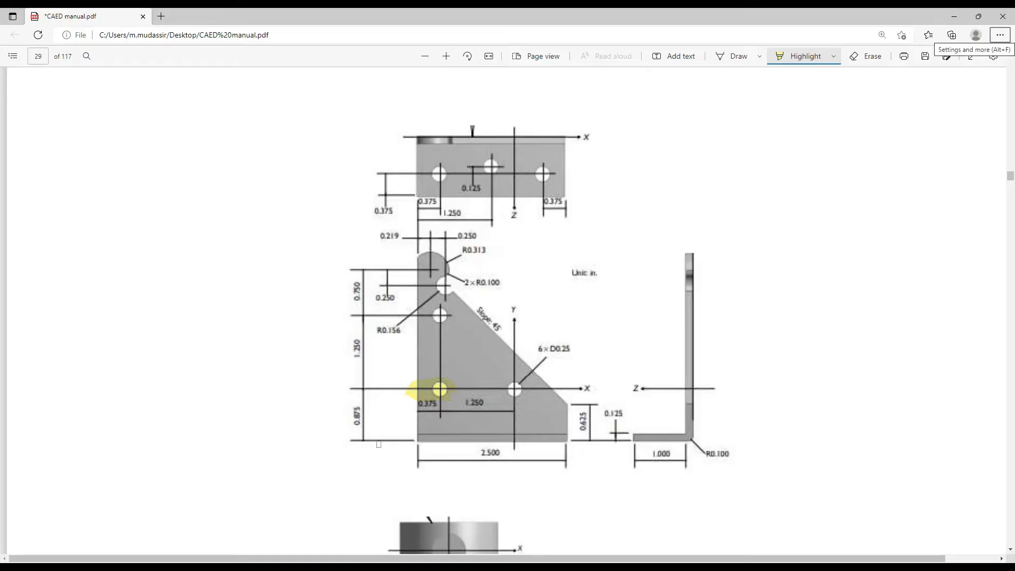
{"action": "scroll", "coordinate": [376, 439], "scroll_direction": "down", "scroll_amount": 3}
{"action": "scroll", "coordinate": [396, 429], "scroll_direction": "up", "scroll_amount": 3}
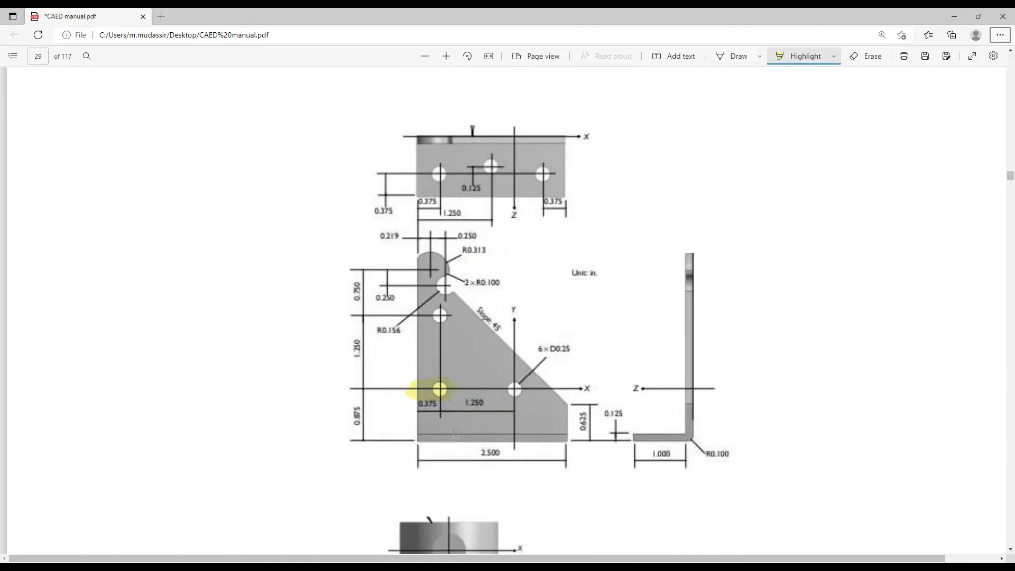
{"action": "key", "text": "alt+Tab"}
{"action": "left_click", "coordinate": [400, 78]}
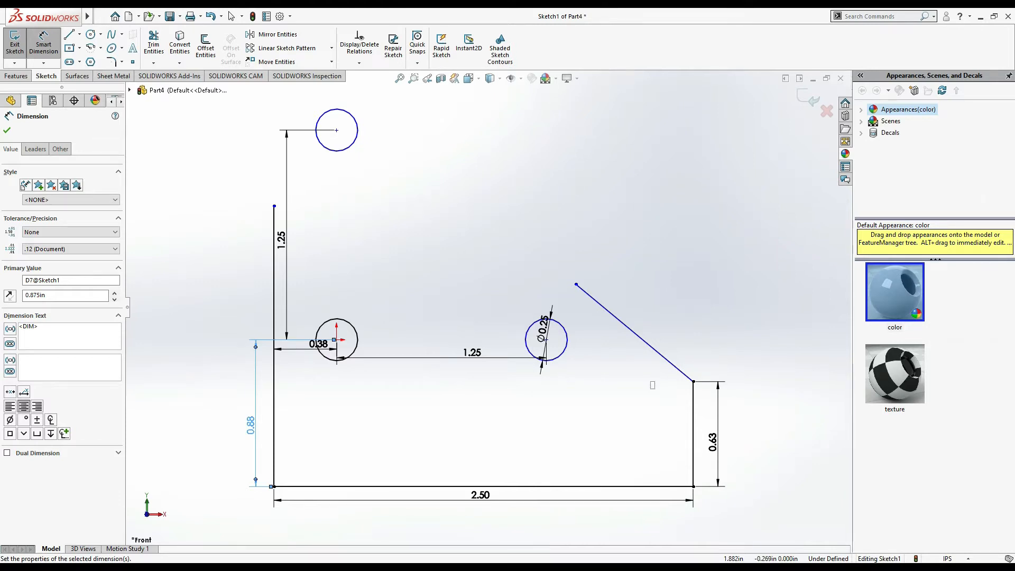
{"action": "key", "text": "alt+Tab"}
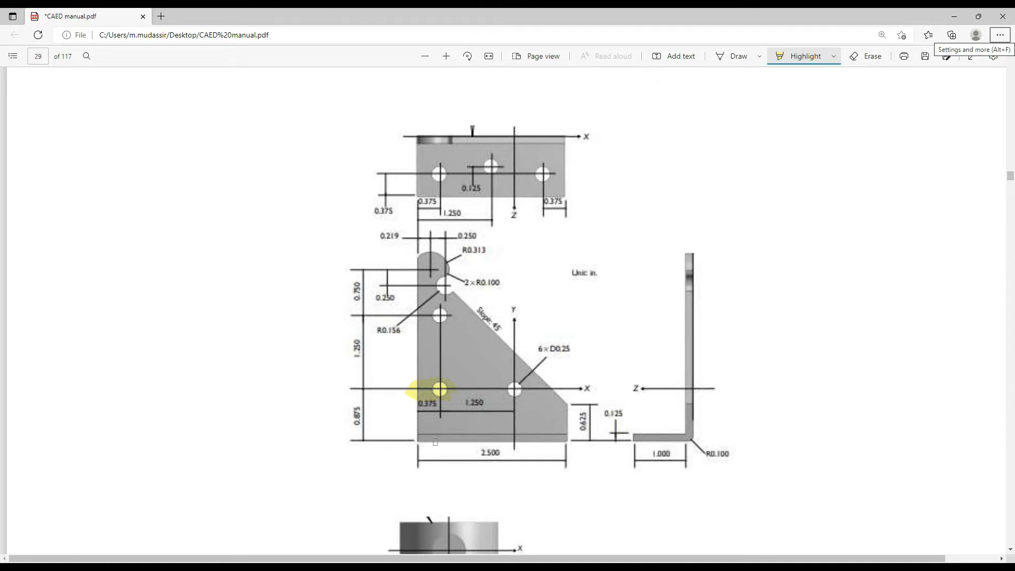
{"action": "key", "text": "alt+Tab"}
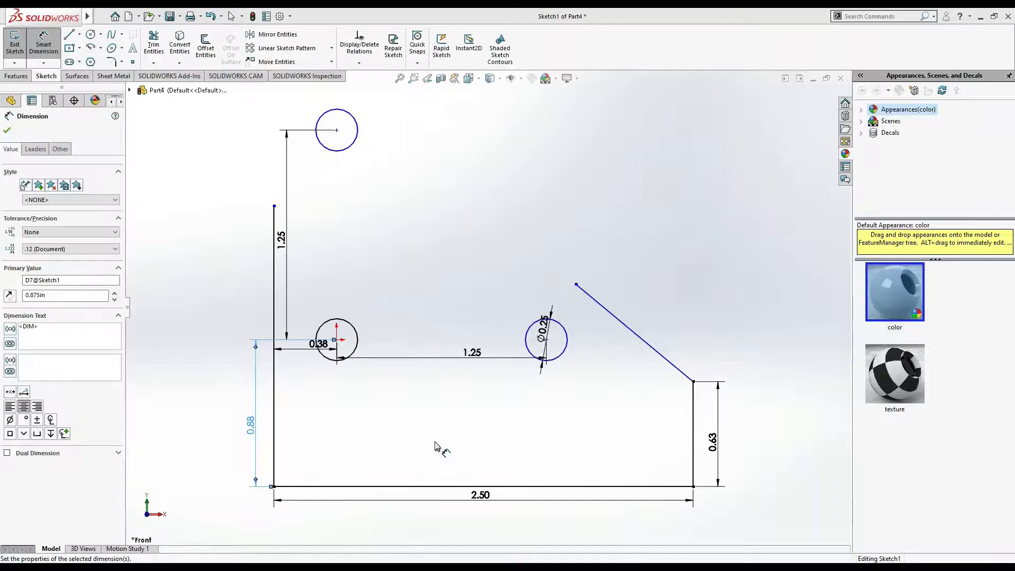
{"action": "key", "text": "alt+Tab"}
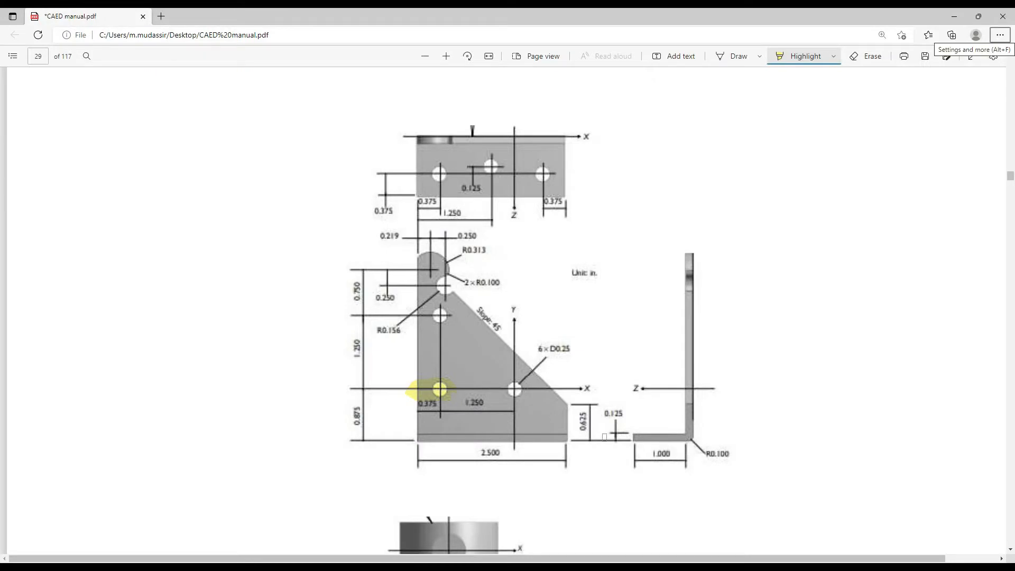
{"action": "key", "text": "alt+Tab"}
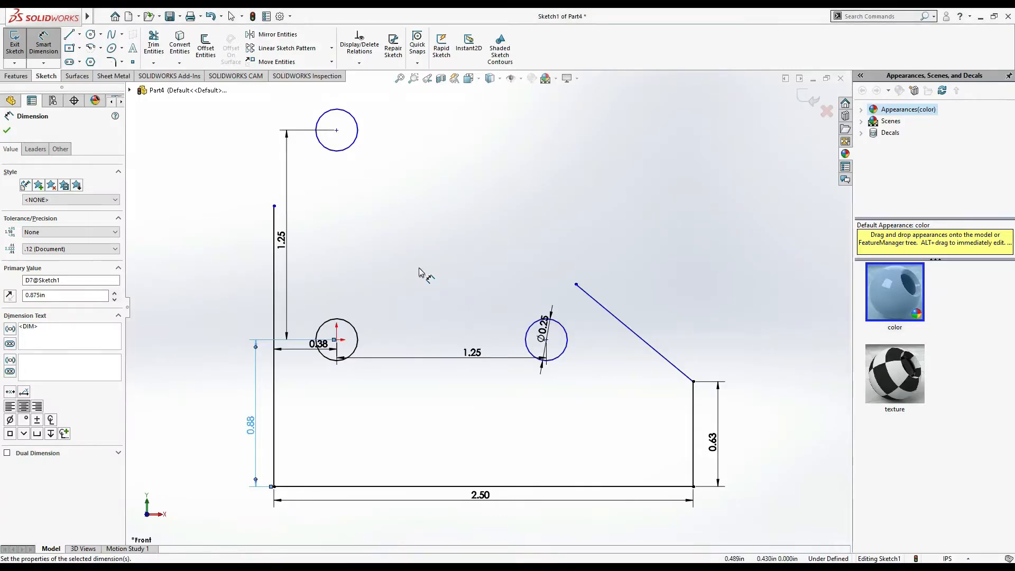
Step: Rearrange the sketch dimensions, moving the vertical ones outside the profile and the hole spacing and diameter clear of the circles
{"action": "left_click", "coordinate": [15, 128]}
{"action": "left_click_drag", "start_coordinate": [280, 252], "coordinate": [199, 255]}
{"action": "left_click_drag", "start_coordinate": [251, 424], "coordinate": [205, 431]}
{"action": "left_click_drag", "start_coordinate": [323, 355], "coordinate": [319, 401]}
{"action": "left_click", "coordinate": [468, 354]}
{"action": "left_click_drag", "start_coordinate": [462, 405], "coordinate": [465, 397]}
{"action": "mouse_move", "coordinate": [550, 326]}
{"action": "left_mouse_down"}
{"action": "mouse_move", "coordinate": [584, 283]}
{"action": "mouse_move", "coordinate": [524, 363]}
{"action": "mouse_move", "coordinate": [501, 360]}
{"action": "mouse_move", "coordinate": [519, 363]}
{"action": "left_mouse_up"}
Step: Extend the sloped line's free end up toward the upper circle and lengthen the left vertical line above that circle
{"action": "left_click_drag", "start_coordinate": [576, 285], "coordinate": [417, 150]}
{"action": "left_click_drag", "start_coordinate": [274, 206], "coordinate": [274, 92]}
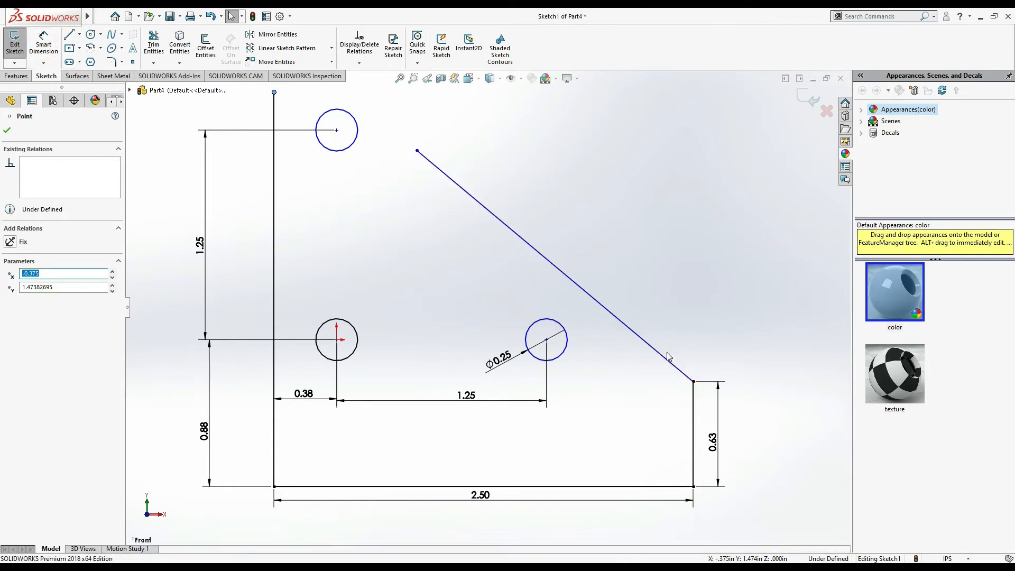
{"action": "key", "text": "Escape"}
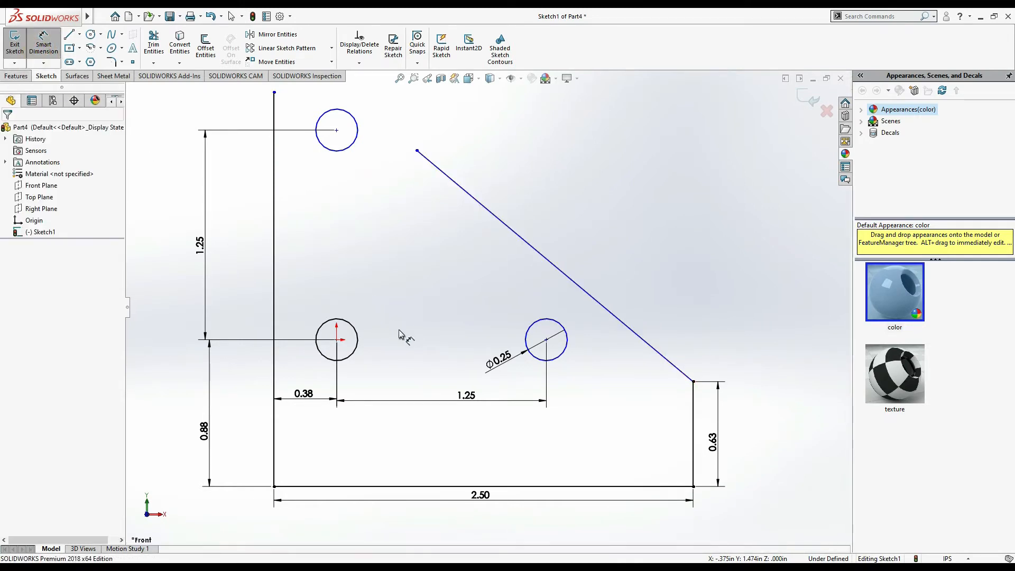
Step: Check the slope in the PDF drawing and dimension the angle between the sloped line and the bottom line as 45°
{"action": "key", "text": "alt+Tab"}
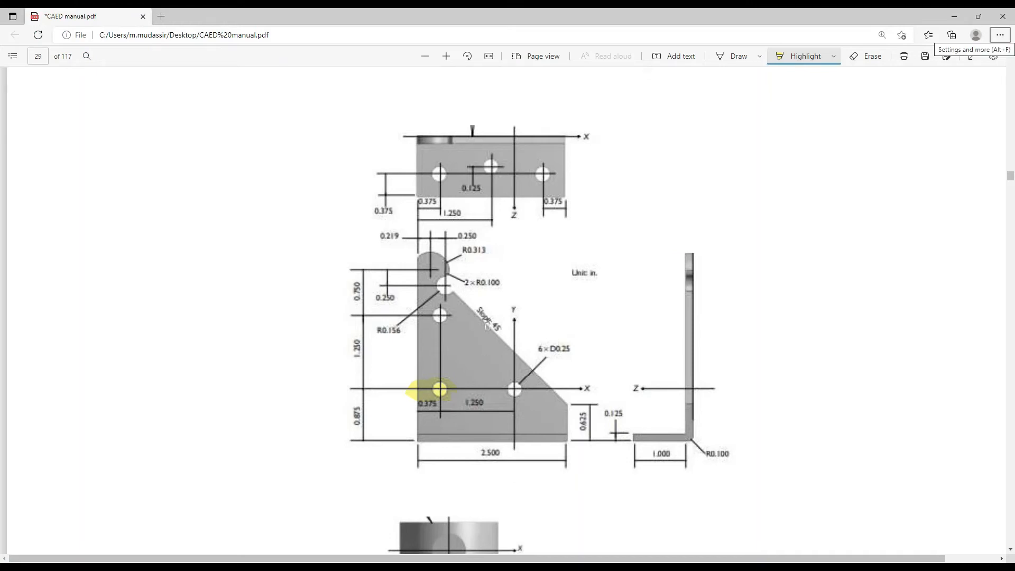
{"action": "key", "text": "alt+Tab"}
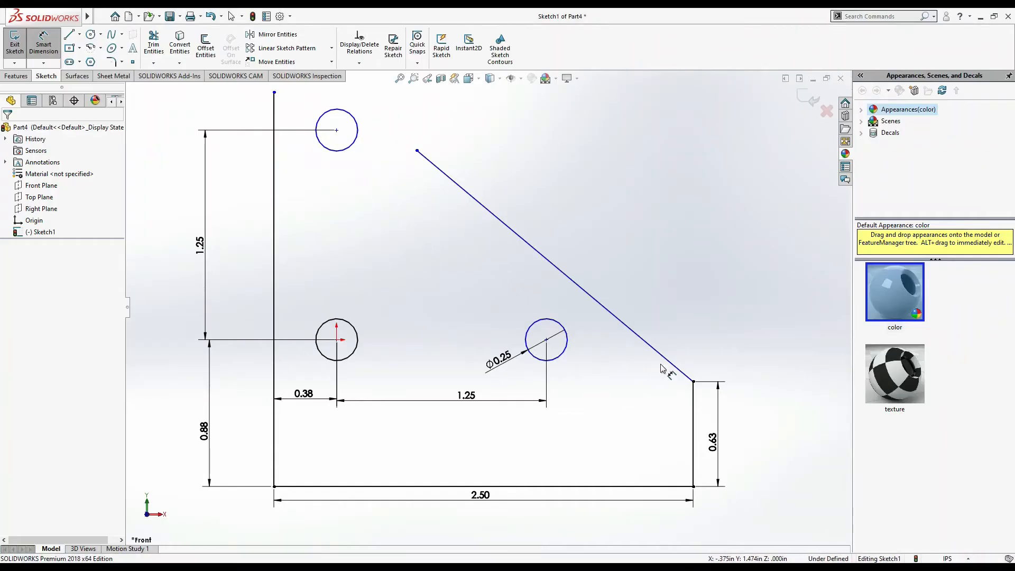
{"action": "left_click", "coordinate": [661, 355]}
{"action": "left_click", "coordinate": [675, 485]}
{"action": "left_click", "coordinate": [655, 350]}
{"action": "left_click", "coordinate": [633, 392]}
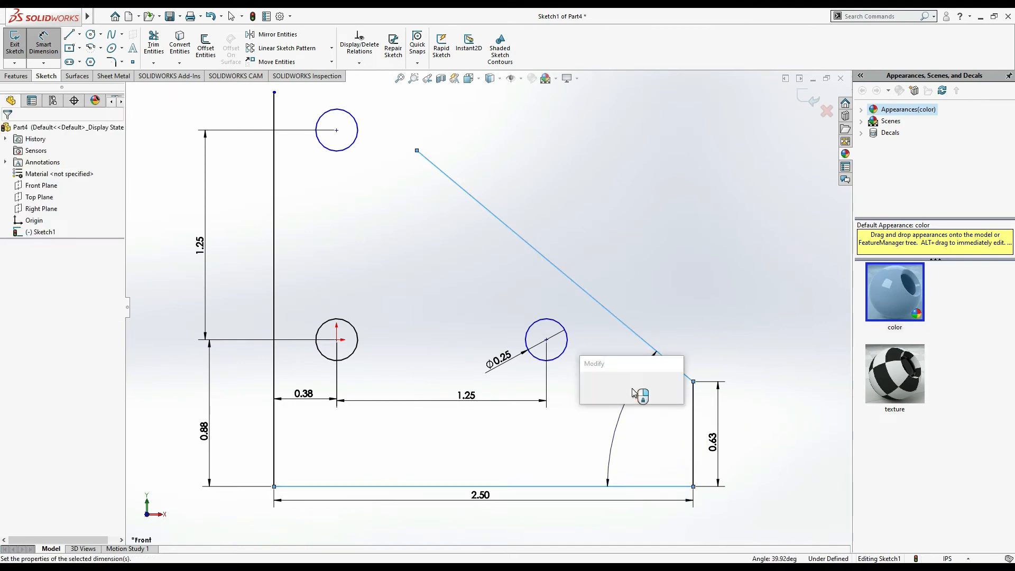
{"action": "key", "text": "Return"}
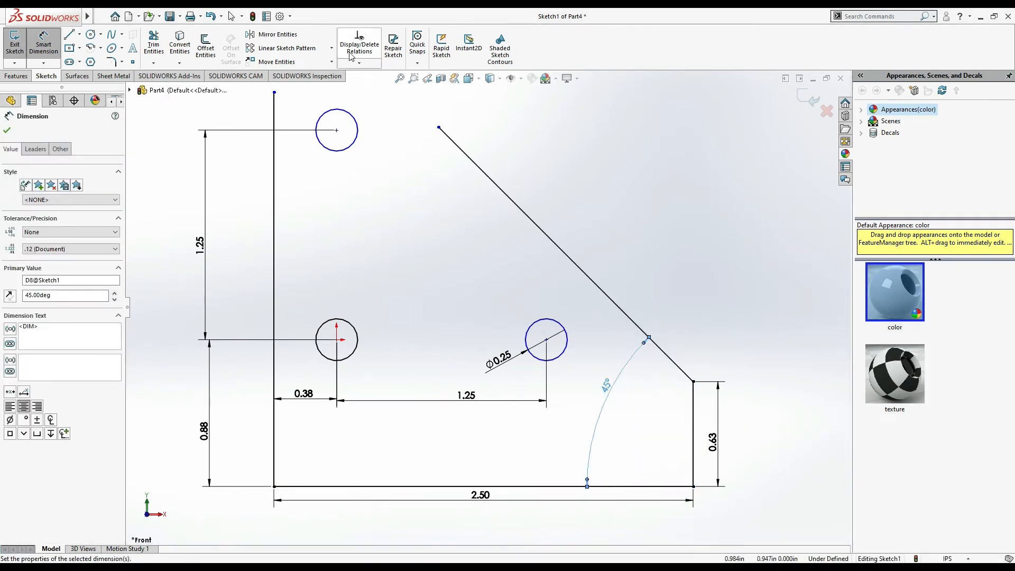
Step: Sketch a circle of about 0.22 in radius above the upper hole and one of about 0.10 in near the sloped line's end, extending the left line upward
{"action": "left_click", "coordinate": [399, 78]}
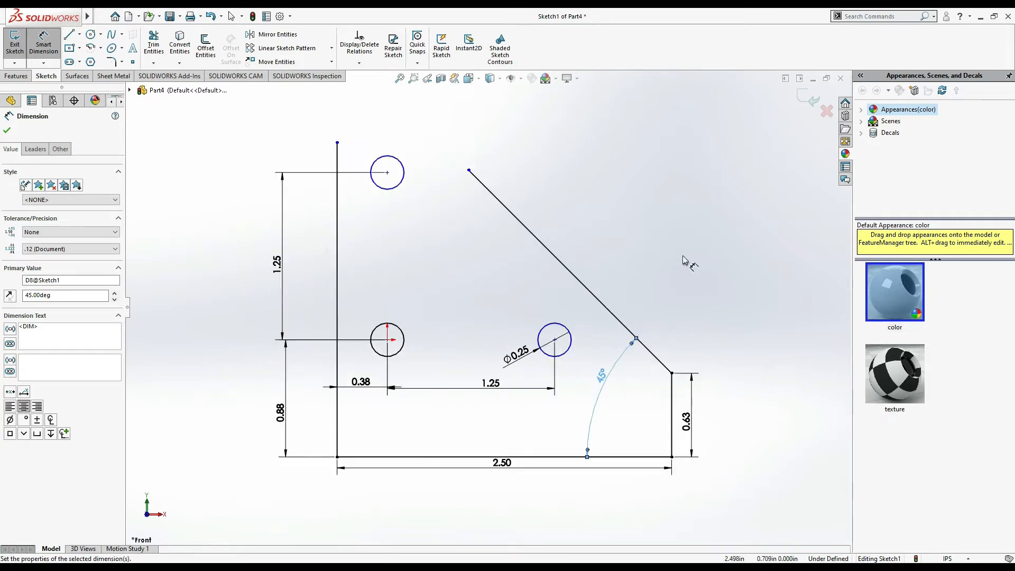
{"action": "key", "text": "alt+Tab"}
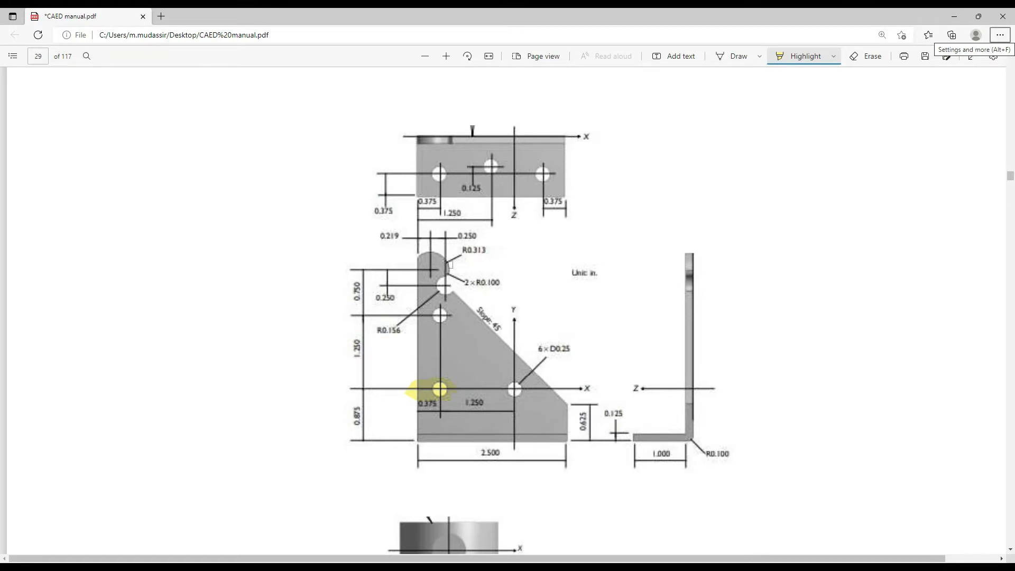
{"action": "key", "text": "alt+Tab"}
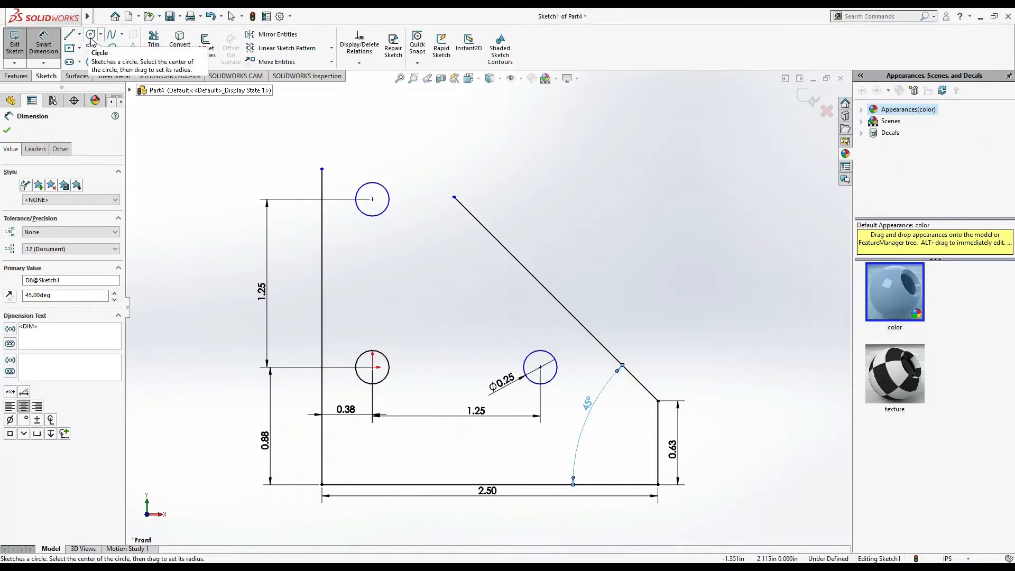
{"action": "left_click", "coordinate": [92, 37]}
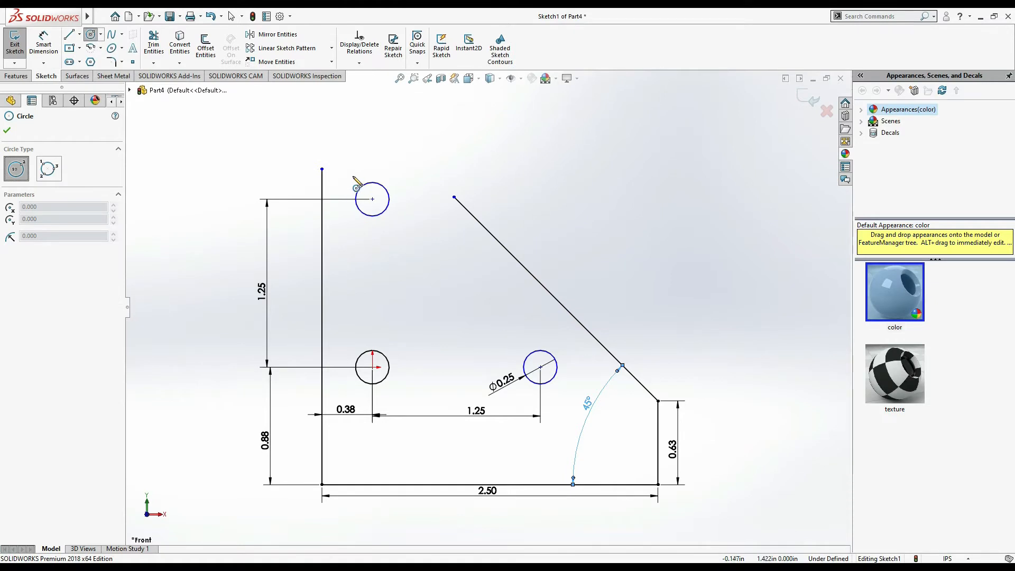
{"action": "mouse_move", "coordinate": [351, 138]}
{"action": "left_mouse_down"}
{"action": "mouse_move", "coordinate": [371, 119]}
{"action": "mouse_move", "coordinate": [371, 158]}
{"action": "left_mouse_up"}
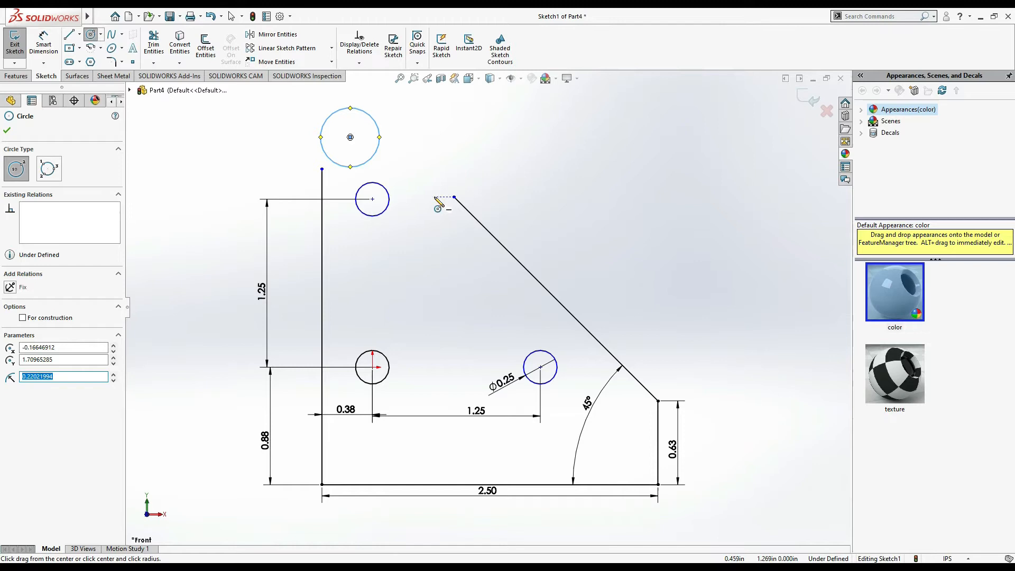
{"action": "left_click_drag", "start_coordinate": [433, 187], "coordinate": [434, 201]}
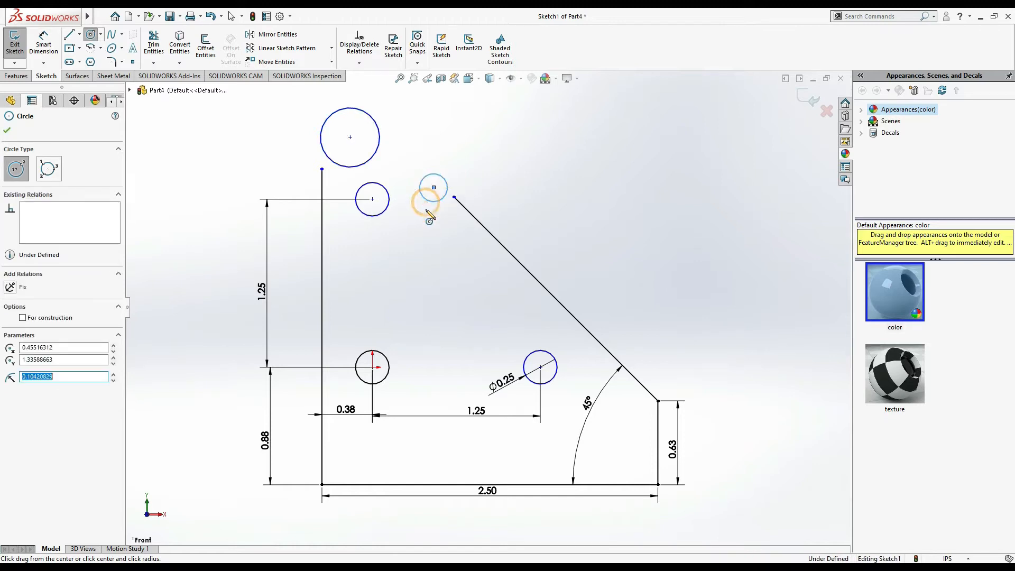
{"action": "key", "text": "Escape"}
{"action": "left_click_drag", "start_coordinate": [322, 170], "coordinate": [322, 100]}
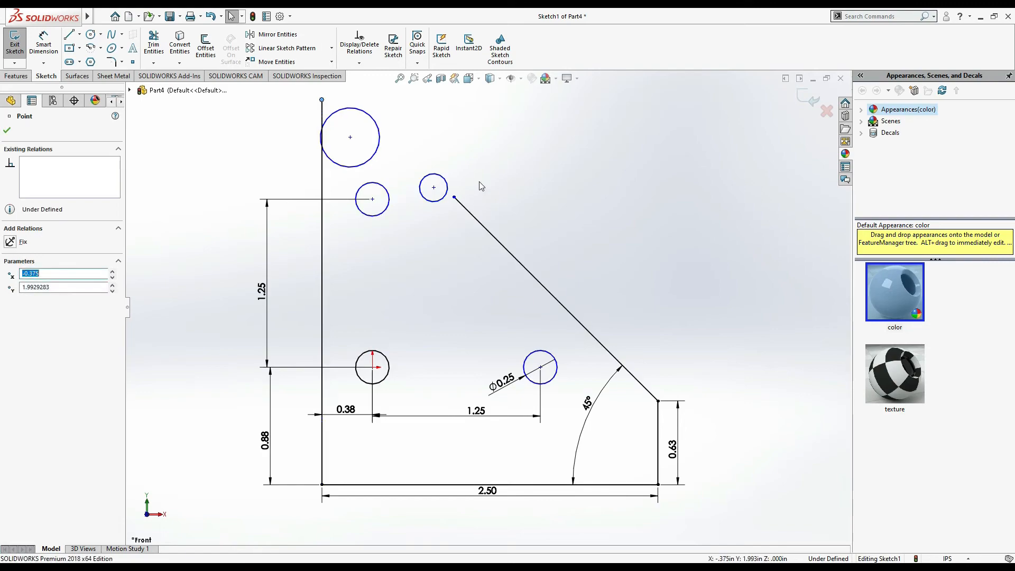
Step: Check the PDF drawing and dimension the vertical distance between the centres of the large top circle and the upper hole as 0.75 in
{"action": "key", "text": "alt+Tab"}
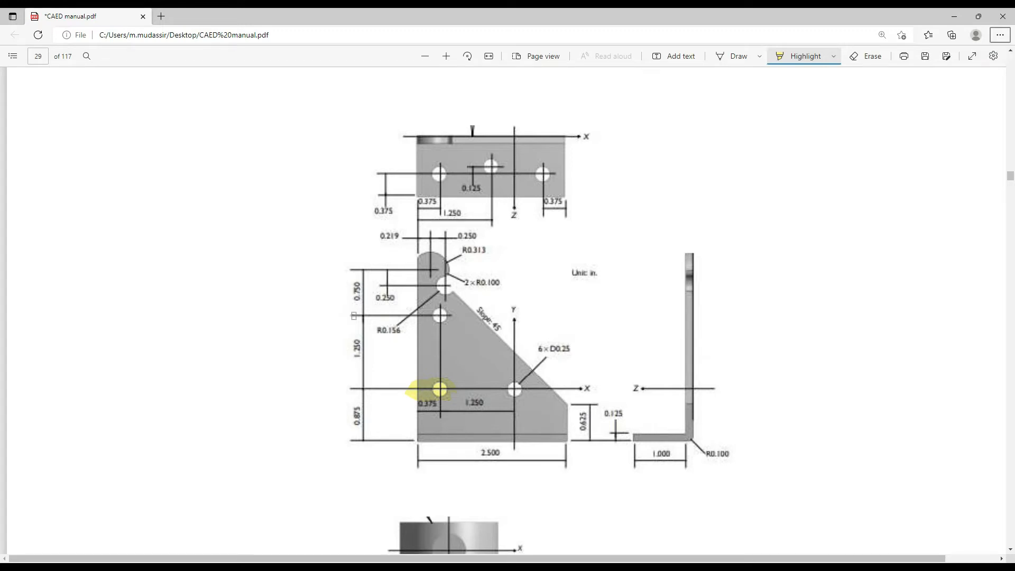
{"action": "key", "text": "alt+Tab"}
{"action": "left_click", "coordinate": [41, 40]}
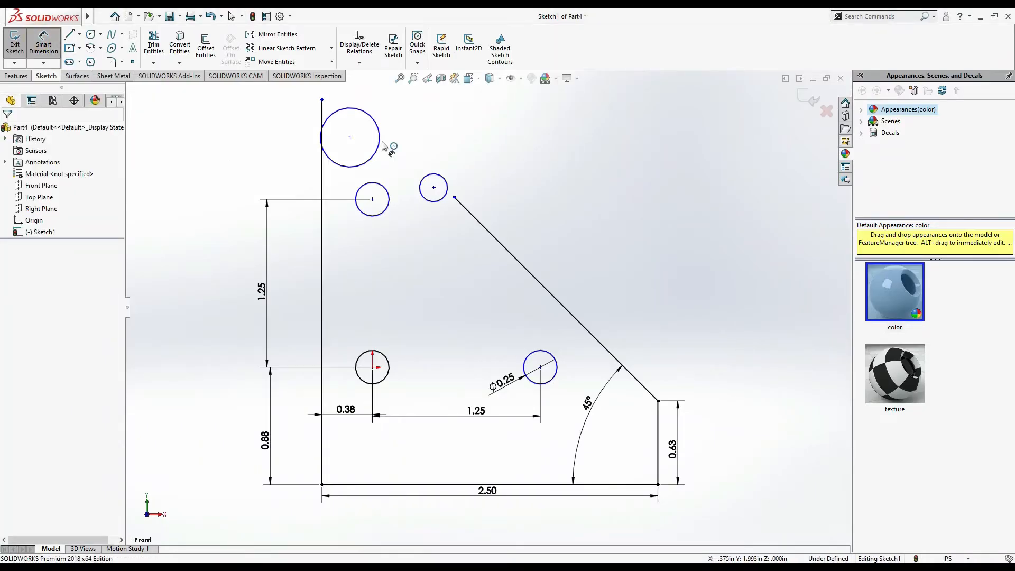
{"action": "left_click", "coordinate": [350, 137]}
{"action": "left_click", "coordinate": [372, 199]}
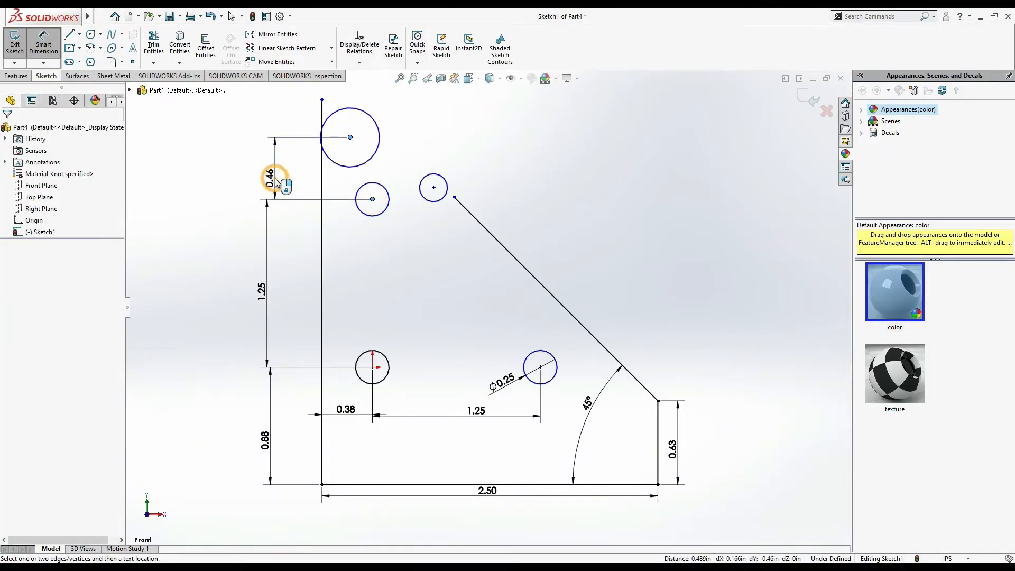
{"action": "left_click", "coordinate": [275, 179]}
{"action": "type", "text": "0.7"}
{"action": "key", "text": "Return"}
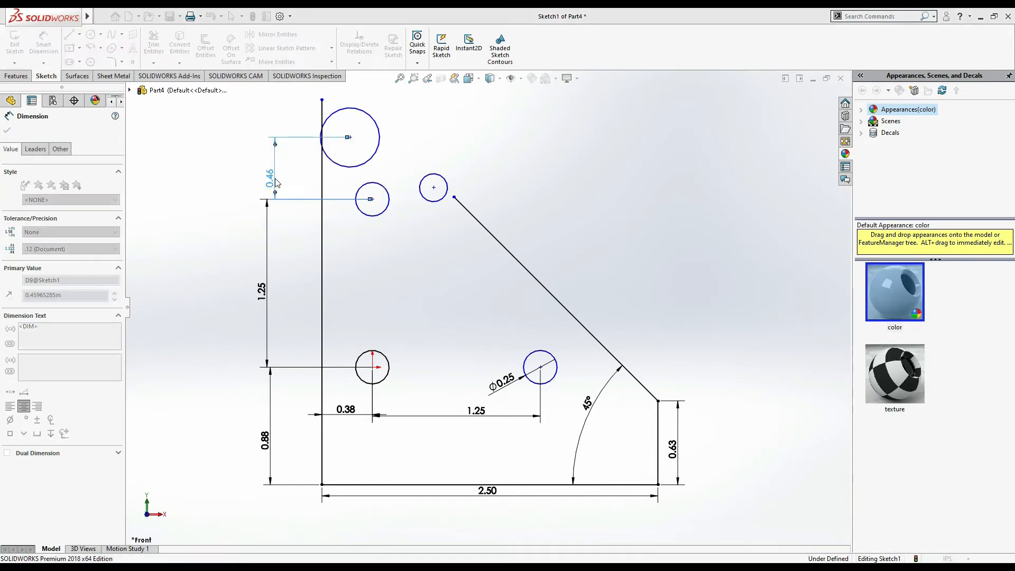
Step: Check the rounded end's radius in the PDF drawing and dimension the large top circle's diameter as 0.313*2 in
{"action": "key", "text": "alt+Tab"}
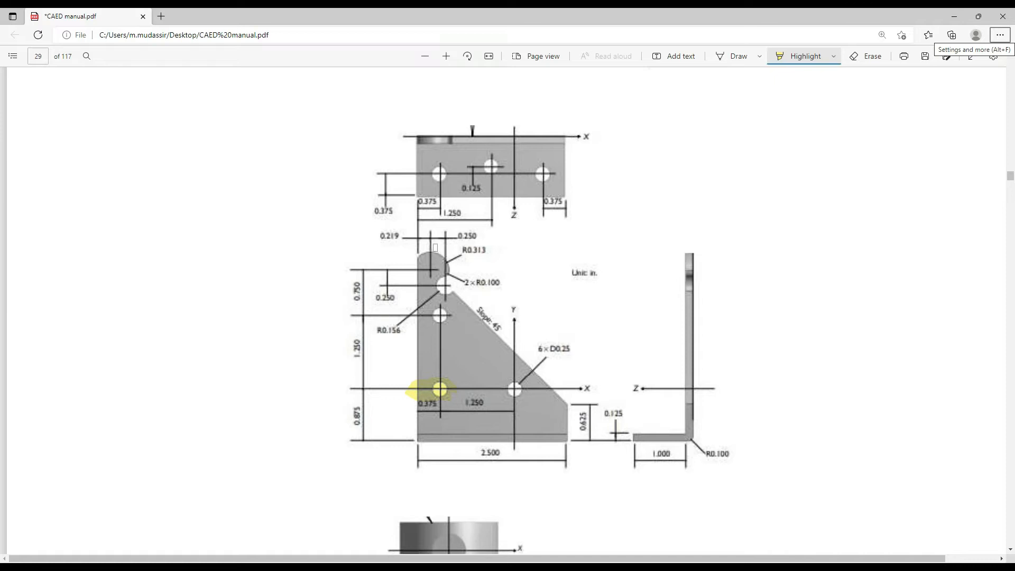
{"action": "key", "text": "alt+Tab"}
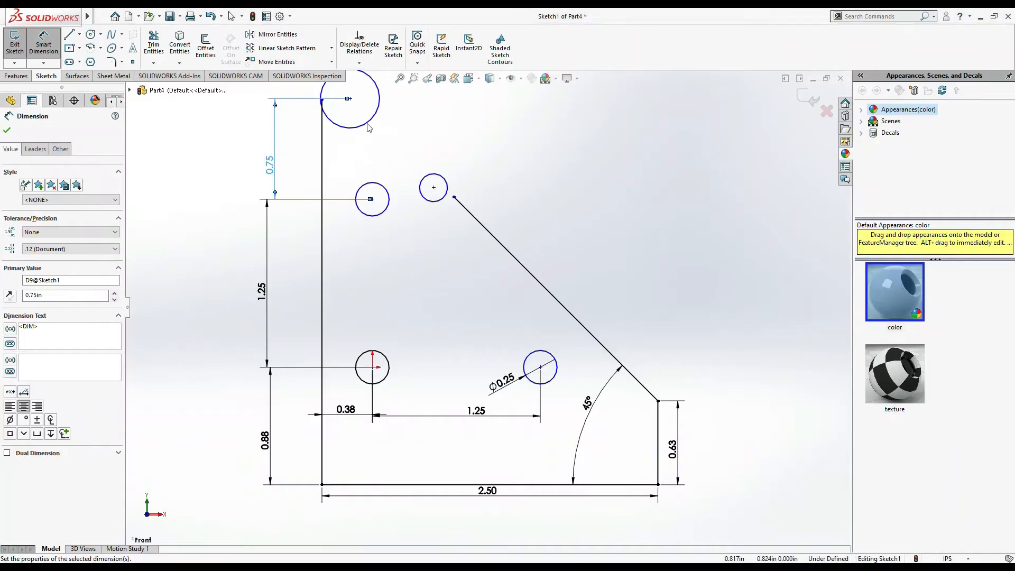
{"action": "left_click", "coordinate": [378, 112]}
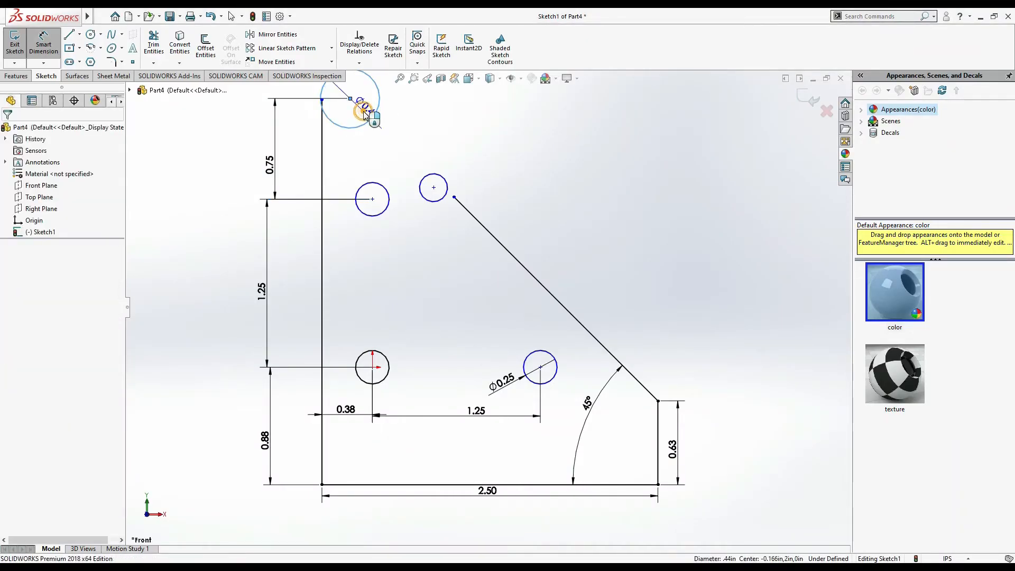
{"action": "left_click", "coordinate": [365, 116]}
{"action": "type", "text": "0.313*2"}
{"action": "key", "text": "Return"}
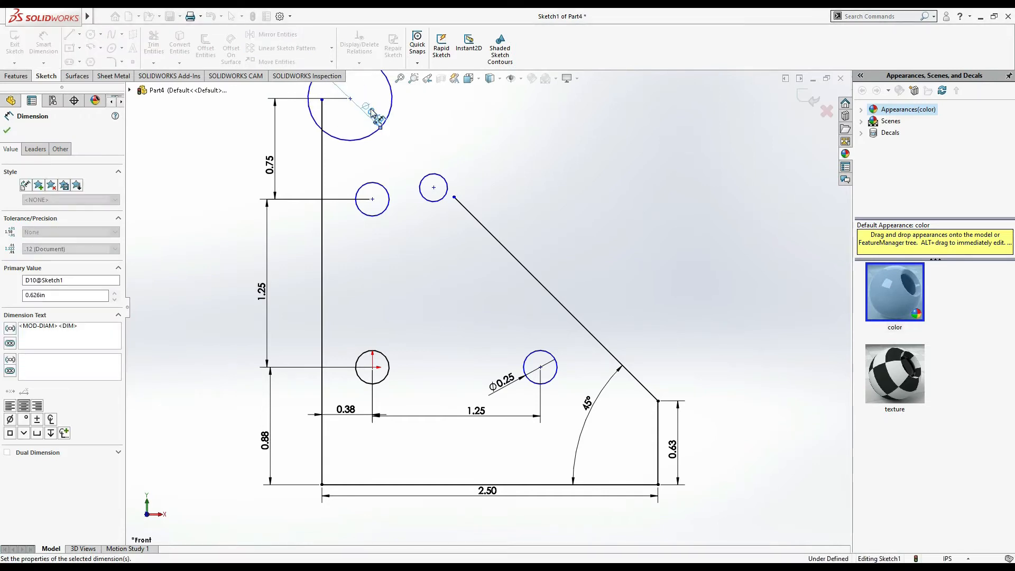
Step: Check the PDF drawing and dimension the horizontal distance from the left vertical line to the large top circle's centre as 0.219 in
{"action": "key", "text": "z"}
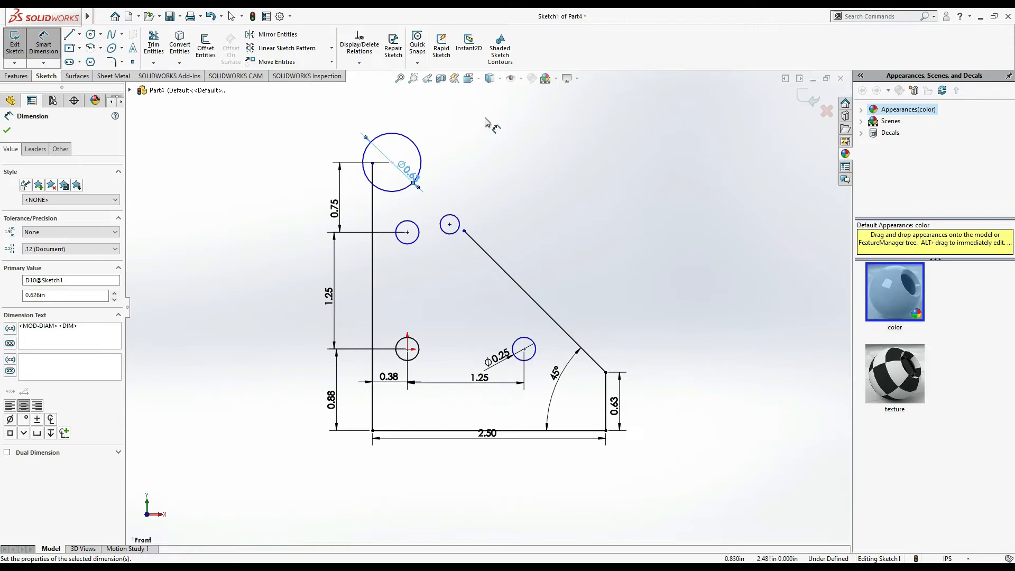
{"action": "key", "text": "alt+Tab"}
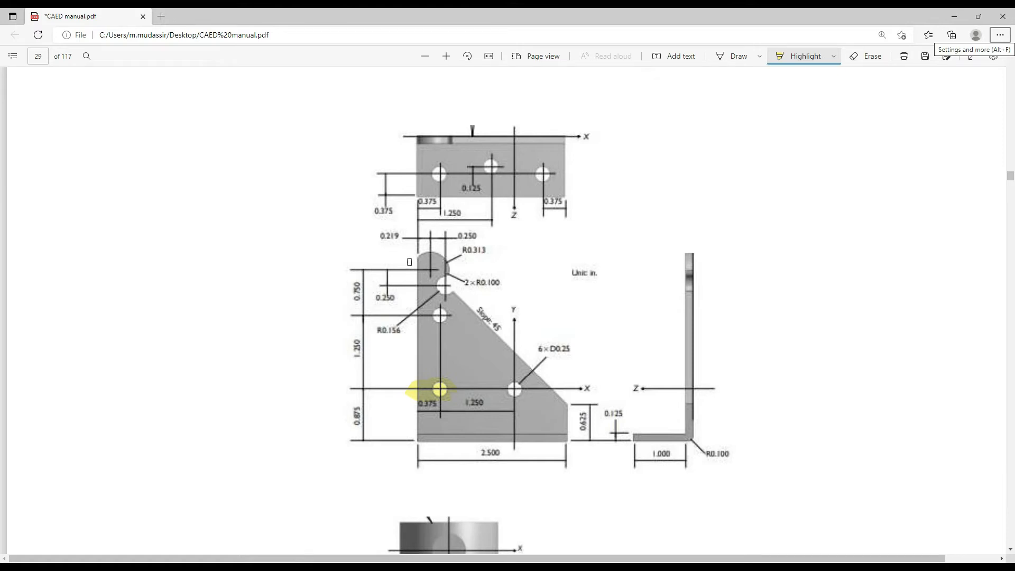
{"action": "key", "text": "alt+Tab"}
{"action": "left_click", "coordinate": [392, 163]}
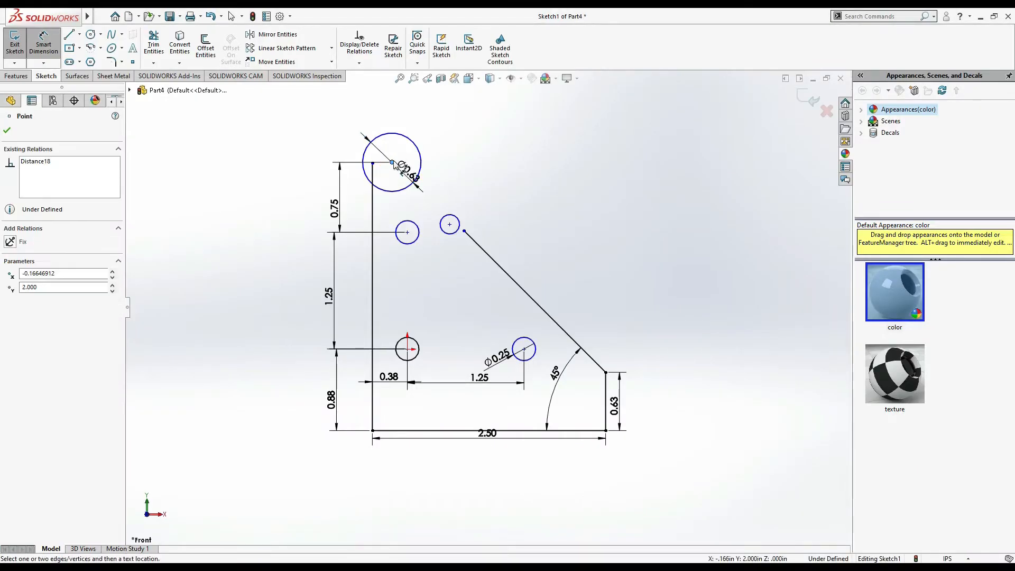
{"action": "left_click", "coordinate": [373, 204]}
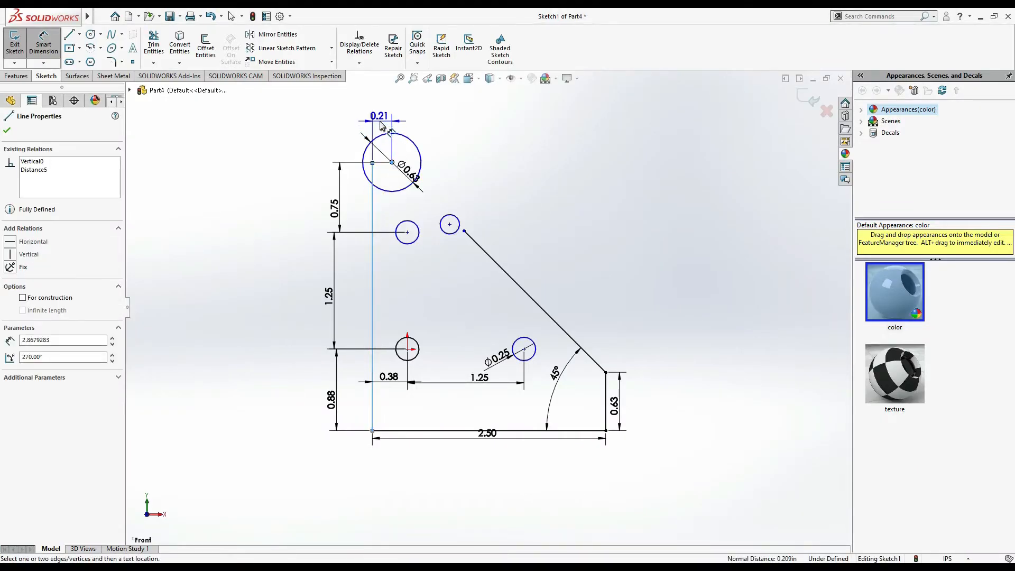
{"action": "left_click", "coordinate": [380, 125]}
{"action": "type", "text": "0.31"}
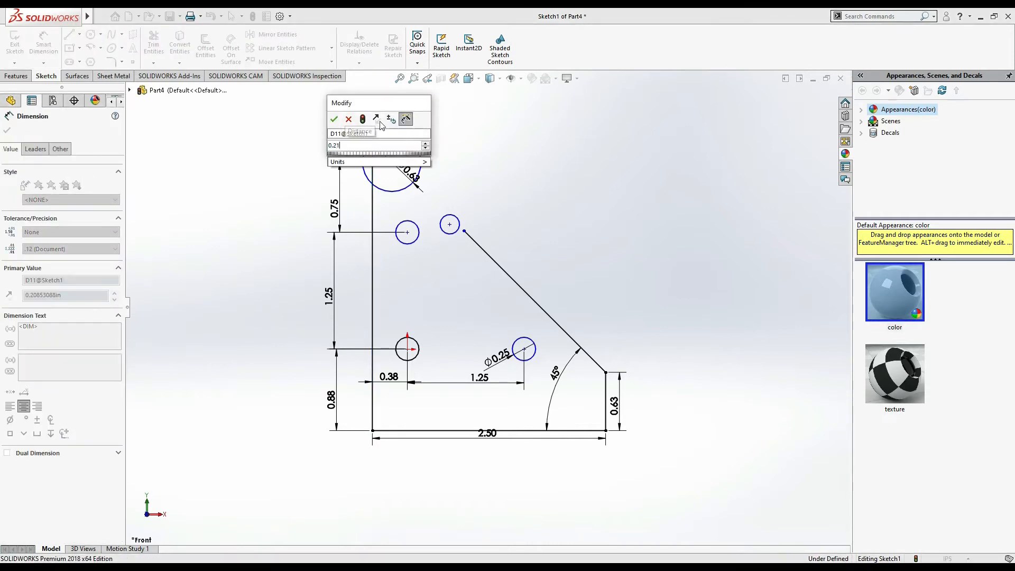
{"action": "key", "text": "Return"}
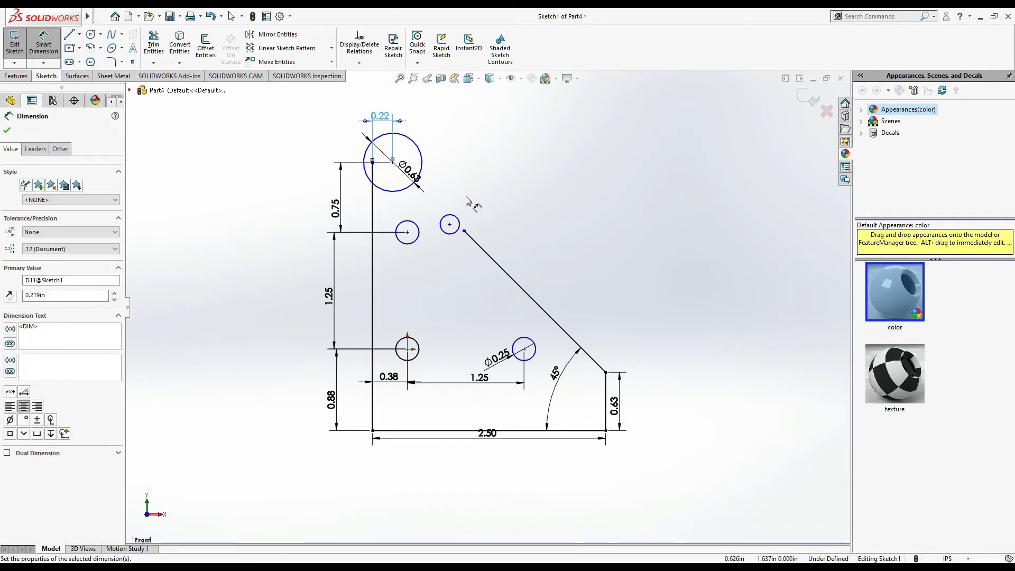
Step: Check the PDF drawing and dimension the vertical distance between the centres of the small circle and the large top circle as 0.250 in
{"action": "key", "text": "alt+Tab"}
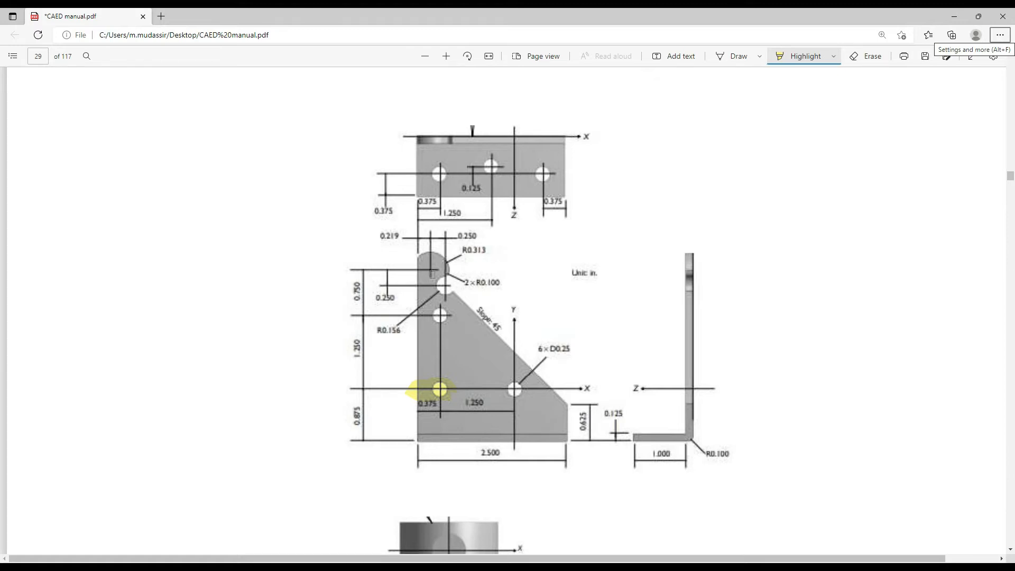
{"action": "key", "text": "alt+Tab"}
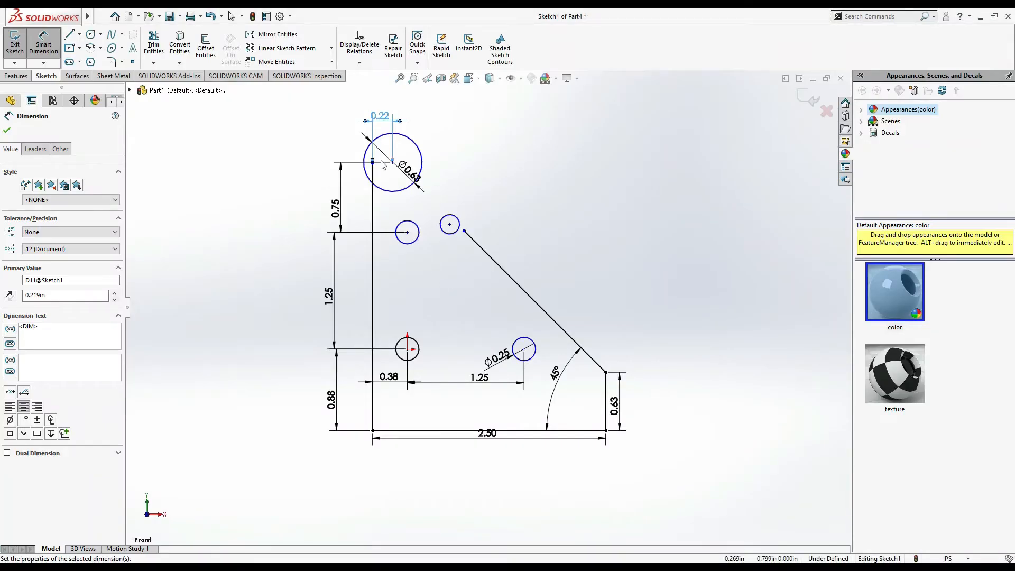
{"action": "left_click", "coordinate": [490, 160]}
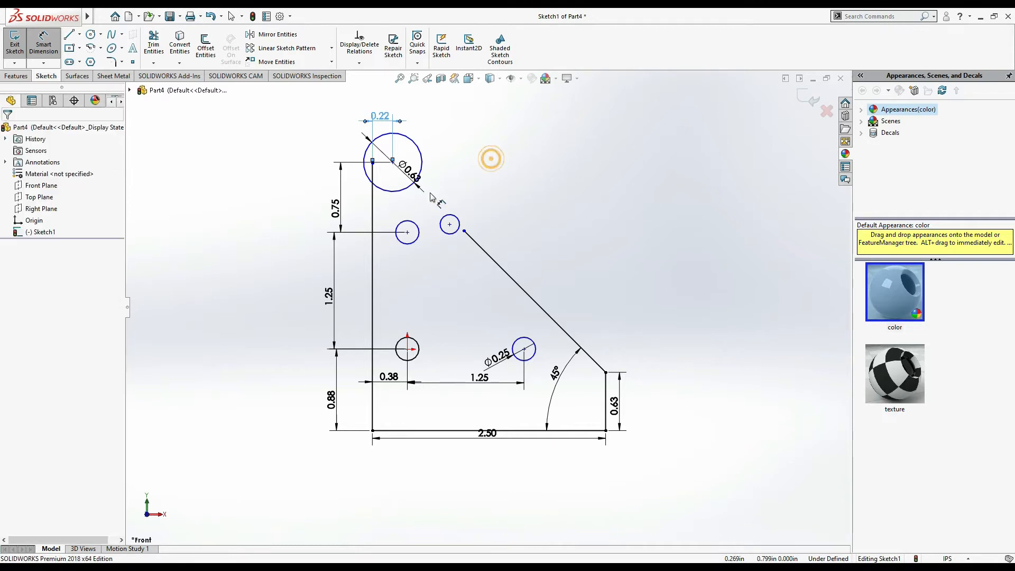
{"action": "left_click", "coordinate": [450, 225]}
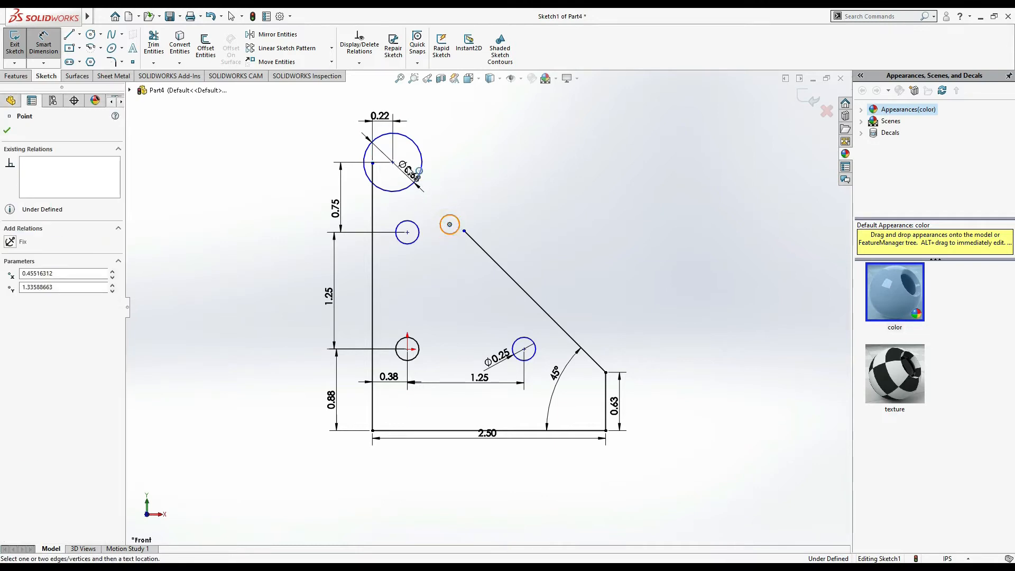
{"action": "left_click", "coordinate": [392, 162]}
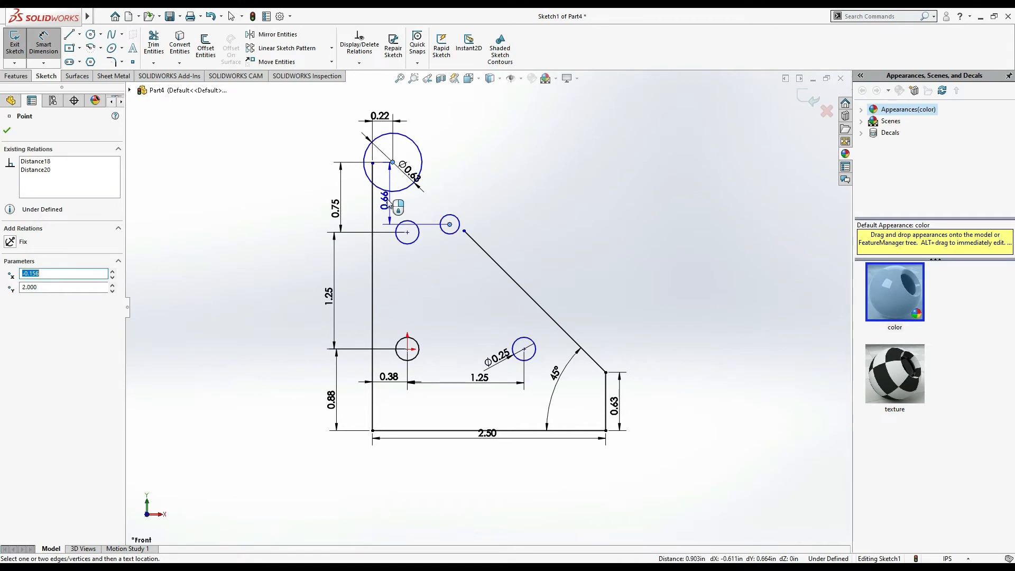
{"action": "left_click", "coordinate": [357, 204]}
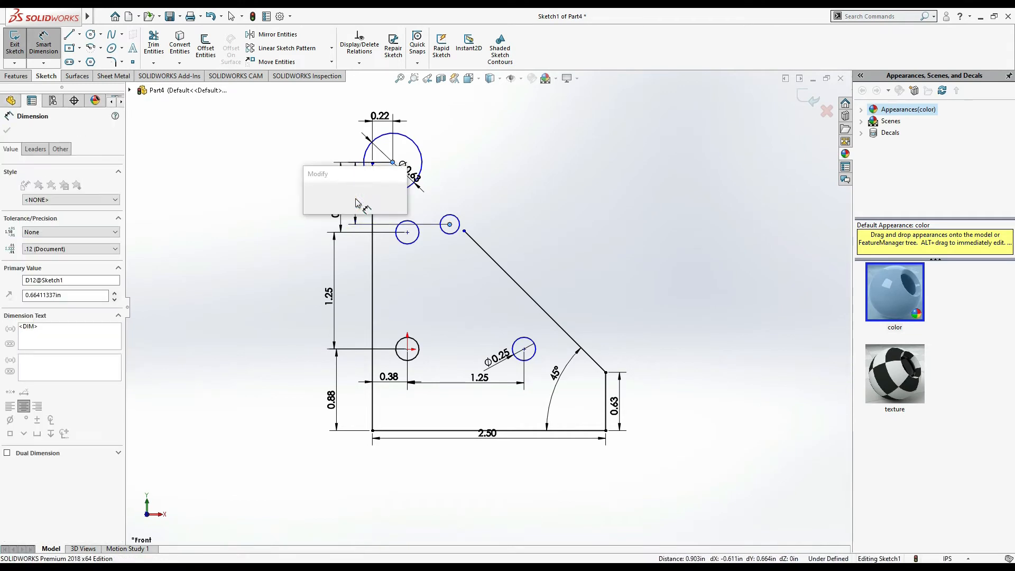
{"action": "type", "text": "0.250"}
{"action": "key", "text": "Return"}
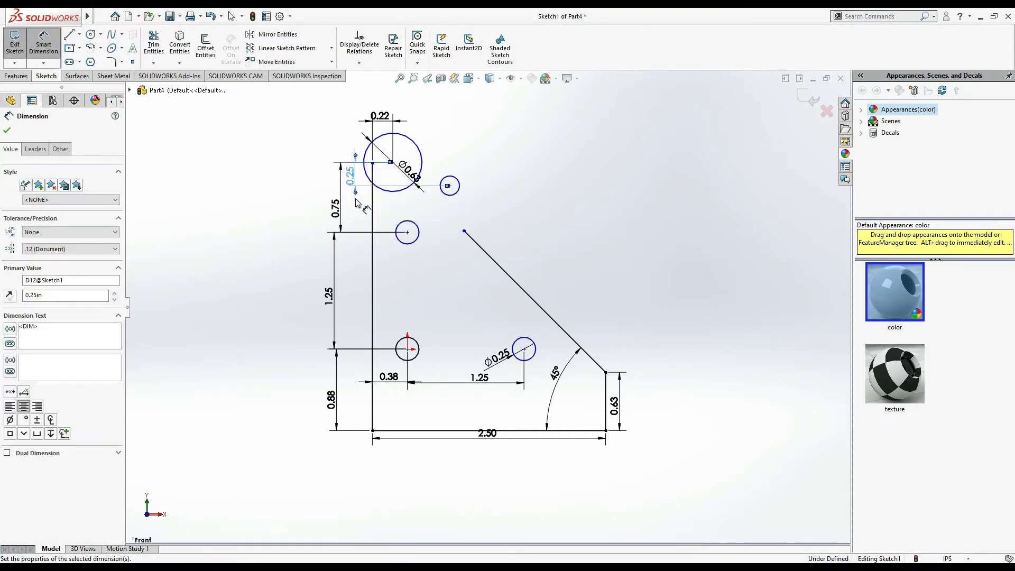
Step: Check the notch radius in the PDF drawing and dimension the small circle's diameter as 0.516*2 in
{"action": "key", "text": "alt+Tab"}
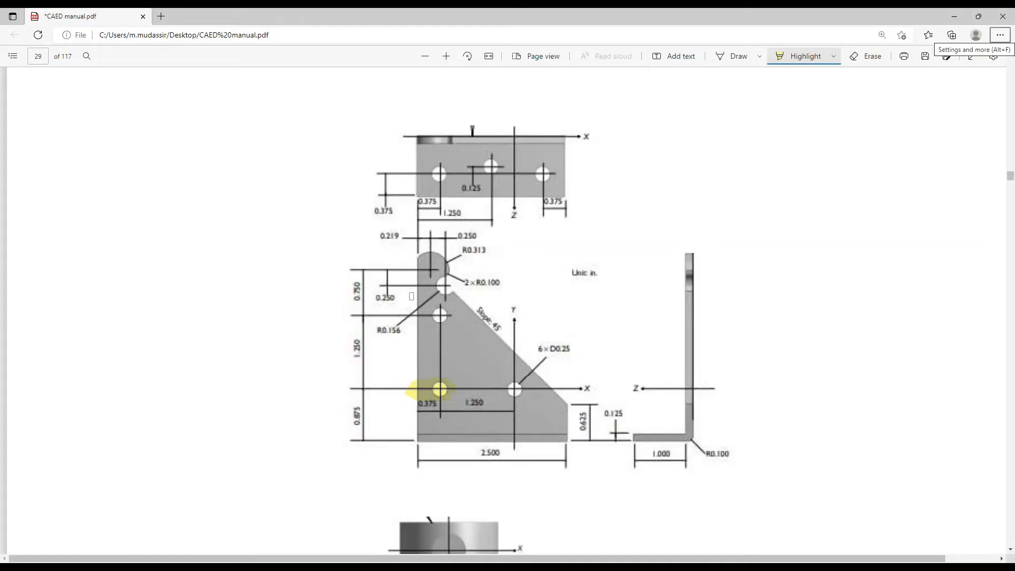
{"action": "key", "text": "alt+Tab"}
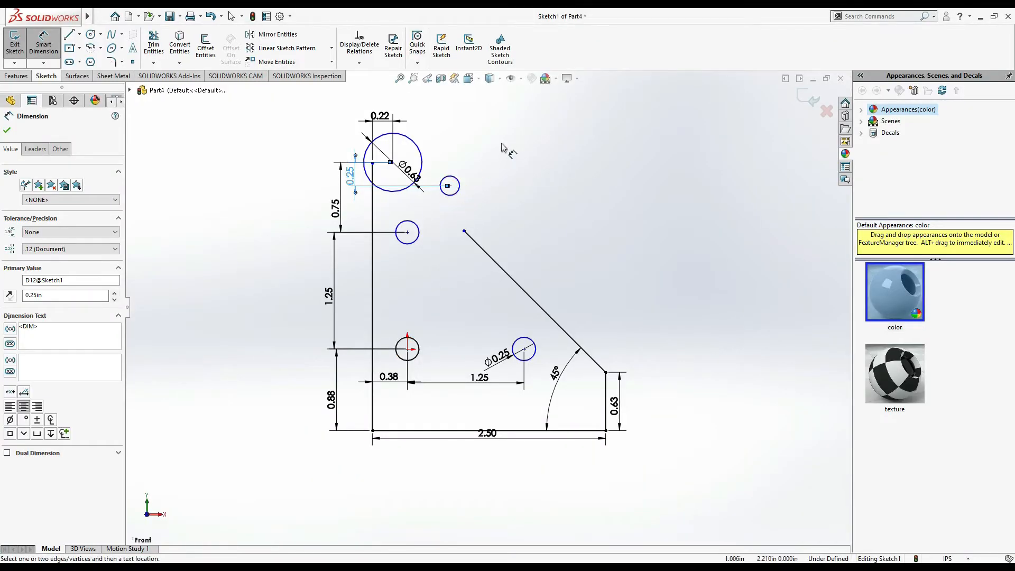
{"action": "left_click", "coordinate": [461, 188]}
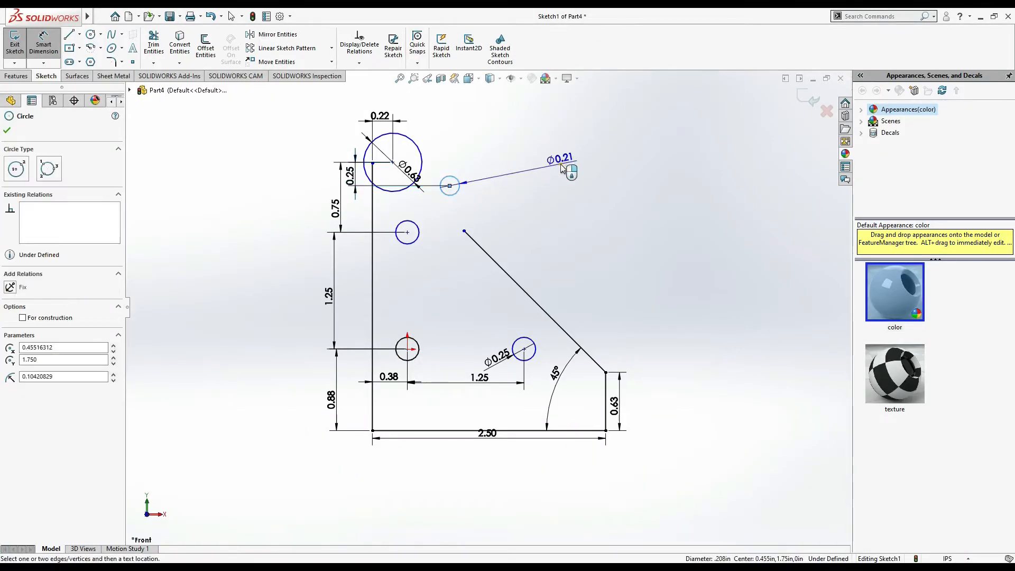
{"action": "left_click", "coordinate": [561, 168]}
{"action": "type", "text": "0.516*2"}
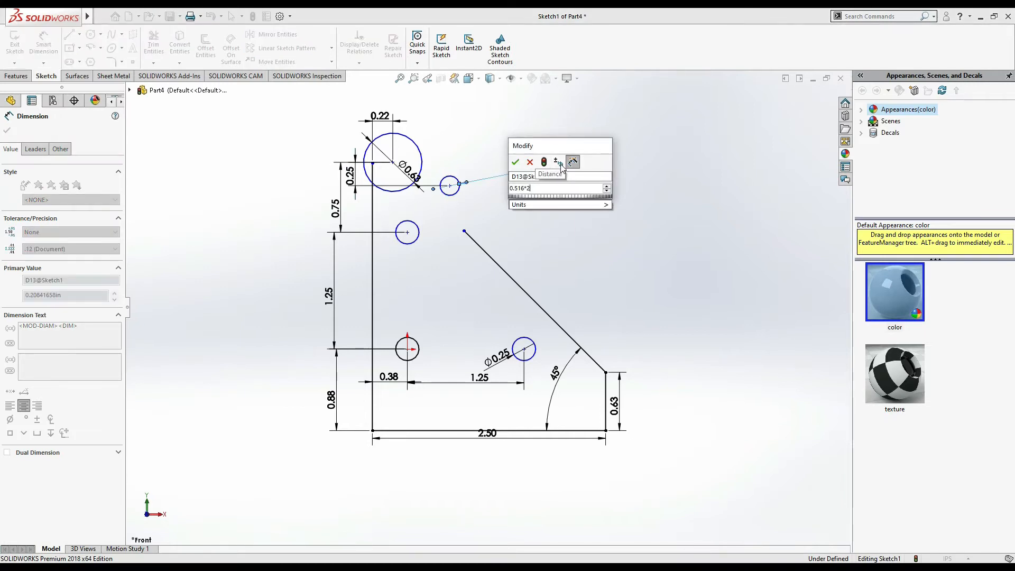
{"action": "key", "text": "Return"}
Step: Recheck the notch radius in the PDF drawing and set the small circle's diameter to 0.156*2 in
{"action": "key", "text": "alt+Tab"}
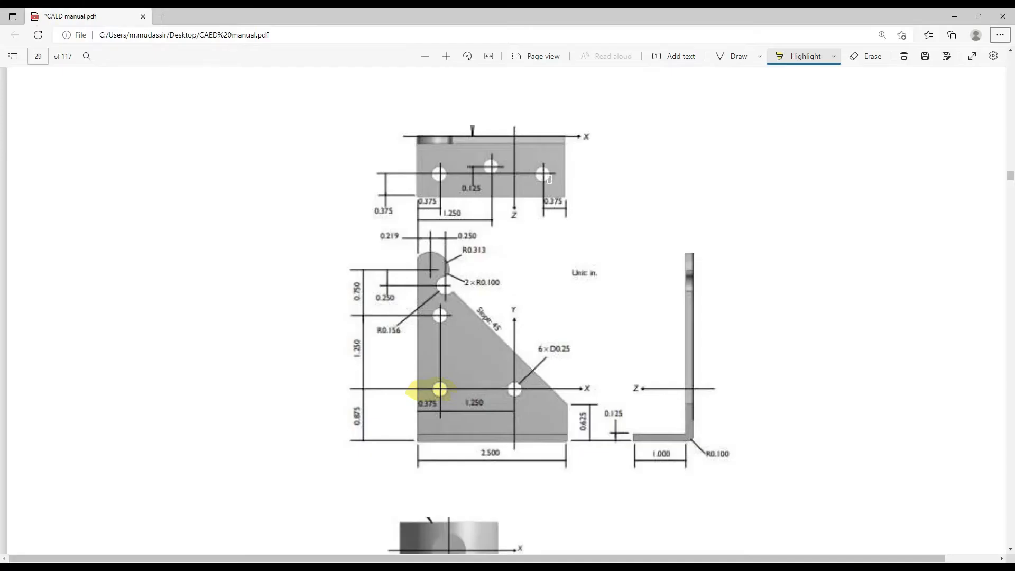
{"action": "key", "text": "alt+Tab"}
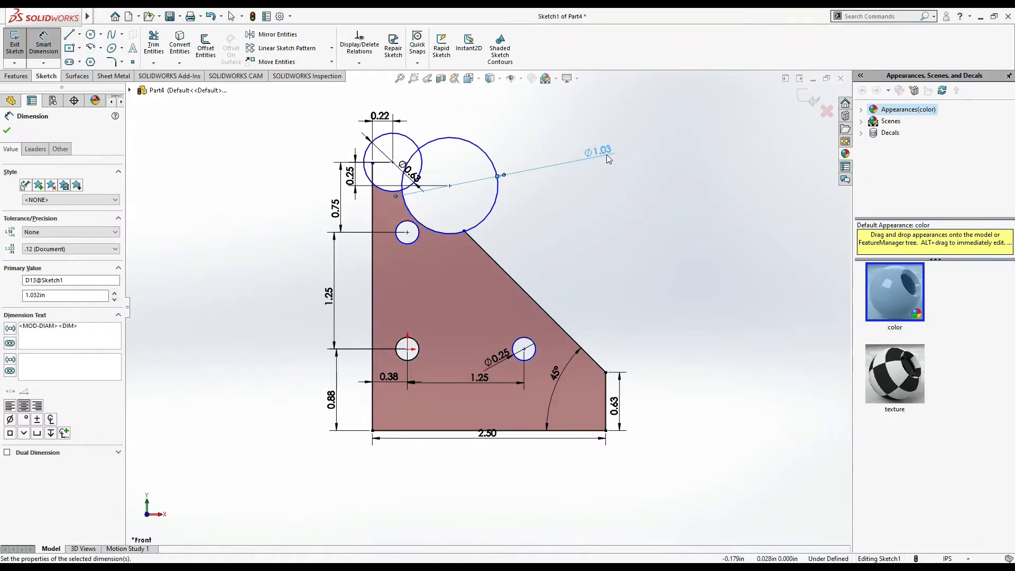
{"action": "left_click", "coordinate": [607, 153]}
{"action": "double_click", "coordinate": [607, 154]}
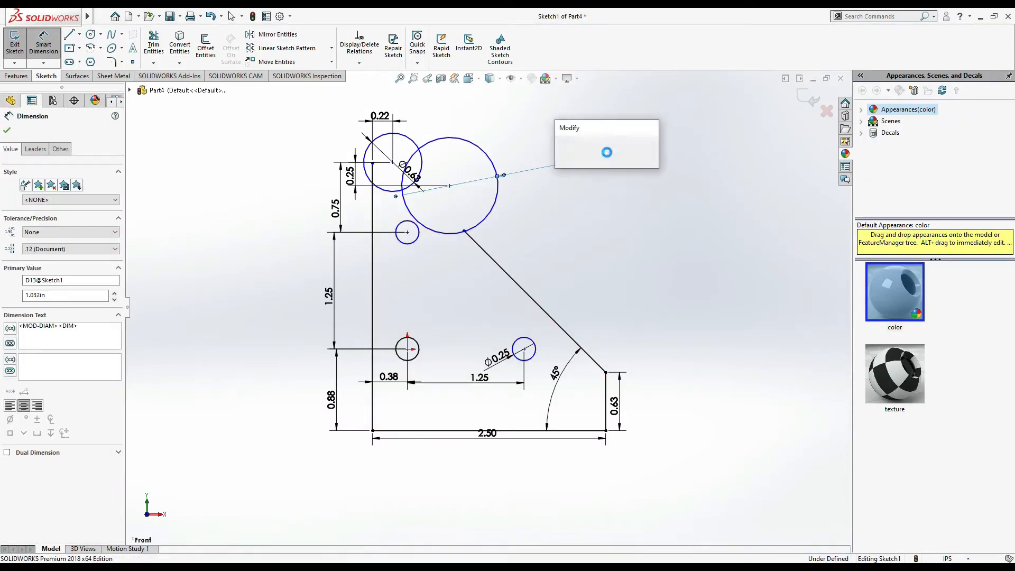
{"action": "type", "text": "0.156*2"}
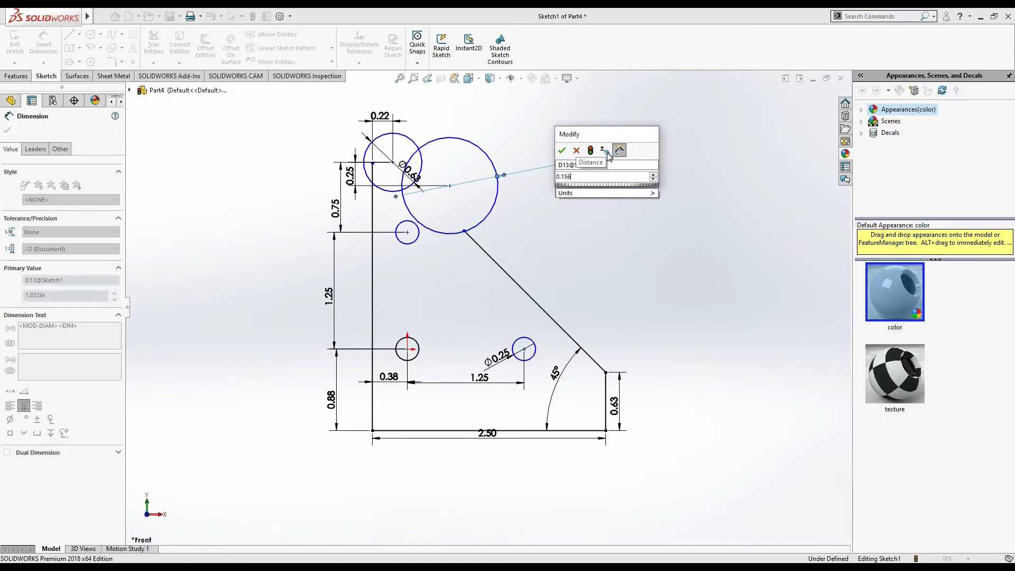
{"action": "key", "text": "Return"}
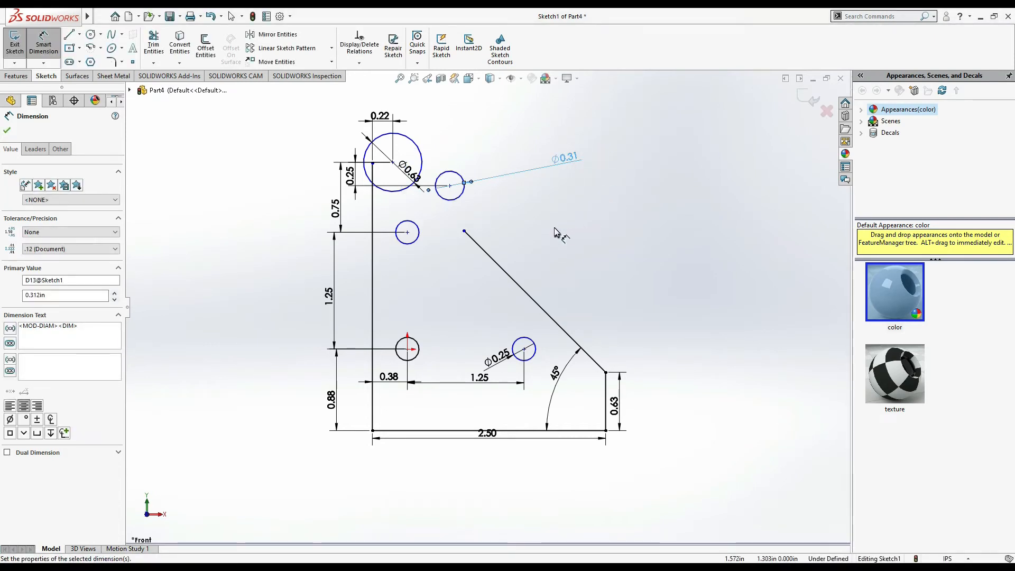
Step: Check the PDF drawing and dimension the horizontal distance between the centres of the large top circle and the small circle as 0.25 in
{"action": "key", "text": "alt+Tab"}
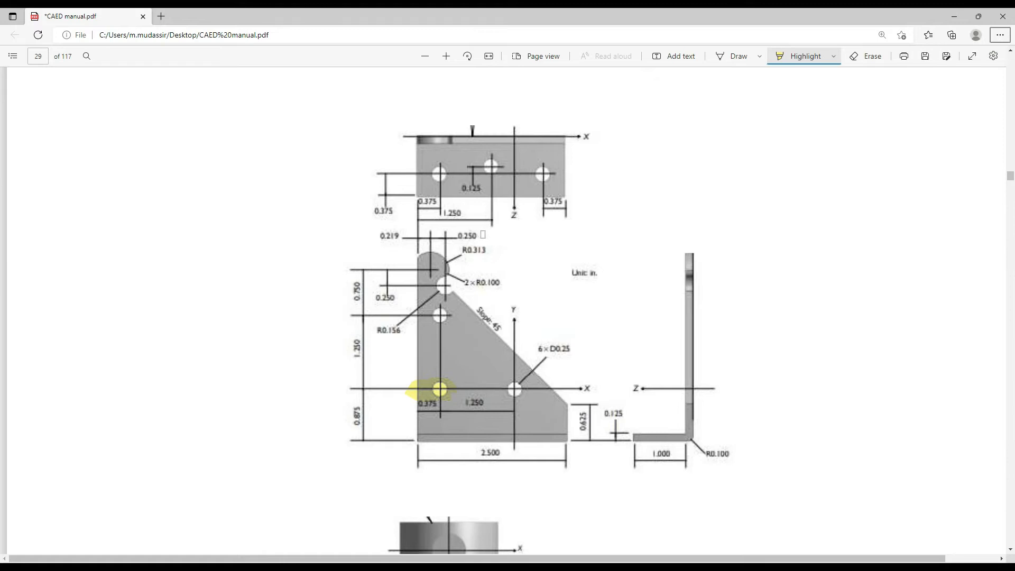
{"action": "key", "text": "alt+Tab"}
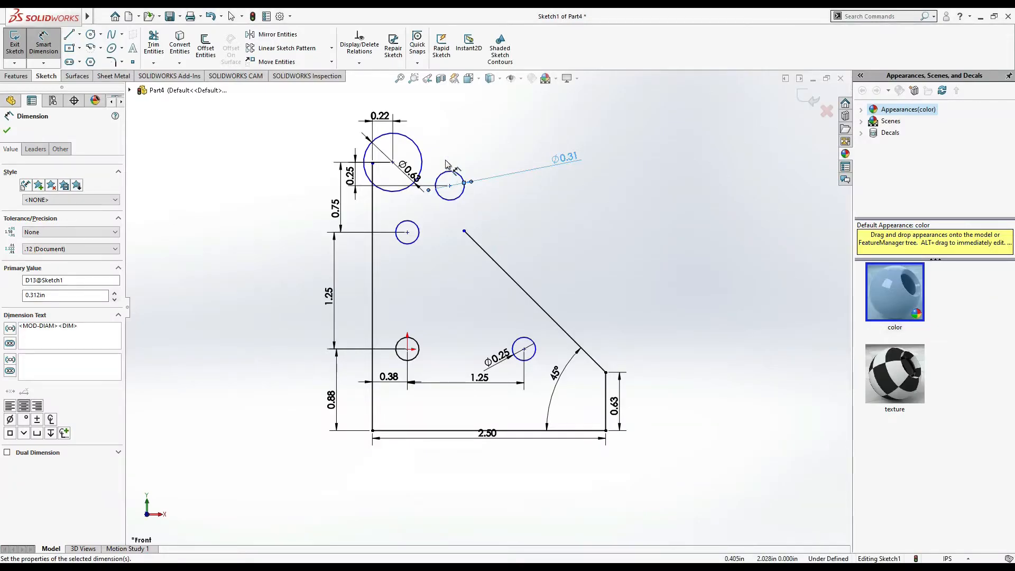
{"action": "left_click", "coordinate": [451, 187]}
{"action": "left_click", "coordinate": [392, 161]}
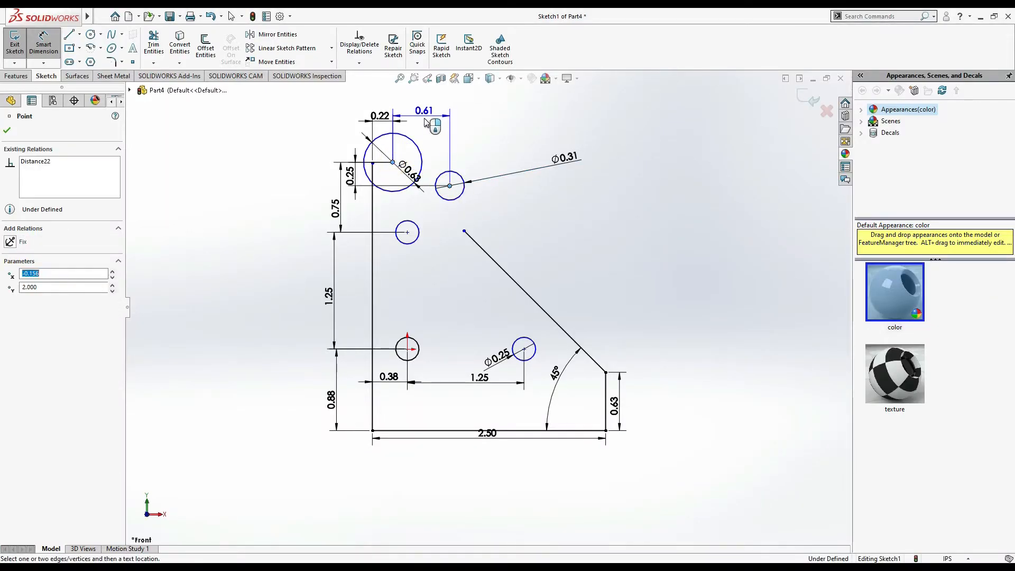
{"action": "left_click", "coordinate": [426, 123]}
{"action": "type", "text": "0."}
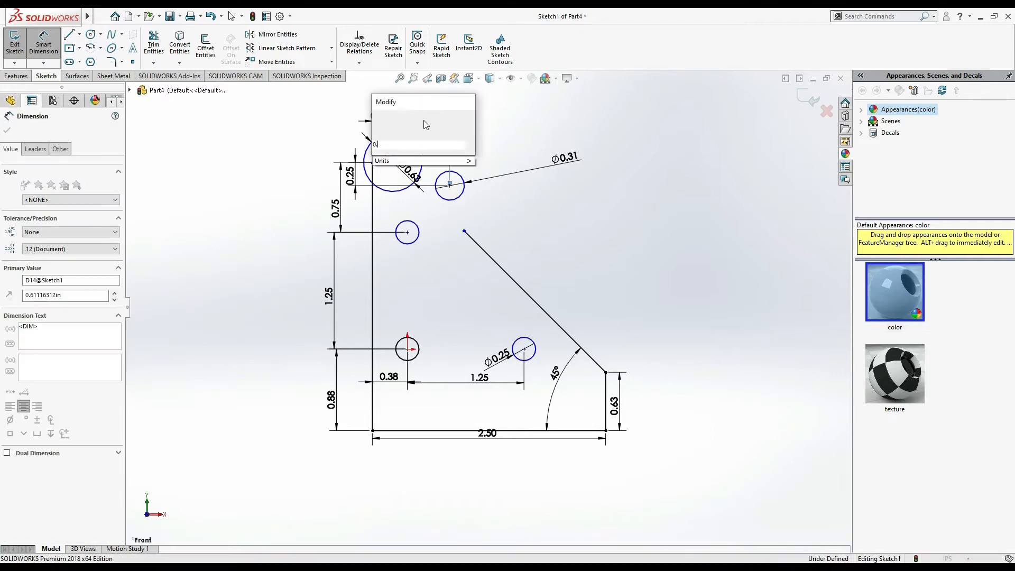
{"action": "type", "text": "25"}
{"action": "key", "text": "Return"}
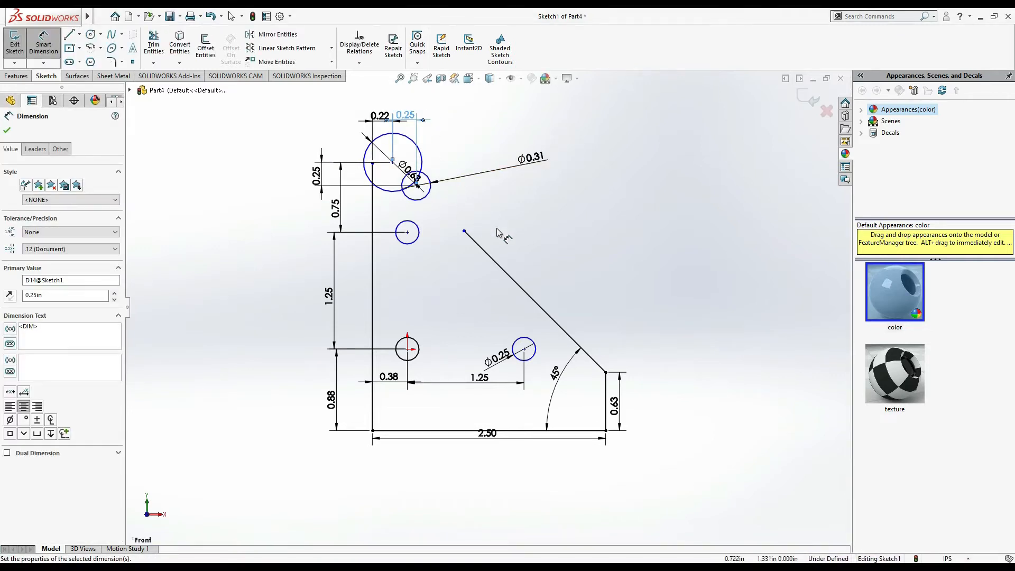
{"action": "key", "text": "Escape"}
{"action": "key", "text": "Escape"}
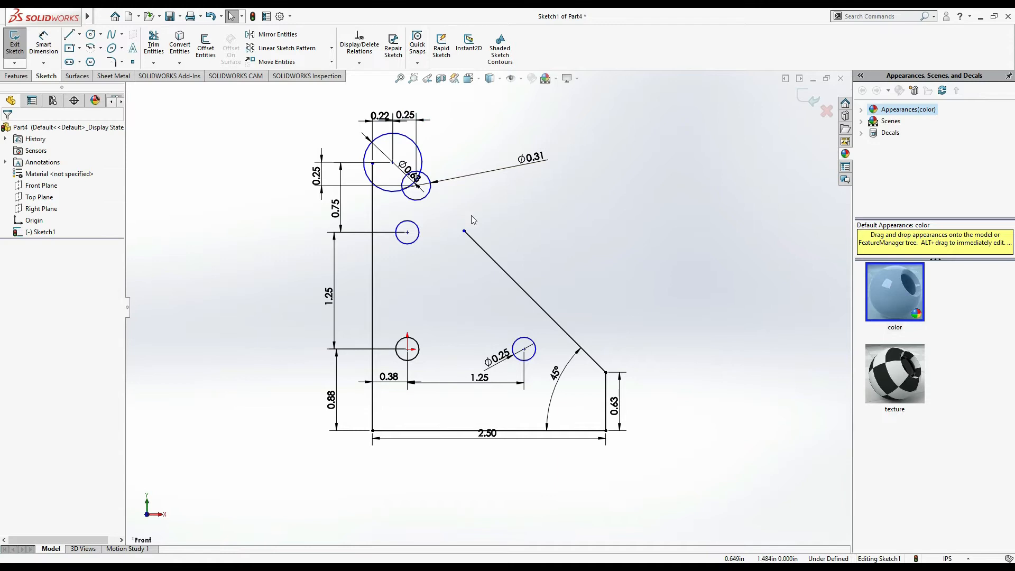
Step: Extend the sloped line's upper end onto the small circle and the left vertical line's upper end onto the large top circle
{"action": "left_click_drag", "start_coordinate": [465, 233], "coordinate": [429, 195]}
{"action": "scroll", "coordinate": [337, 52], "scroll_direction": "down", "scroll_amount": 1}
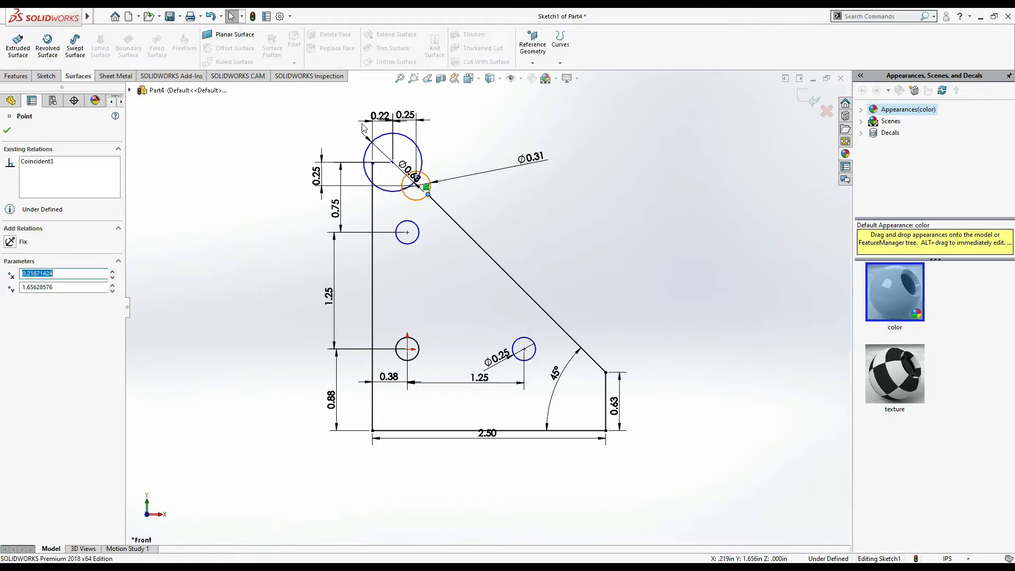
{"action": "scroll", "coordinate": [364, 132], "scroll_direction": "down", "scroll_amount": 3}
{"action": "scroll", "coordinate": [476, 256], "scroll_direction": "down", "scroll_amount": 1}
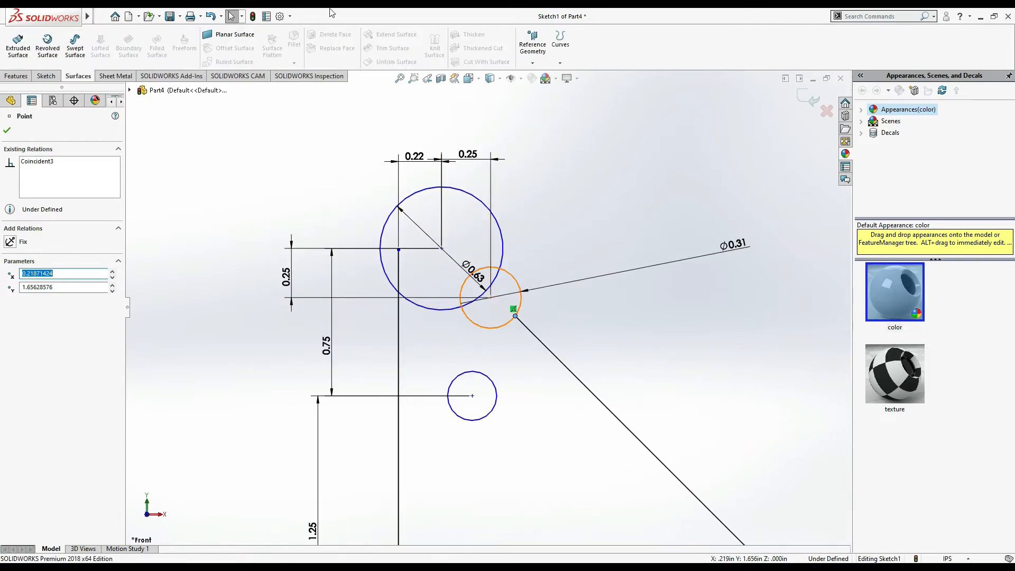
{"action": "left_click", "coordinate": [46, 76]}
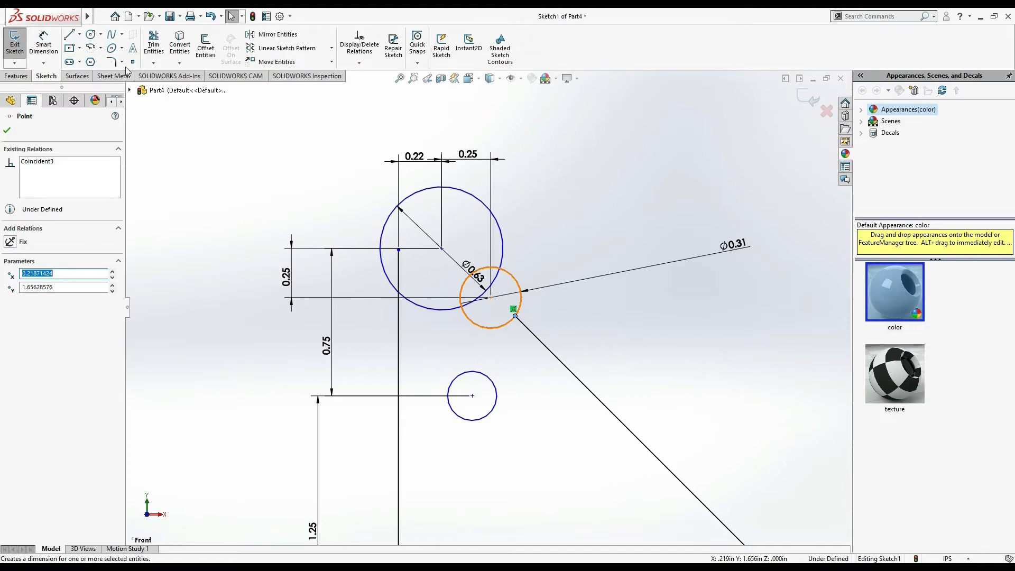
{"action": "left_click", "coordinate": [153, 42]}
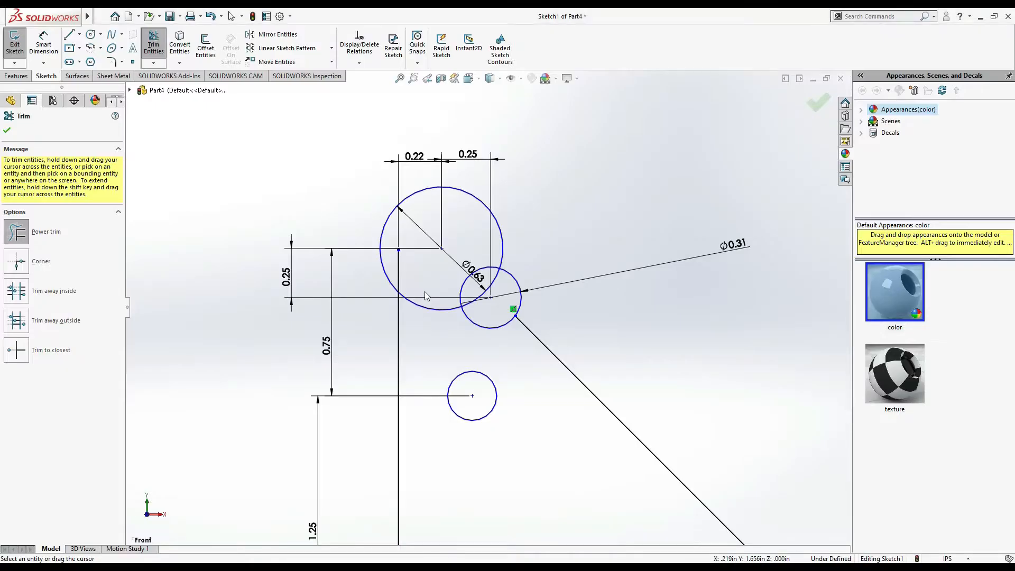
{"action": "key", "text": "Escape"}
{"action": "left_click_drag", "start_coordinate": [398, 249], "coordinate": [399, 206]}
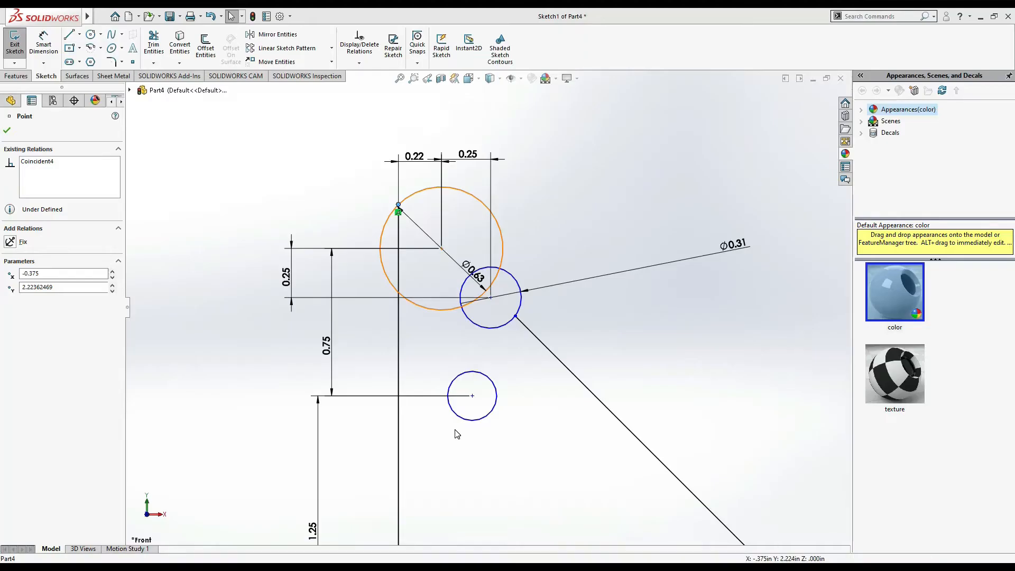
Step: Trim the large circle's arc outside the left line, its lower arc up to the small circle, and the small circle's upper-left arc
{"action": "left_click", "coordinate": [153, 45]}
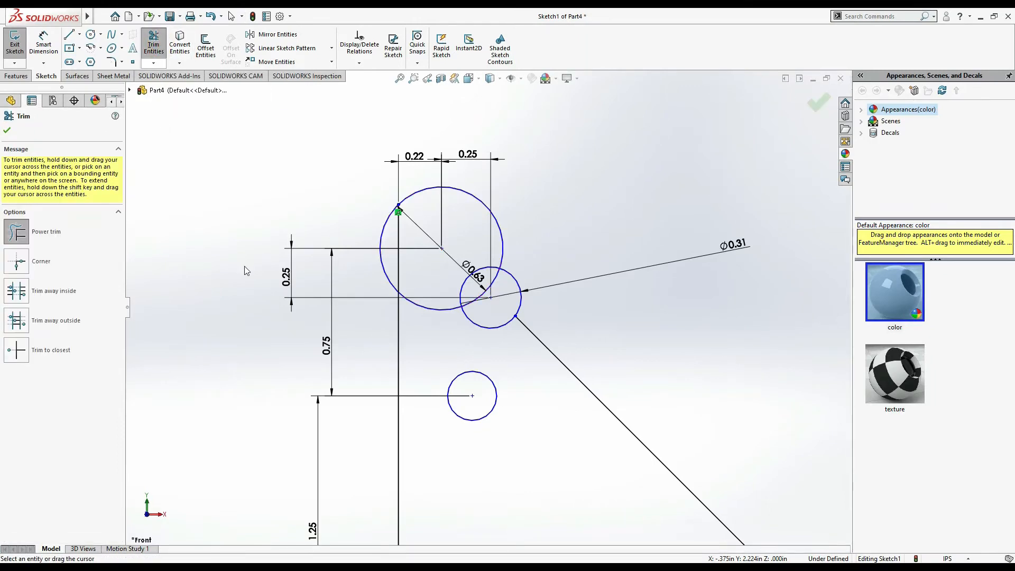
{"action": "left_click_drag", "start_coordinate": [378, 290], "coordinate": [383, 261]}
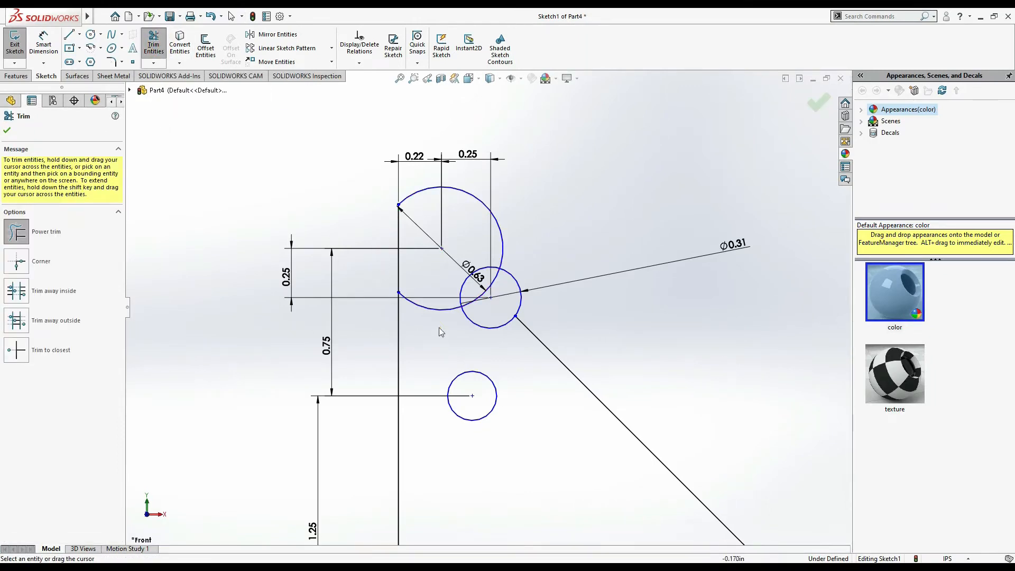
{"action": "left_click_drag", "start_coordinate": [437, 302], "coordinate": [456, 286]}
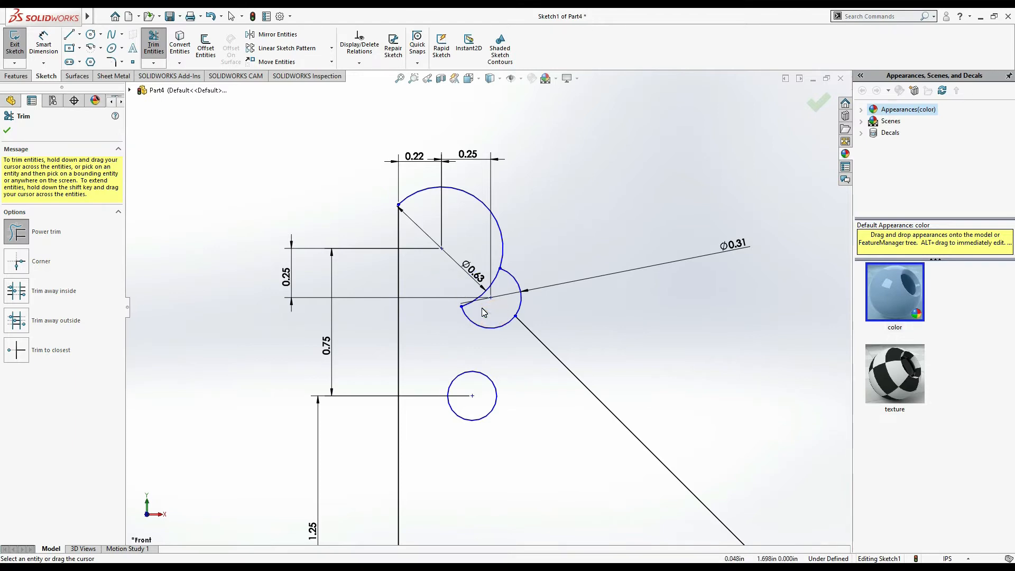
Step: Undo the last trim of the small circle's upper-left arc
{"action": "key", "text": "ctrl+z"}
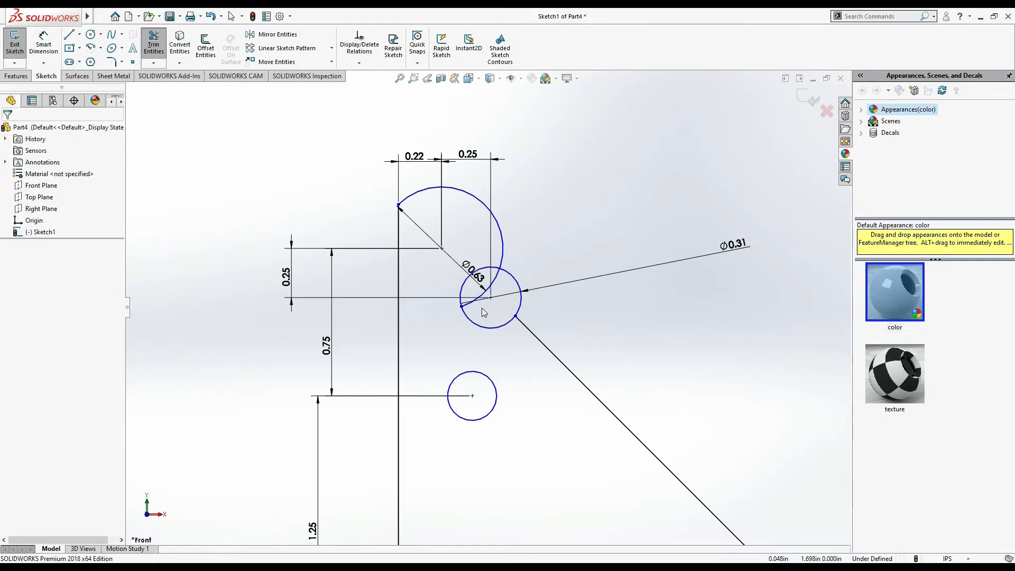
{"action": "left_click", "coordinate": [487, 338]}
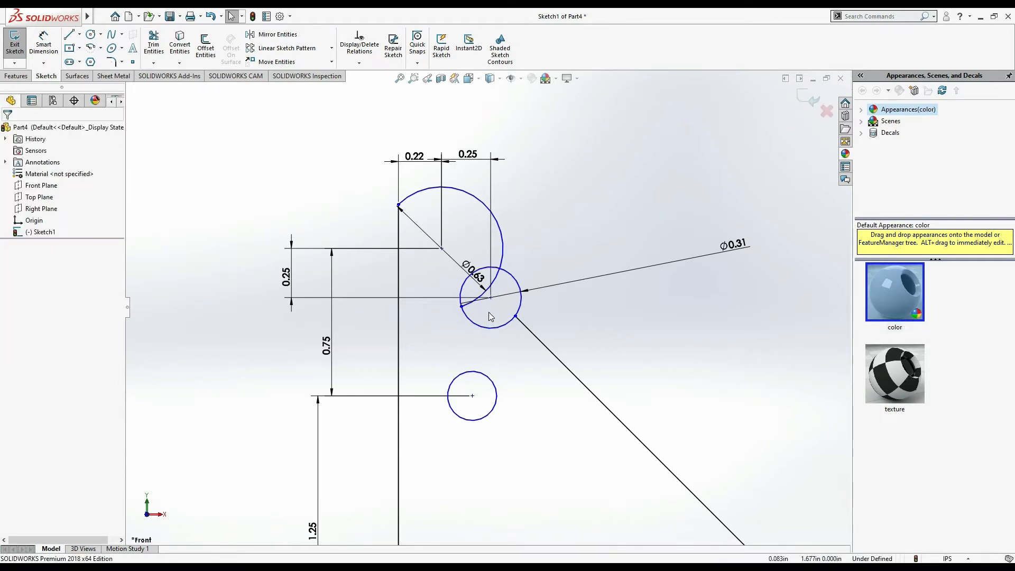
{"action": "left_click", "coordinate": [494, 333]}
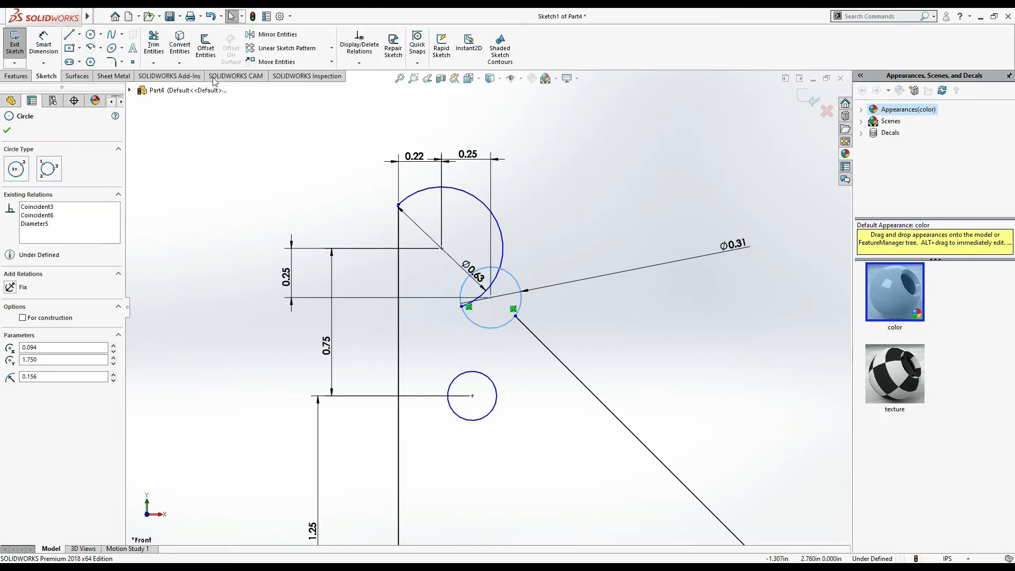
Step: Check the notch shape in the PDF drawing and trim the small circle's upper-right arc and the large arc's portion inside the small circle
{"action": "left_click", "coordinate": [144, 43]}
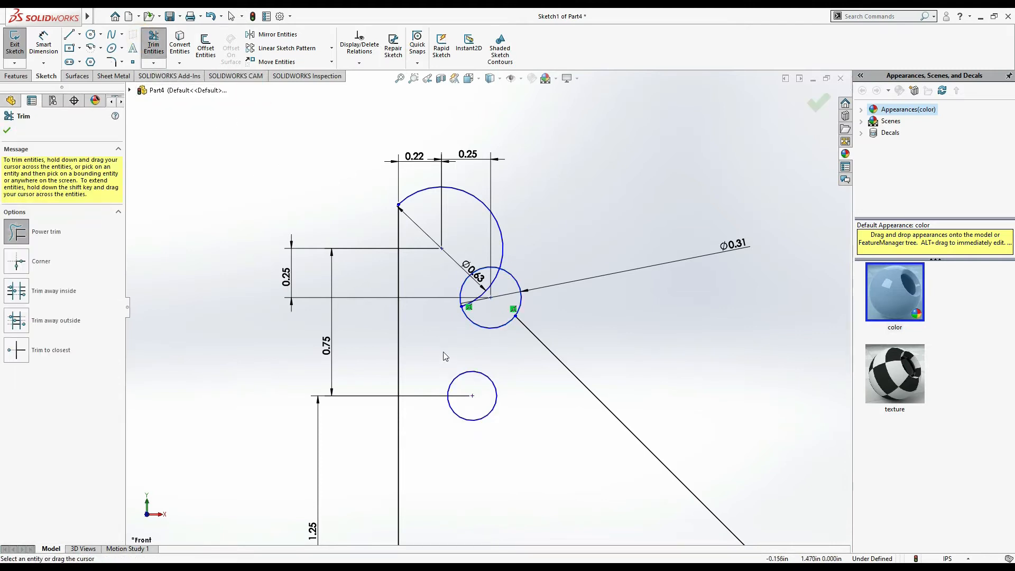
{"action": "key", "text": "alt+Tab"}
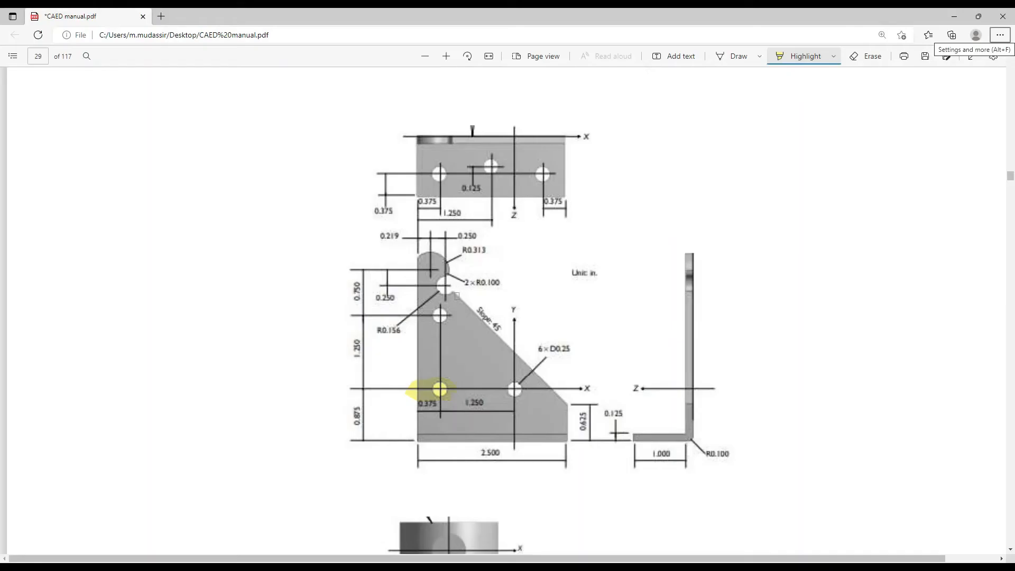
{"action": "key", "text": "alt+Tab"}
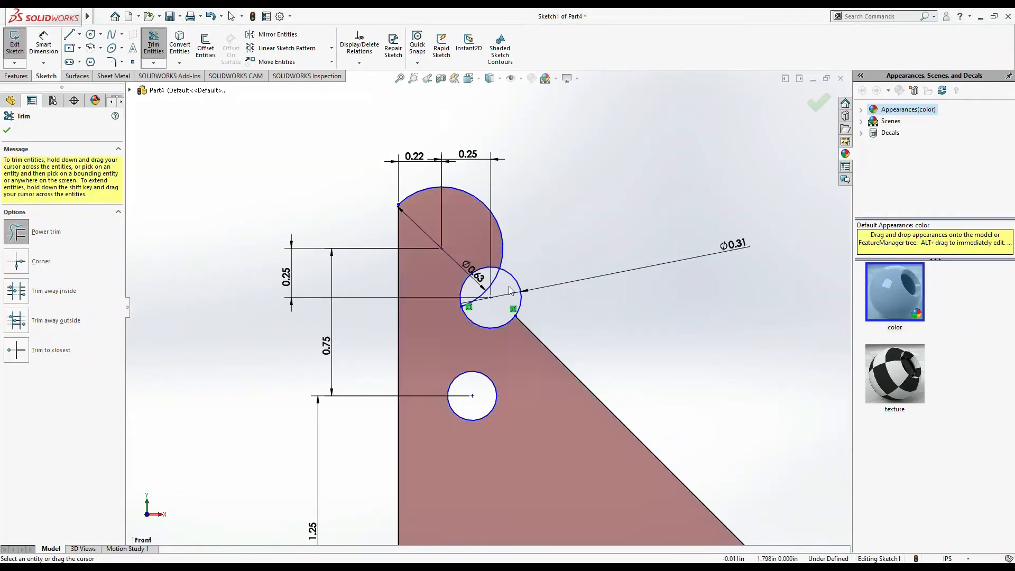
{"action": "mouse_move", "coordinate": [526, 272]}
{"action": "left_mouse_down"}
{"action": "mouse_move", "coordinate": [515, 293]}
{"action": "mouse_move", "coordinate": [490, 286]}
{"action": "left_mouse_up"}
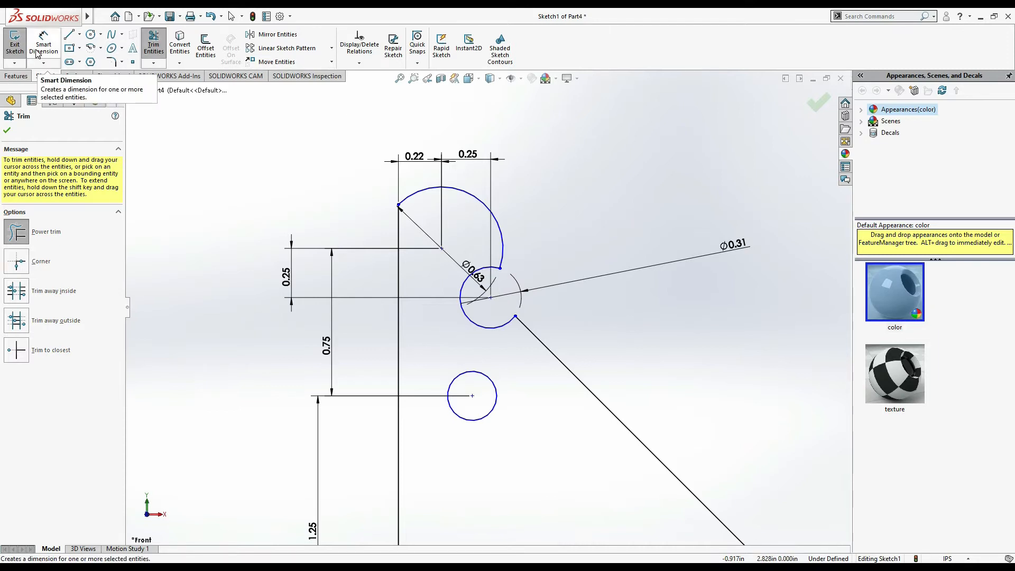
{"action": "key", "text": "Escape"}
Step: Check the fillet radius in the PDF drawing and add a 0.100 in sketch fillet where the large arc meets the notch arc
{"action": "key", "text": "alt+Tab"}
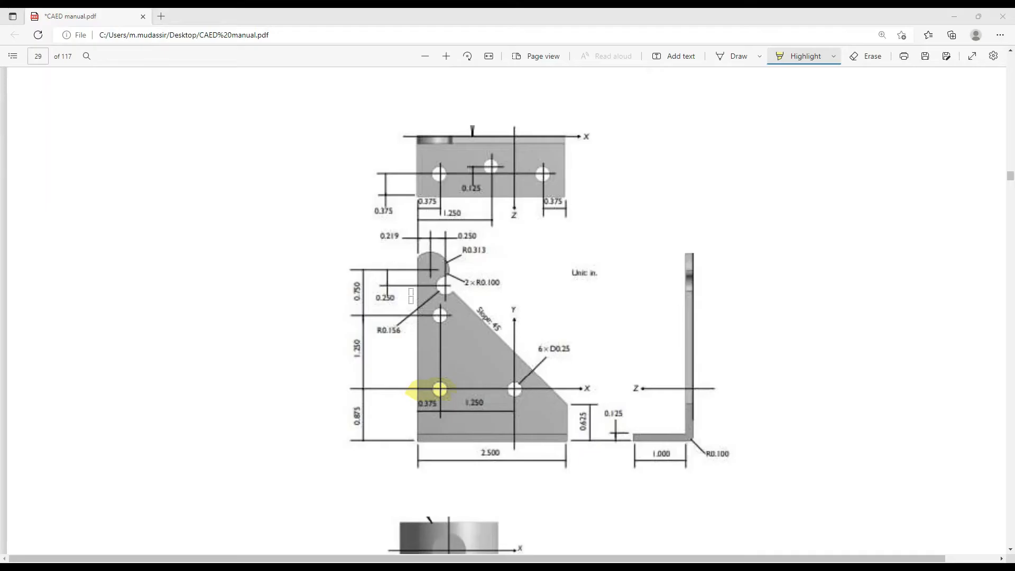
{"action": "scroll", "coordinate": [446, 271], "scroll_direction": "down", "scroll_amount": 2}
{"action": "scroll", "coordinate": [447, 269], "scroll_direction": "up", "scroll_amount": 2}
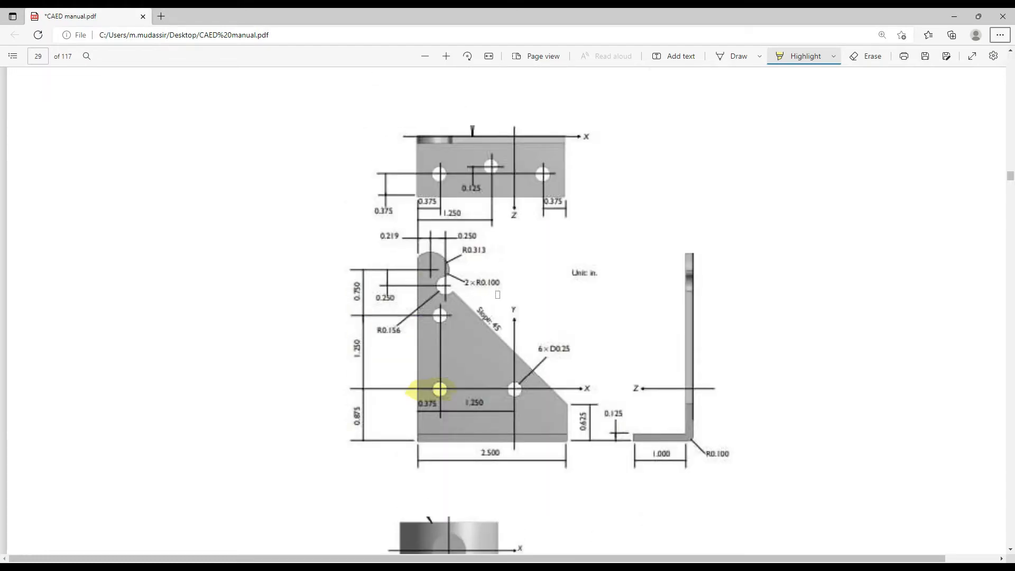
{"action": "key", "text": "alt+Tab"}
{"action": "left_click", "coordinate": [502, 272]}
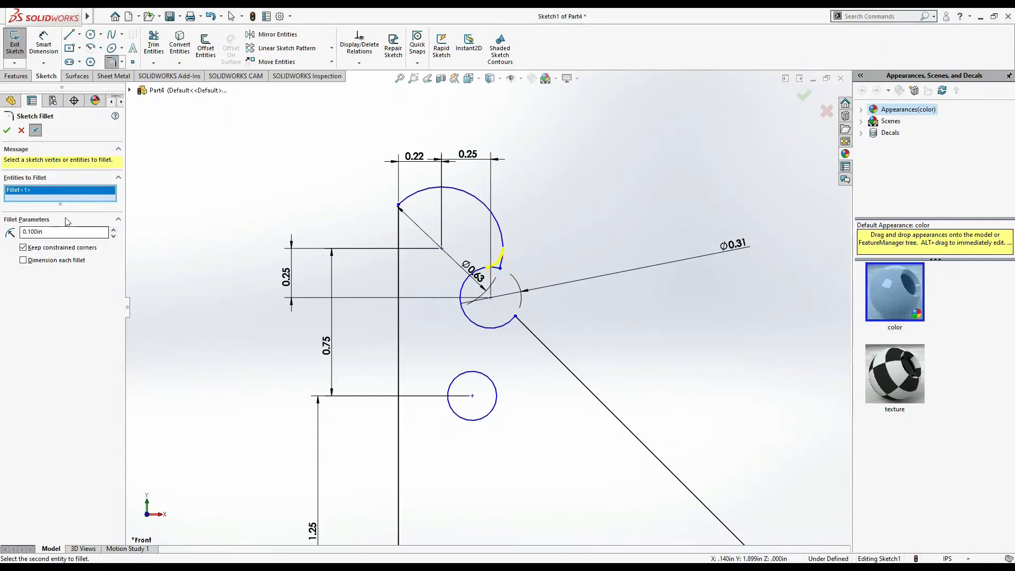
{"action": "left_click", "coordinate": [511, 254]}
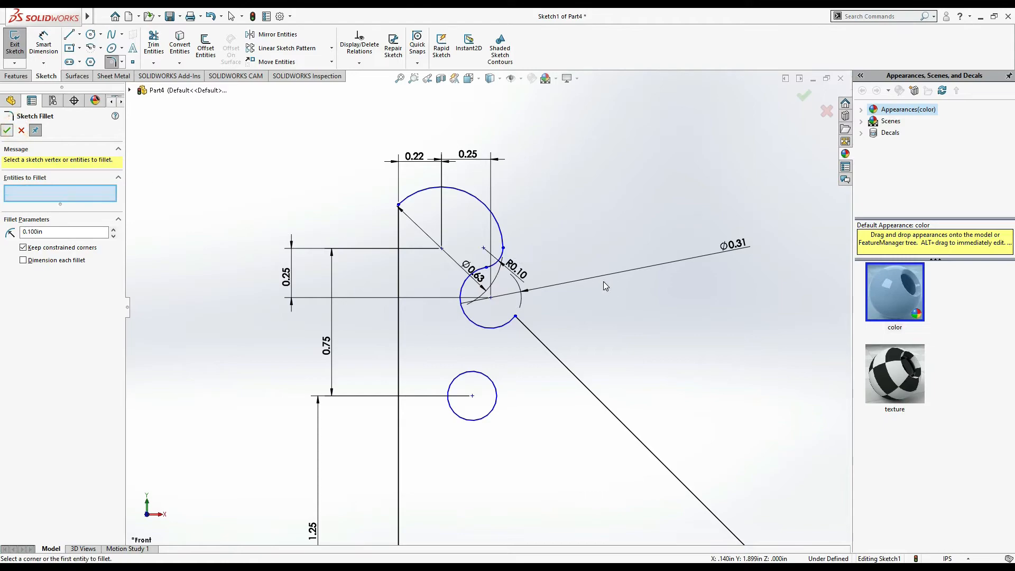
Step: Check the PDF drawing and add a 0.100 in sketch fillet where the left vertical line meets the large top arc
{"action": "key", "text": "alt+Tab"}
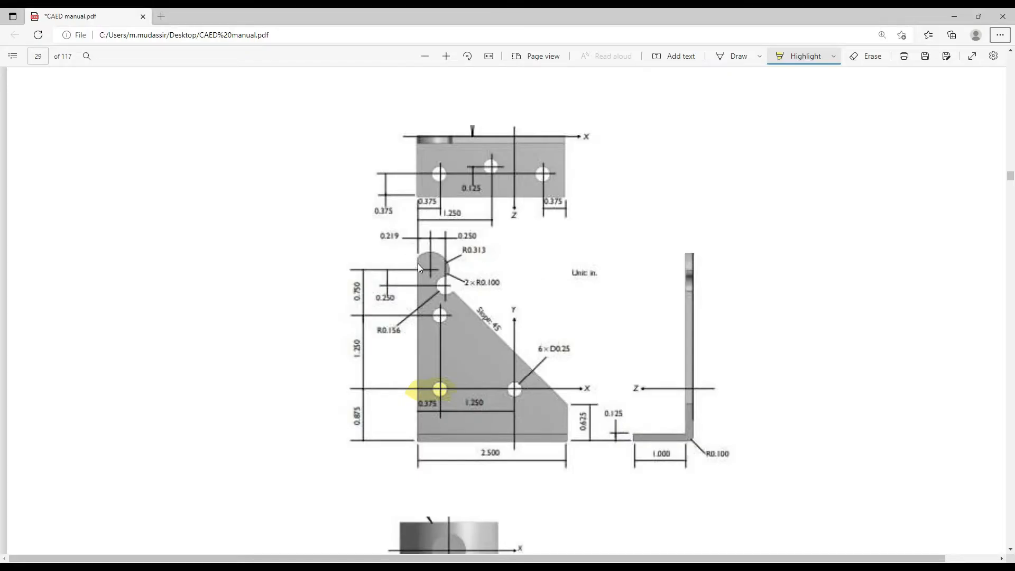
{"action": "key", "text": "alt+Tab"}
{"action": "left_click", "coordinate": [400, 205]}
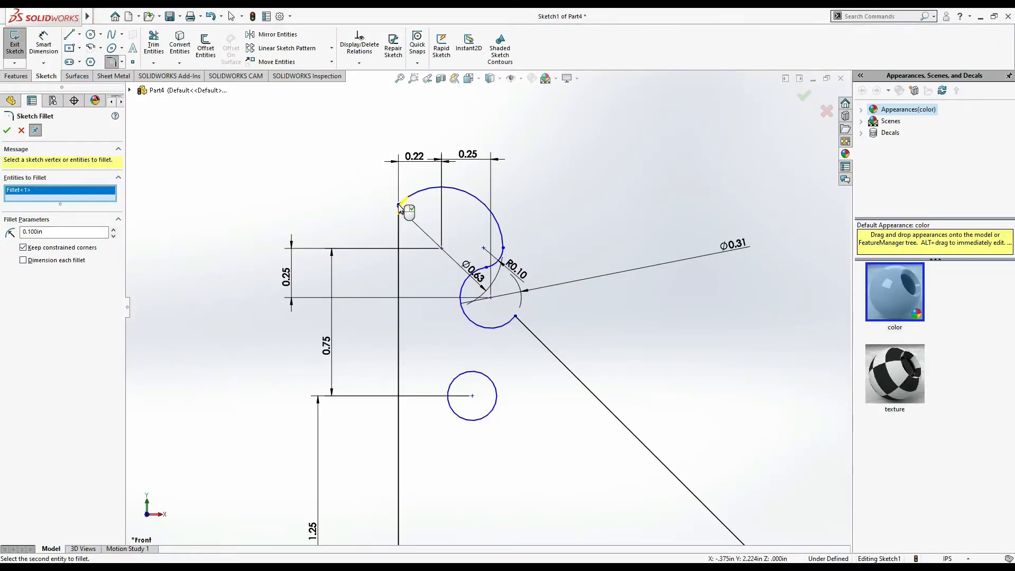
{"action": "left_click", "coordinate": [7, 130]}
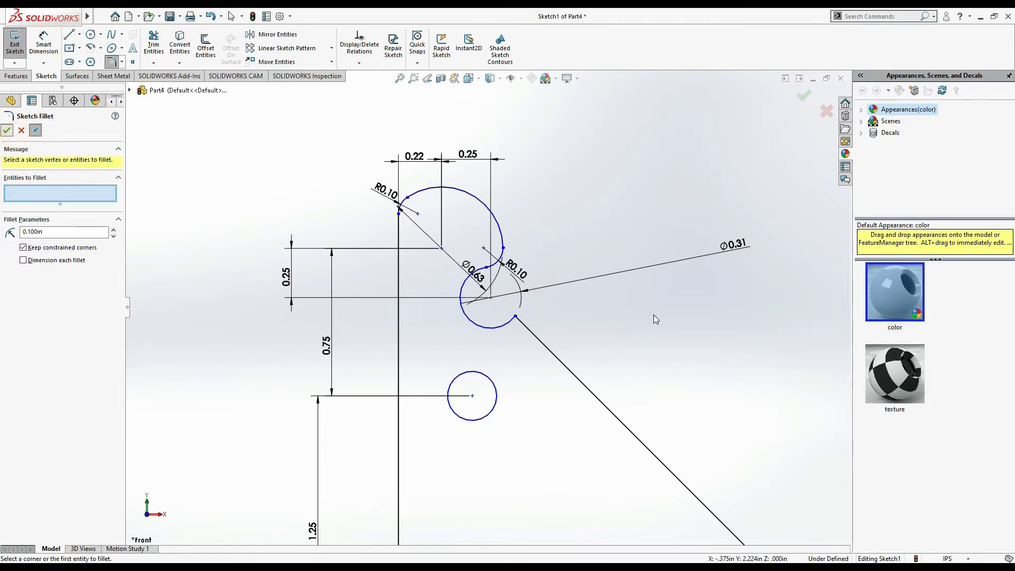
{"action": "key", "text": "alt+Tab"}
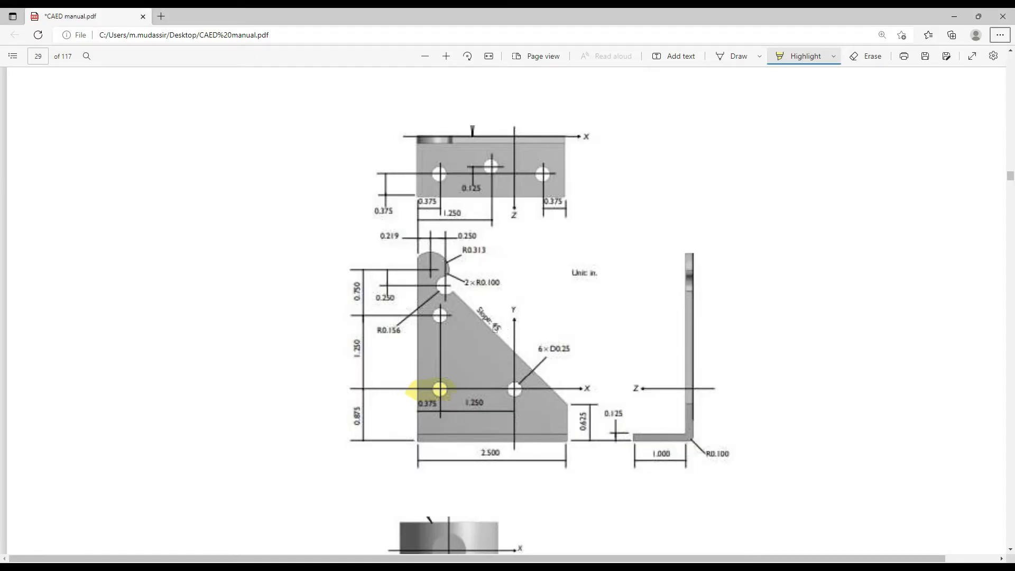
{"action": "key", "text": "alt+Tab"}
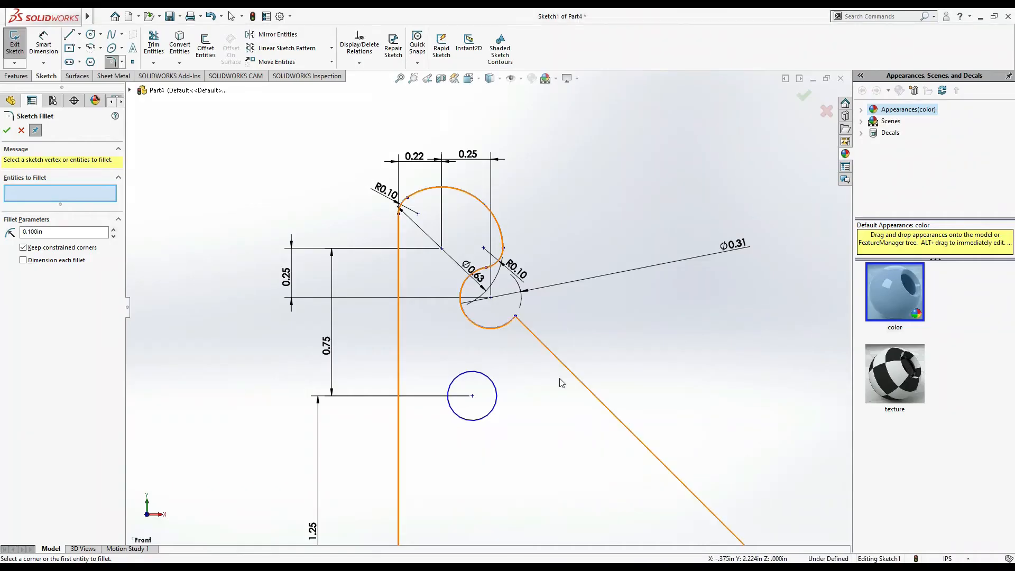
{"action": "left_click", "coordinate": [399, 78]}
{"action": "left_click", "coordinate": [7, 130]}
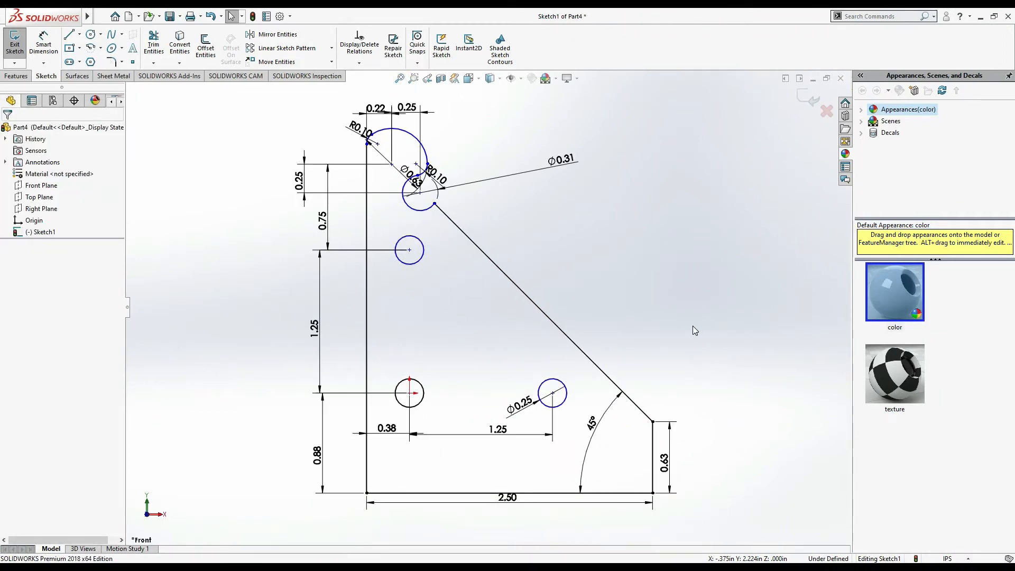
Step: Check the plate thickness in the PDF drawing and extrude the bracket profile as a blind boss 0.125 in deep
{"action": "key", "text": "alt+Tab"}
{"action": "left_click", "coordinate": [16, 77]}
{"action": "left_click", "coordinate": [19, 45]}
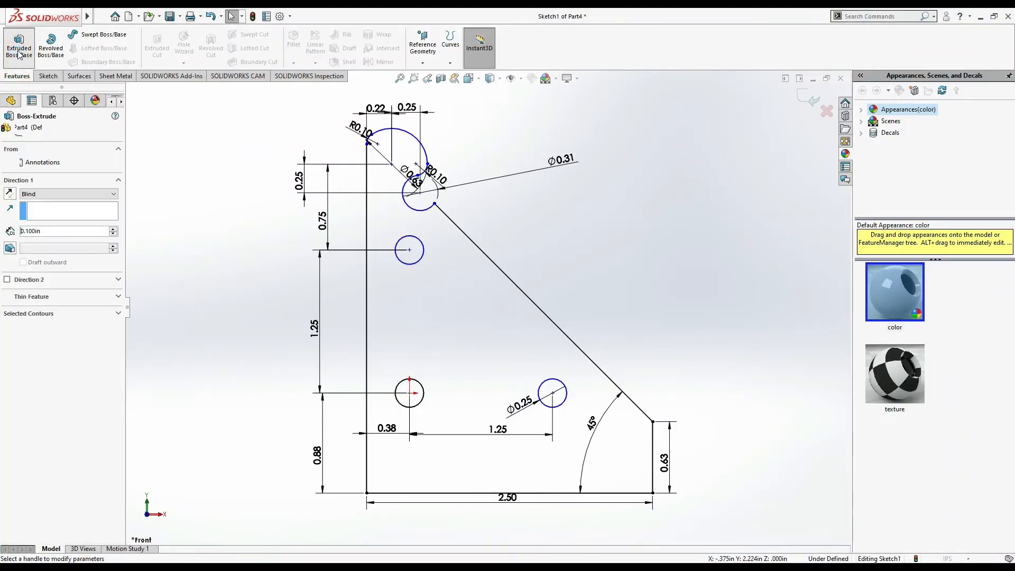
{"action": "type", "text": "0"}
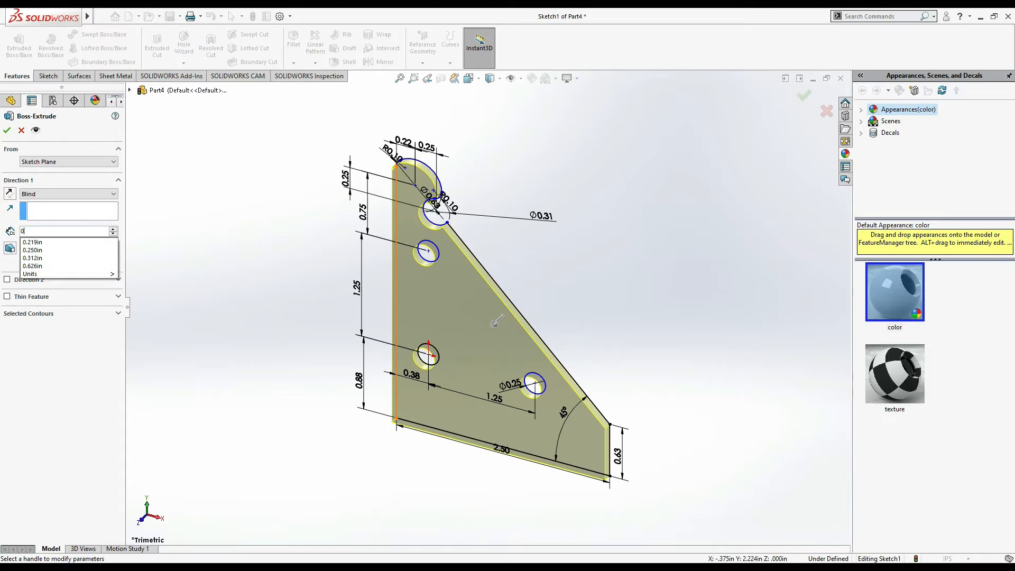
{"action": "type", "text": ".125"}
{"action": "key", "text": "Return"}
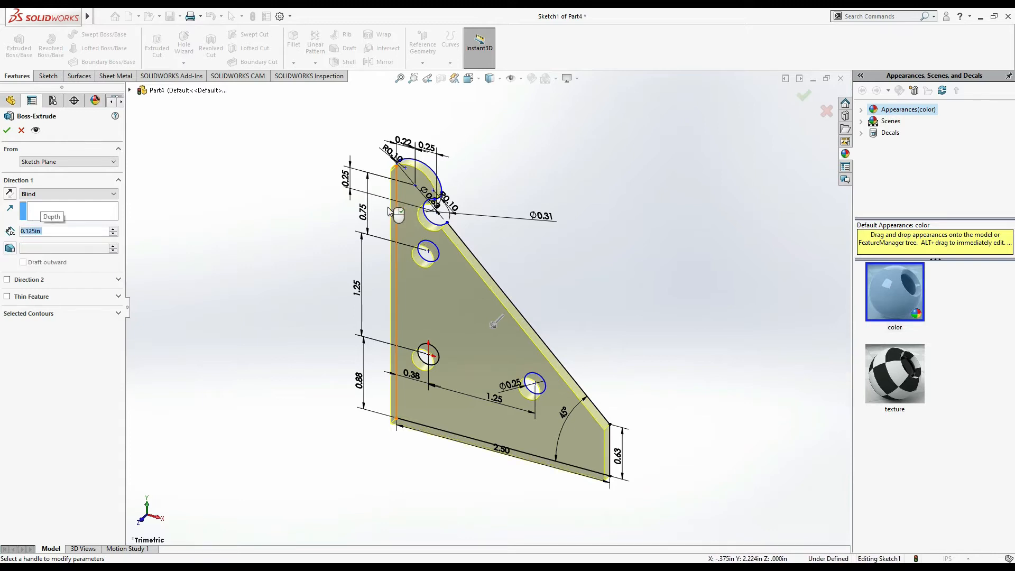
{"action": "left_click", "coordinate": [7, 130]}
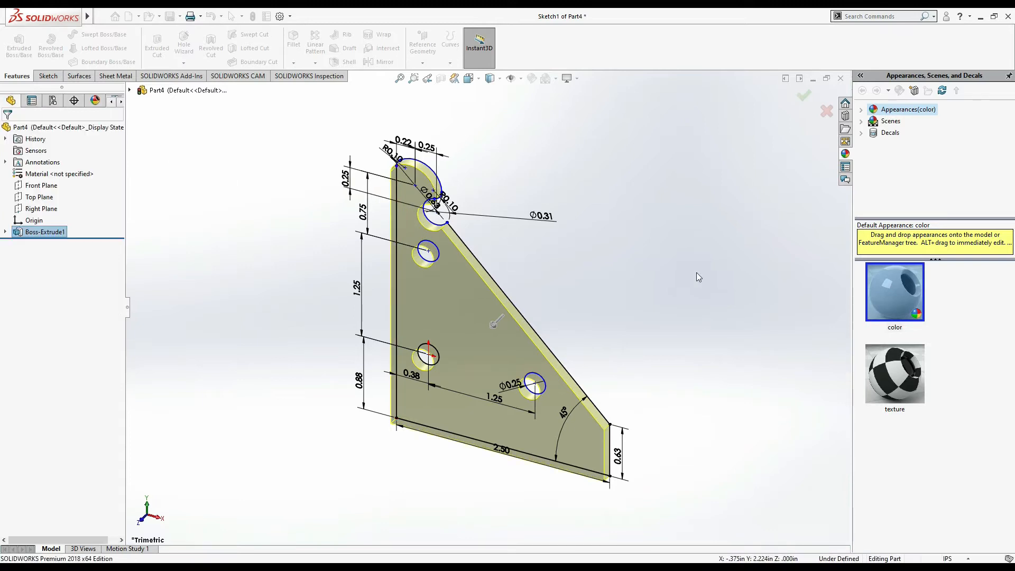
Step: Start a sketch on the plate's back face and draw a corner rectangle along its bottom edge, 2.5 in wide and about 0.22 in high
{"action": "middle_click_drag", "start_coordinate": [550, 481], "coordinate": [573, 473]}
{"action": "left_click", "coordinate": [573, 415]}
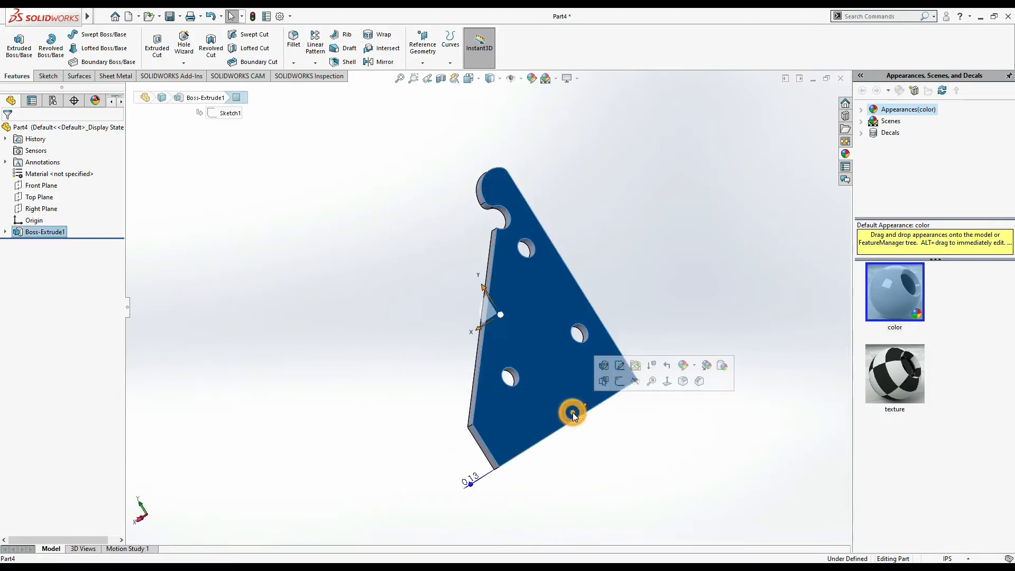
{"action": "left_click", "coordinate": [617, 385]}
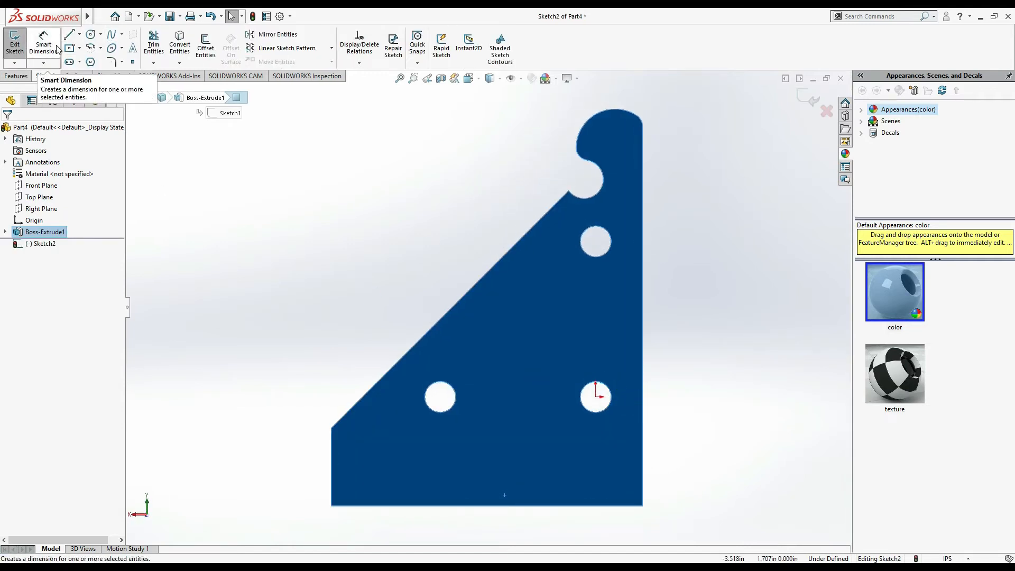
{"action": "left_click", "coordinate": [79, 48]}
{"action": "left_click", "coordinate": [98, 60]}
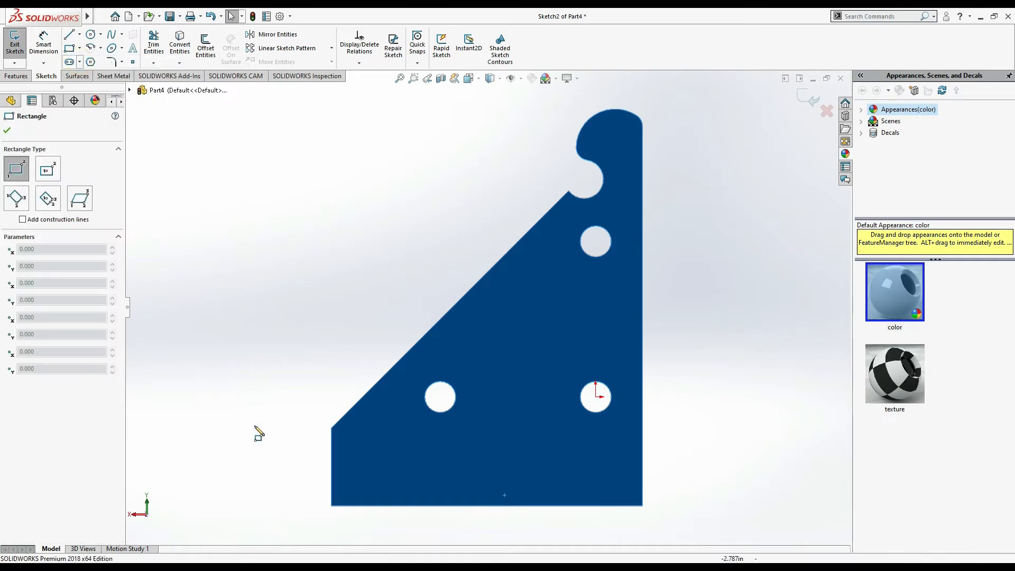
{"action": "left_click", "coordinate": [332, 506]}
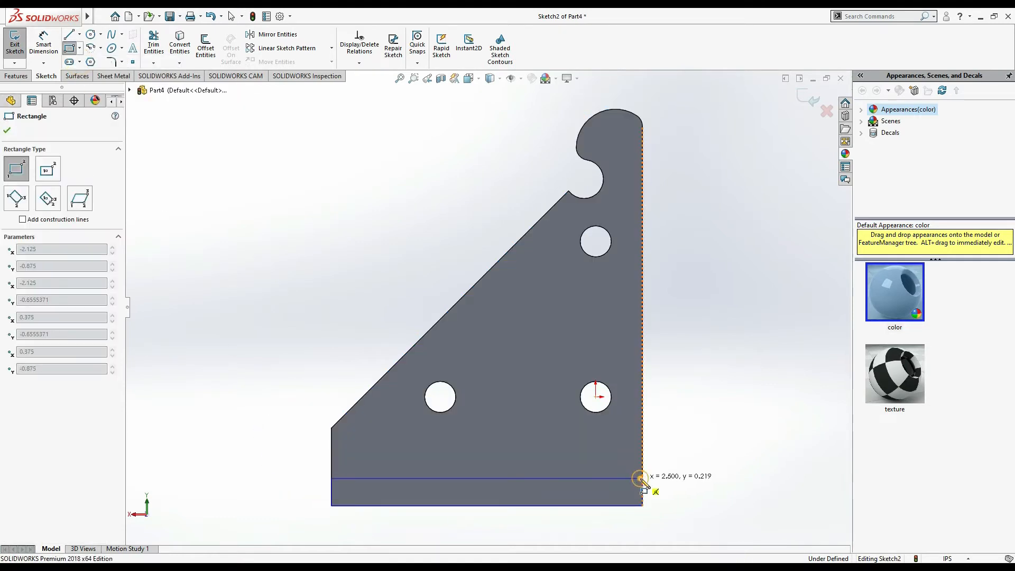
{"action": "left_click", "coordinate": [641, 479]}
Step: Dimension the rectangle's height as 0.125 in
{"action": "key", "text": "d"}
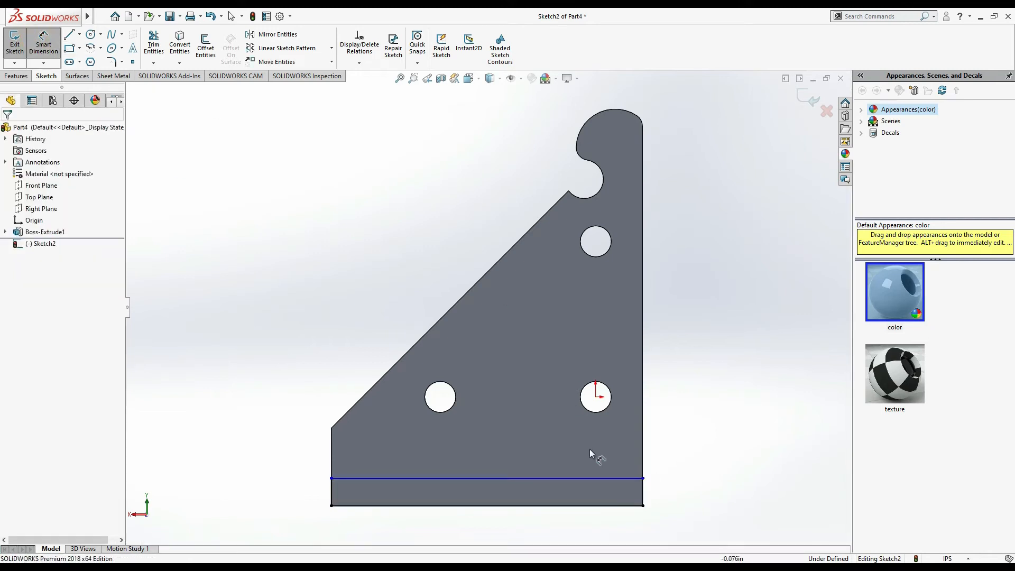
{"action": "left_click", "coordinate": [642, 493]}
{"action": "left_click", "coordinate": [682, 499]}
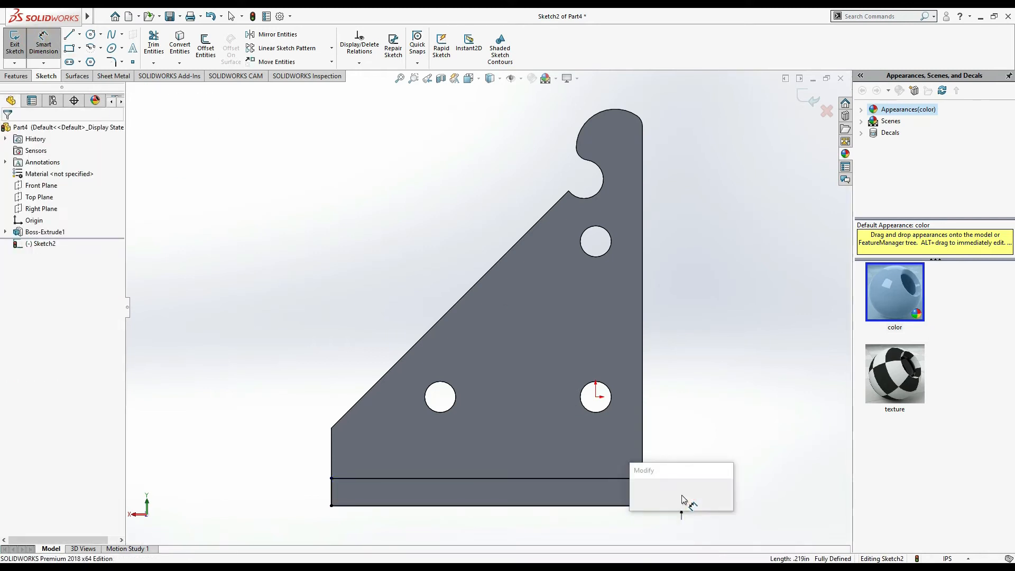
{"action": "type", "text": "0.13"}
{"action": "key", "text": "Return"}
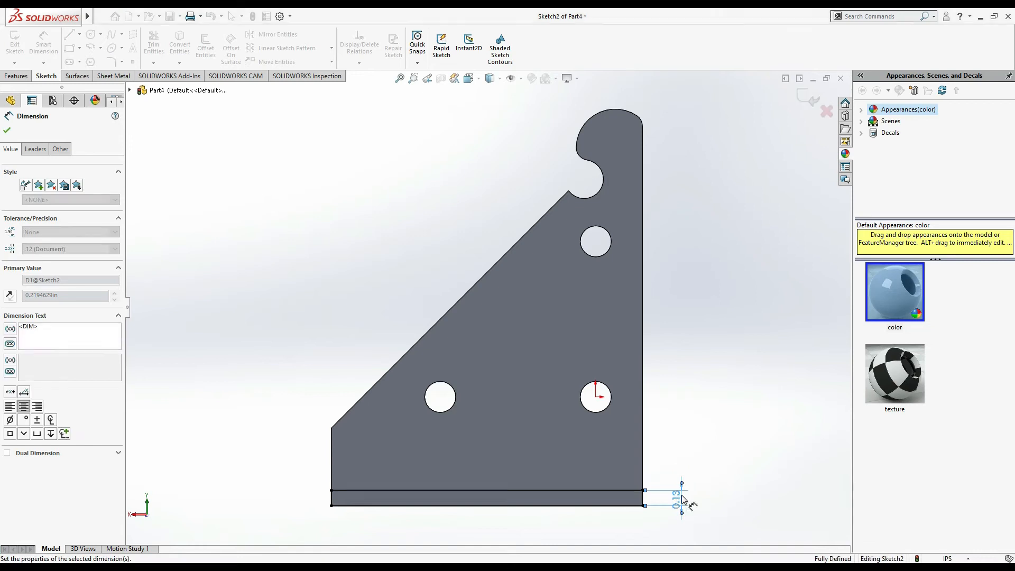
{"action": "scroll", "coordinate": [643, 345], "scroll_direction": "up", "scroll_amount": 2}
{"action": "middle_click_drag", "start_coordinate": [282, 394], "coordinate": [340, 420]}
{"action": "left_click", "coordinate": [7, 130]}
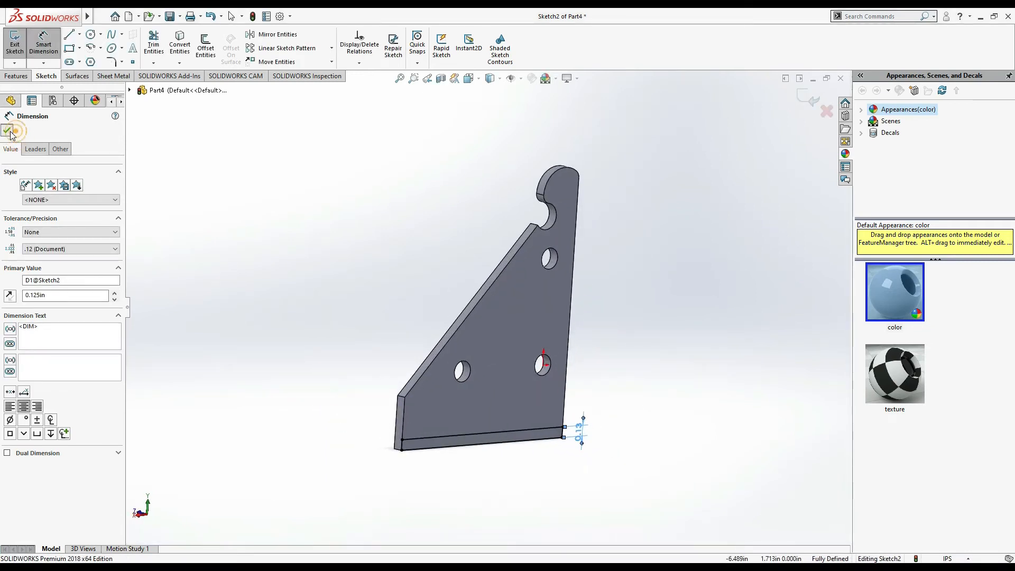
Step: Check the flange length in the PDF drawing and extrude the rectangle 1.000 in outward from the plate, merged with it
{"action": "key", "text": "alt+Tab"}
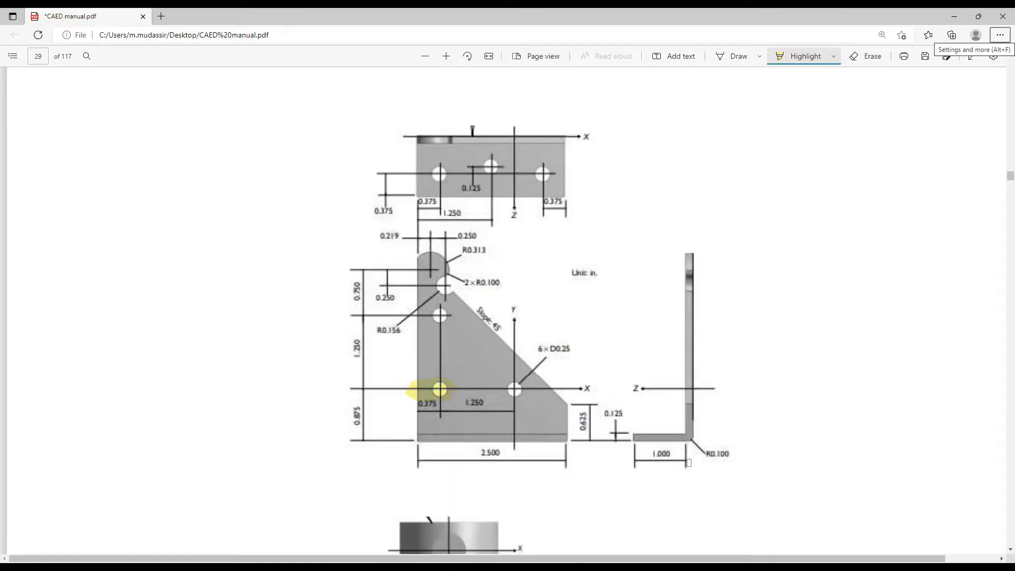
{"action": "key", "text": "alt+Tab"}
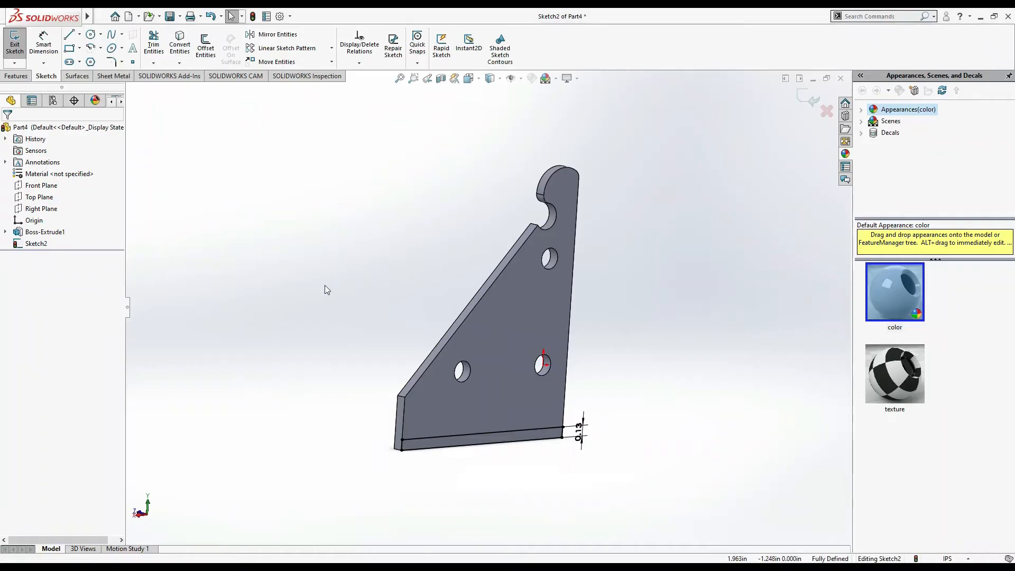
{"action": "left_click", "coordinate": [14, 76]}
{"action": "left_click", "coordinate": [14, 55]}
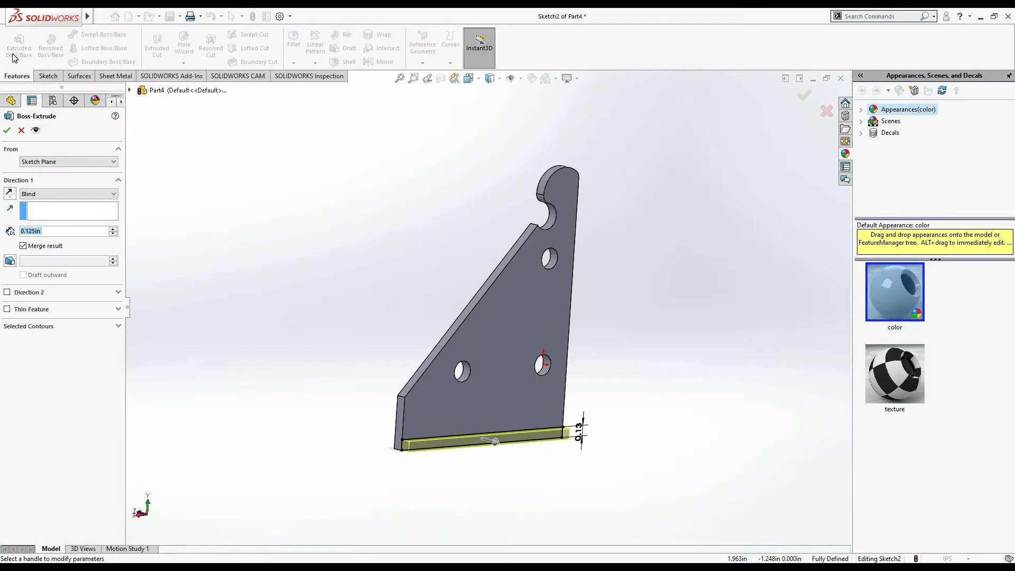
{"action": "type", "text": "1.000in"}
{"action": "key", "text": "Return"}
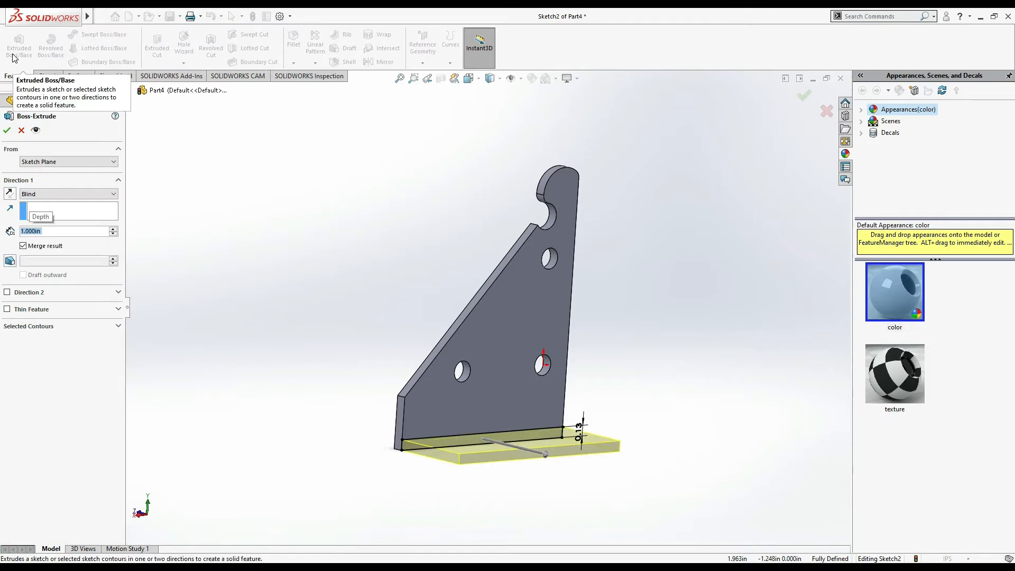
{"action": "left_click", "coordinate": [6, 132]}
Step: Switch to the PDF drawing and highlight the R0.100 bend radius in the side view
{"action": "key", "text": "alt+Tab"}
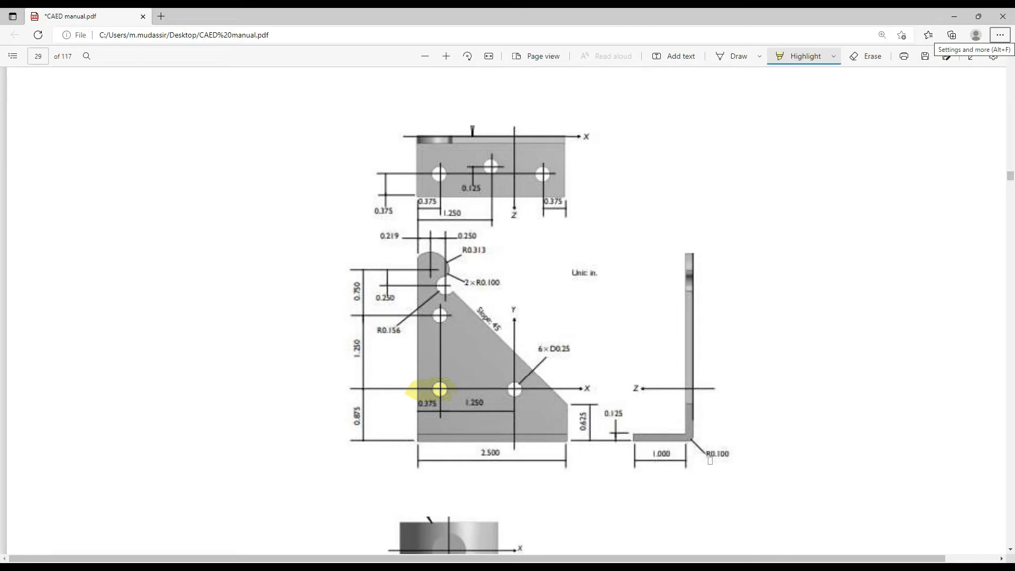
{"action": "left_click_drag", "start_coordinate": [706, 444], "coordinate": [739, 464]}
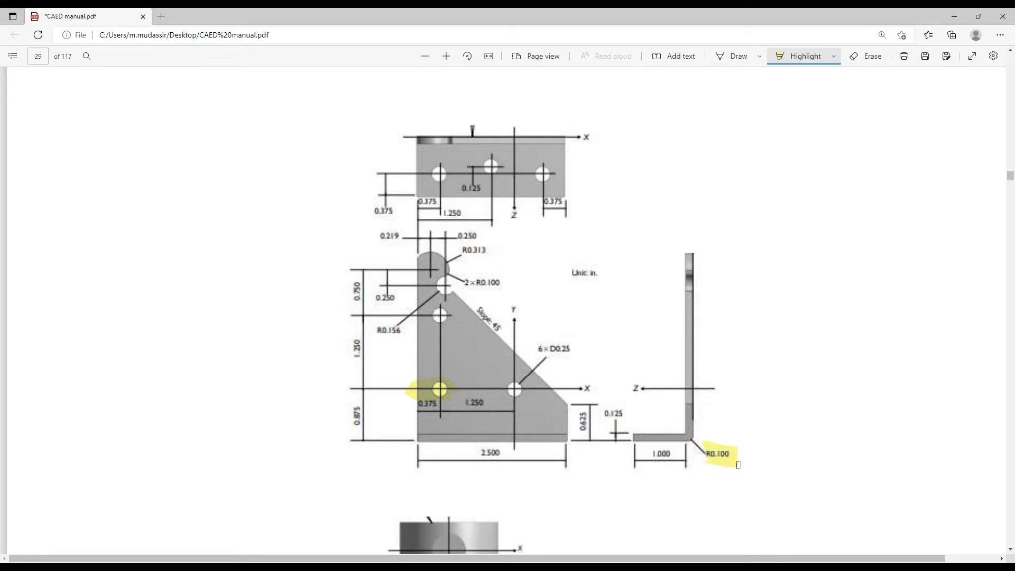
Step: Switch back to SOLIDWORKS and fillet the outer bottom edge of the bend between plate and flange with a 0.100 in radius
{"action": "key", "text": "alt+Tab"}
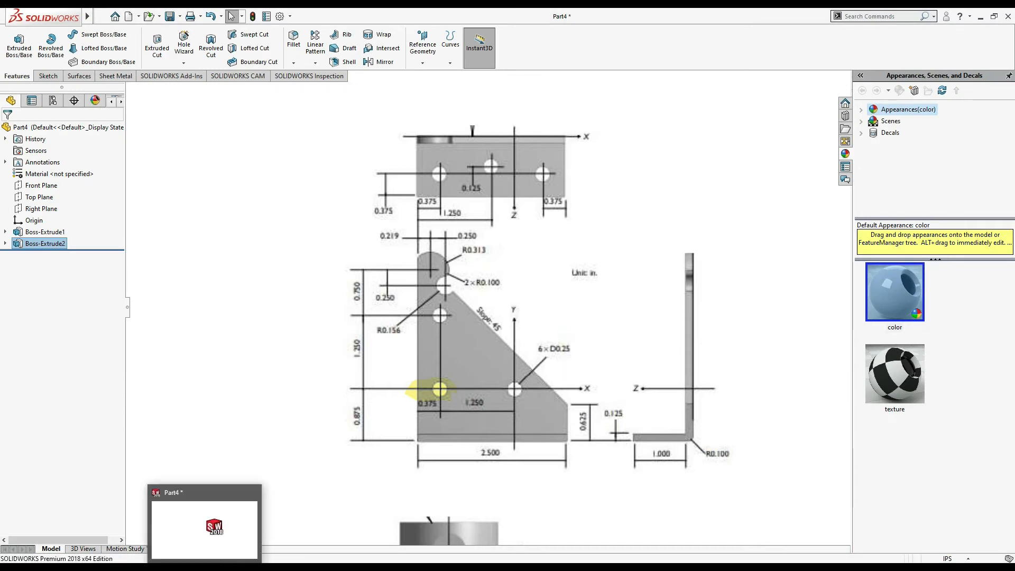
{"action": "key", "text": "alt+Tab"}
{"action": "key", "text": "alt+Tab"}
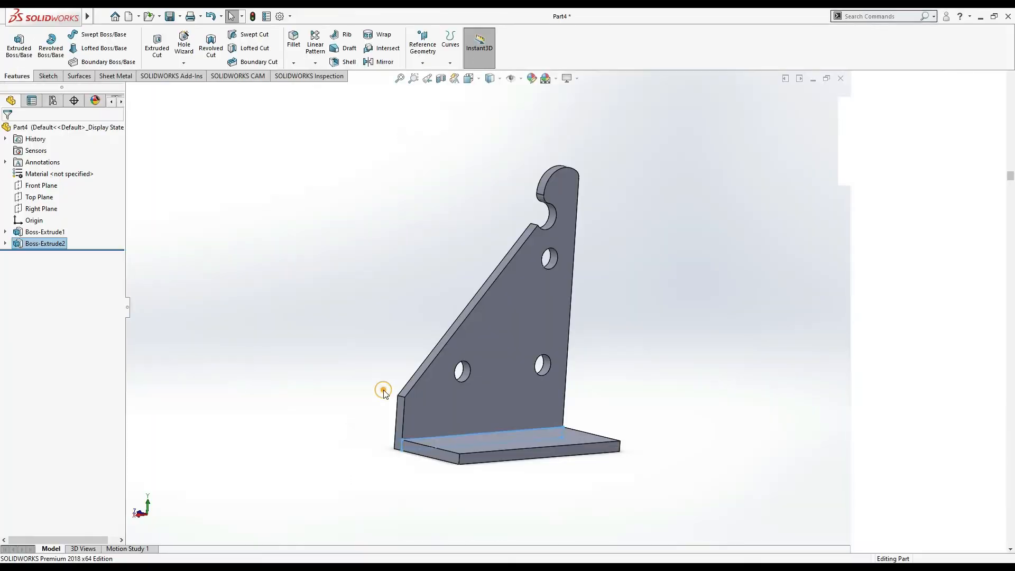
{"action": "middle_click_drag", "start_coordinate": [357, 408], "coordinate": [412, 392]}
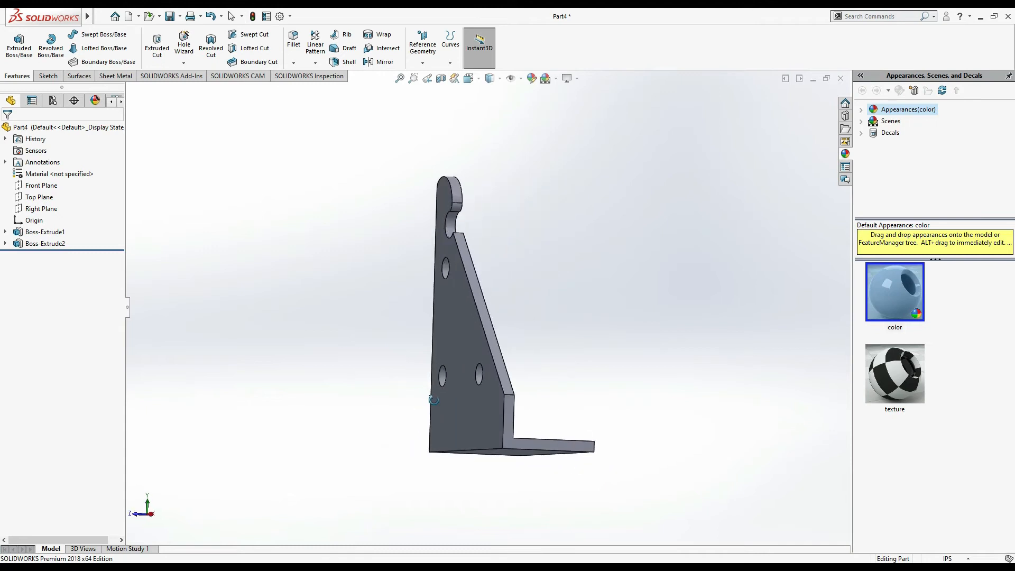
{"action": "left_click", "coordinate": [293, 40]}
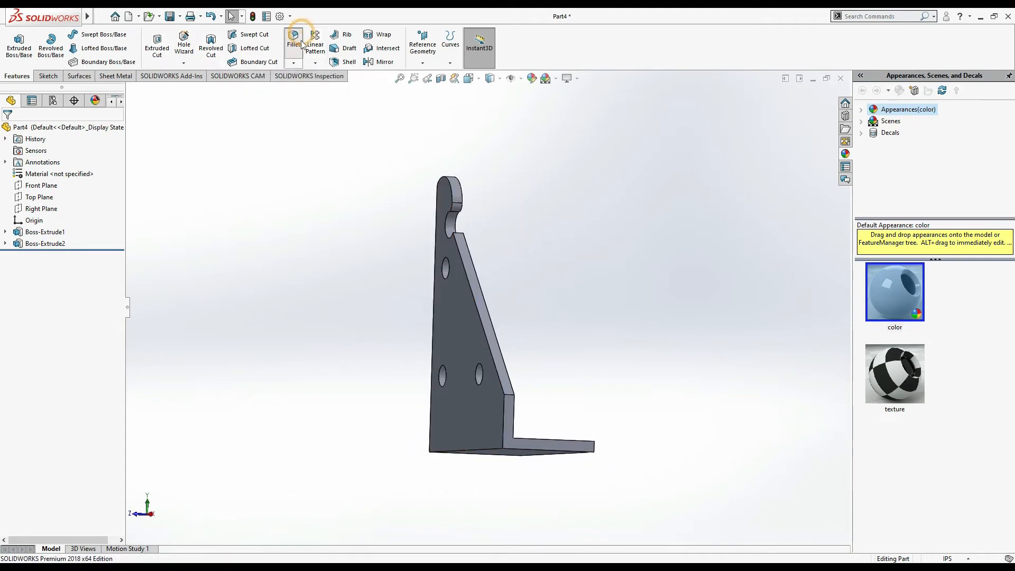
{"action": "left_click", "coordinate": [483, 447]}
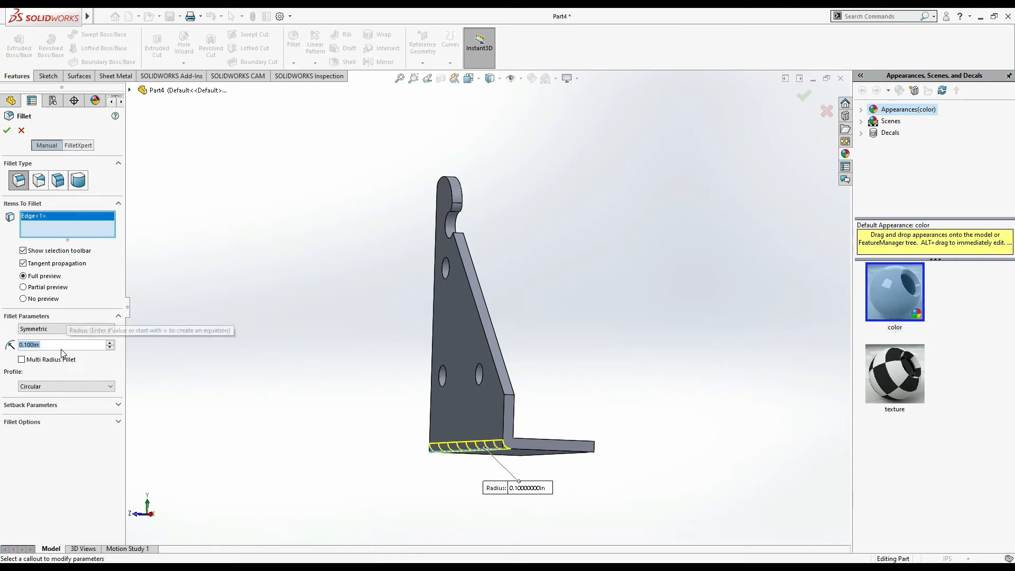
{"action": "left_click", "coordinate": [7, 130]}
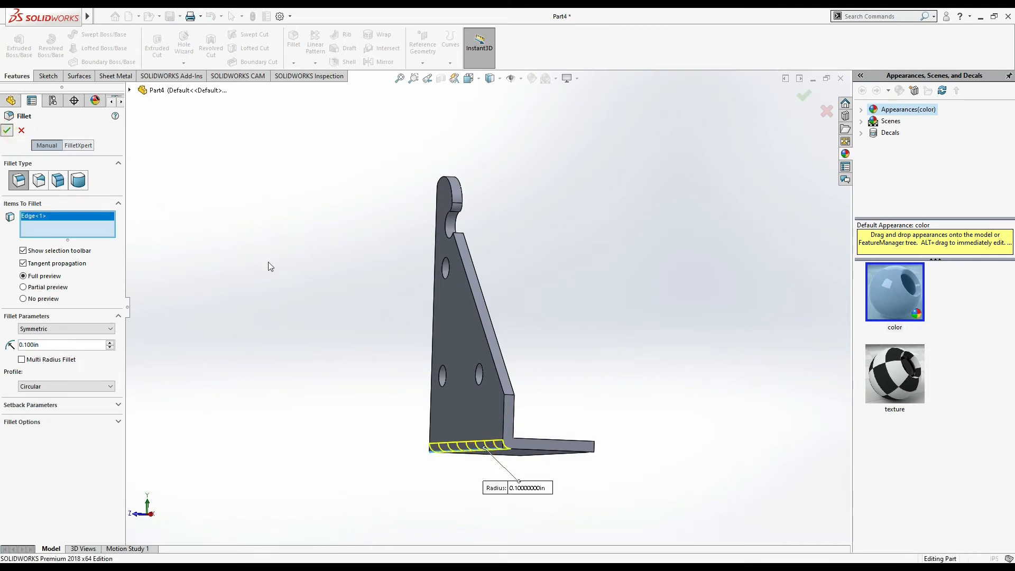
{"action": "middle_click_drag", "start_coordinate": [604, 256], "coordinate": [610, 283]}
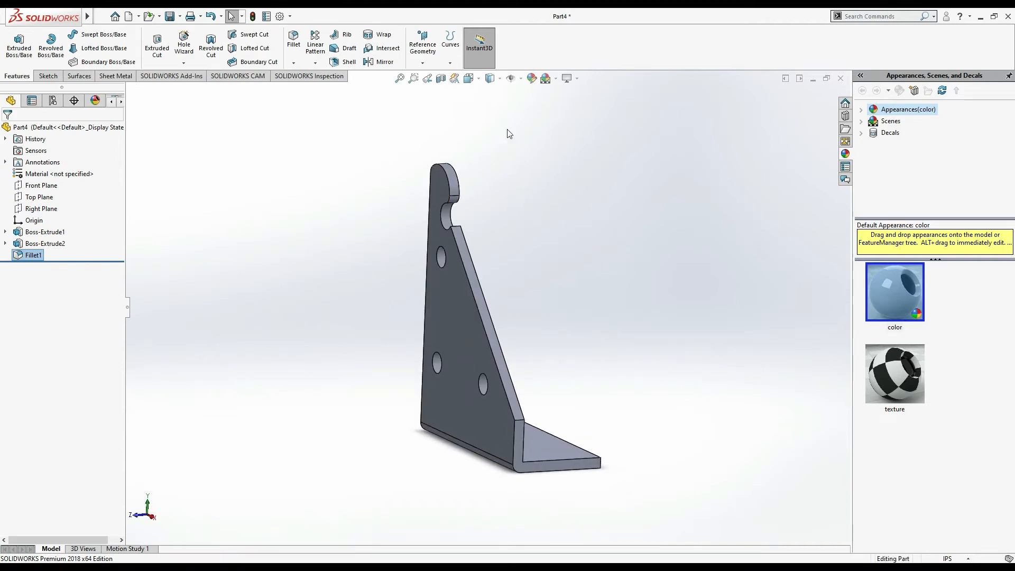
{"action": "left_click", "coordinate": [531, 78]}
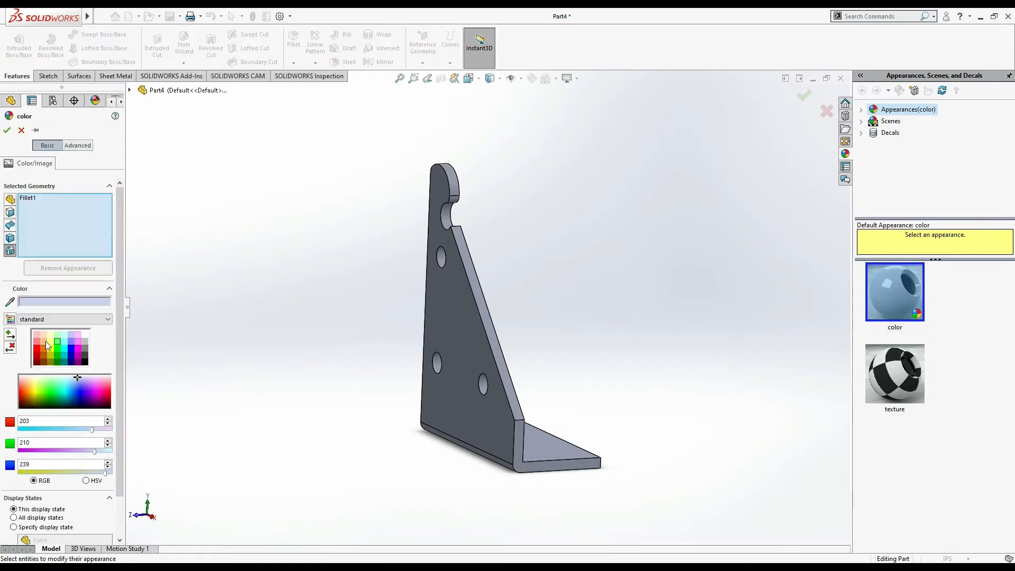
{"action": "left_click", "coordinate": [78, 335]}
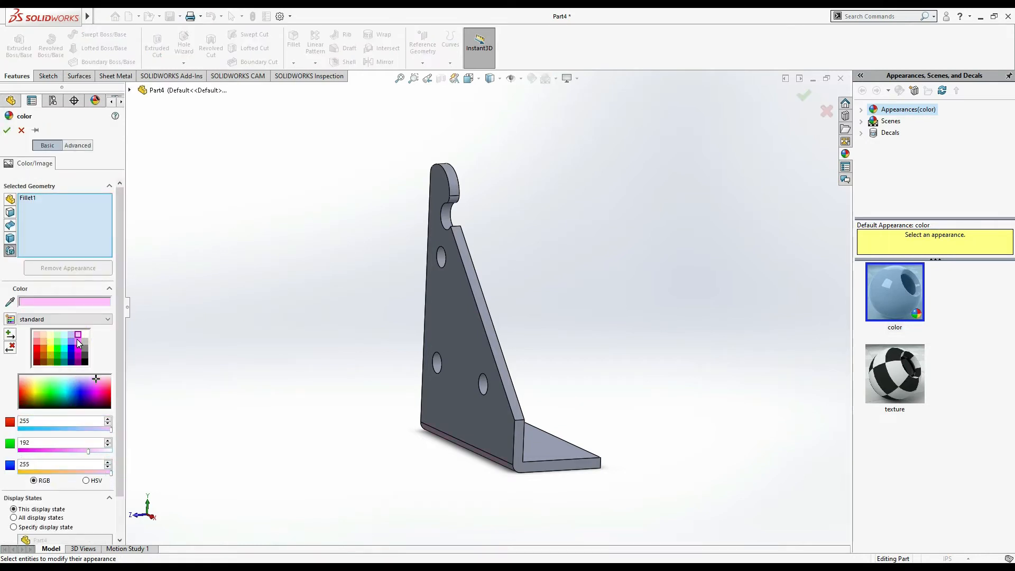
{"action": "left_click", "coordinate": [22, 131]}
{"action": "left_click", "coordinate": [335, 231]}
Step: Colour the whole part light cyan-blue with RGB 93, 230, 255
{"action": "left_click", "coordinate": [531, 84]}
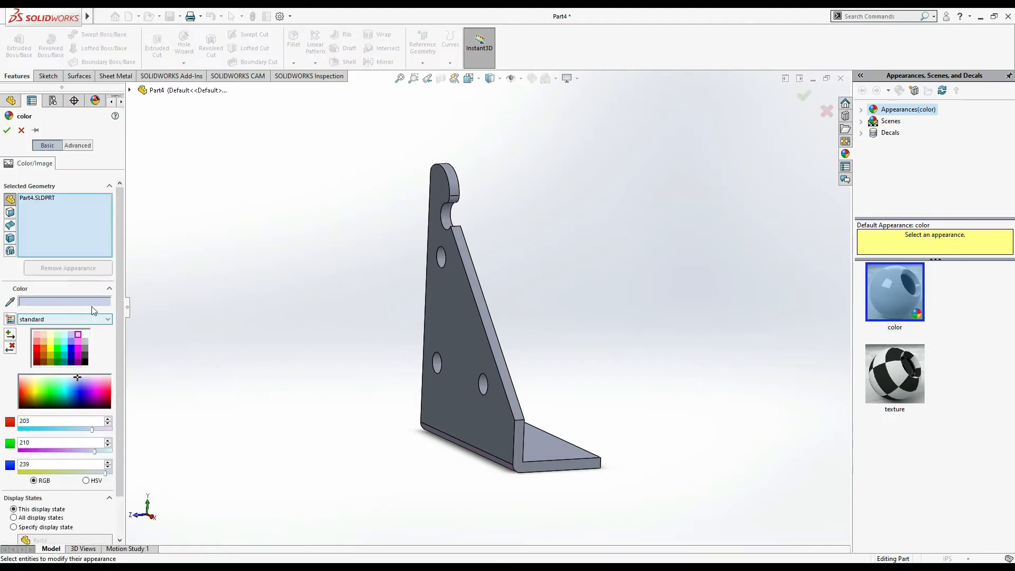
{"action": "left_click", "coordinate": [84, 344]}
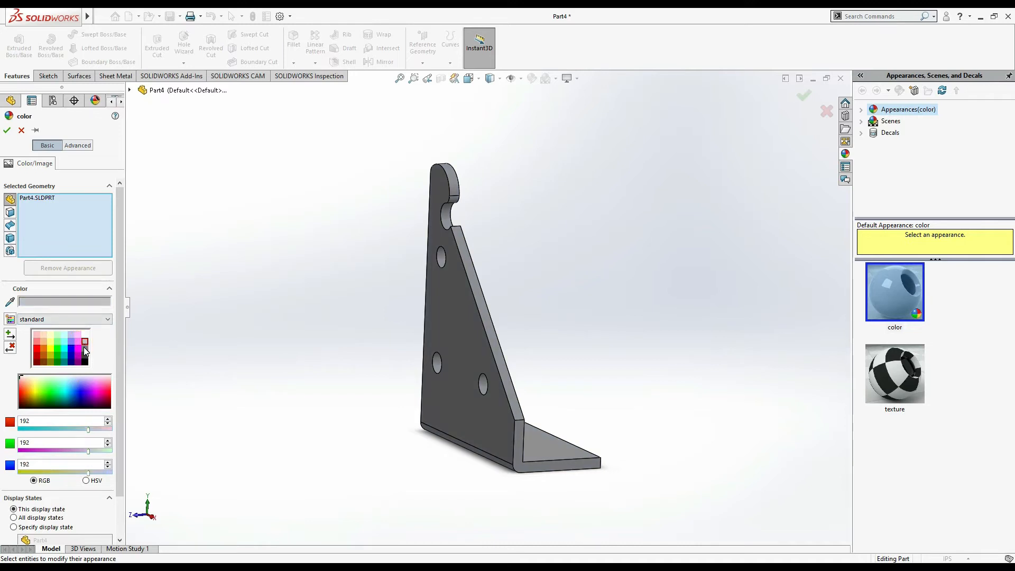
{"action": "left_click", "coordinate": [78, 342]}
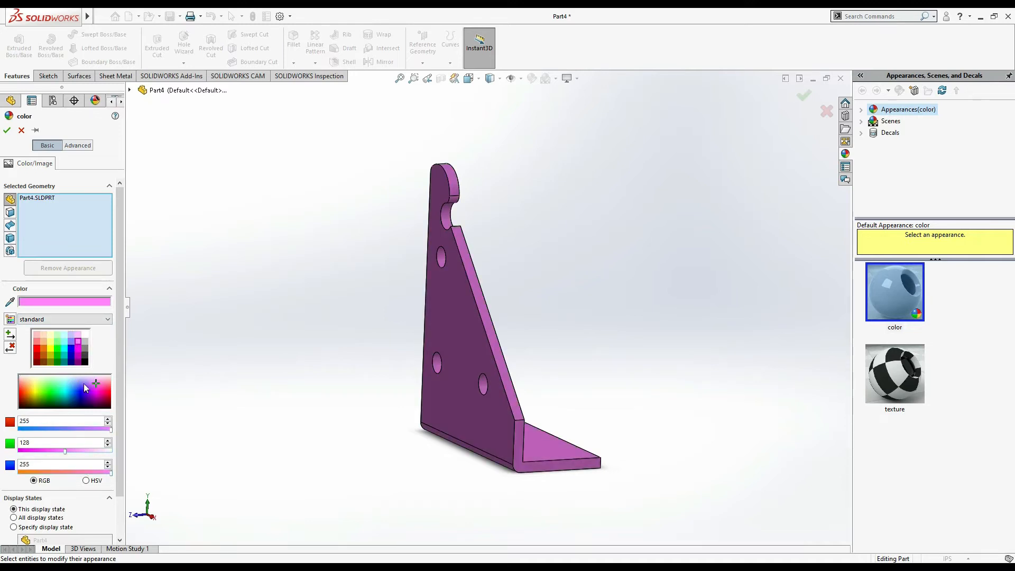
{"action": "left_click", "coordinate": [56, 428]}
{"action": "left_click_drag", "start_coordinate": [56, 430], "coordinate": [95, 465]}
{"action": "left_click_drag", "start_coordinate": [101, 430], "coordinate": [103, 454]}
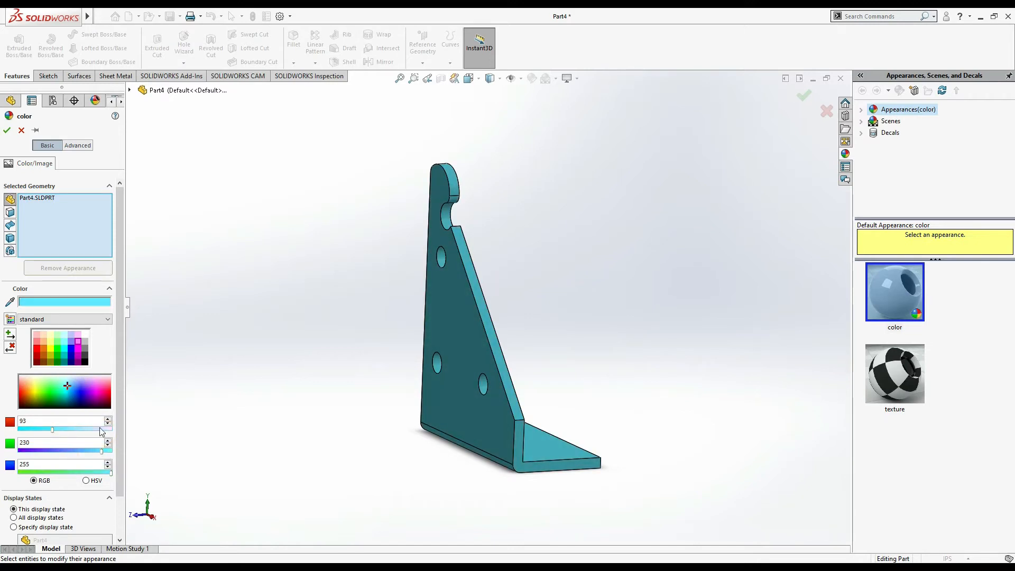
{"action": "left_click", "coordinate": [7, 130]}
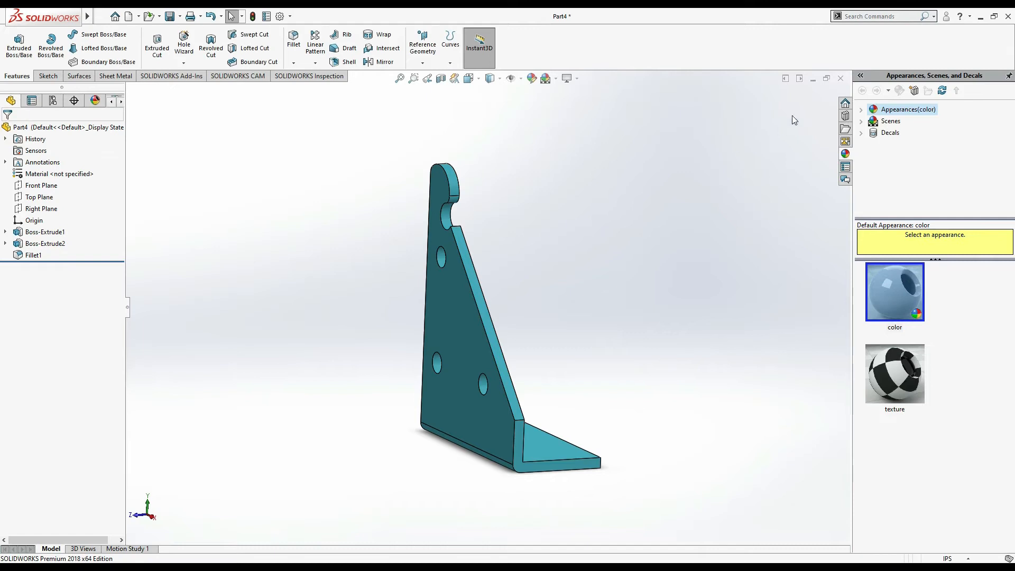
Step: Close the part and save it as support in the assembly drawing folder
{"action": "left_click", "coordinate": [842, 78]}
{"action": "left_click", "coordinate": [492, 276]}
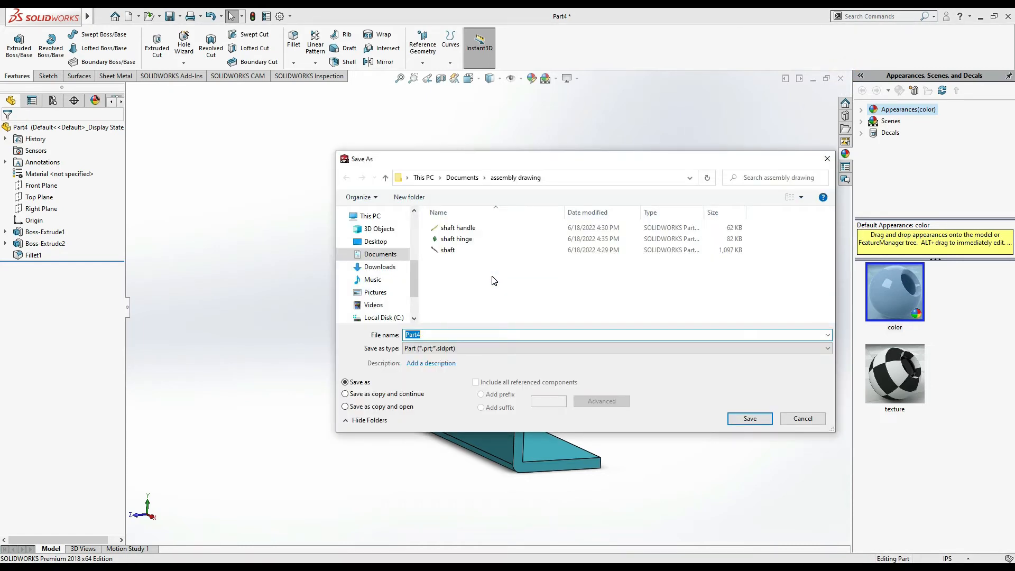
{"action": "type", "text": "su"}
{"action": "type", "text": "sup"}
{"action": "key", "text": "Return"}
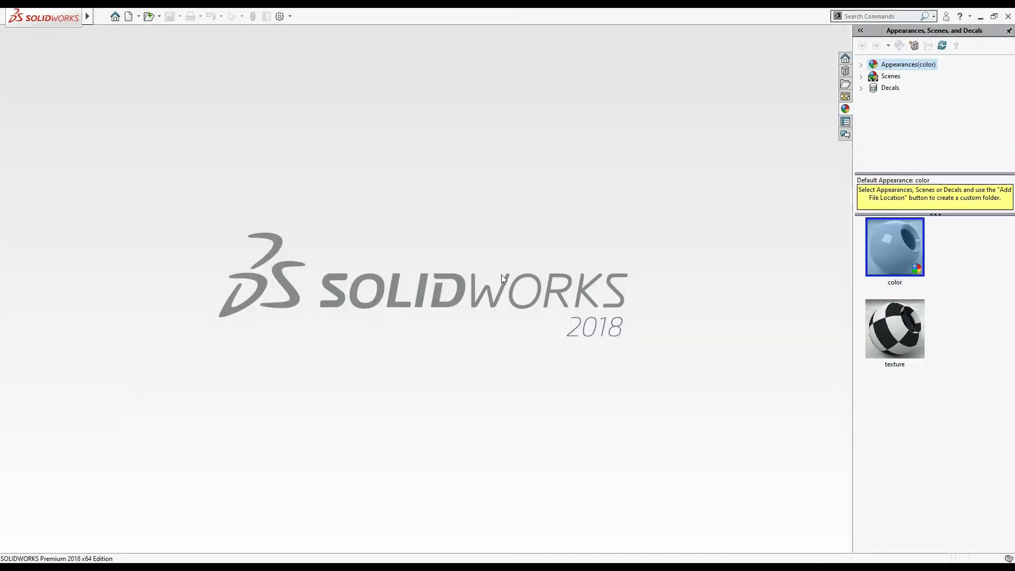
Step: Reopen the support part from the assembly drawing folder
{"action": "left_click", "coordinate": [101, 16]}
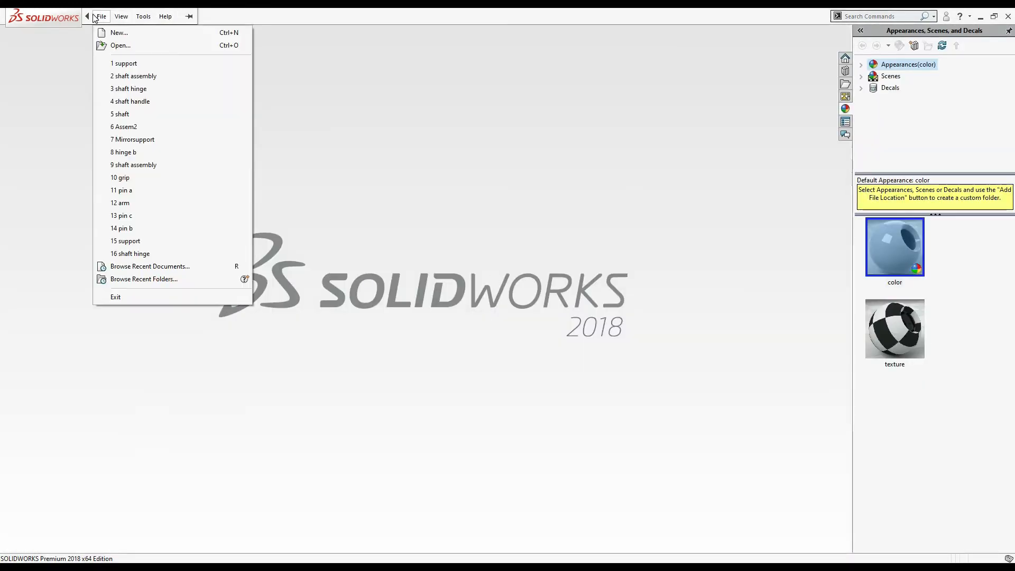
{"action": "left_click", "coordinate": [111, 45]}
{"action": "key", "text": "ctrl+o"}
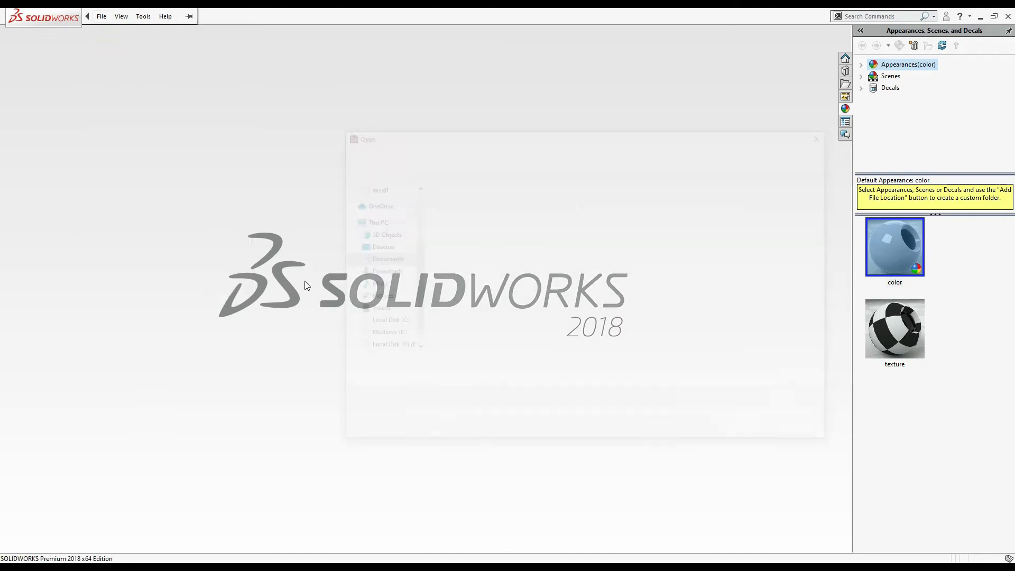
{"action": "left_click", "coordinate": [458, 249]}
{"action": "double_click", "coordinate": [458, 248]}
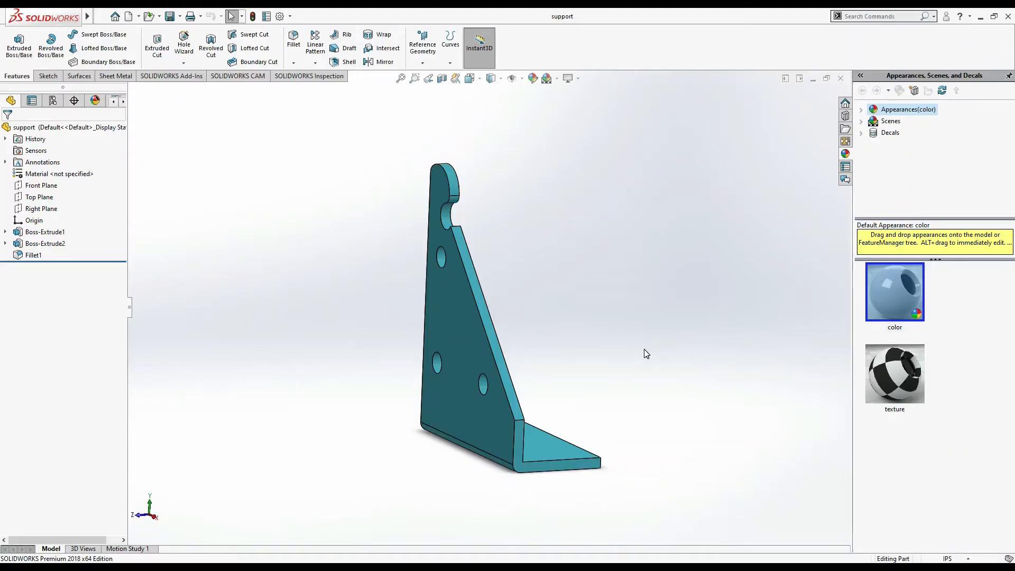
Step: Start a sketch on the flange's underside and draw three circles side by side, the left one about 0.43 in in diameter
{"action": "middle_click_drag", "start_coordinate": [644, 350], "coordinate": [588, 335]}
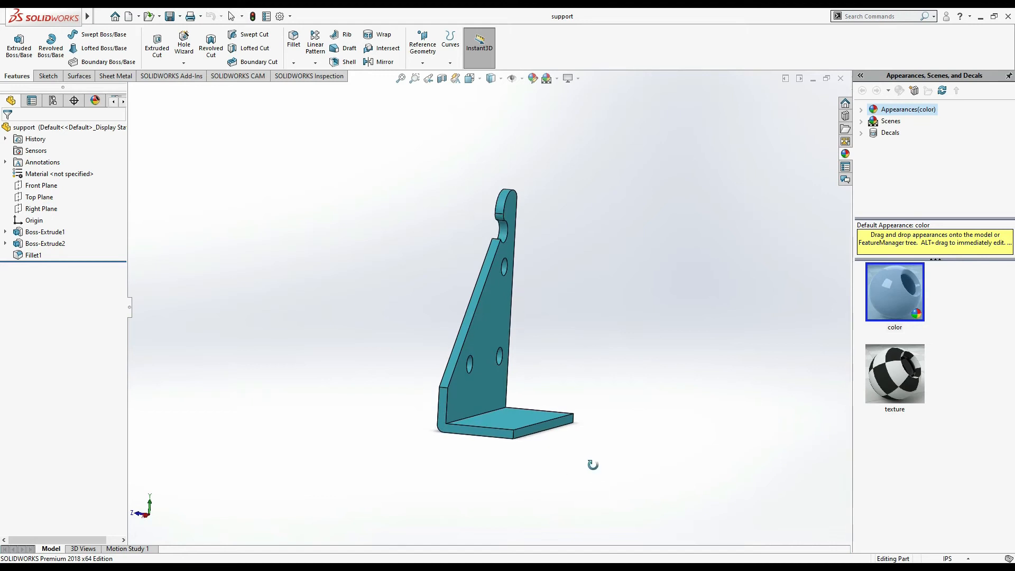
{"action": "middle_click_drag", "start_coordinate": [593, 465], "coordinate": [600, 383]}
{"action": "left_click", "coordinate": [520, 406]}
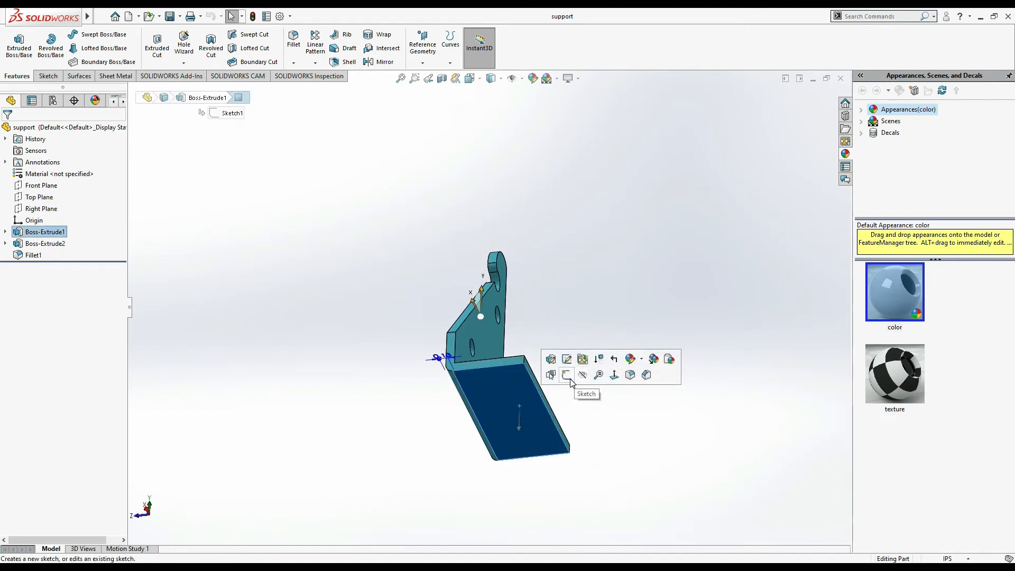
{"action": "left_click", "coordinate": [567, 374]}
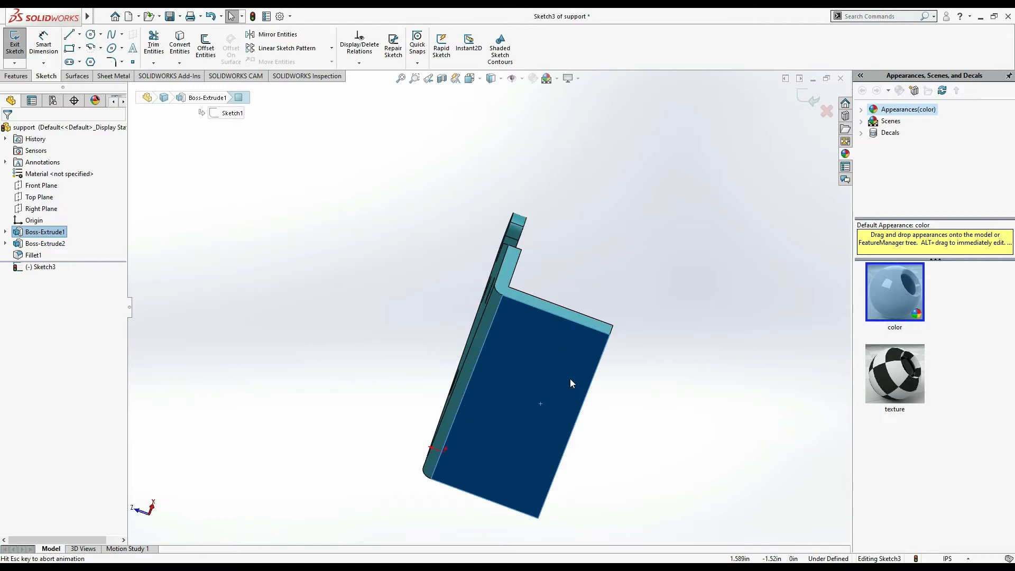
{"action": "left_click", "coordinate": [91, 35]}
{"action": "left_click", "coordinate": [320, 321]}
{"action": "left_click", "coordinate": [359, 301]}
{"action": "left_click", "coordinate": [539, 316]}
{"action": "left_click", "coordinate": [586, 283]}
{"action": "left_click", "coordinate": [664, 346]}
{"action": "left_click", "coordinate": [692, 339]}
{"action": "key", "text": "Escape"}
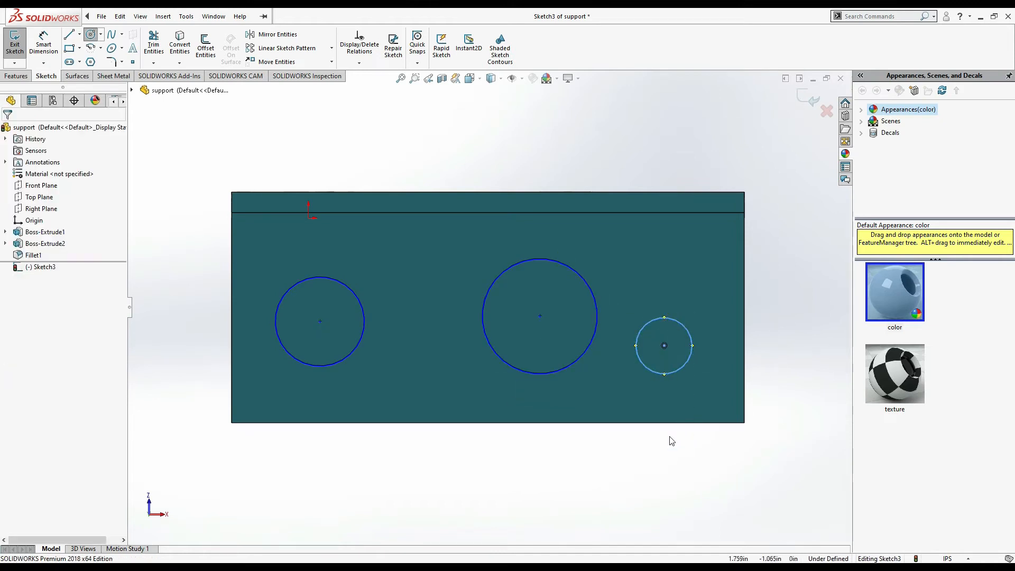
Step: Add an Equal relation between the three circles on the flange
{"action": "left_click", "coordinate": [316, 370], "text": "ctrl"}
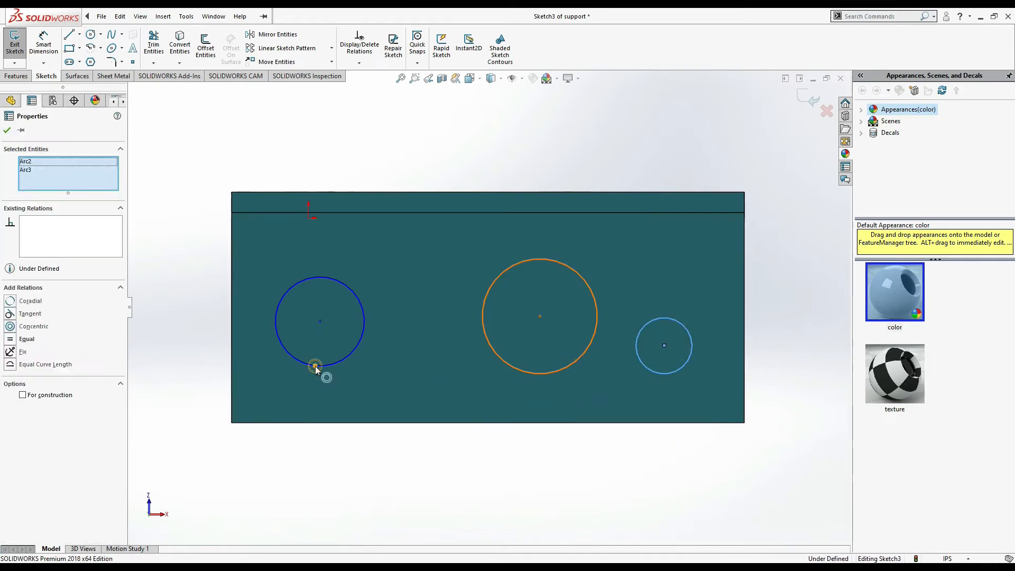
{"action": "left_click", "coordinate": [10, 328]}
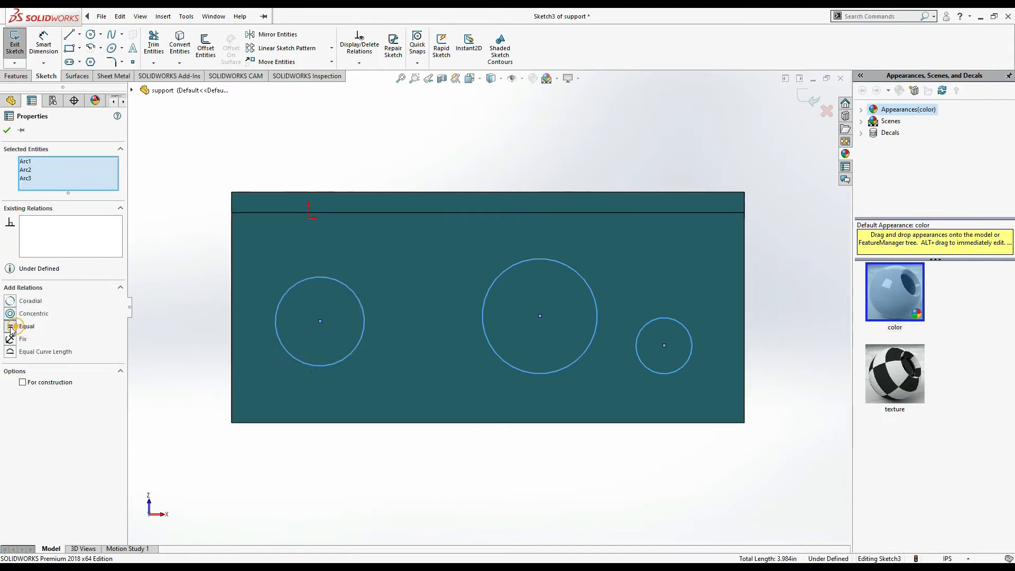
{"action": "left_click", "coordinate": [6, 130]}
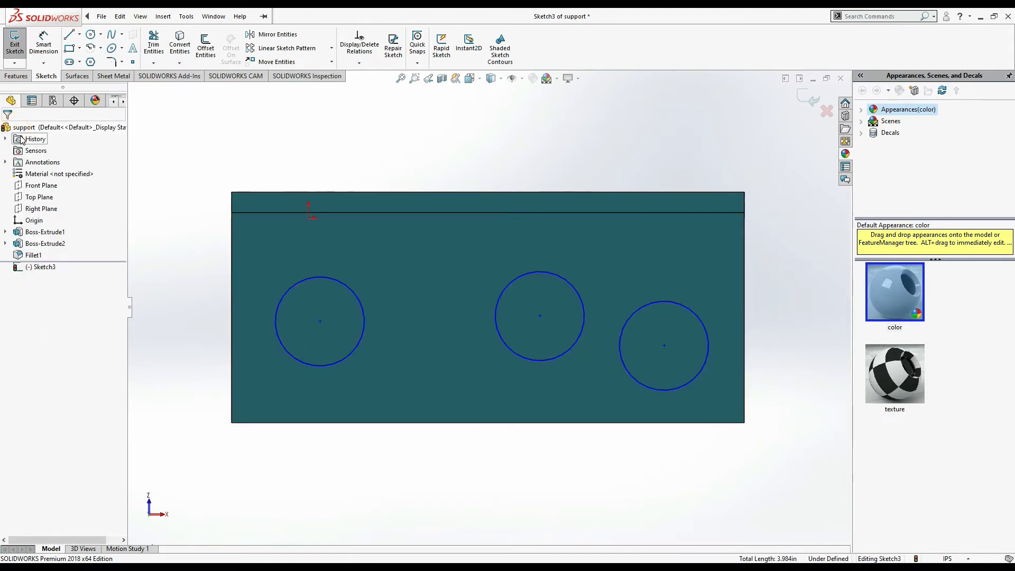
Step: Check the hole size in the PDF drawing and dimension the right circle's diameter as 0.25 in
{"action": "key", "text": "alt+Tab"}
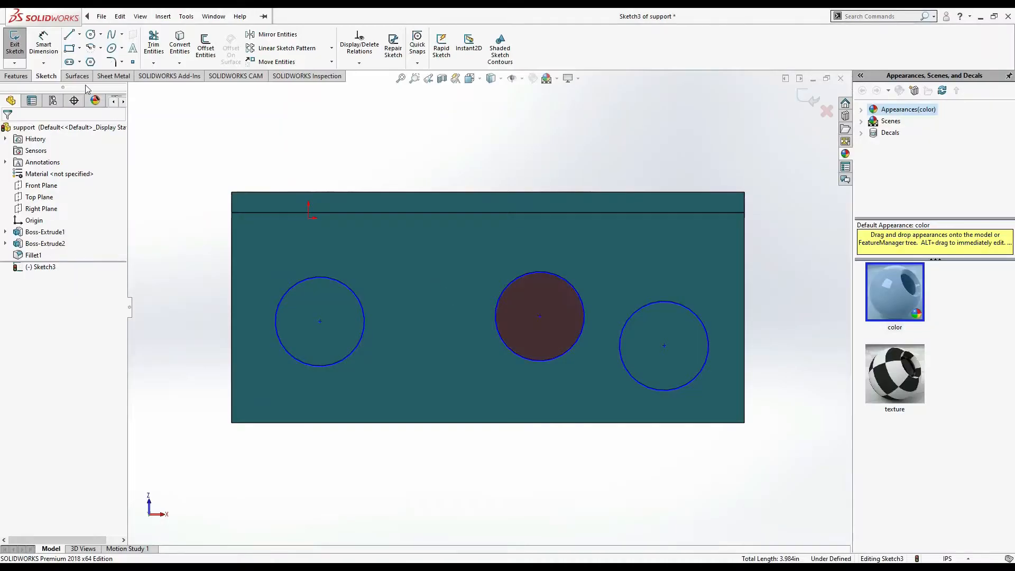
{"action": "left_click", "coordinate": [51, 46]}
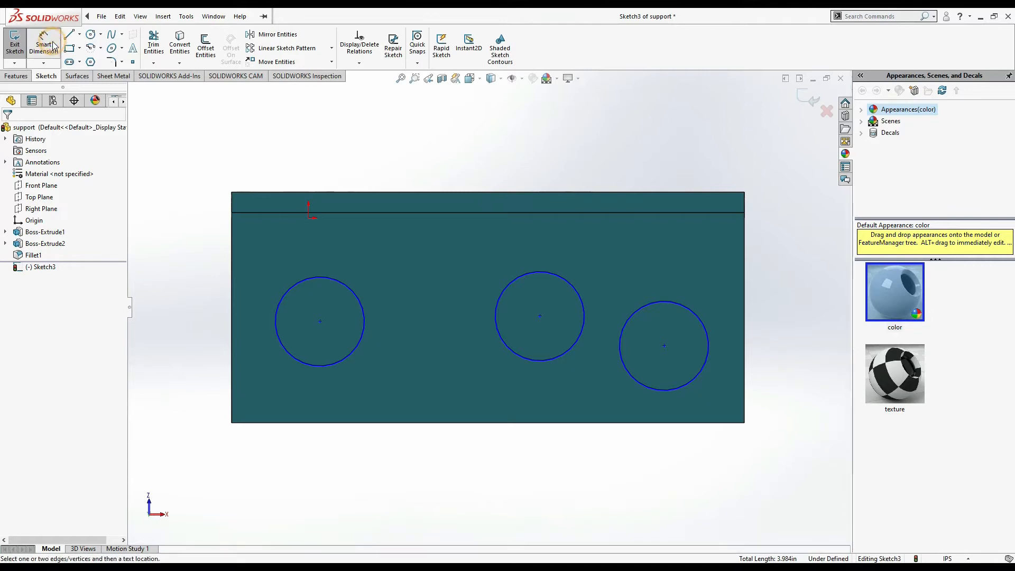
{"action": "left_click", "coordinate": [690, 313]}
{"action": "left_click", "coordinate": [679, 333]}
{"action": "type", "text": "0.25"}
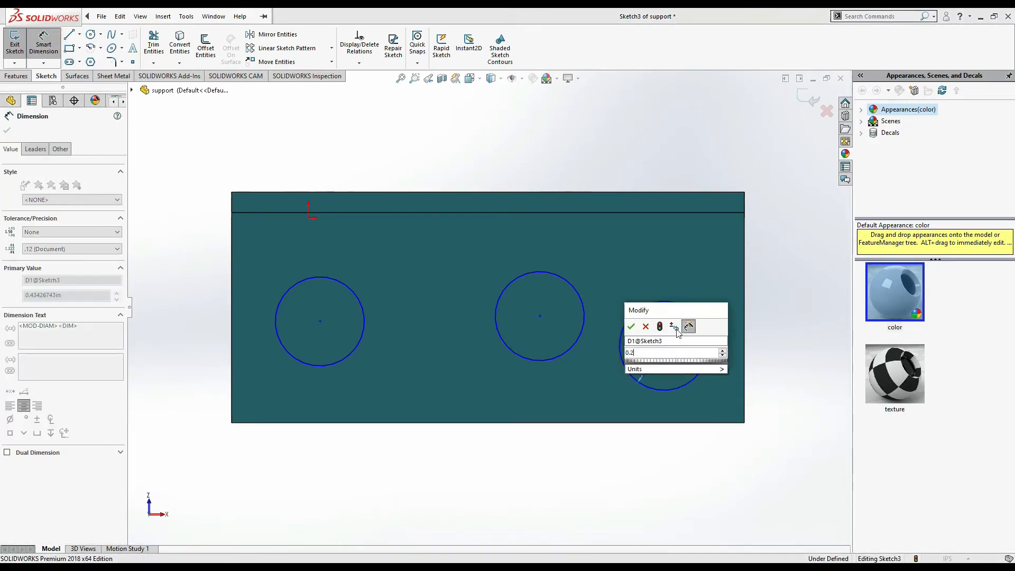
{"action": "key", "text": "Return"}
Step: Check the hole offset in the PDF drawing and dimension the right circle's centre 0.375 in from the flange's right edge
{"action": "key", "text": "alt+Tab"}
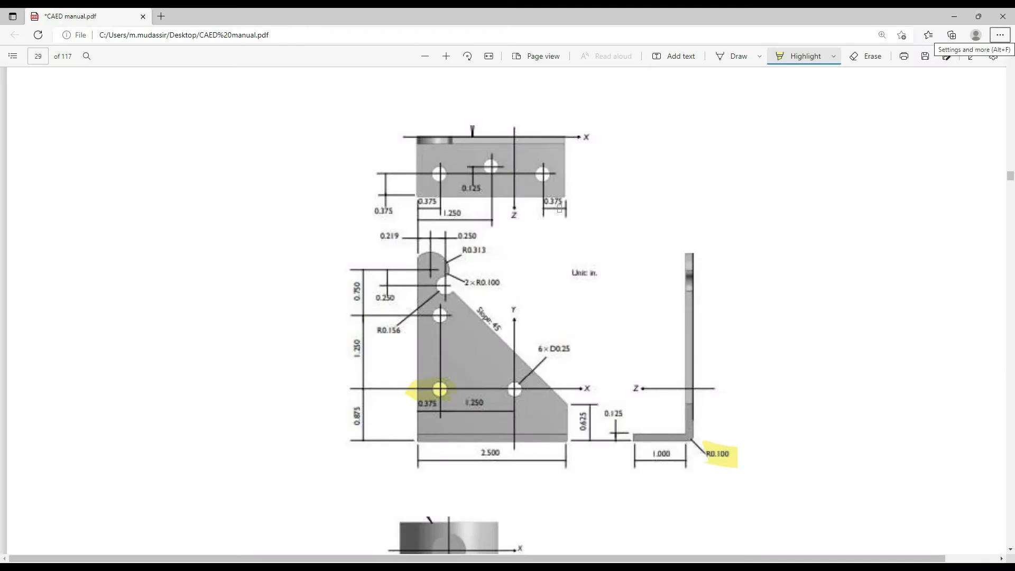
{"action": "key", "text": "alt+Tab"}
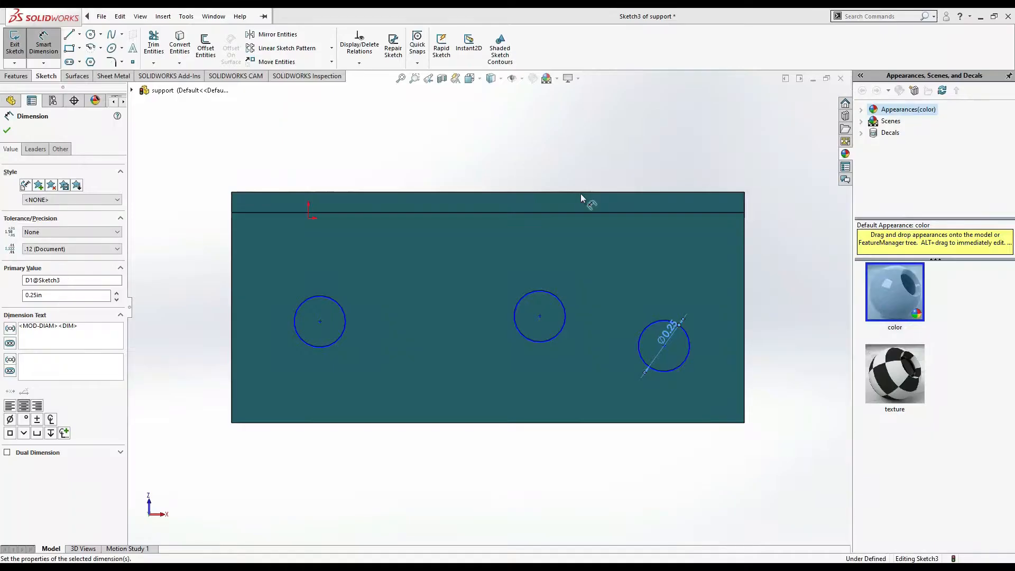
{"action": "key", "text": "alt+Tab"}
{"action": "key", "text": "alt+Tab"}
{"action": "scroll", "coordinate": [664, 349], "scroll_direction": "down", "scroll_amount": 2}
{"action": "scroll", "coordinate": [665, 347], "scroll_direction": "down", "scroll_amount": 2}
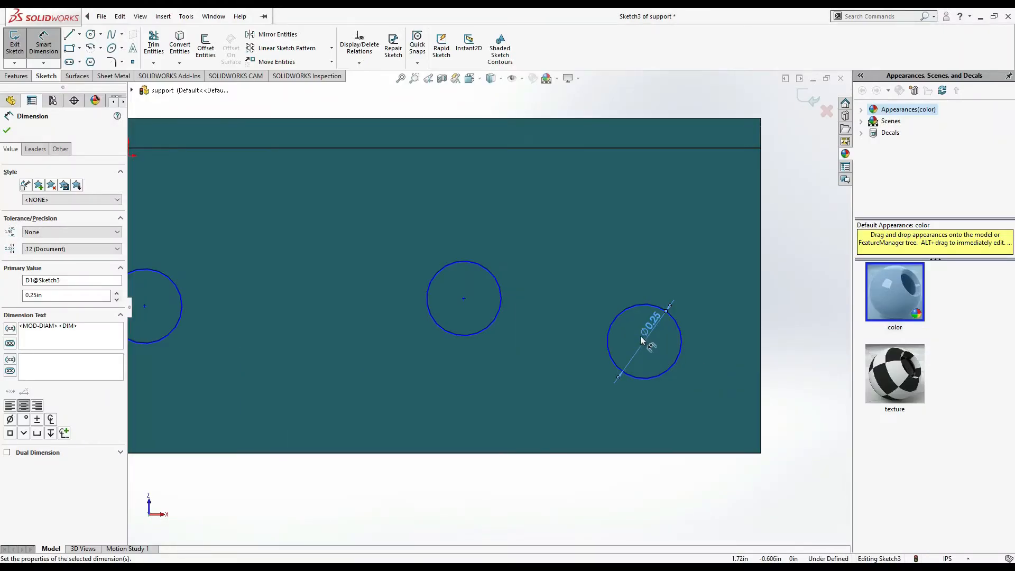
{"action": "left_click", "coordinate": [762, 369]}
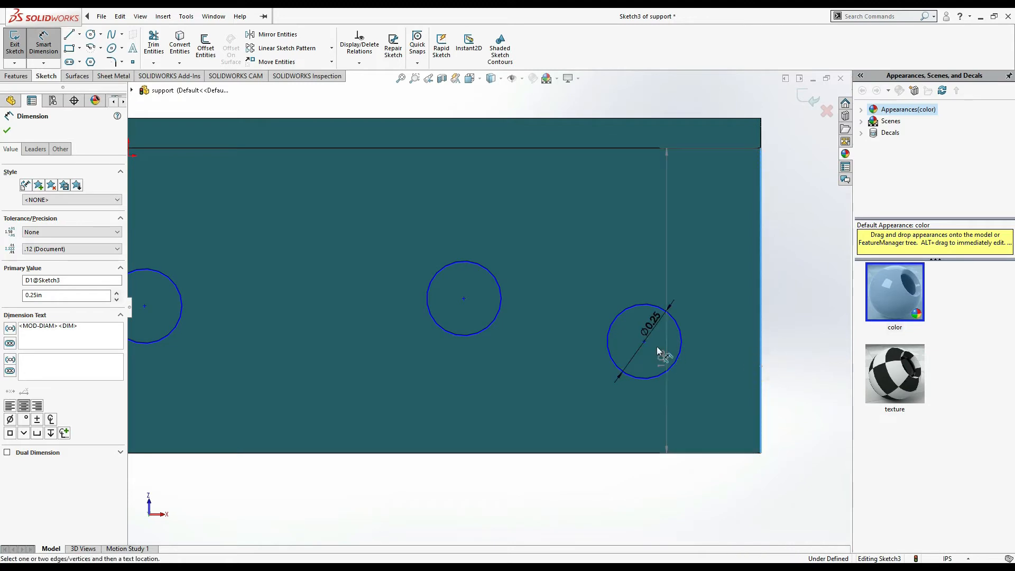
{"action": "left_click", "coordinate": [644, 341]}
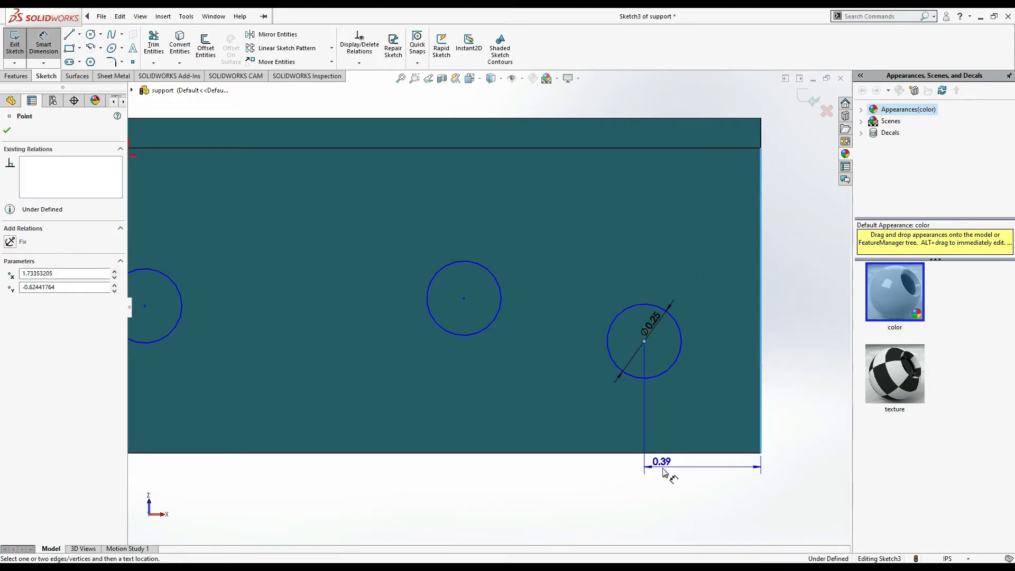
{"action": "left_click", "coordinate": [664, 471]}
{"action": "type", "text": "0.75"}
{"action": "key", "text": "Return"}
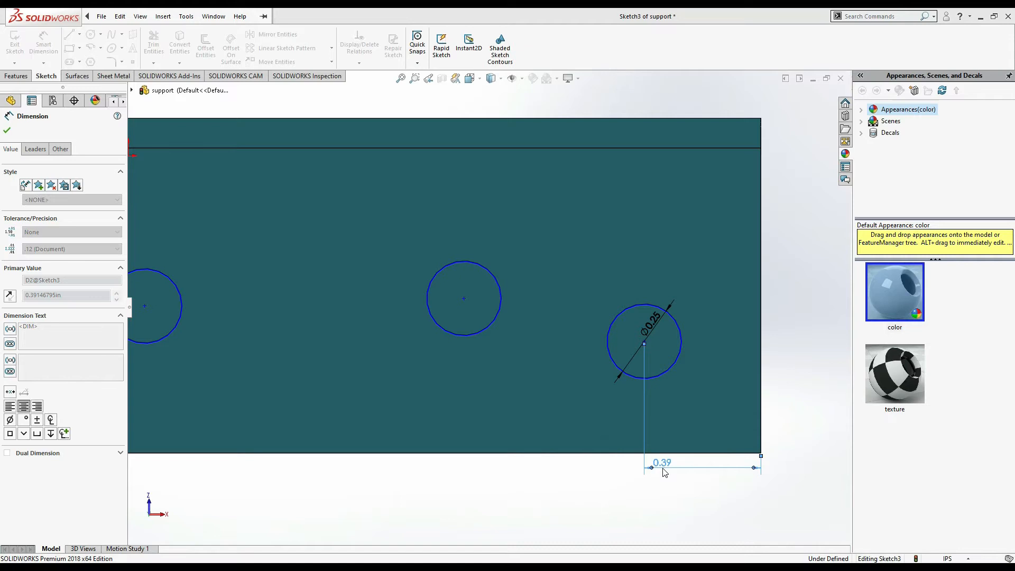
Step: Dimension the left circle's centre 0.375 in from the flange's left edge
{"action": "scroll", "coordinate": [454, 307], "scroll_direction": "up", "scroll_amount": 2}
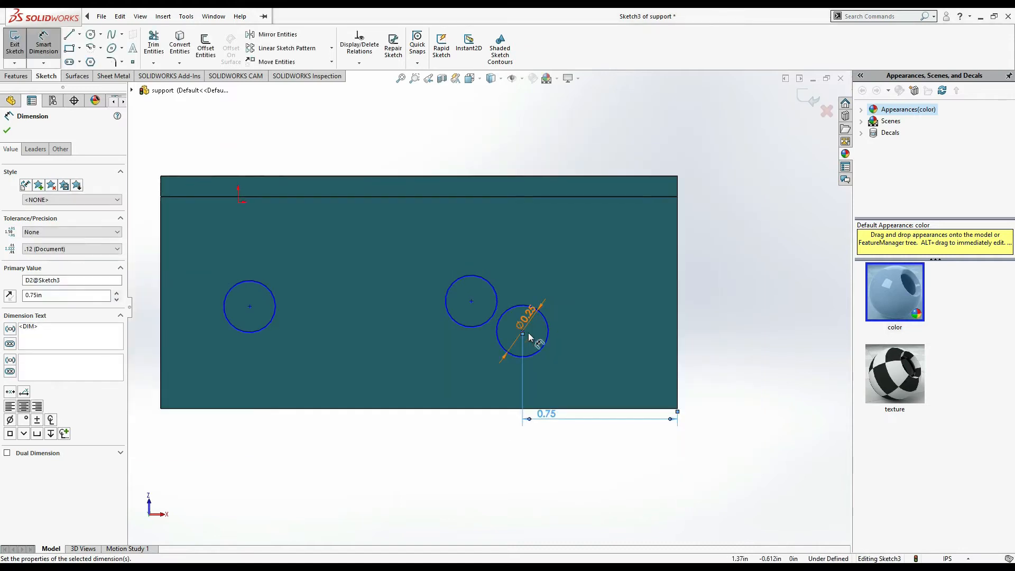
{"action": "left_click", "coordinate": [249, 307]}
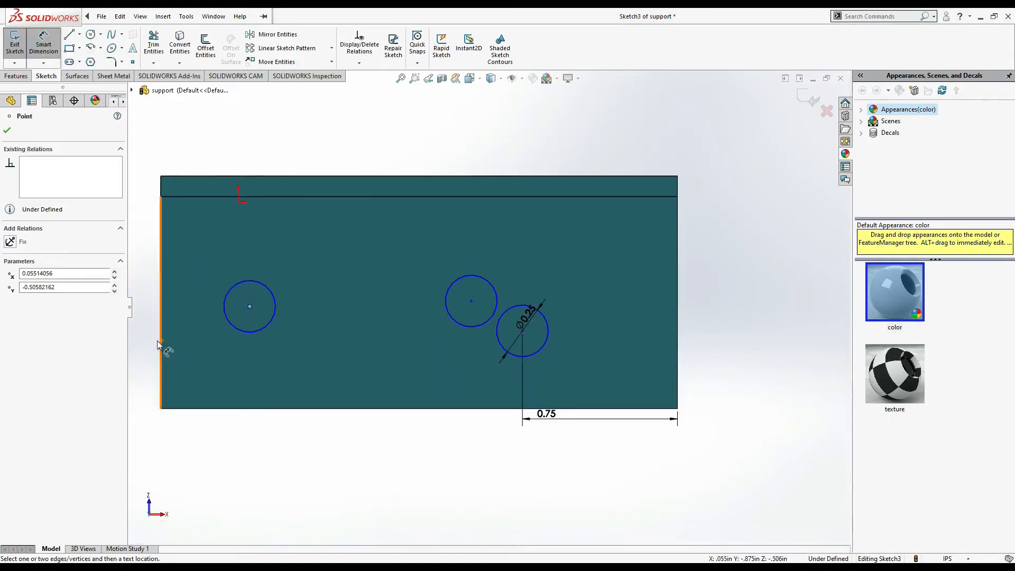
{"action": "left_click", "coordinate": [161, 345]}
{"action": "left_click", "coordinate": [209, 453]}
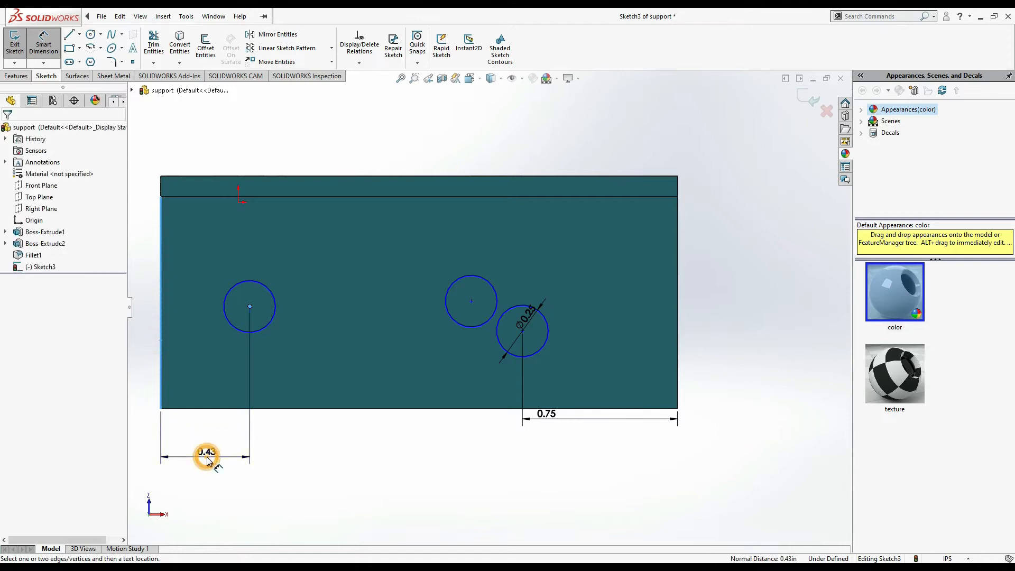
{"action": "type", "text": "0.375"}
{"action": "key", "text": "Return"}
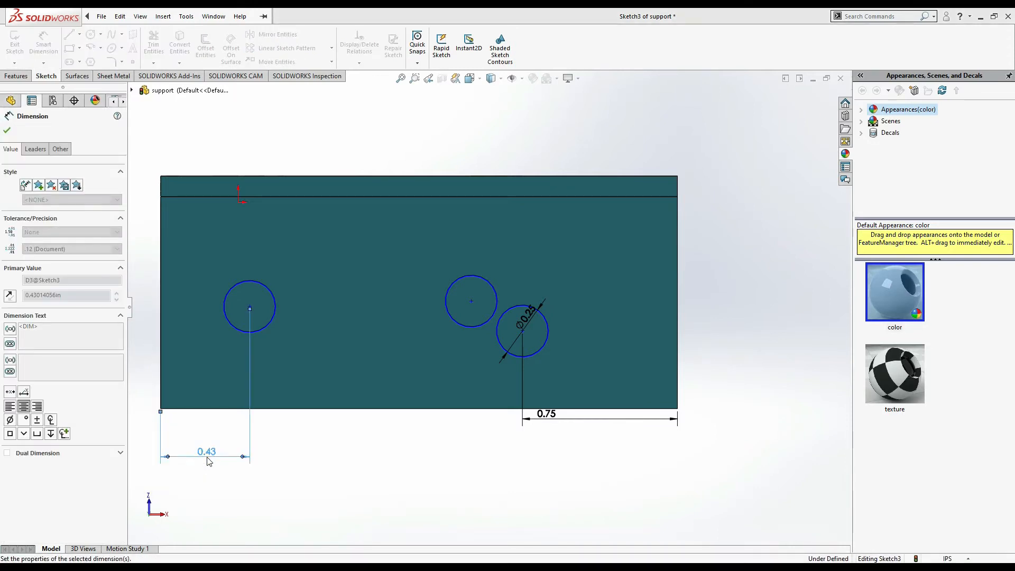
Step: Set the horizontal distance from the right circle's centre to the flange's right edge to 0.375 in
{"action": "double_click", "coordinate": [550, 417]}
{"action": "type", "text": "0.375"}
{"action": "key", "text": "Return"}
Step: Check the vertical hole offset in the PDF drawing and dimension the right circle's centre 0.375 in above the flange's lower edge
{"action": "key", "text": "alt+Tab"}
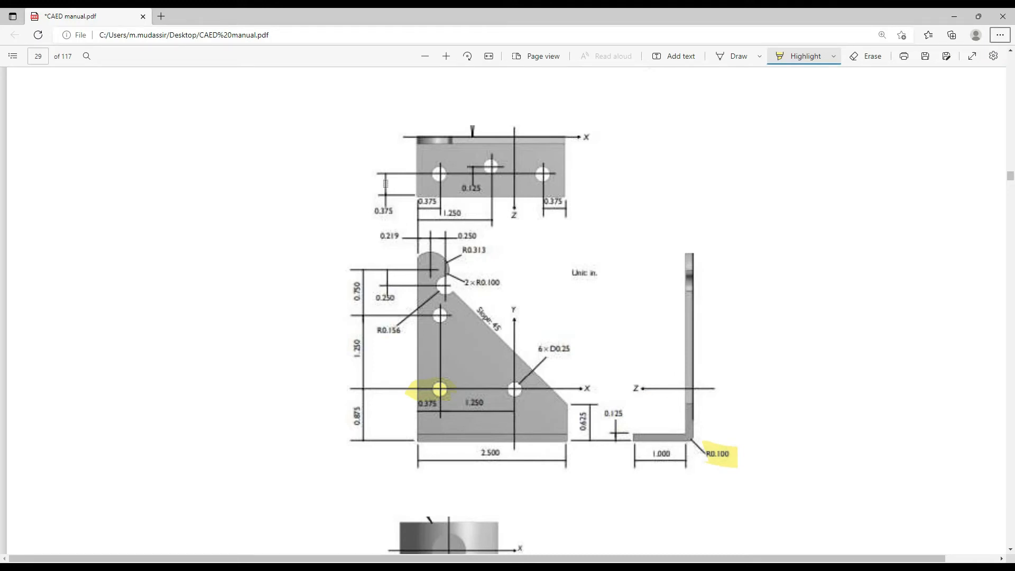
{"action": "key", "text": "alt+Tab"}
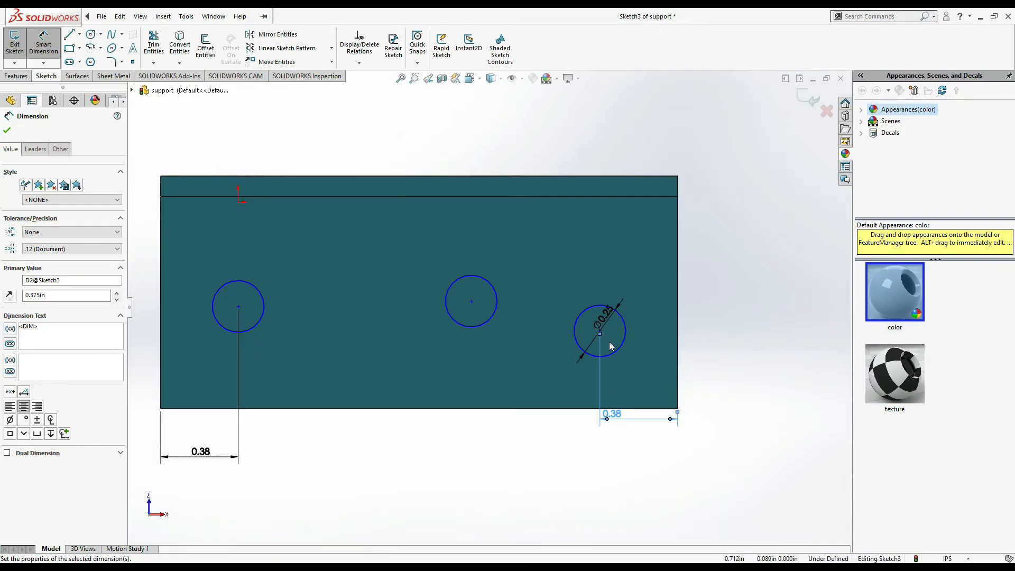
{"action": "key", "text": "Escape"}
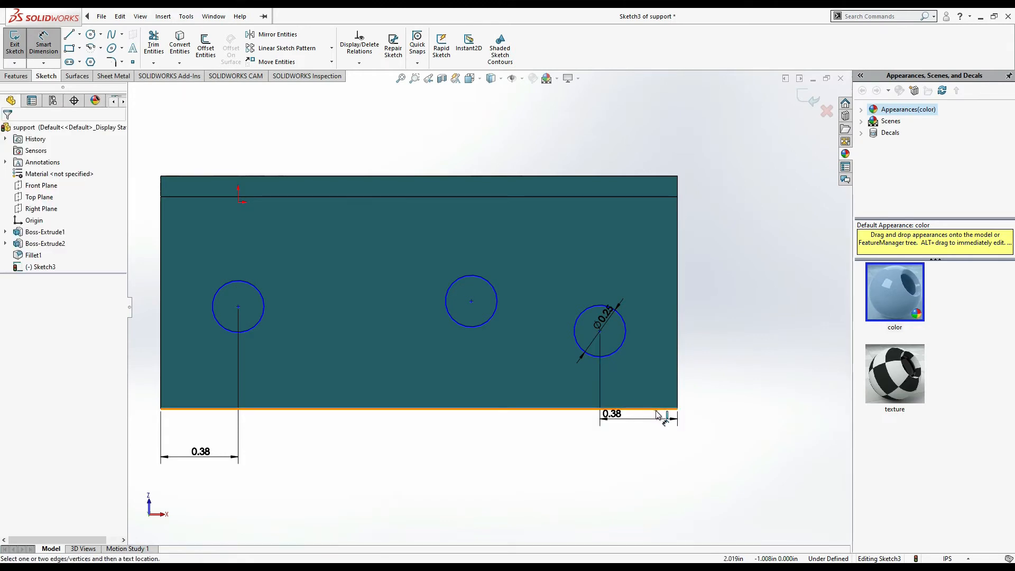
{"action": "left_click", "coordinate": [639, 409]}
{"action": "left_click", "coordinate": [601, 332]}
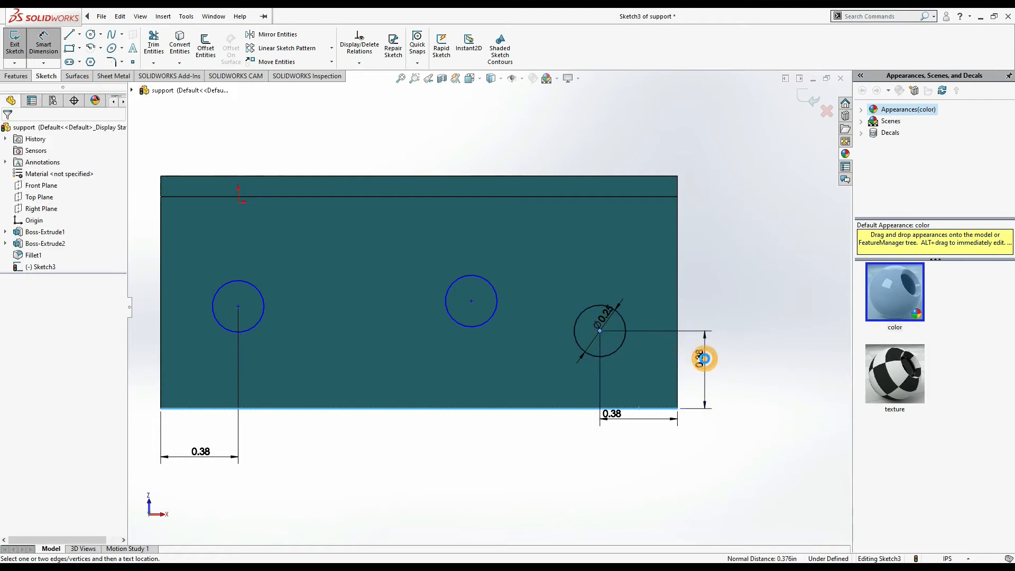
{"action": "left_click", "coordinate": [707, 363]}
{"action": "type", "text": "0.375"}
{"action": "key", "text": "Return"}
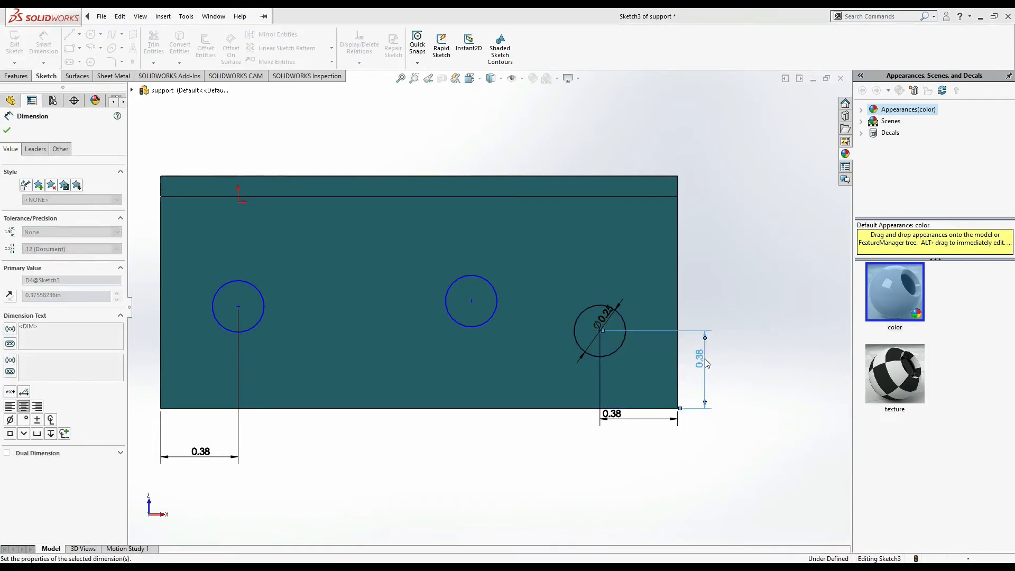
Step: Dimension the left circle's centre 0.375 in above the flange's lower edge
{"action": "left_click", "coordinate": [239, 307]}
{"action": "left_click", "coordinate": [264, 409]}
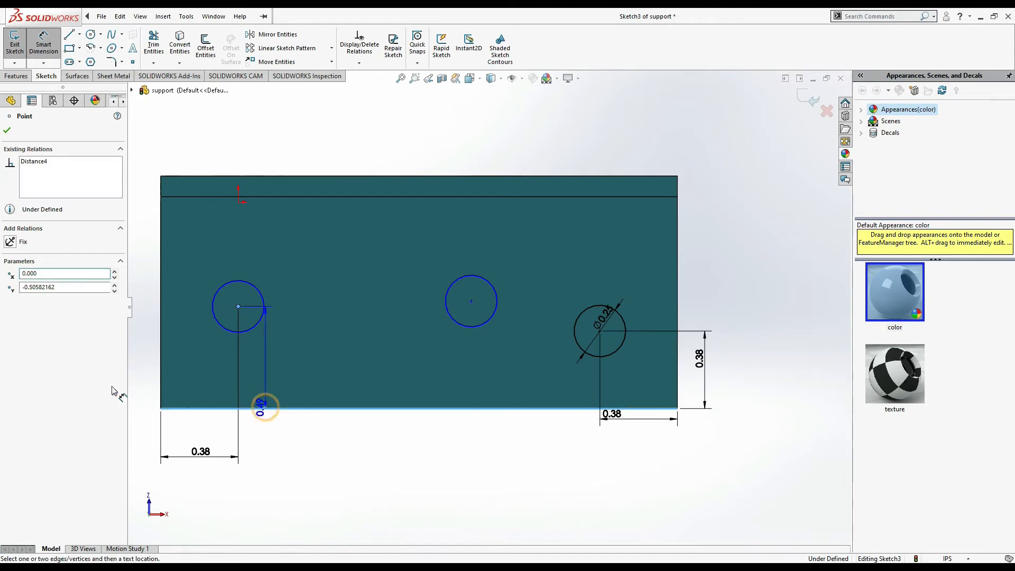
{"action": "left_click", "coordinate": [132, 363]}
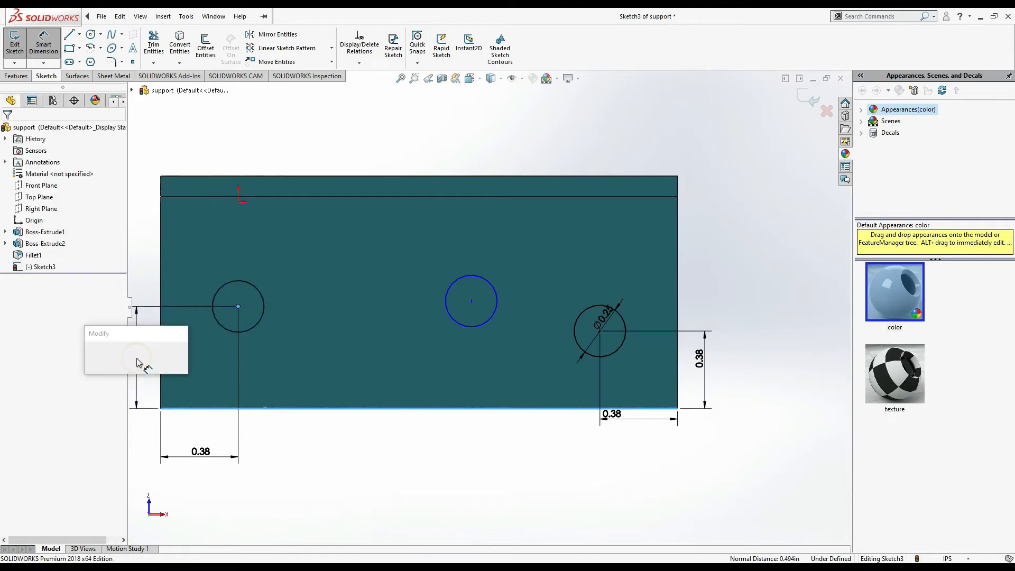
{"action": "type", "text": "0.375"}
{"action": "key", "text": "Return"}
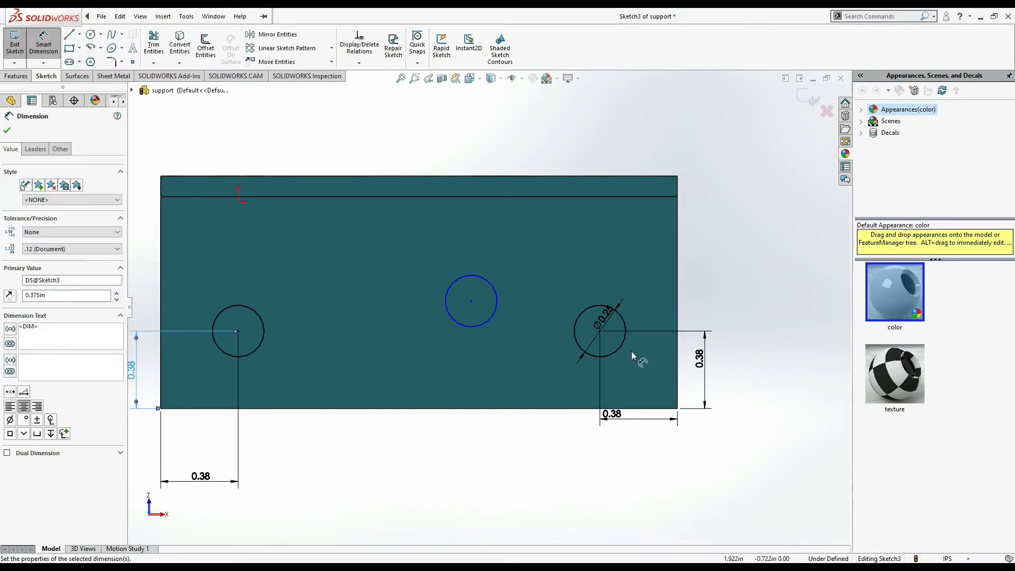
Step: Check the middle hole's offset in the PDF drawing and dimension its centre 0.125 in vertically above the left circle's centre
{"action": "key", "text": "alt+Tab"}
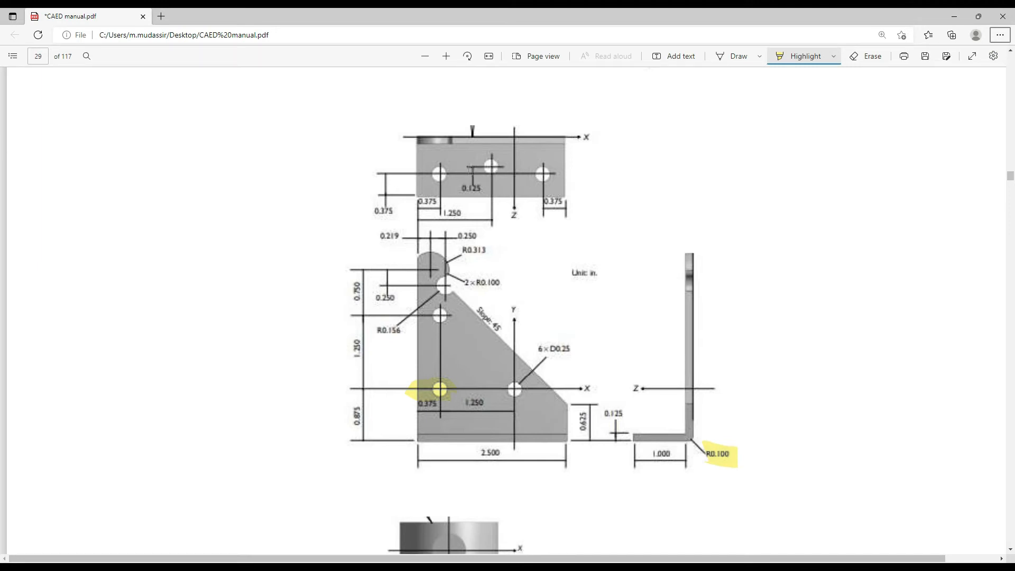
{"action": "key", "text": "alt+Tab"}
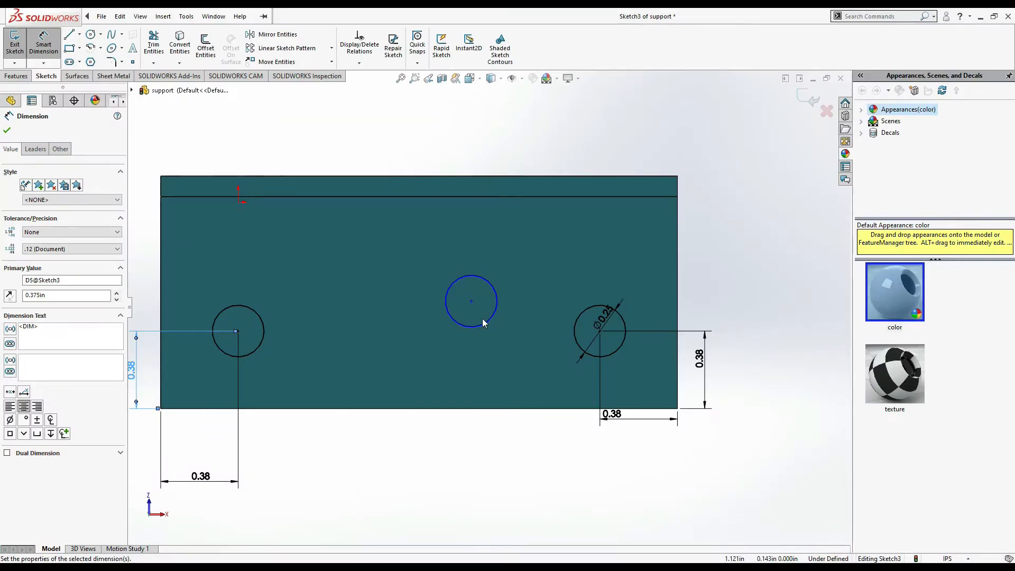
{"action": "left_click", "coordinate": [711, 278]}
{"action": "left_click", "coordinate": [471, 301]}
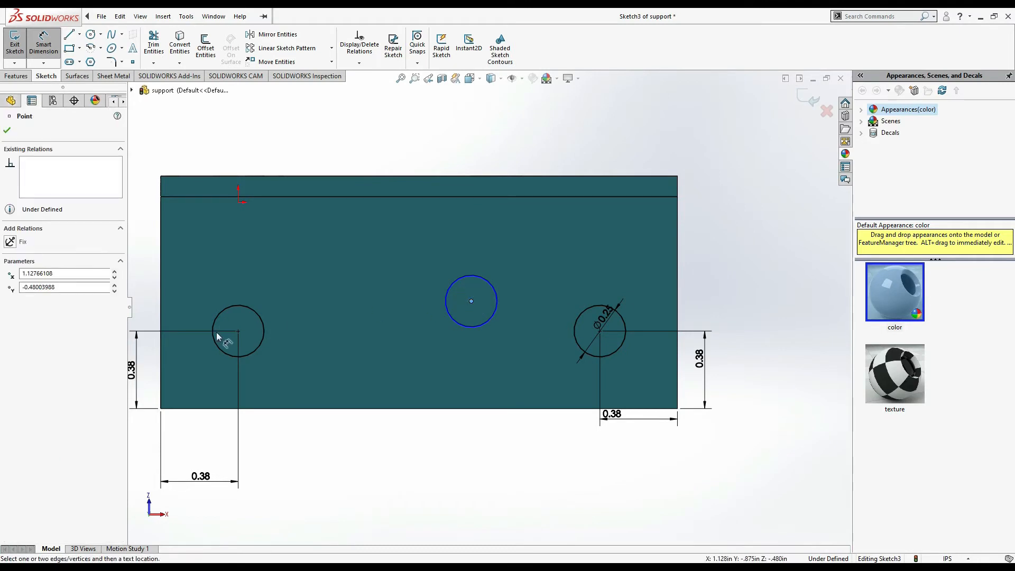
{"action": "left_click", "coordinate": [238, 332]}
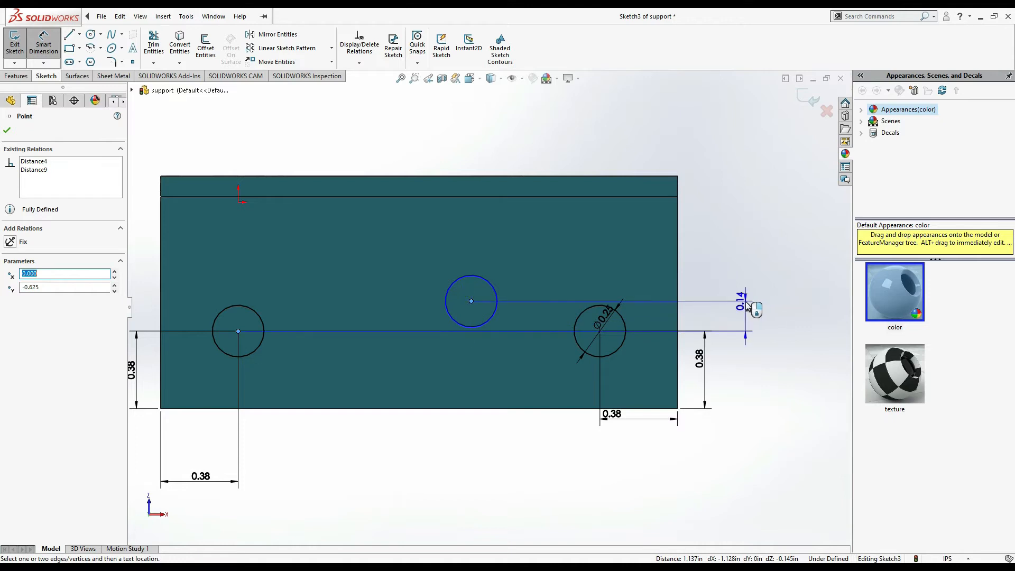
{"action": "left_click", "coordinate": [747, 316]}
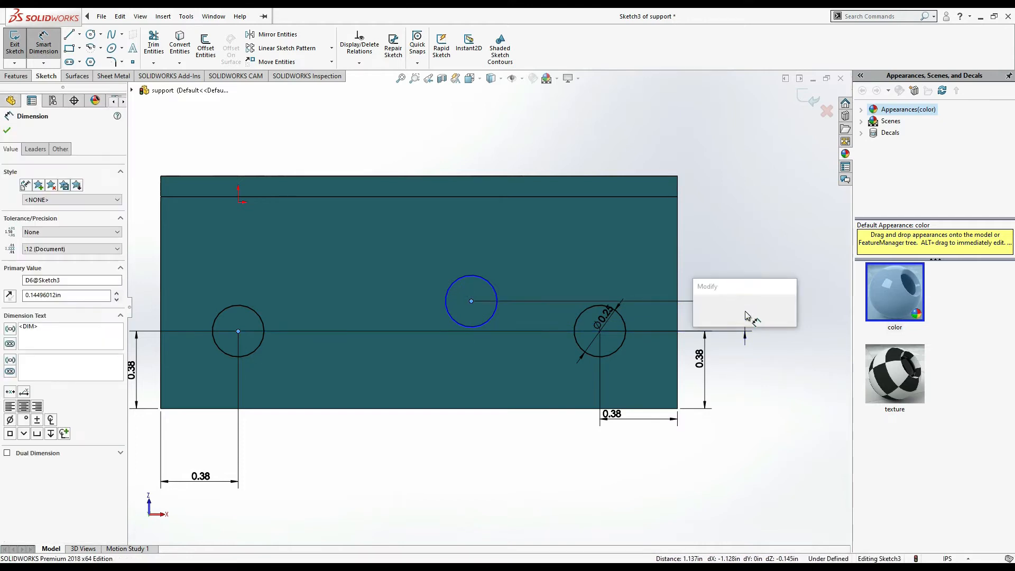
{"action": "type", "text": "0."}
{"action": "key", "text": "alt+Tab"}
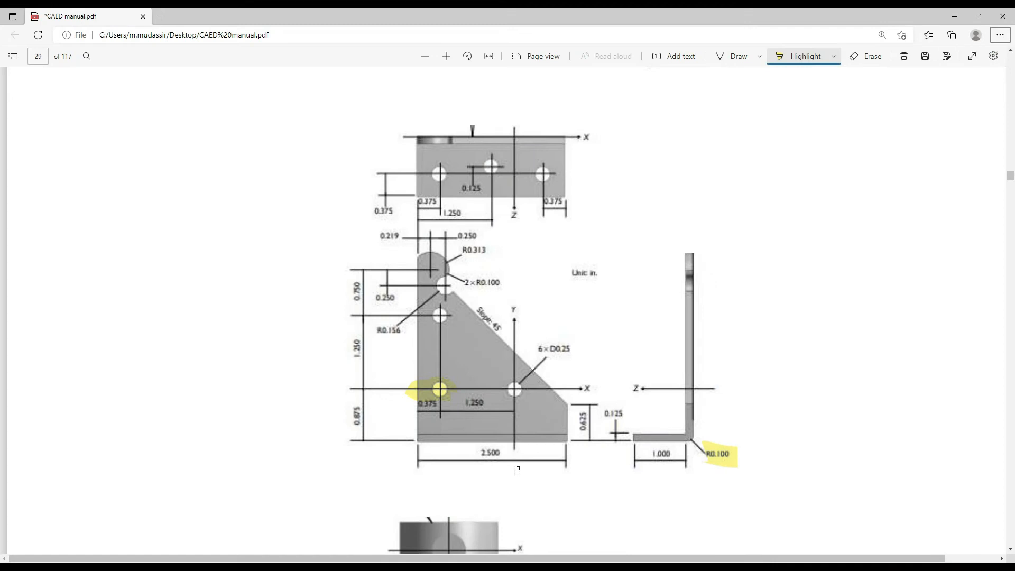
{"action": "key", "text": "alt+Tab"}
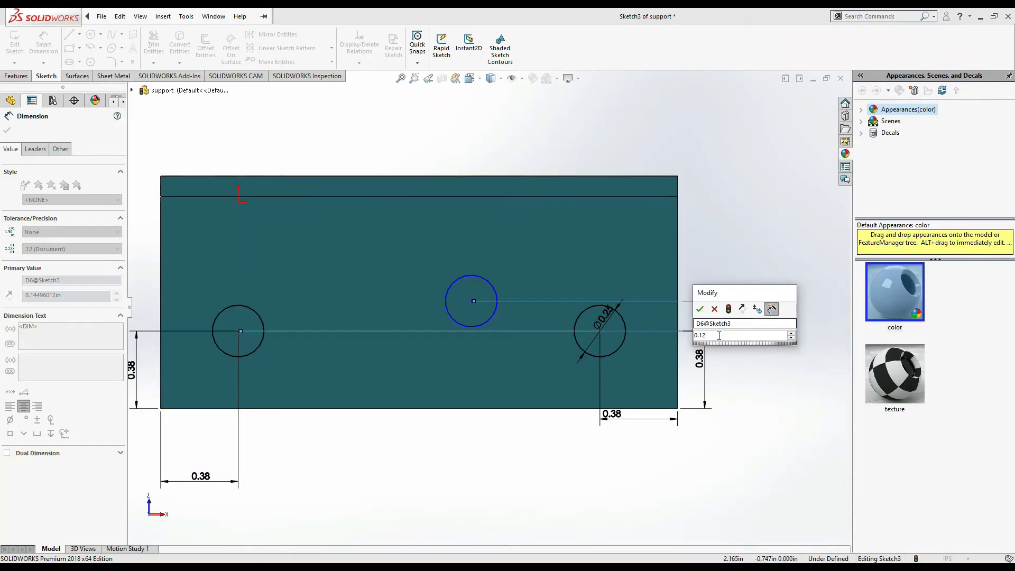
{"action": "type", "text": "5"}
{"action": "key", "text": "Return"}
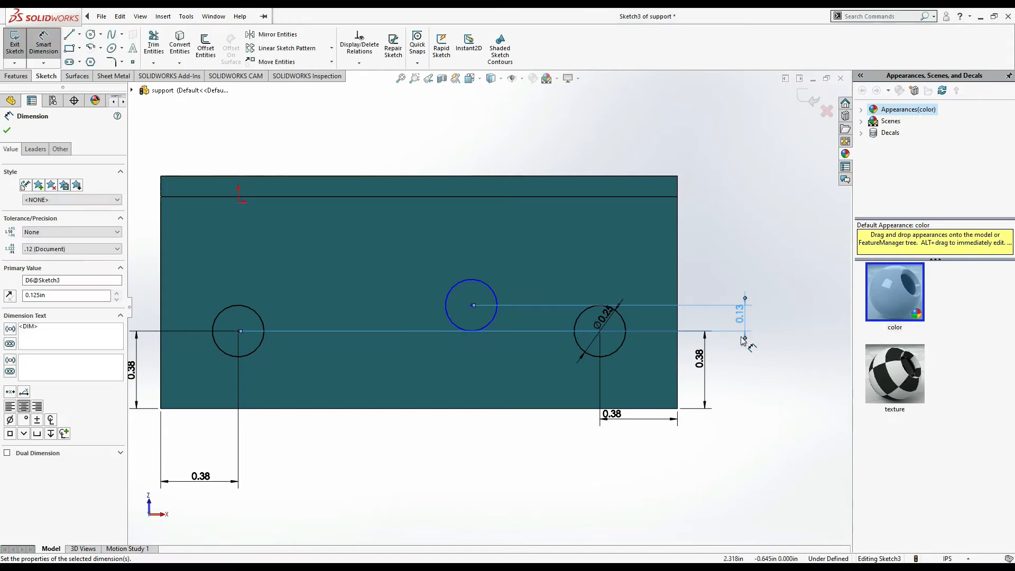
Step: Check the middle hole's position in the PDF drawing and dimension its centre 1.25 in from the flange's right edge
{"action": "key", "text": "alt+Tab"}
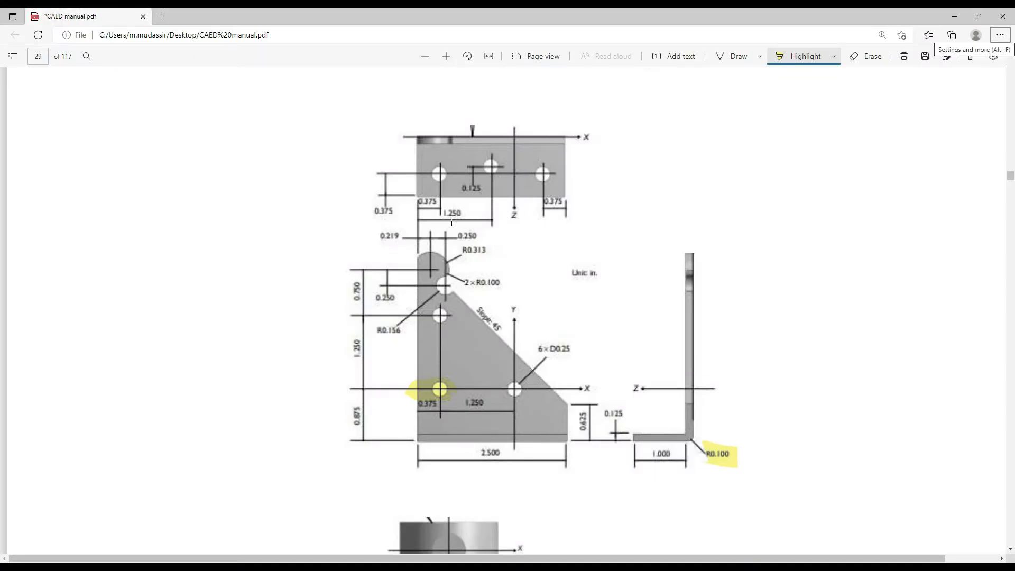
{"action": "key", "text": "alt+Tab"}
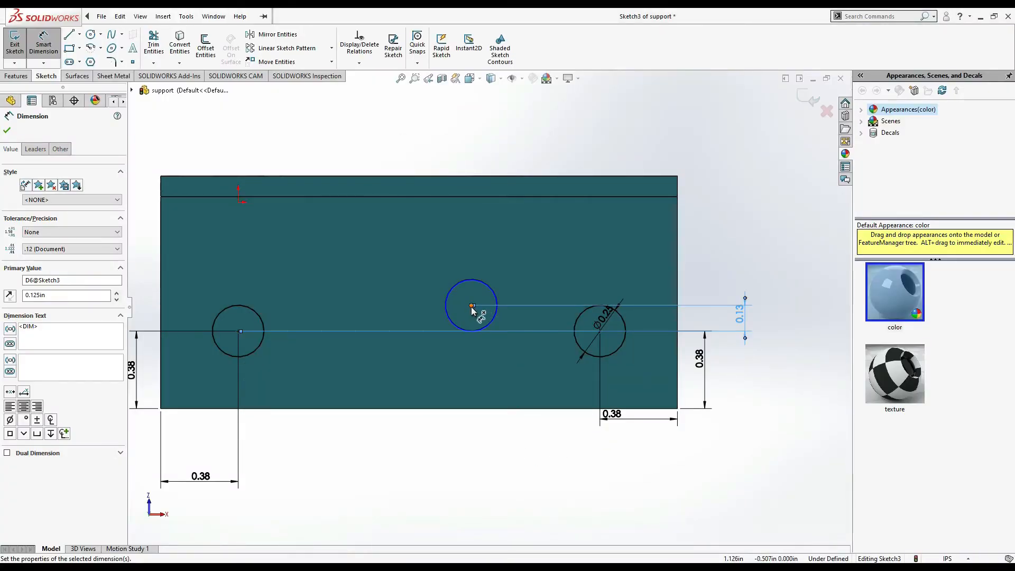
{"action": "left_click", "coordinate": [472, 306]}
{"action": "left_click", "coordinate": [678, 408]}
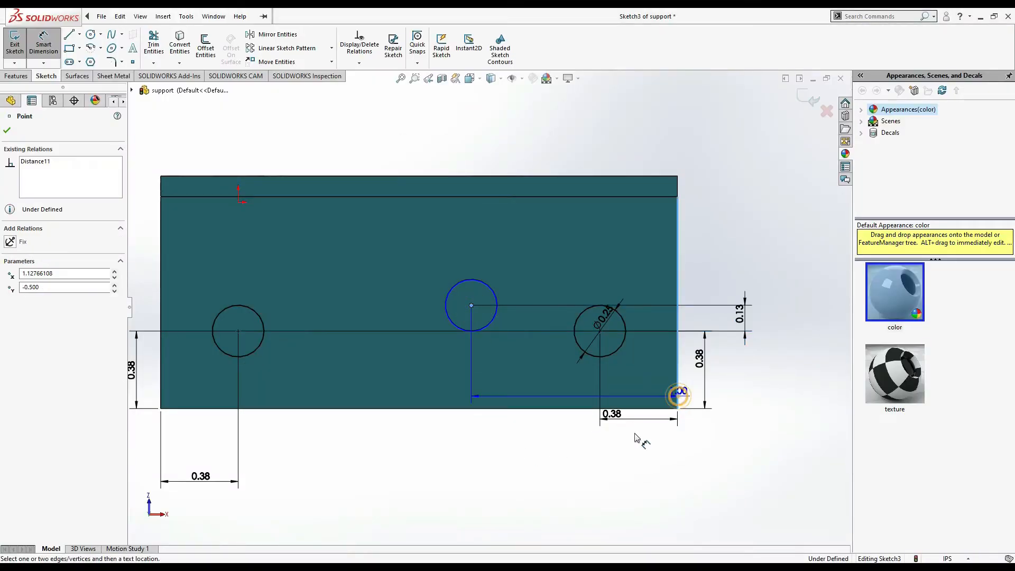
{"action": "left_click", "coordinate": [510, 491]}
{"action": "type", "text": "1.25"}
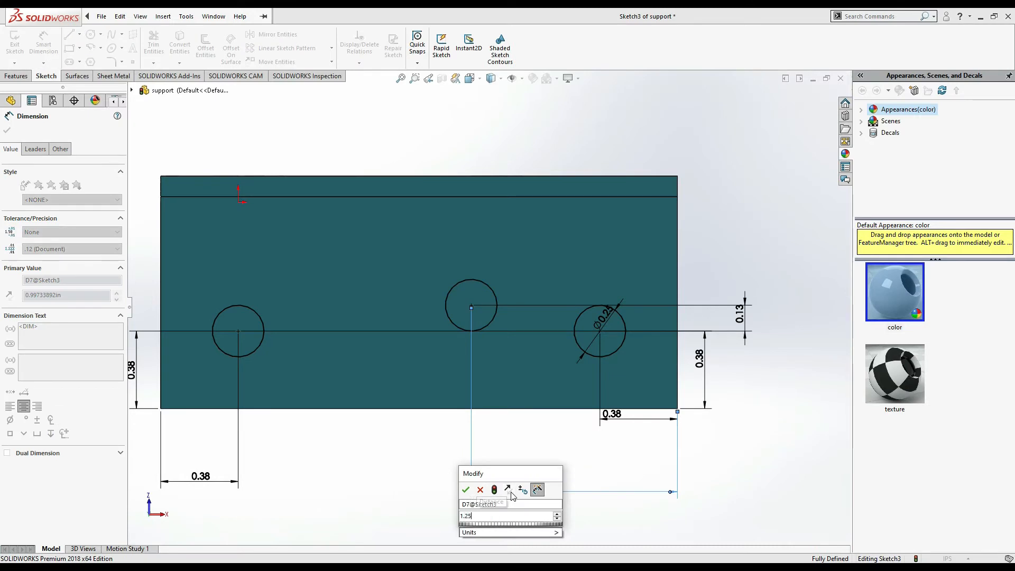
{"action": "key", "text": "Return"}
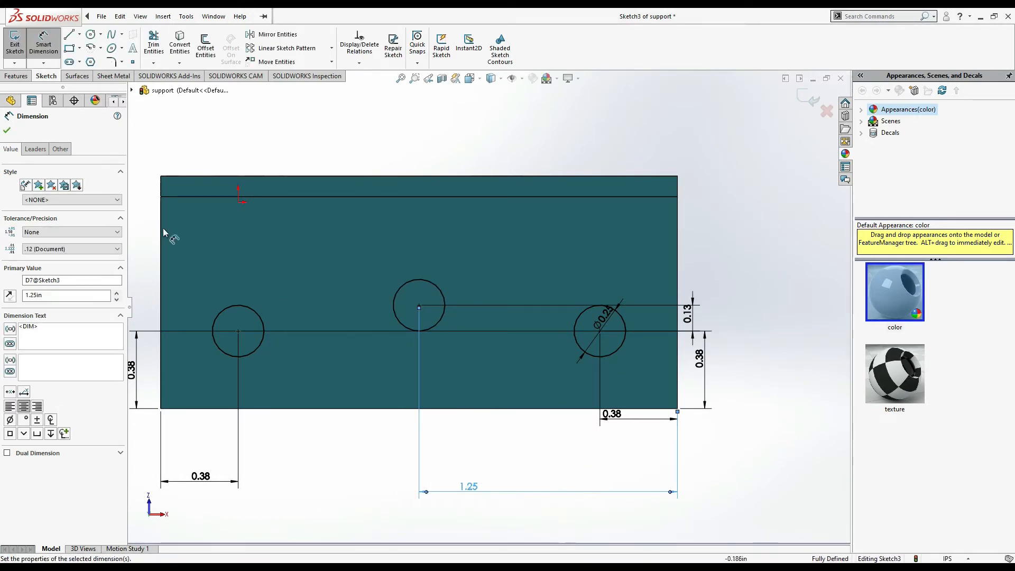
{"action": "left_click", "coordinate": [6, 130]}
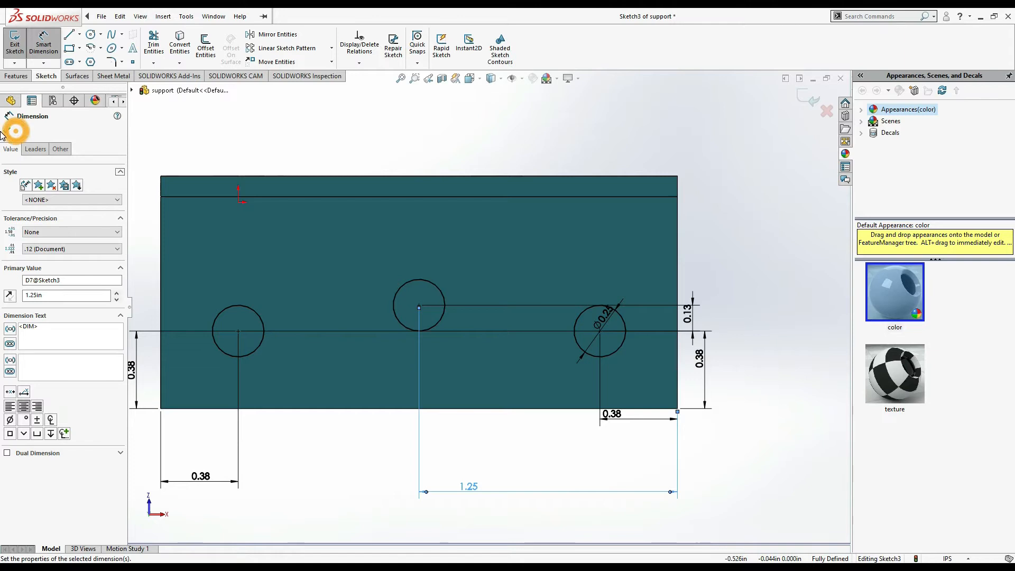
Step: Cut the three circles through the flange with an Extruded Cut set to Through All
{"action": "left_click", "coordinate": [19, 78]}
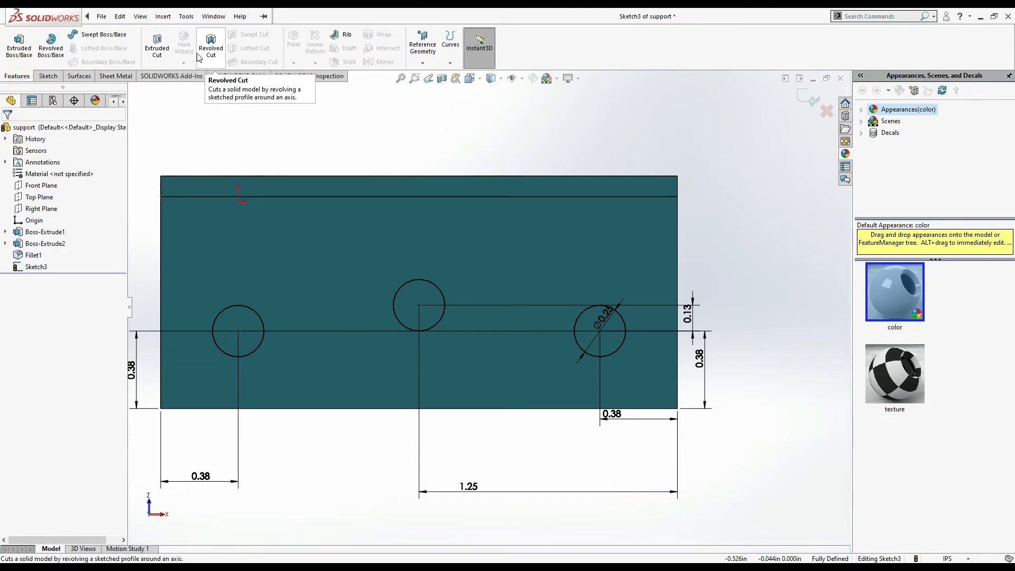
{"action": "left_click", "coordinate": [152, 55]}
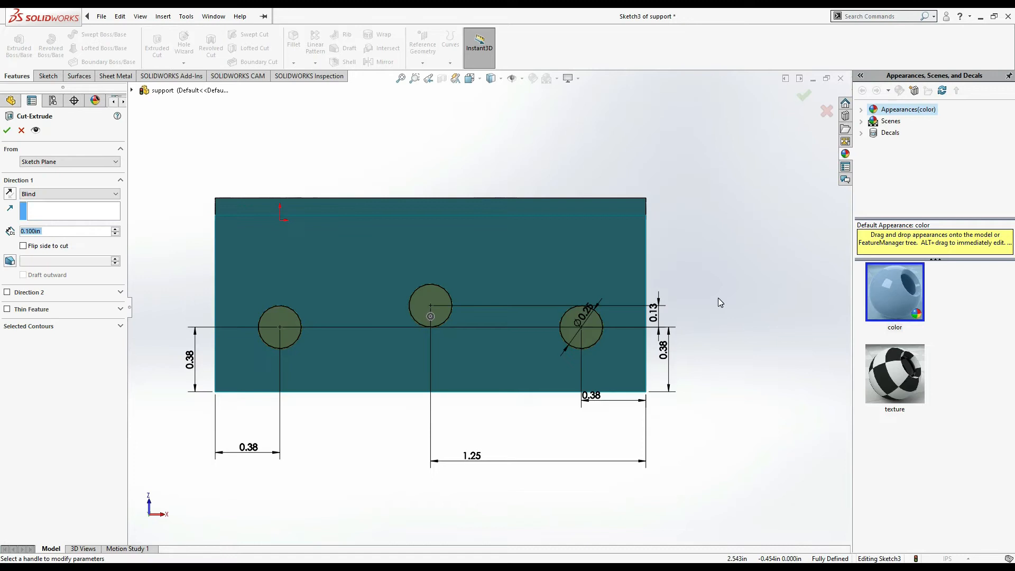
{"action": "middle_click_drag", "start_coordinate": [713, 288], "coordinate": [586, 231]}
{"action": "left_click", "coordinate": [49, 195]}
{"action": "left_click", "coordinate": [47, 197]}
{"action": "left_click", "coordinate": [78, 195]}
{"action": "left_click", "coordinate": [61, 208]}
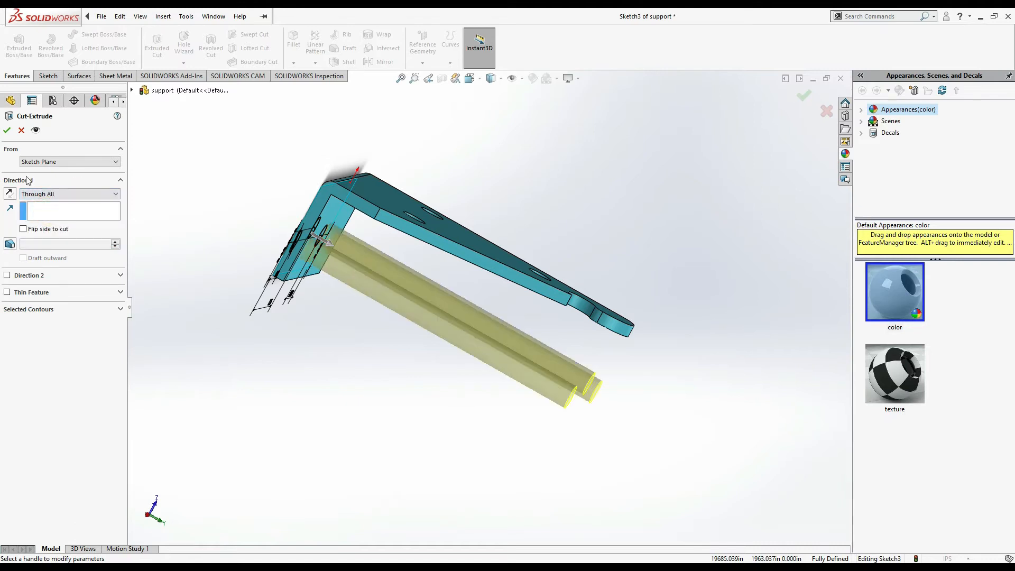
{"action": "left_click", "coordinate": [7, 131]}
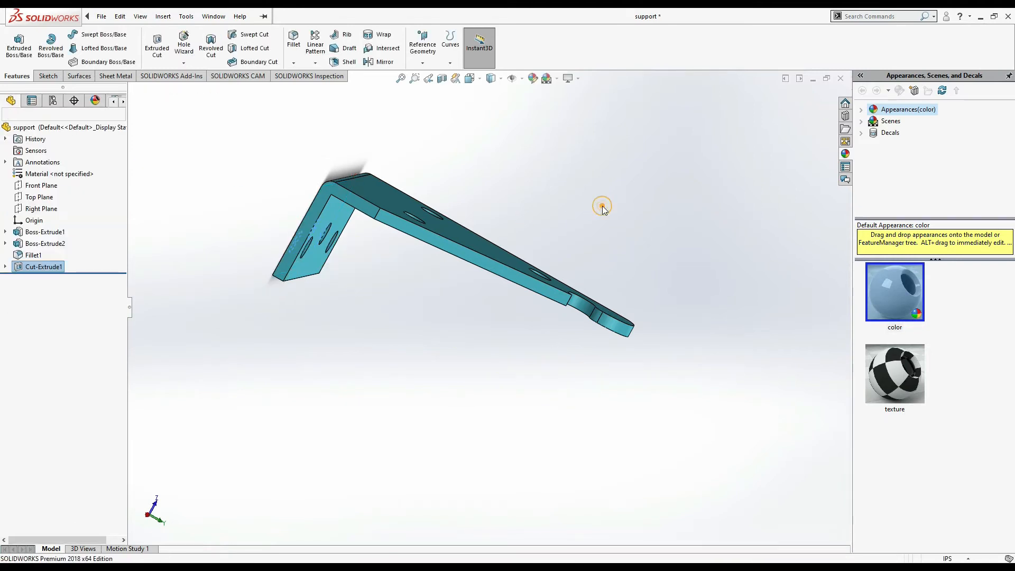
Step: Inspect the bracket with its flange holes from several sides and show it in isometric view
{"action": "middle_click_drag", "start_coordinate": [659, 237], "coordinate": [687, 490]}
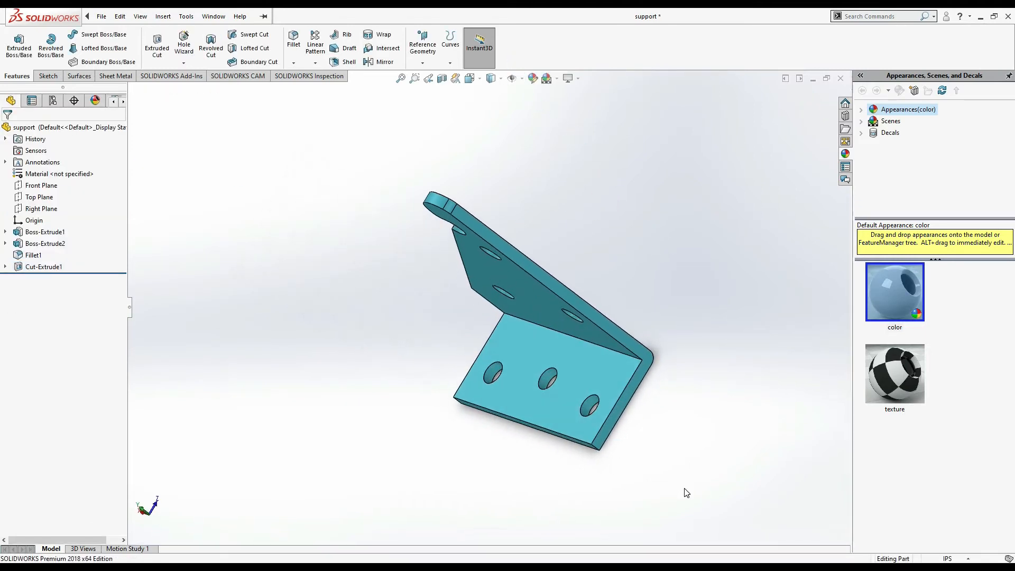
{"action": "middle_click_drag", "start_coordinate": [543, 486], "coordinate": [312, 349]}
{"action": "key", "text": "space"}
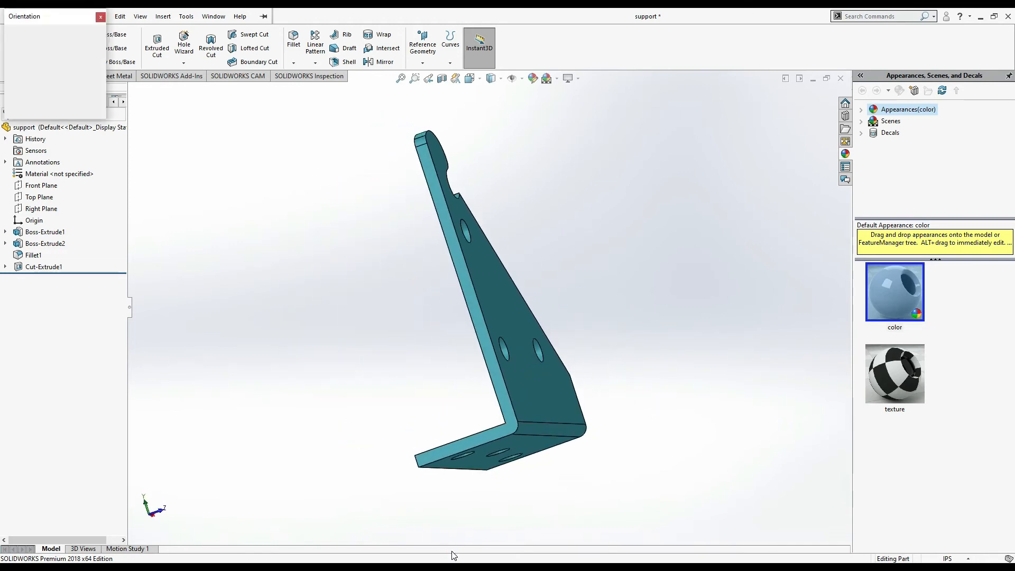
{"action": "left_click", "coordinate": [405, 244]}
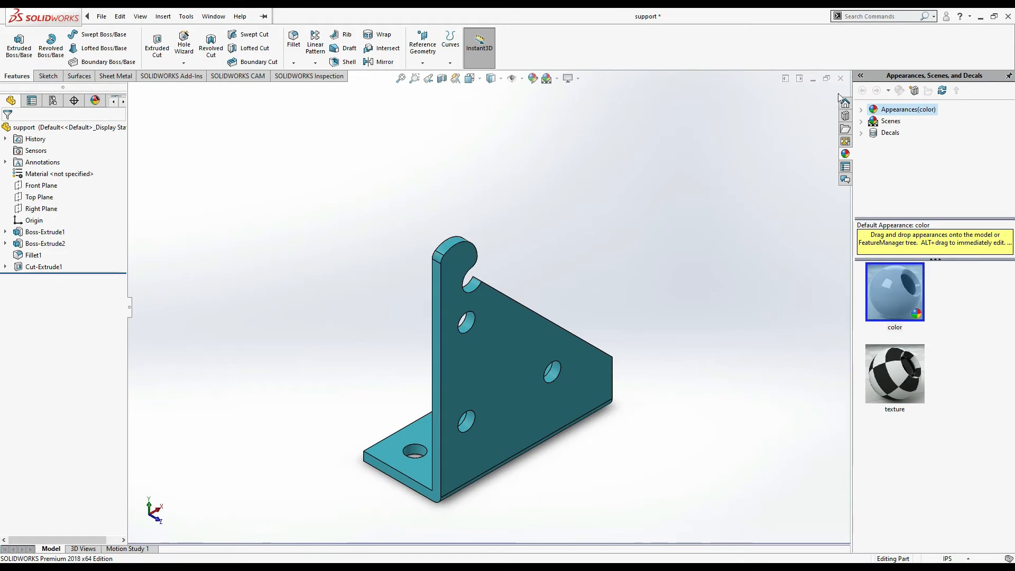
Step: Save and close the support part and create a new part document
{"action": "left_click", "coordinate": [840, 78]}
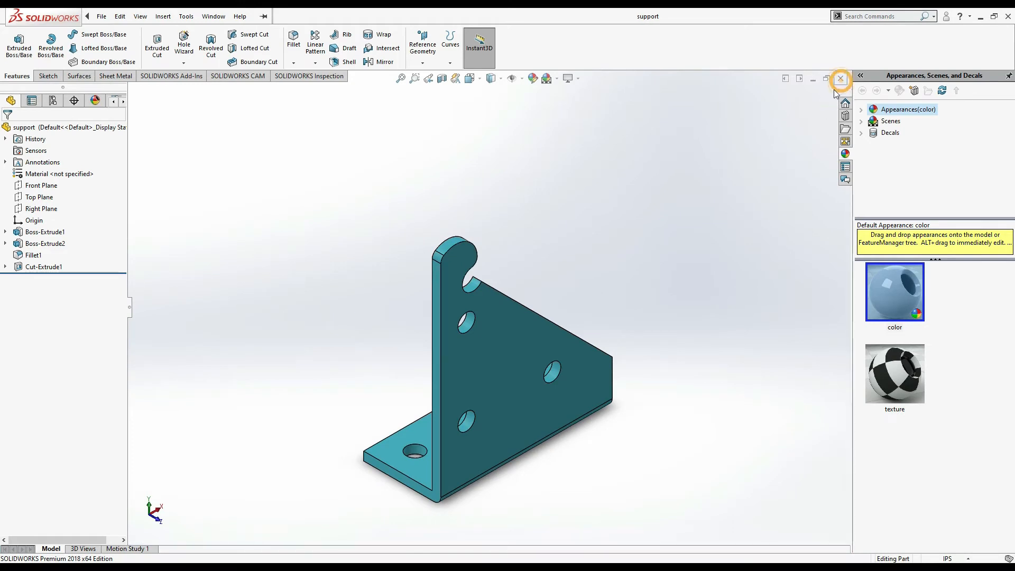
{"action": "left_click", "coordinate": [98, 16]}
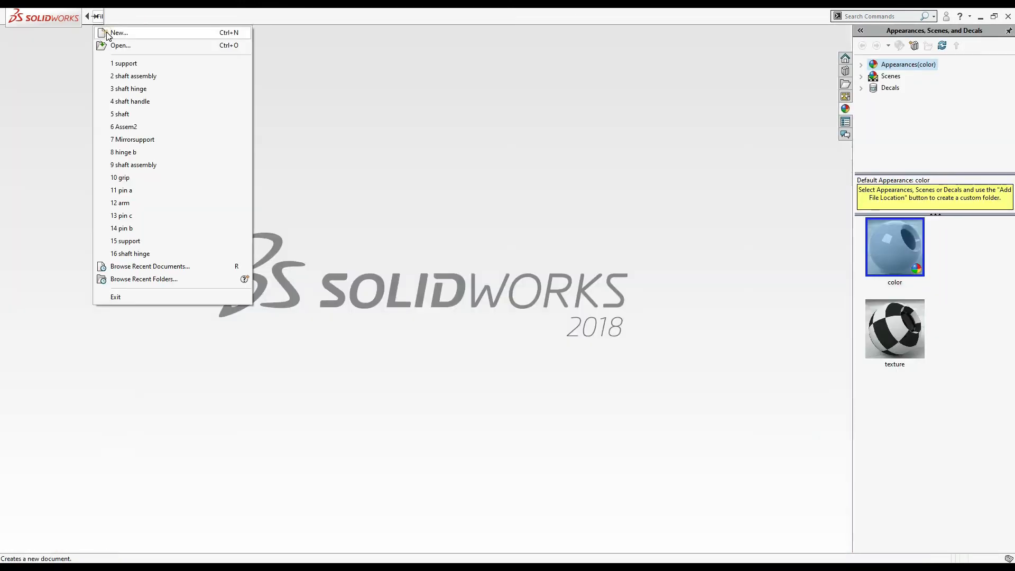
{"action": "left_click", "coordinate": [109, 32]}
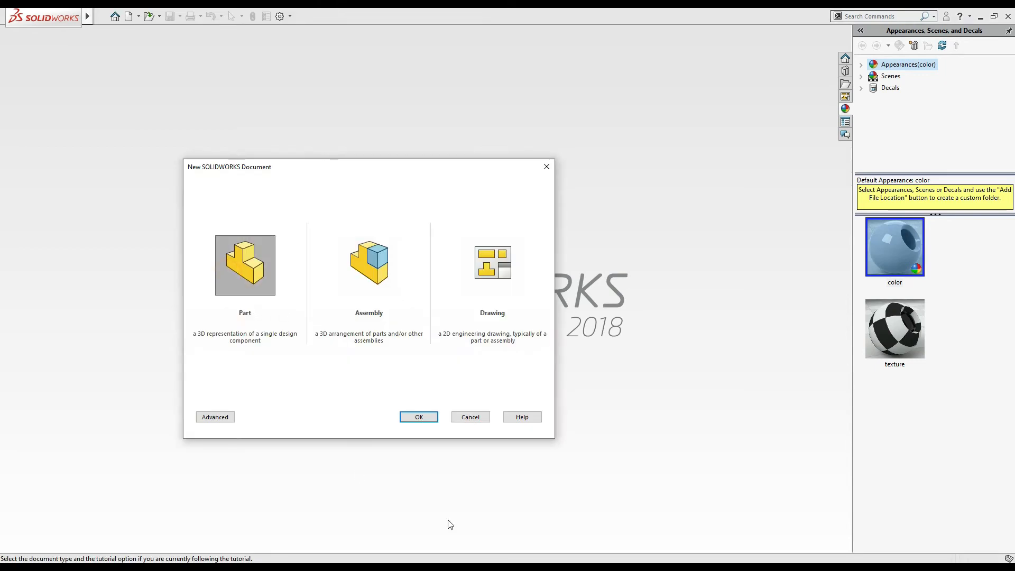
{"action": "left_click", "coordinate": [406, 417]}
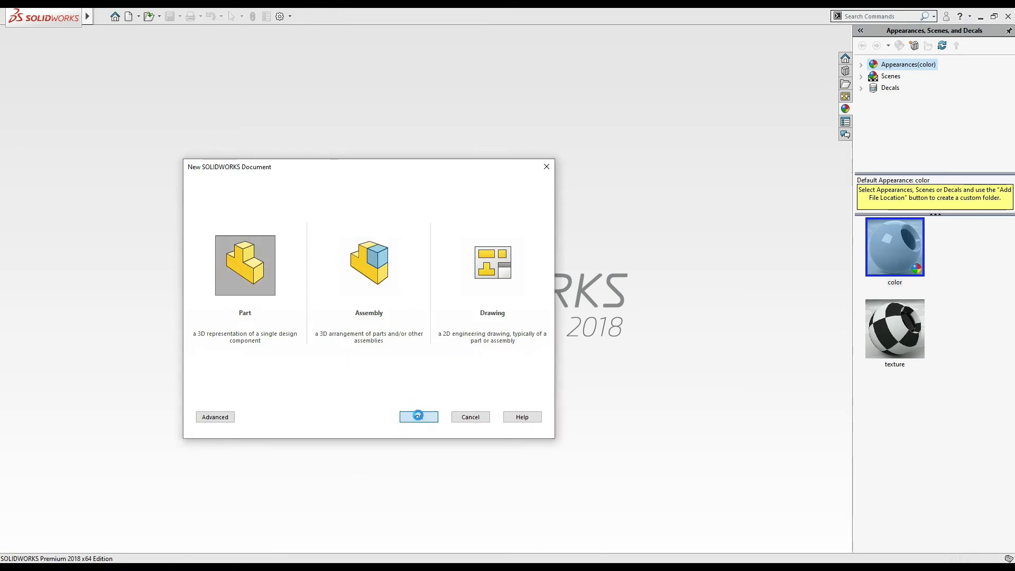
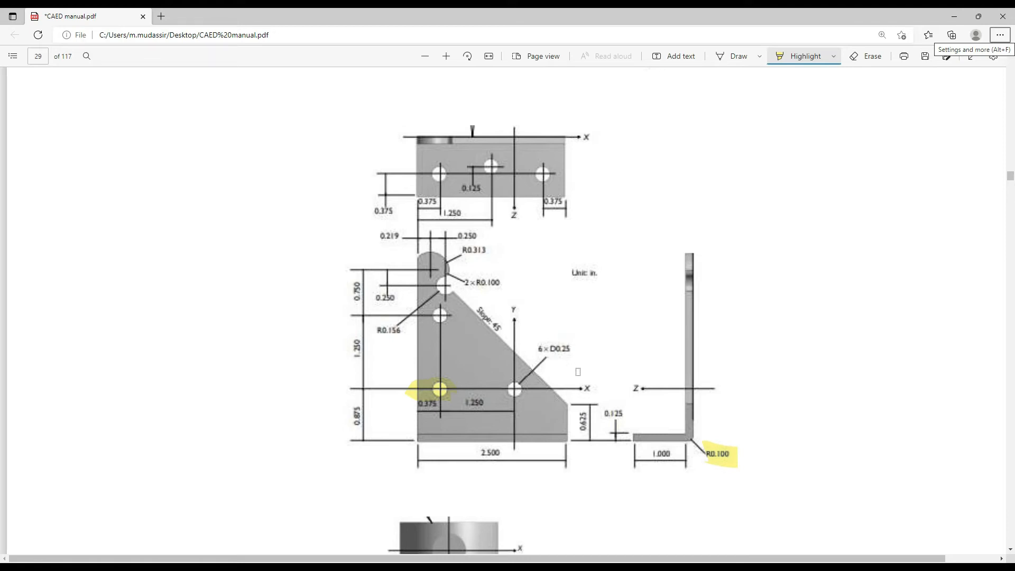
Step: Switch to the CAED manual PDF, go to page 7 and show the detail drawing of the arm
{"action": "left_click", "coordinate": [42, 57]}
{"action": "key", "text": "Return"}
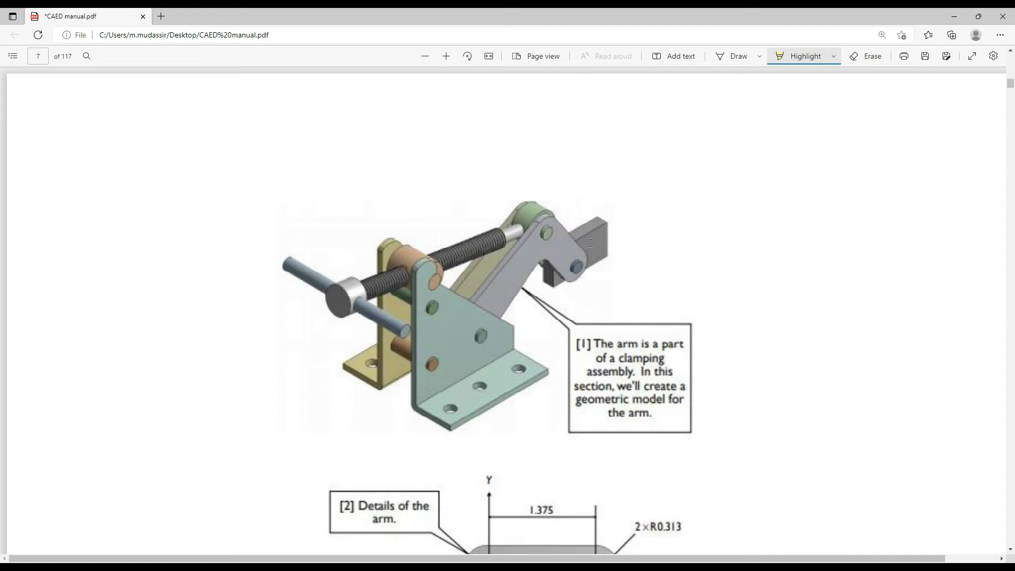
{"action": "scroll", "coordinate": [831, 258], "scroll_direction": "down", "scroll_amount": 3}
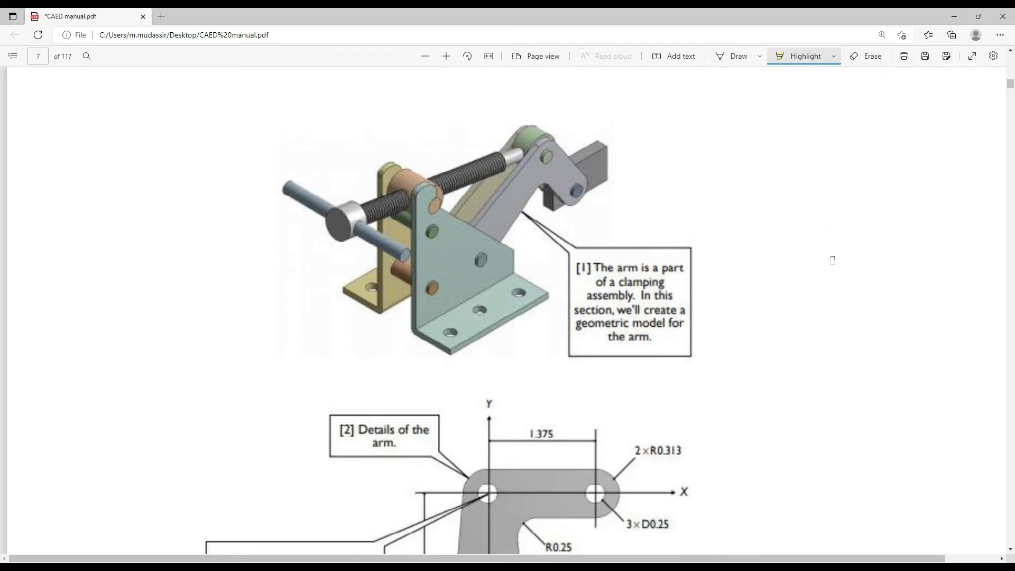
{"action": "scroll", "coordinate": [832, 261], "scroll_direction": "down", "scroll_amount": 9}
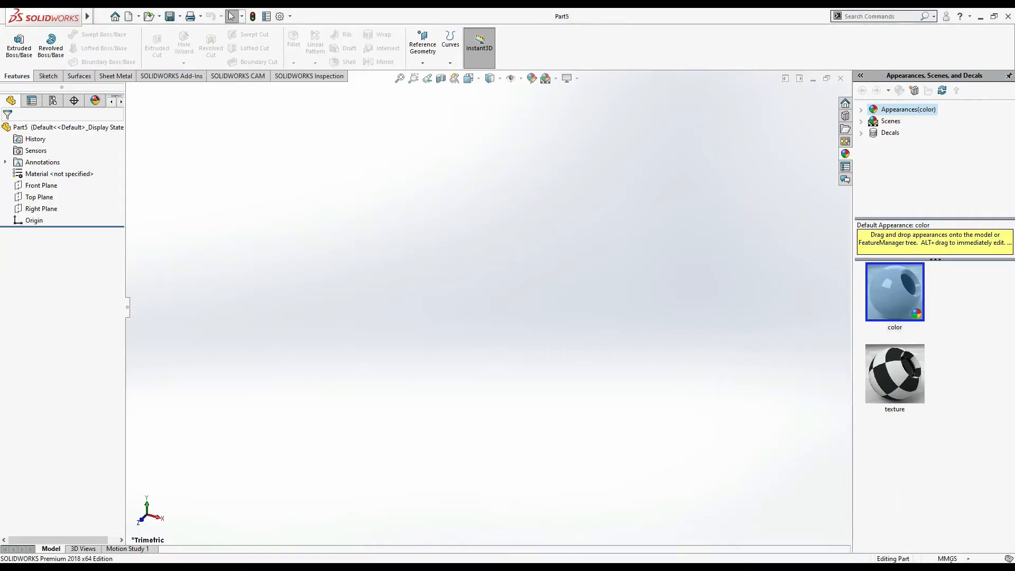
Step: Set the new part's units to IPS (inch, pound, second) and start a sketch on the Front Plane
{"action": "left_click", "coordinate": [950, 559]}
{"action": "left_click", "coordinate": [928, 529]}
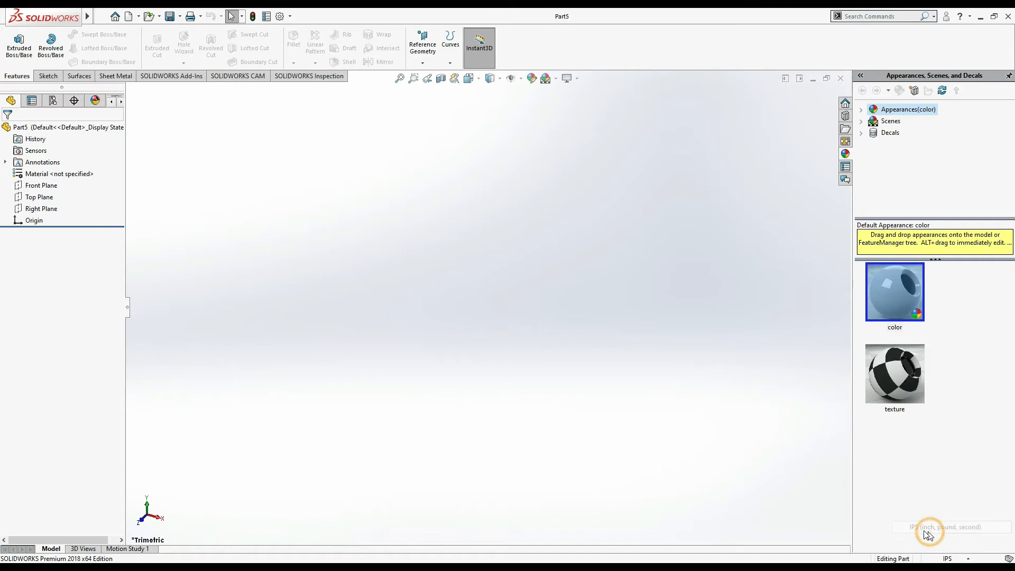
{"action": "left_click", "coordinate": [40, 185]}
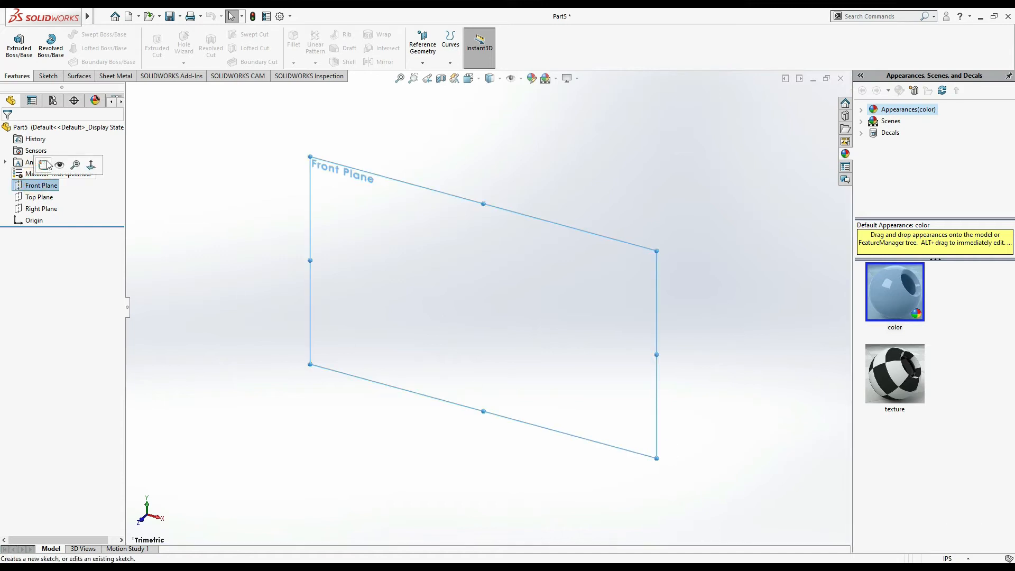
{"action": "left_click", "coordinate": [45, 165]}
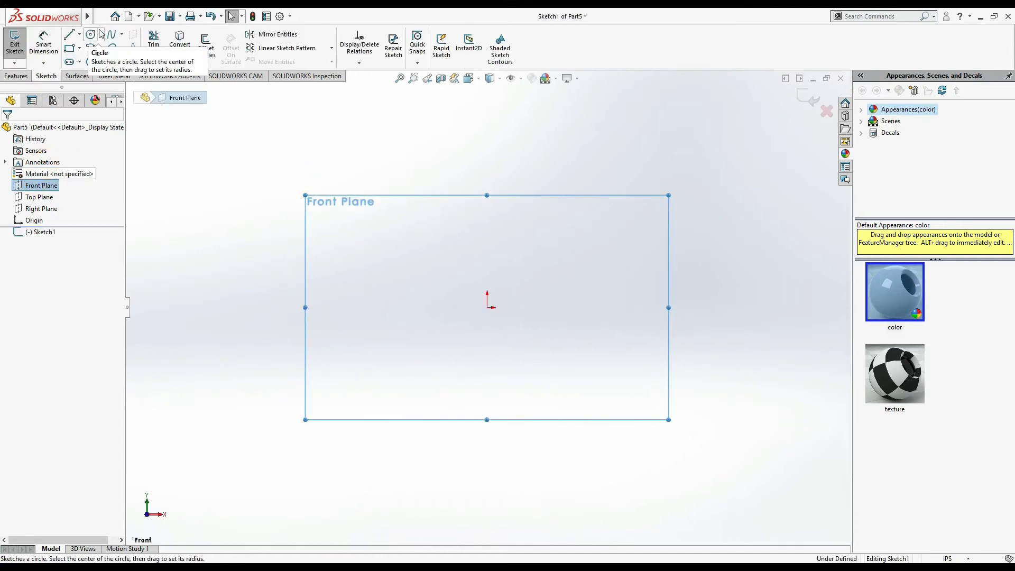
{"action": "left_click", "coordinate": [99, 34]}
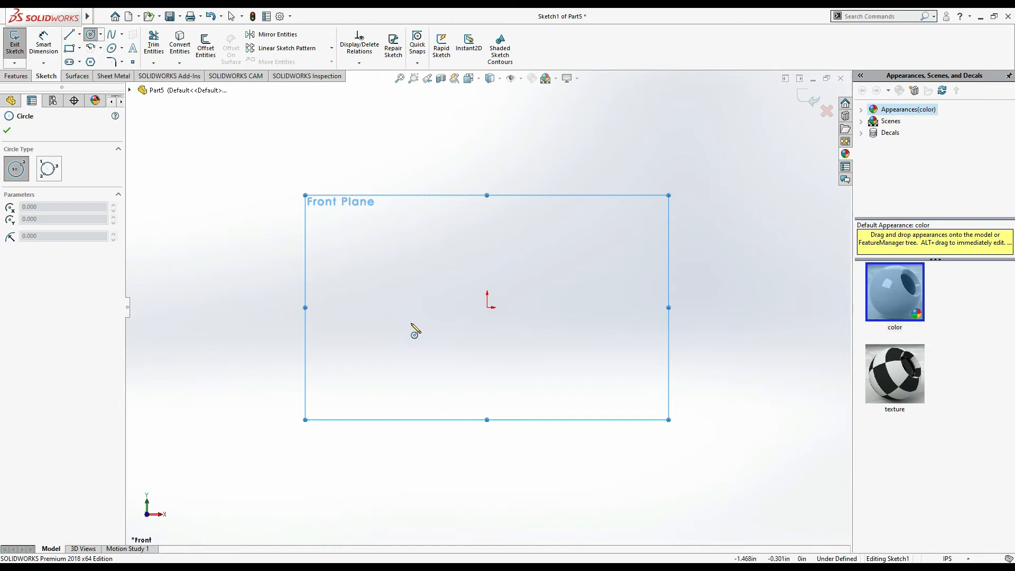
{"action": "key", "text": "alt+Tab"}
{"action": "key", "text": "alt+Tab"}
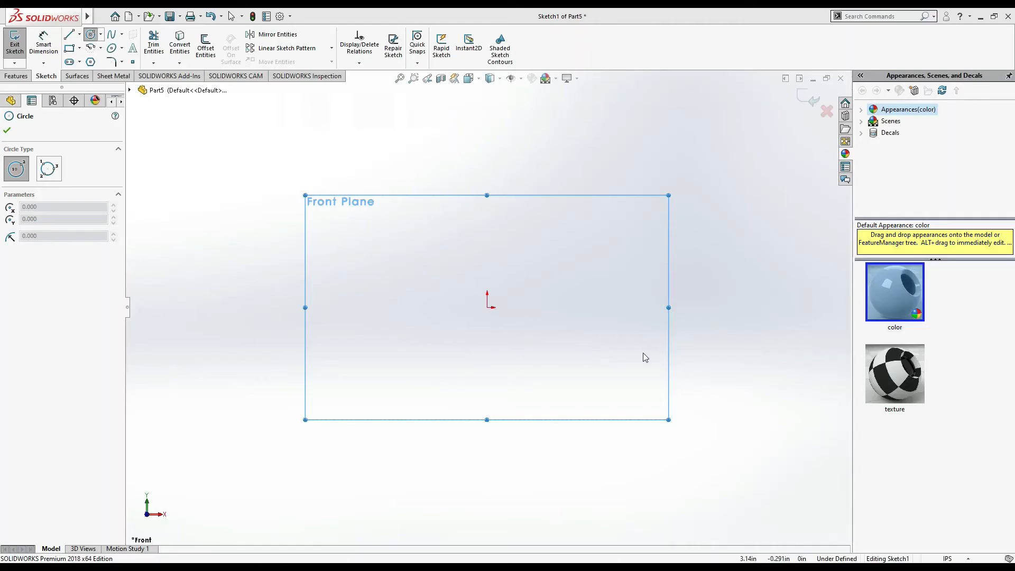
{"action": "left_click", "coordinate": [594, 367]}
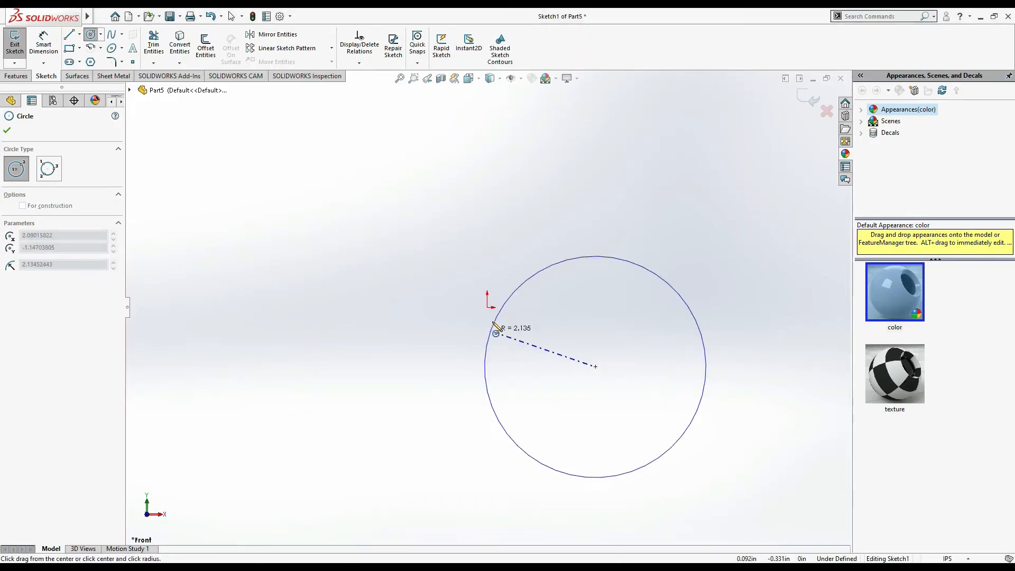
{"action": "key", "text": "Escape"}
Step: Sketch three circles with radii of about 0.99 in at the origin, 0.40 in above it and 0.50 in to the upper right
{"action": "left_click", "coordinate": [91, 34]}
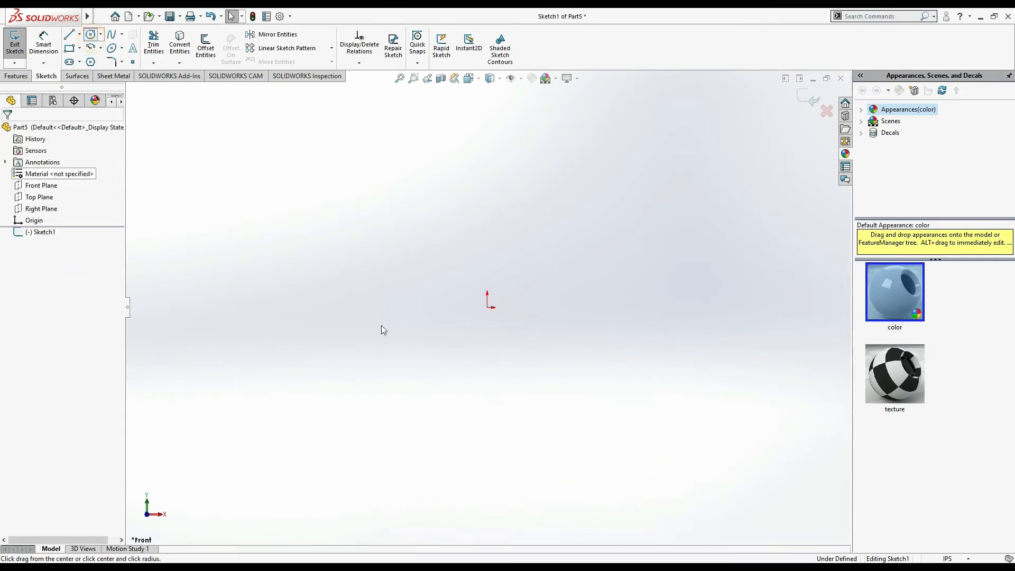
{"action": "left_click_drag", "start_coordinate": [488, 307], "coordinate": [535, 291]}
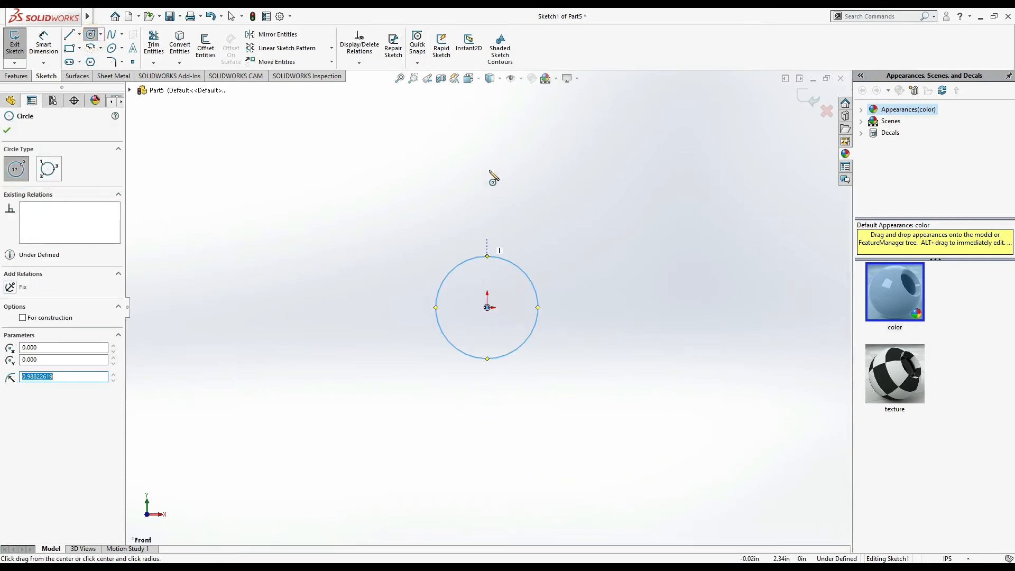
{"action": "left_click", "coordinate": [482, 132]}
{"action": "left_click", "coordinate": [503, 129]}
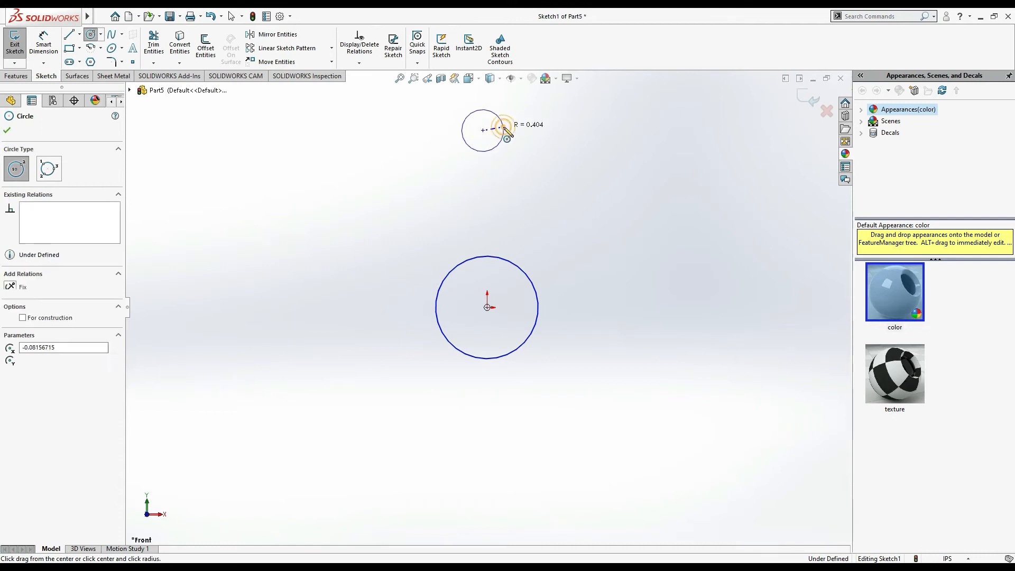
{"action": "left_click", "coordinate": [720, 130]}
{"action": "left_click", "coordinate": [734, 109]}
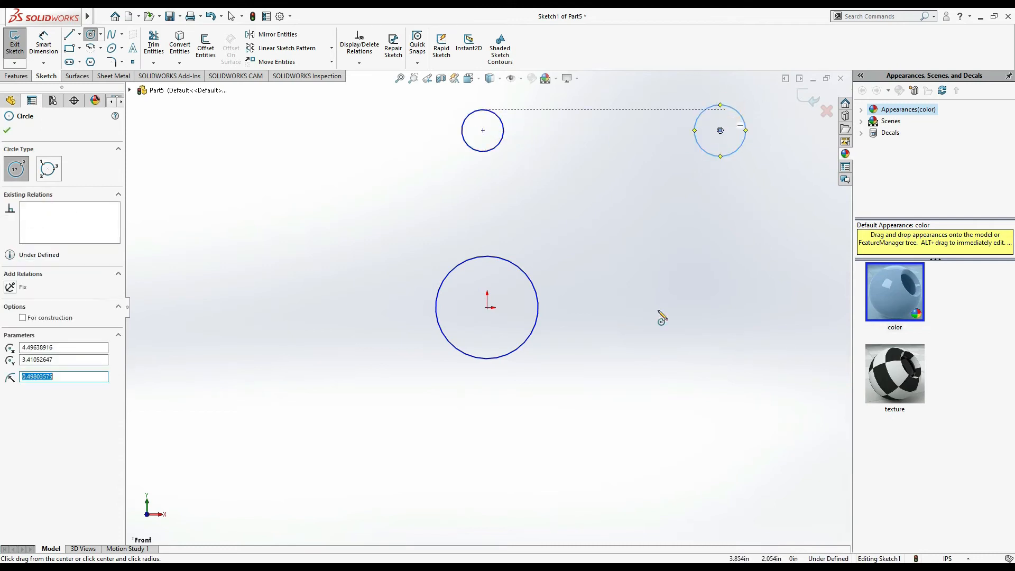
{"action": "key", "text": "Escape"}
Step: Make the upper-left circle's centre vertical with the origin and the upper-right circle's centre horizontal with the upper-left one
{"action": "left_click", "coordinate": [482, 131]}
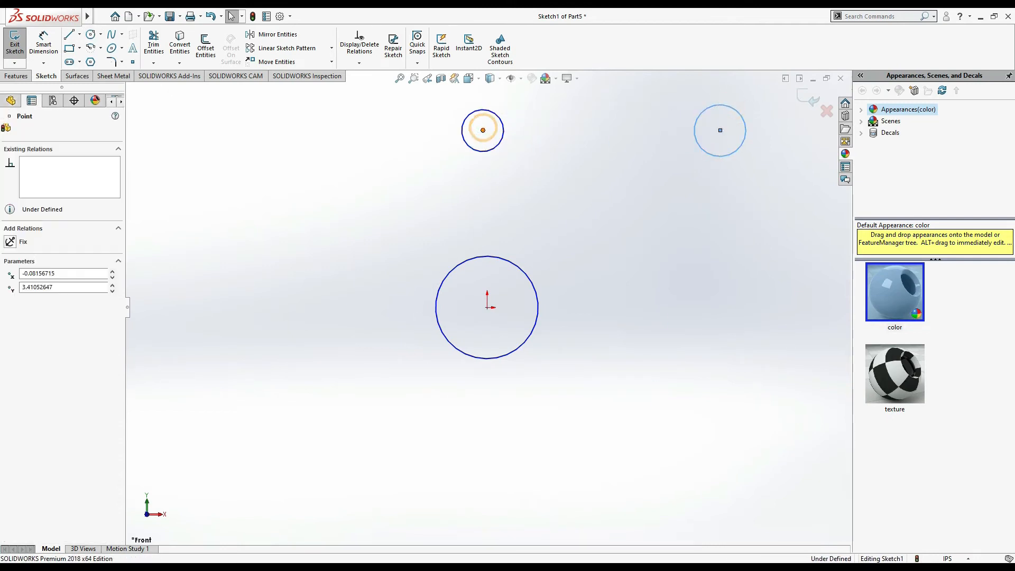
{"action": "left_click", "coordinate": [487, 307], "text": "ctrl"}
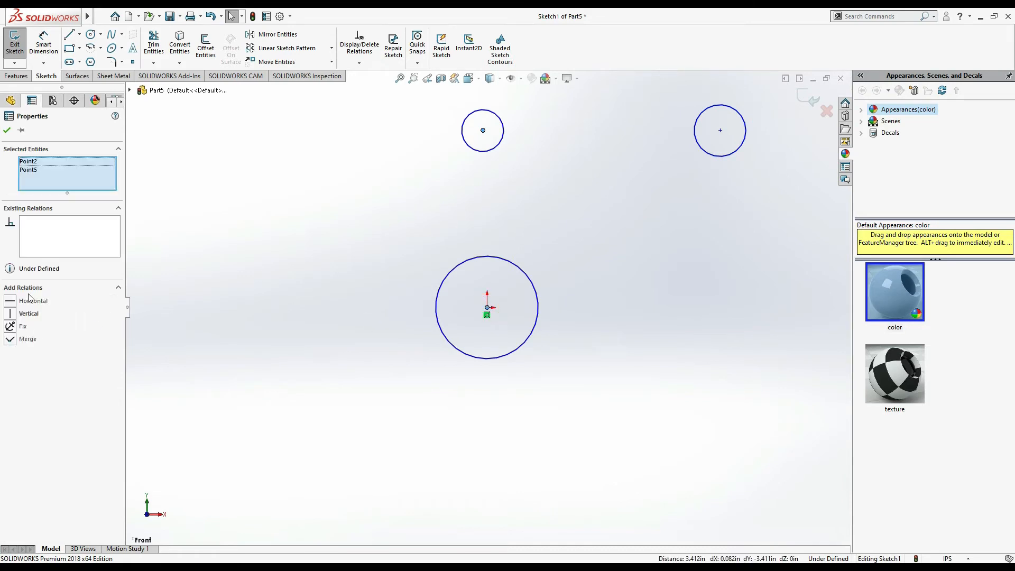
{"action": "left_click", "coordinate": [10, 315]}
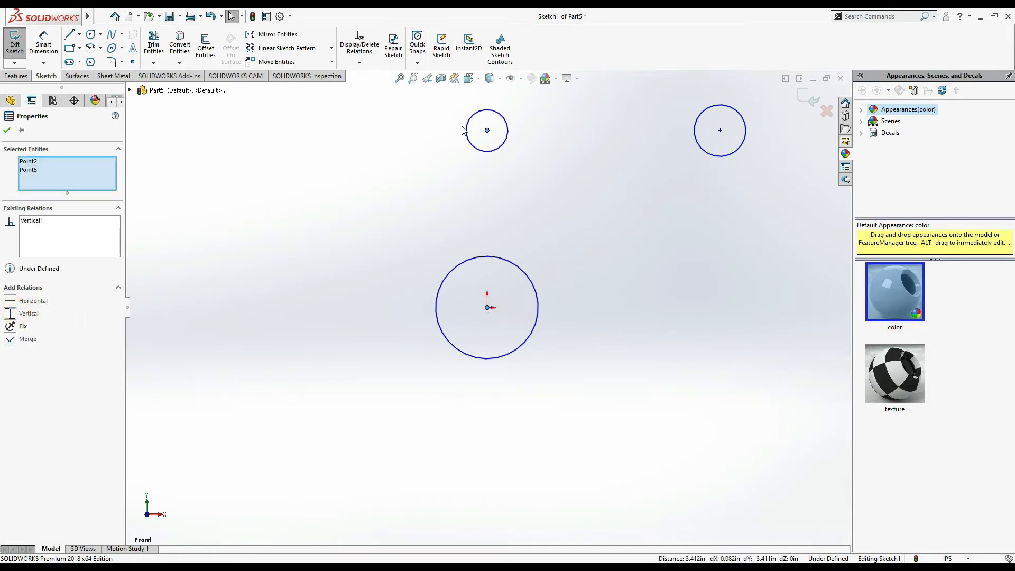
{"action": "key", "text": "Escape"}
{"action": "left_click", "coordinate": [487, 131]}
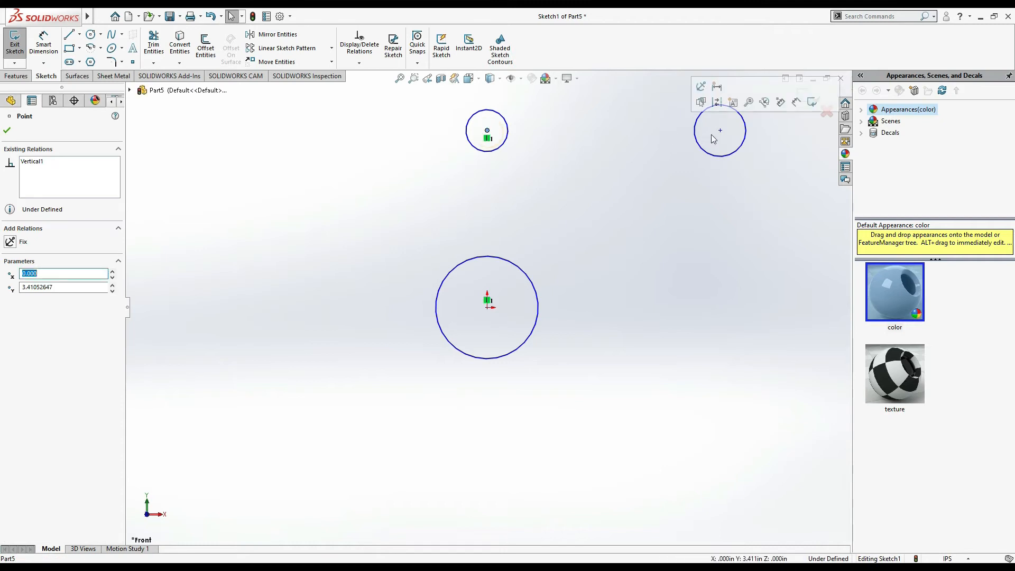
{"action": "left_click", "coordinate": [720, 131]}
{"action": "left_click", "coordinate": [487, 131], "text": "ctrl"}
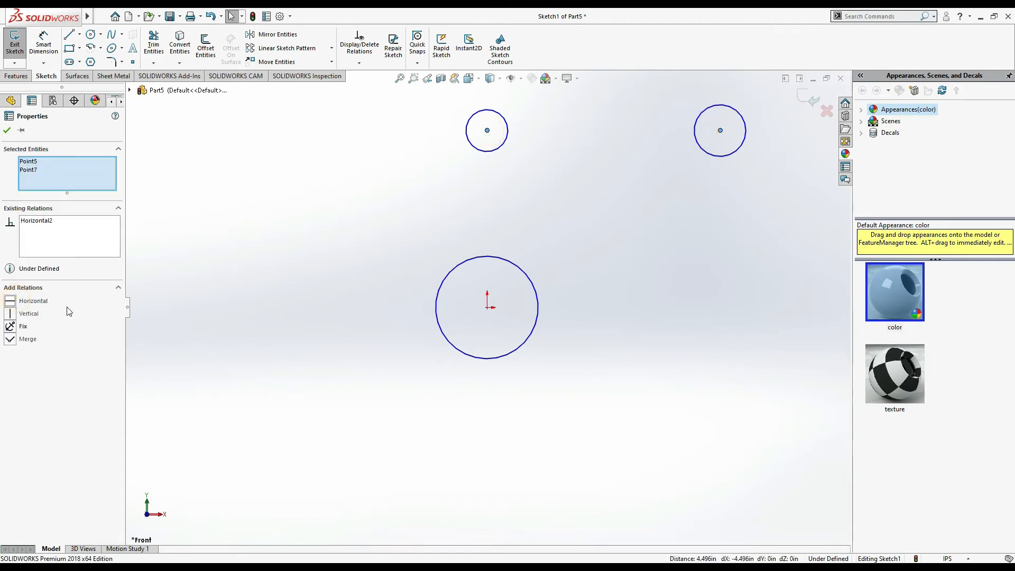
Step: Apply an Equal relation to all three circles
{"action": "key", "text": "z"}
{"action": "mouse_move", "coordinate": [735, 435]}
{"action": "left_mouse_down"}
{"action": "mouse_move", "coordinate": [585, 204]}
{"action": "mouse_move", "coordinate": [395, 141]}
{"action": "left_mouse_up"}
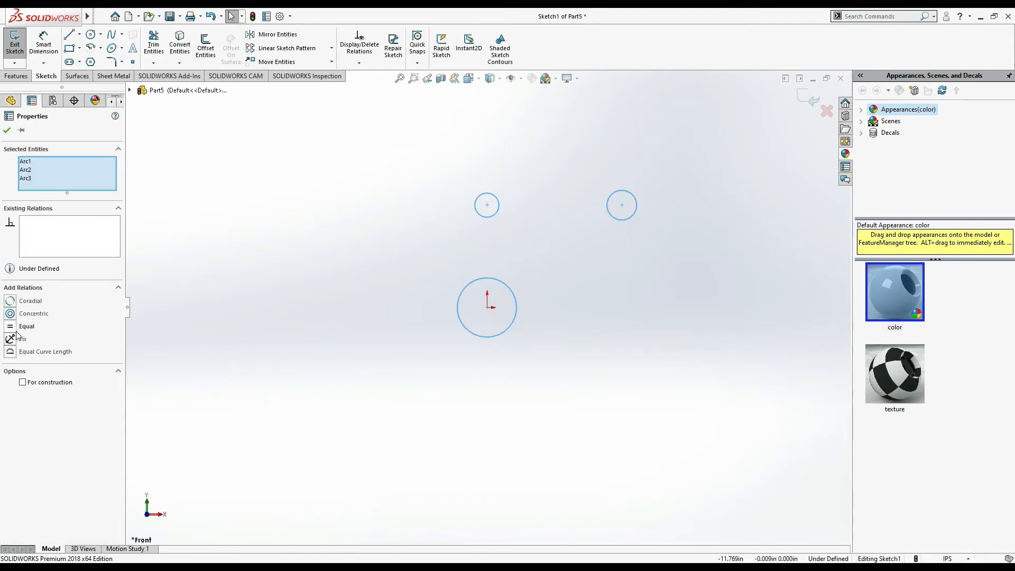
{"action": "left_click", "coordinate": [13, 328]}
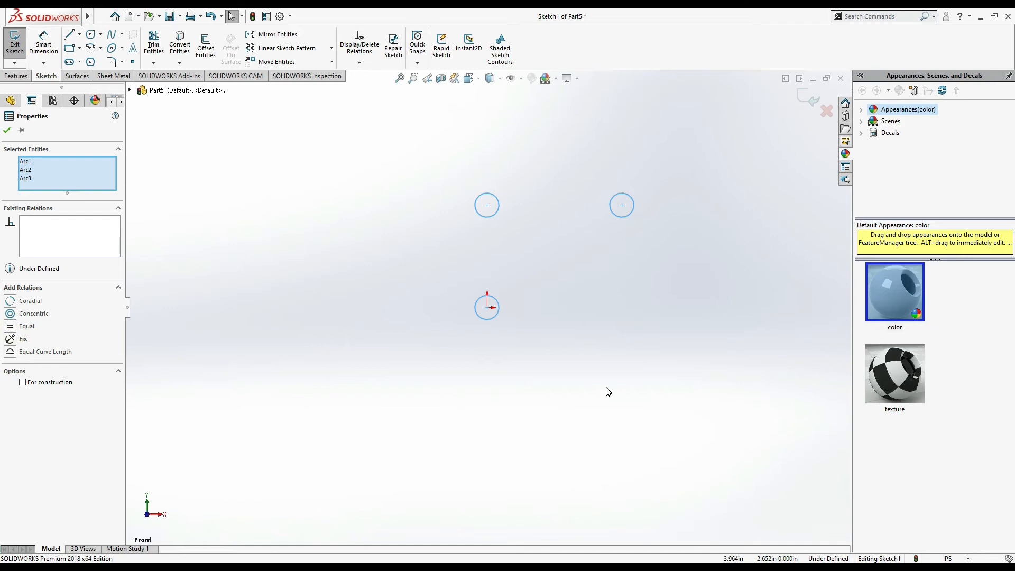
Step: Check the arm drawing in the PDF and sketch larger concentric circles around the origin circle and the upper-left circle, the latter about 0.84 in radius
{"action": "key", "text": "alt+Tab"}
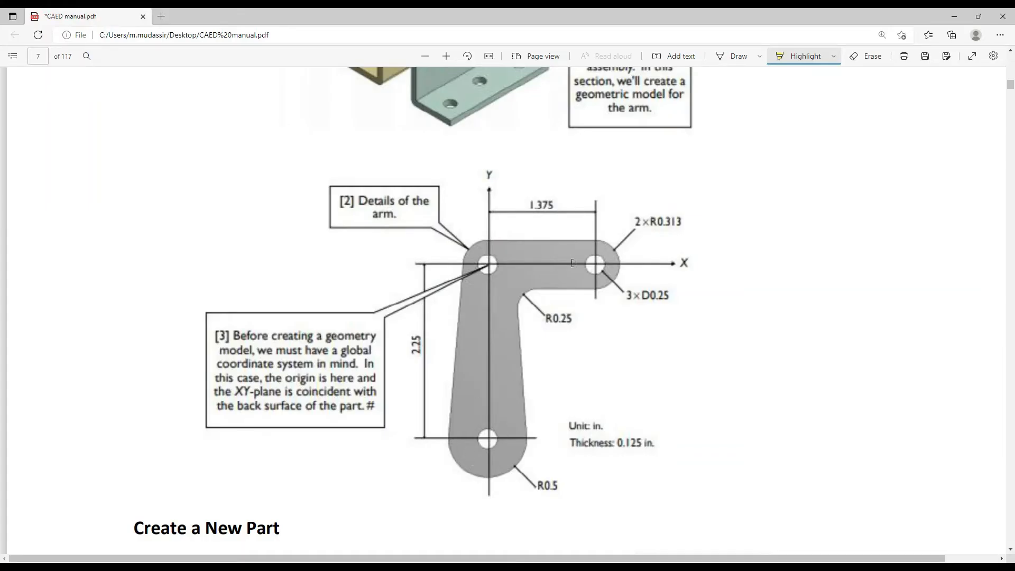
{"action": "key", "text": "alt+Tab"}
{"action": "left_click", "coordinate": [90, 35]}
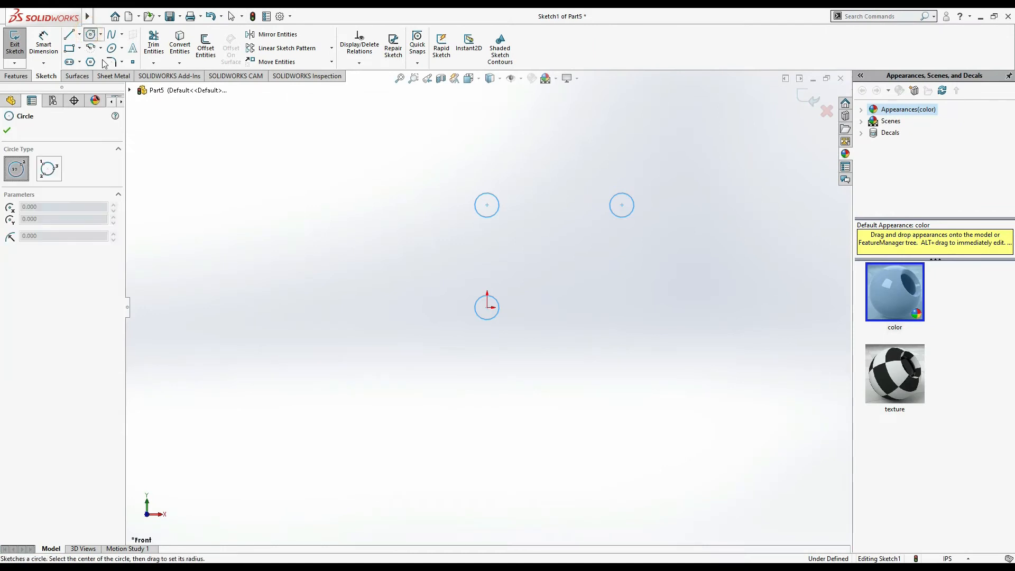
{"action": "left_click", "coordinate": [487, 307]}
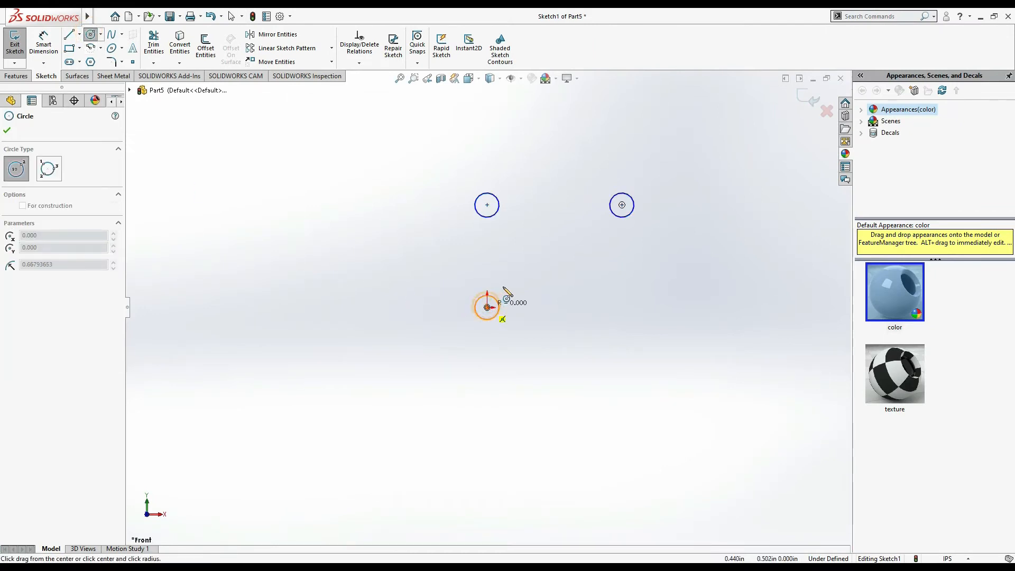
{"action": "left_click", "coordinate": [514, 280]}
{"action": "left_click", "coordinate": [487, 204]}
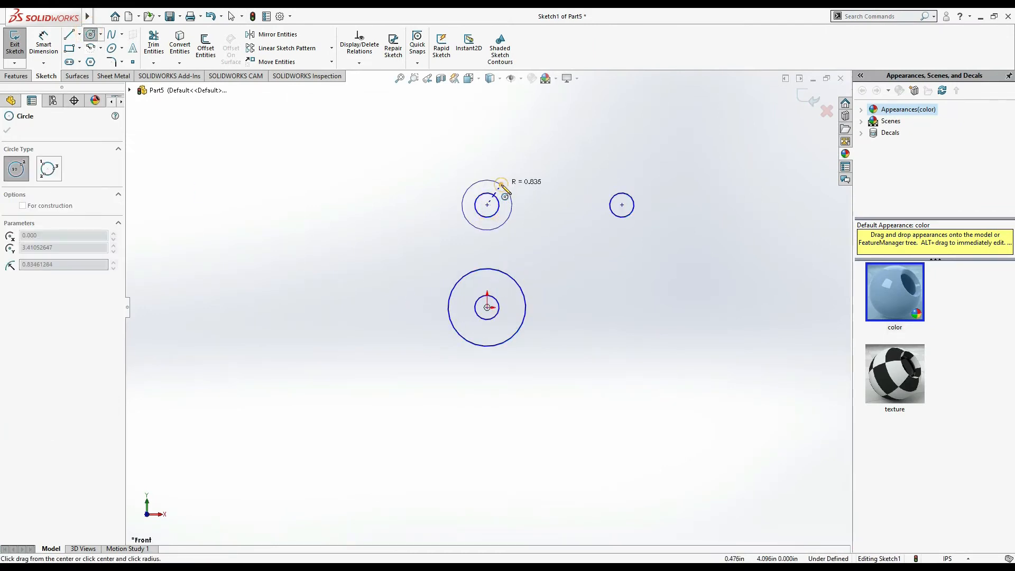
Step: Sketch a larger concentric circle around each of the two upper small circles, with radii of about 0.835 in and 1.233 in
{"action": "left_click", "coordinate": [504, 187]}
{"action": "left_click", "coordinate": [623, 206]}
{"action": "left_click", "coordinate": [651, 181]}
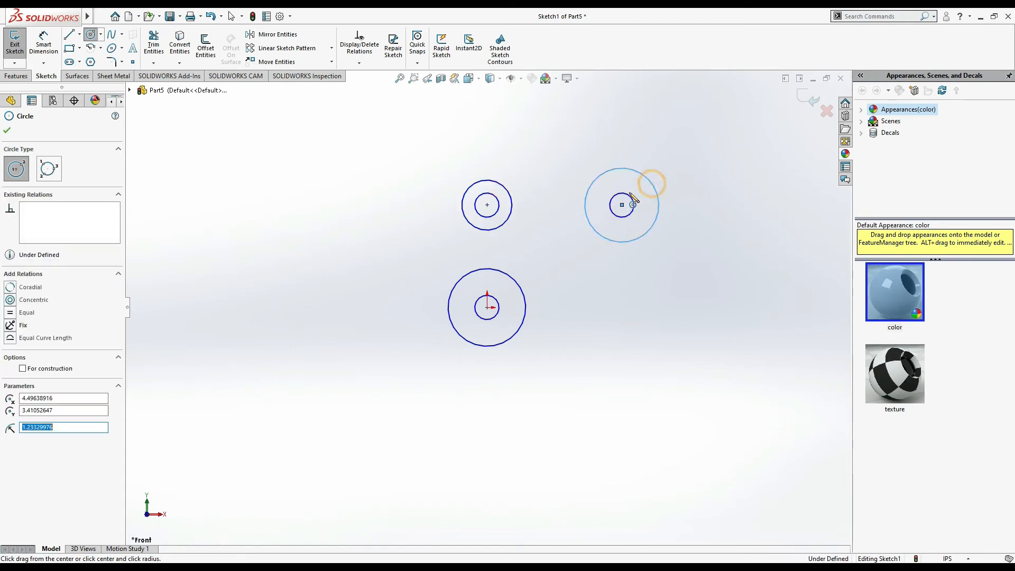
Step: Dimension the vertical distance between the origin and the centre of the circles directly above it as 2.25 in, following the manual's drawing
{"action": "key", "text": "f"}
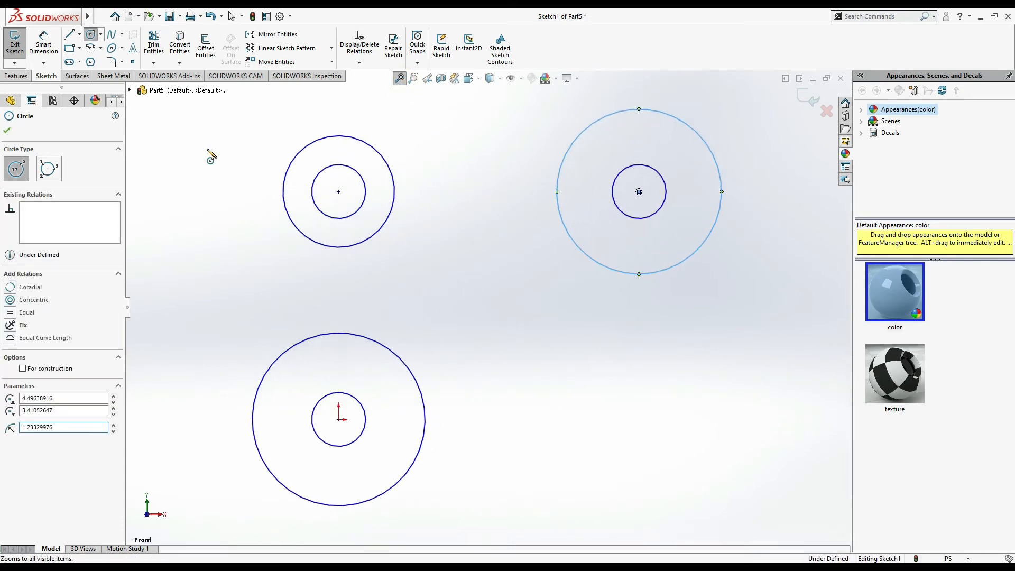
{"action": "left_click", "coordinate": [43, 48]}
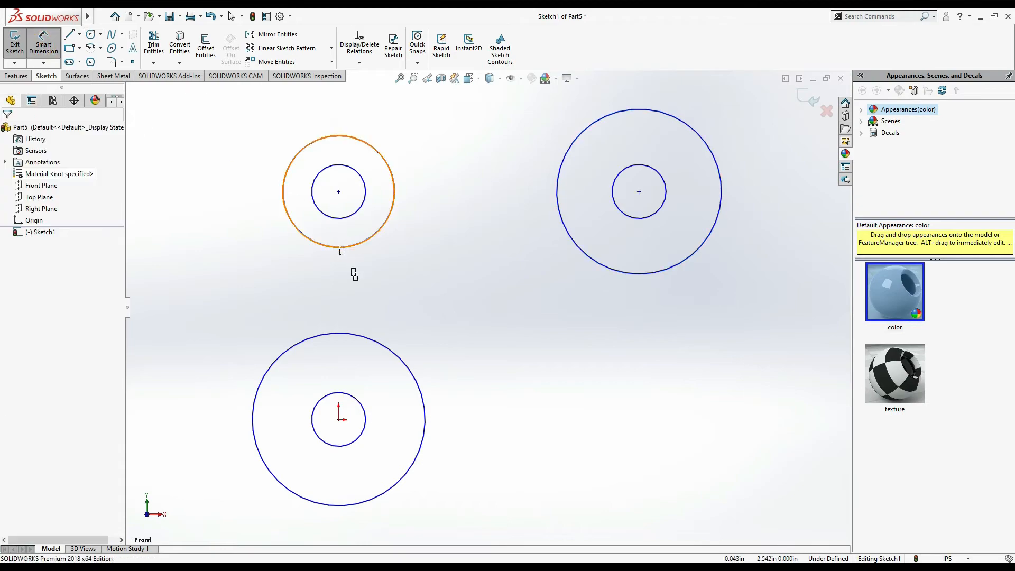
{"action": "key", "text": "alt+Tab"}
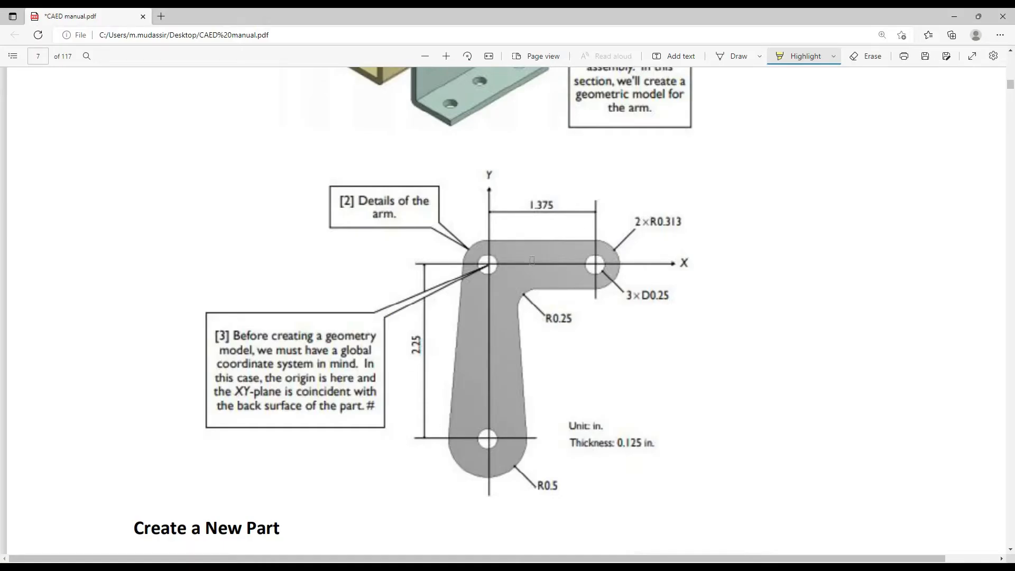
{"action": "key", "text": "alt+Tab"}
{"action": "left_click", "coordinate": [339, 191]}
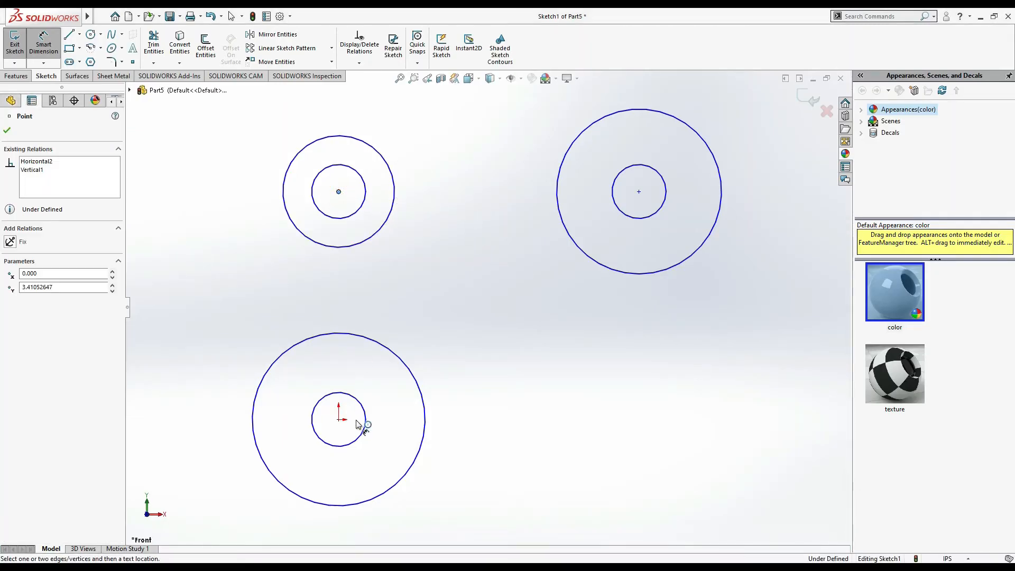
{"action": "left_click", "coordinate": [339, 420]}
{"action": "left_click", "coordinate": [339, 317]}
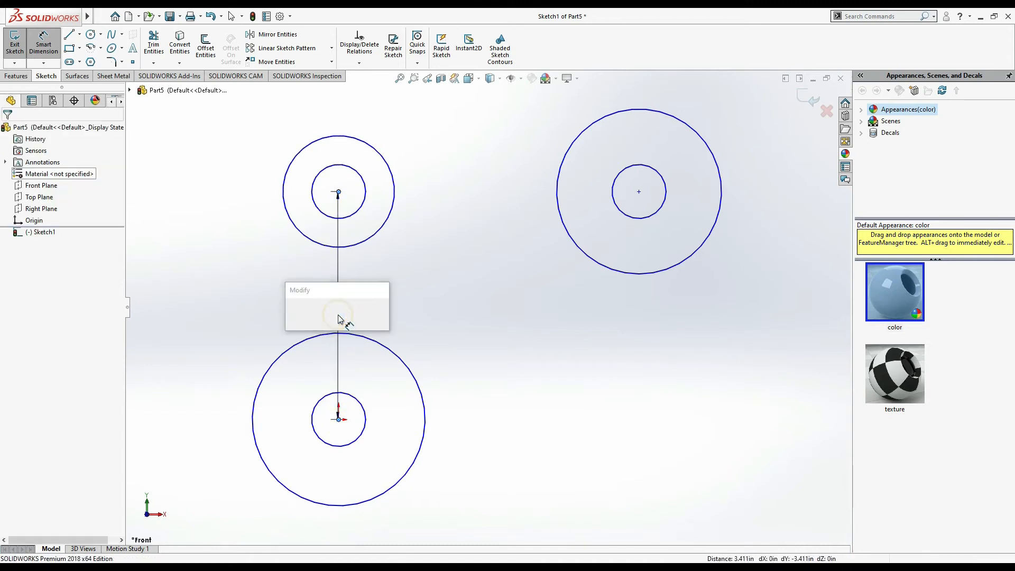
{"action": "type", "text": "2.25"}
{"action": "key", "text": "Return"}
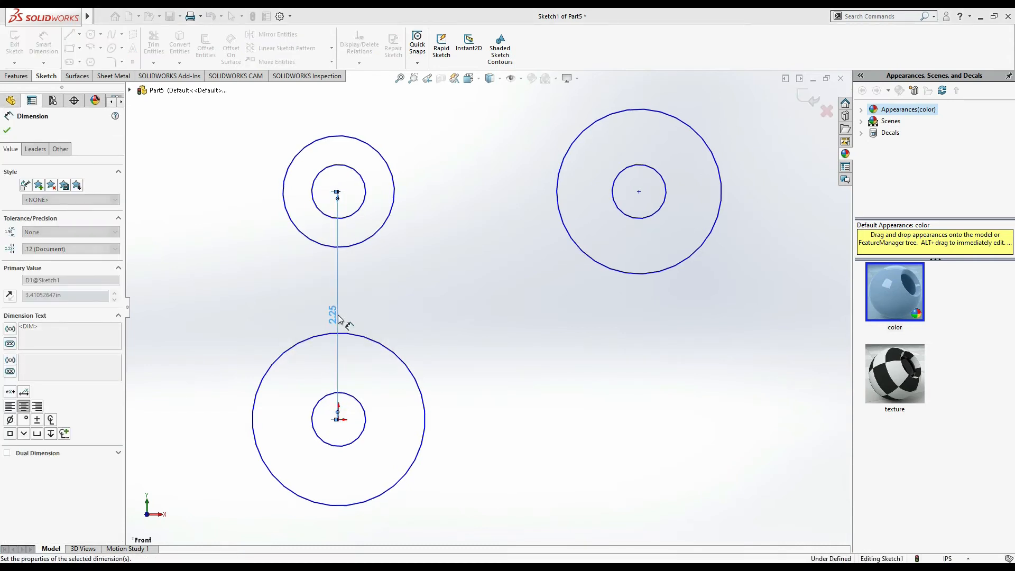
{"action": "key", "text": "alt+Tab"}
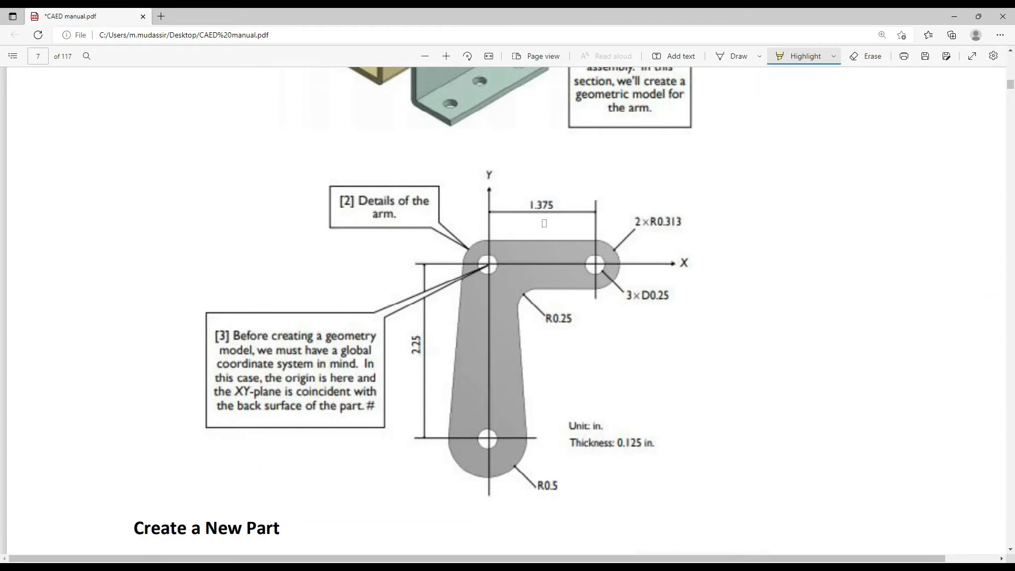
{"action": "key", "text": "alt+Tab"}
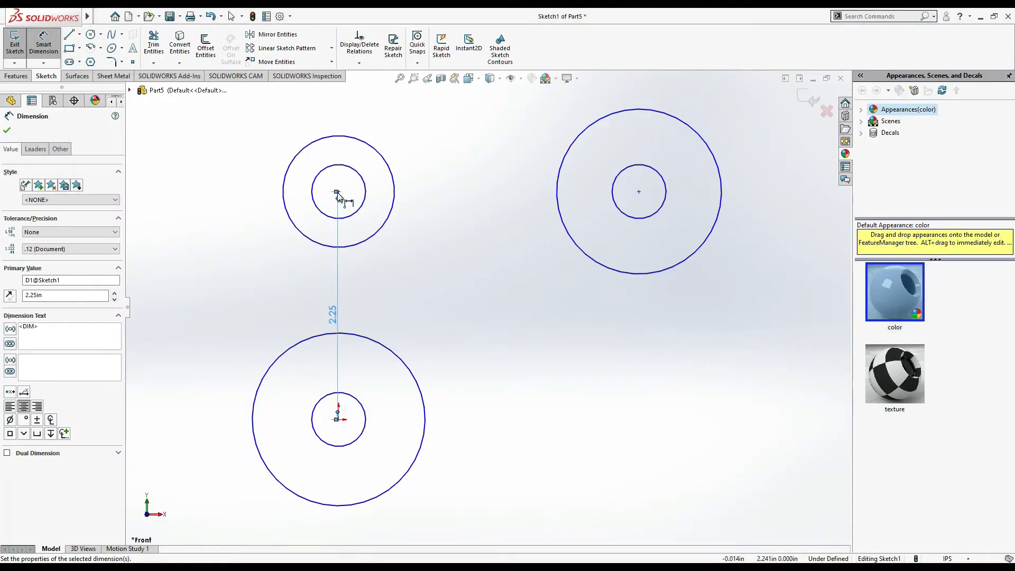
{"action": "left_click", "coordinate": [339, 192]}
{"action": "left_click", "coordinate": [344, 253]}
{"action": "left_click", "coordinate": [339, 192]}
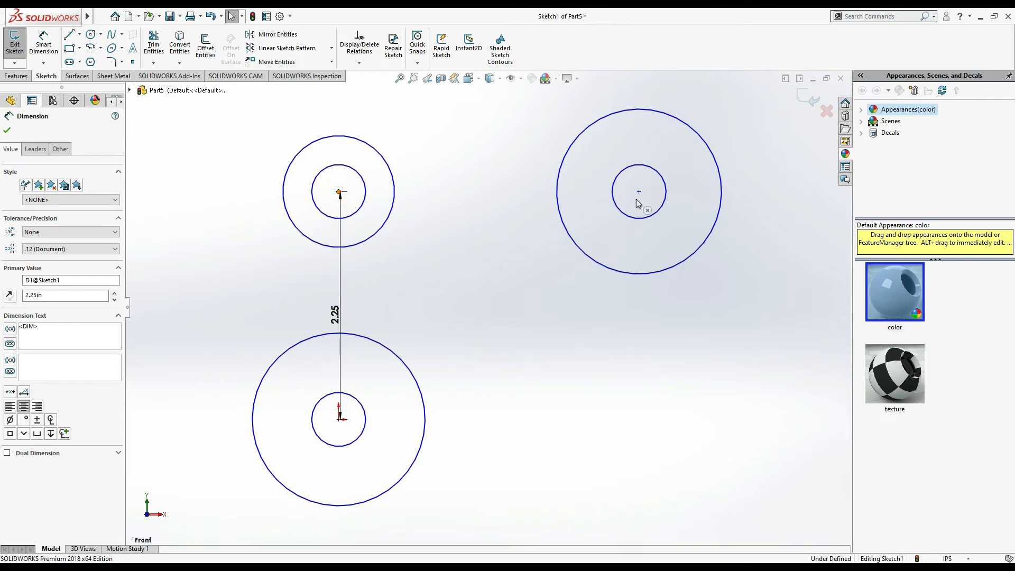
{"action": "left_click", "coordinate": [7, 130]}
Step: Dimension the horizontal distance between the centres of the two upper circle pairs as 1.375 in and check it against the manual's drawing
{"action": "left_click", "coordinate": [43, 44]}
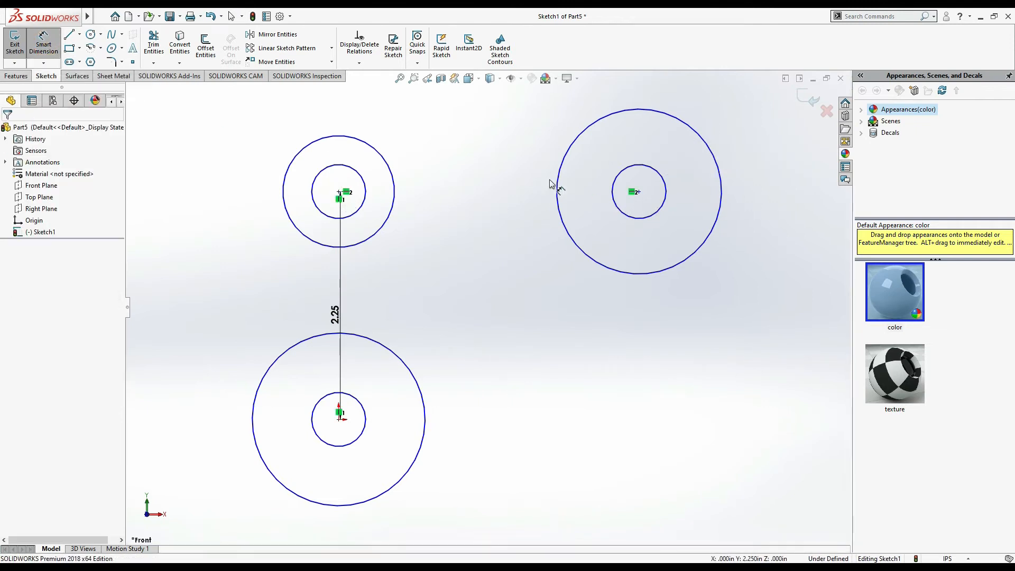
{"action": "left_click", "coordinate": [639, 192]}
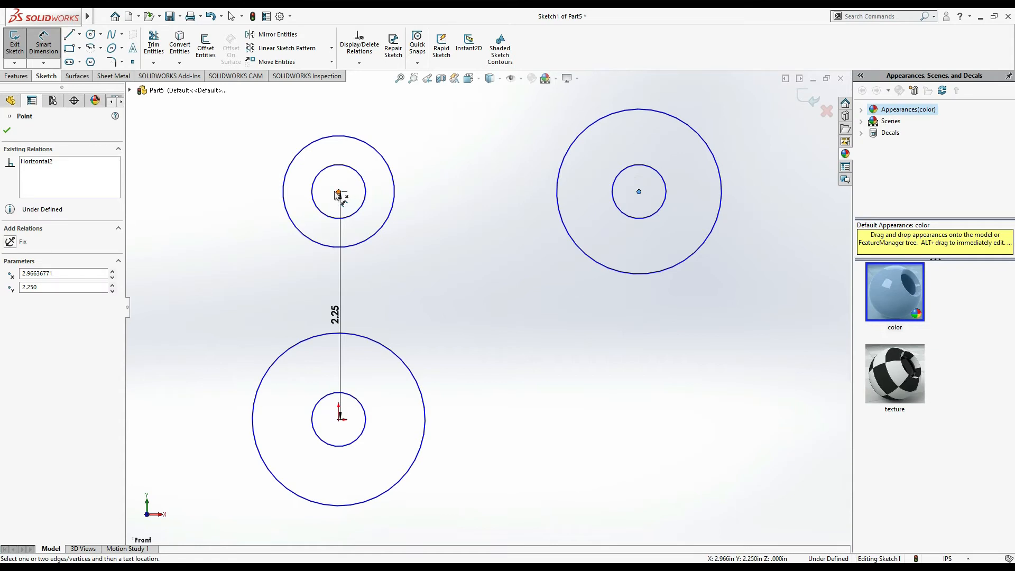
{"action": "left_click", "coordinate": [339, 192]}
{"action": "left_click", "coordinate": [453, 199]}
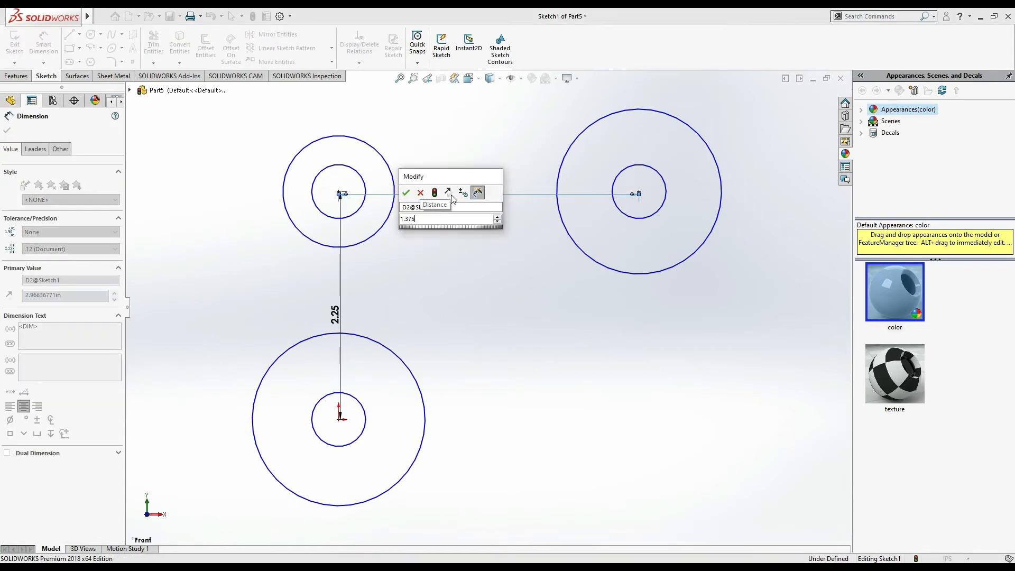
{"action": "key", "text": "Return"}
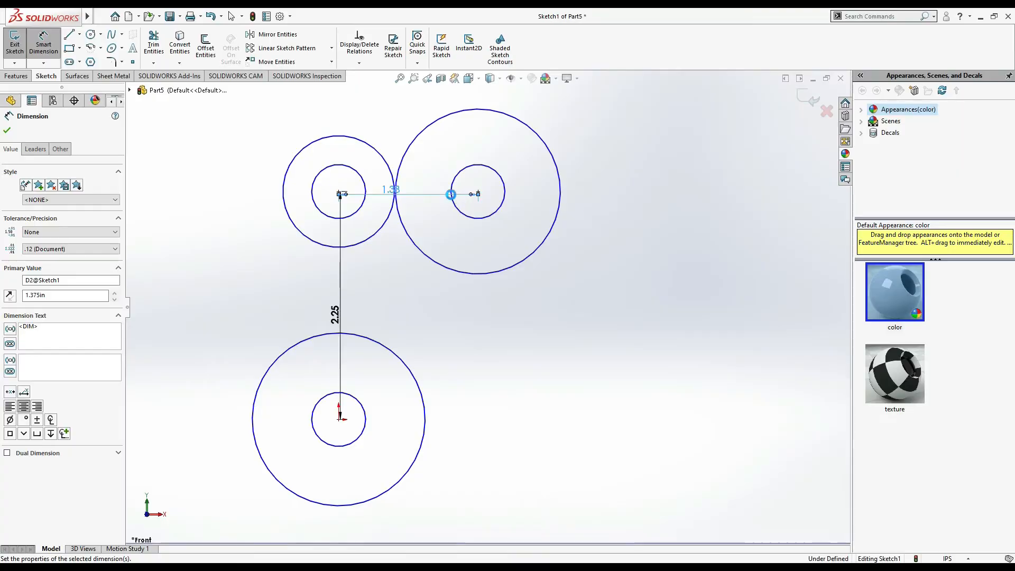
{"action": "key", "text": "alt+Tab"}
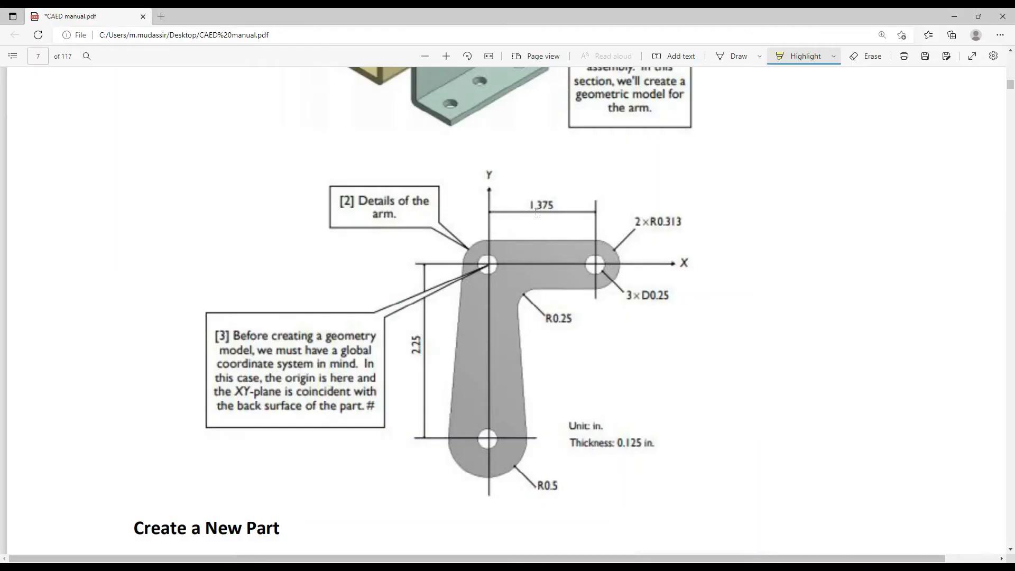
{"action": "key", "text": "alt+Tab"}
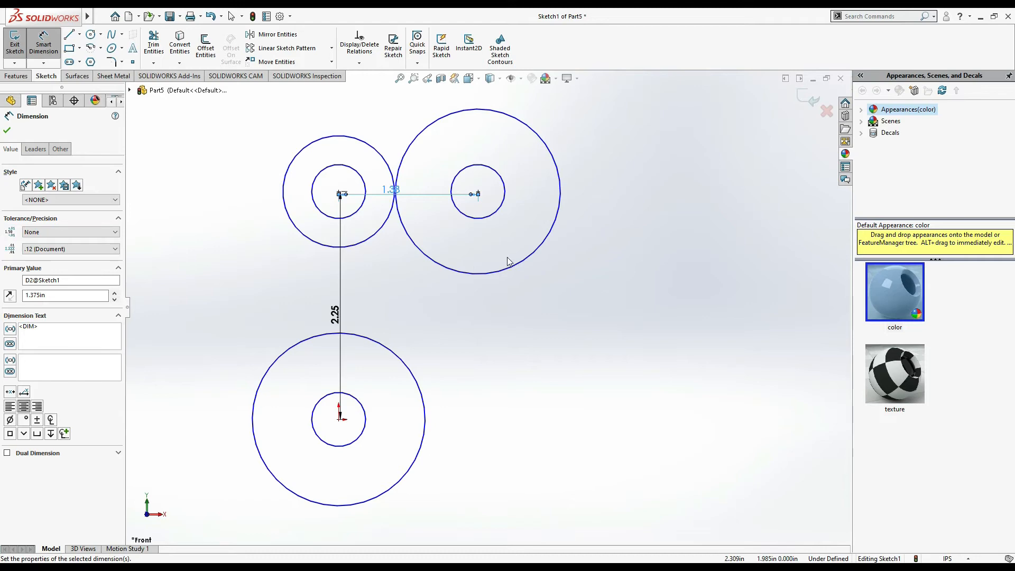
Step: Look up the hole size in the manual's drawing and set the upper-right inner circle's diameter to 0.25 in
{"action": "key", "text": "alt+Tab"}
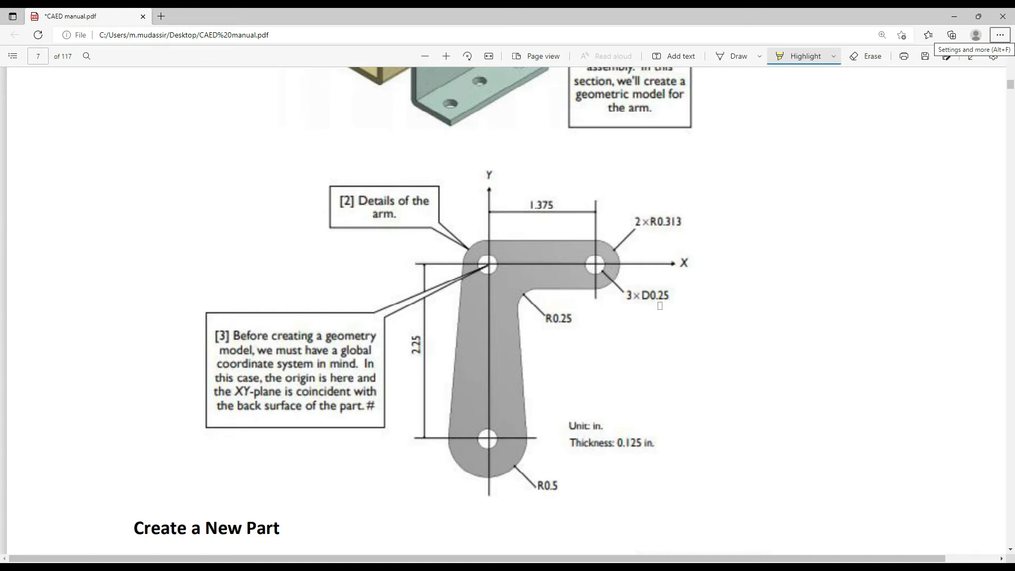
{"action": "key", "text": "alt+Tab"}
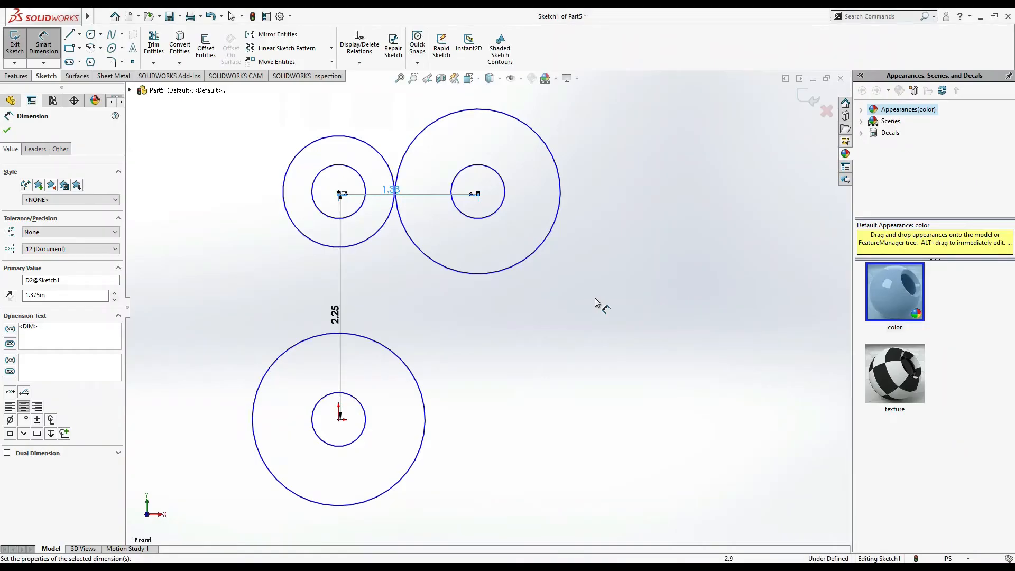
{"action": "left_click", "coordinate": [493, 207]}
{"action": "left_click", "coordinate": [491, 201]}
{"action": "type", "text": "0.25"}
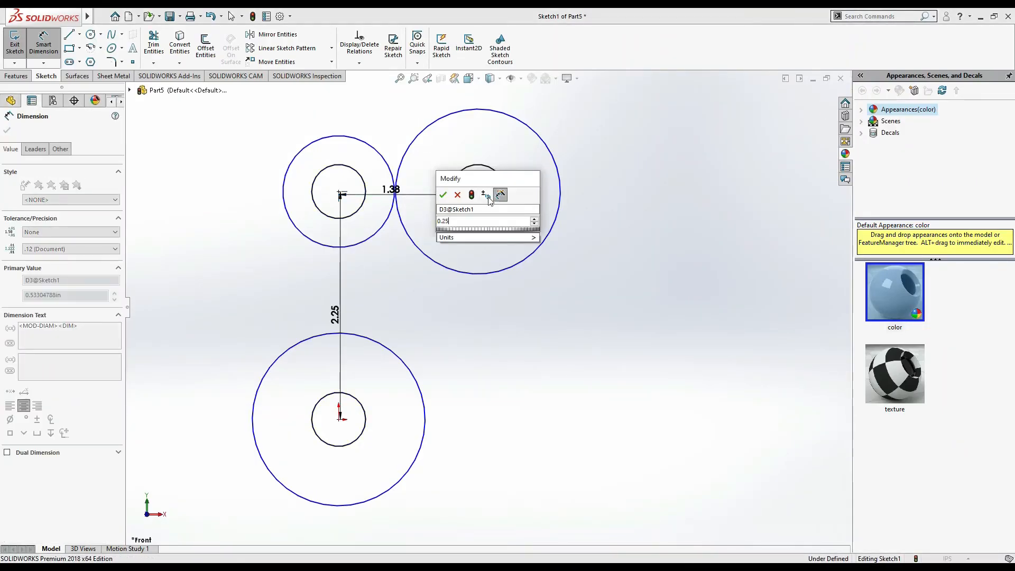
{"action": "key", "text": "Return"}
Step: Check the end radius in the manual's drawing and set the upper-right outer circle's diameter to 0.313*2 in
{"action": "key", "text": "alt+Tab"}
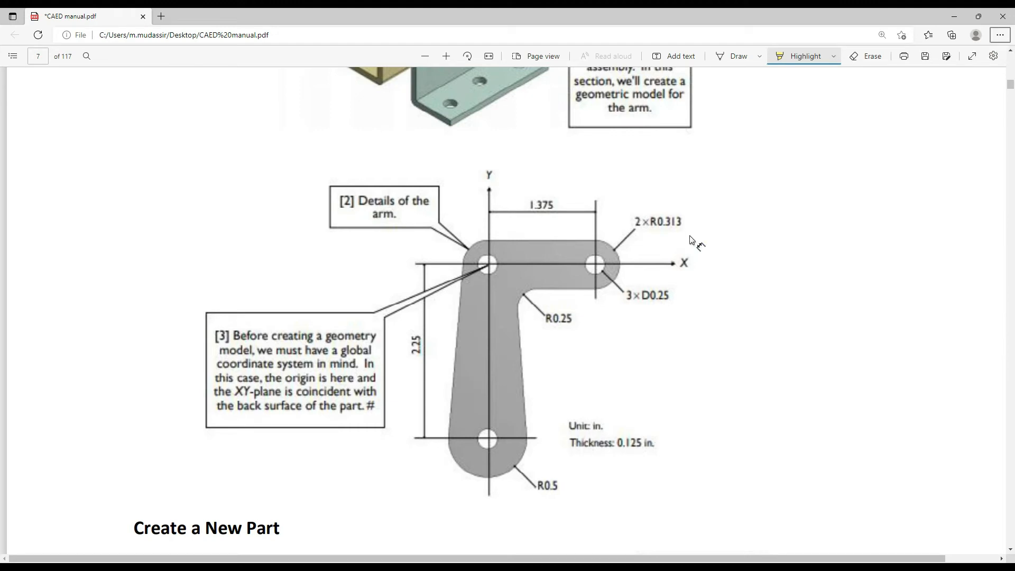
{"action": "key", "text": "alt+Tab"}
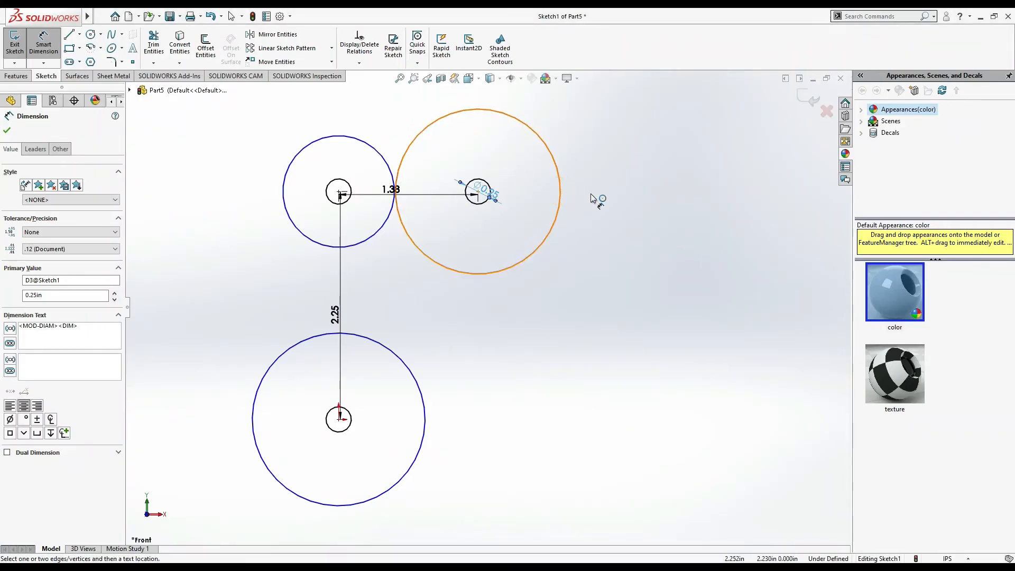
{"action": "left_click", "coordinate": [560, 197]}
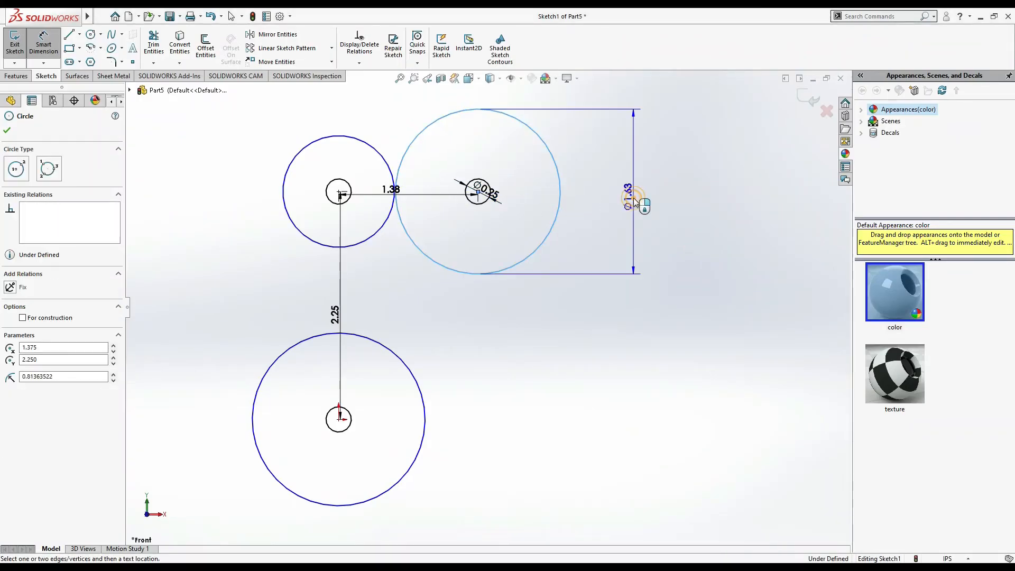
{"action": "left_click", "coordinate": [634, 198]}
{"action": "type", "text": "0.313*2"}
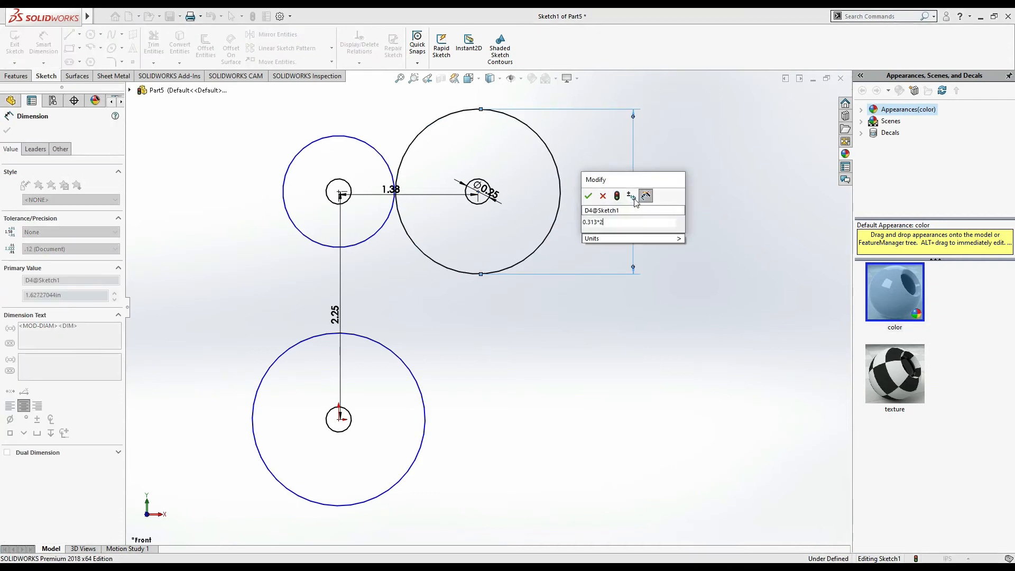
{"action": "key", "text": "Return"}
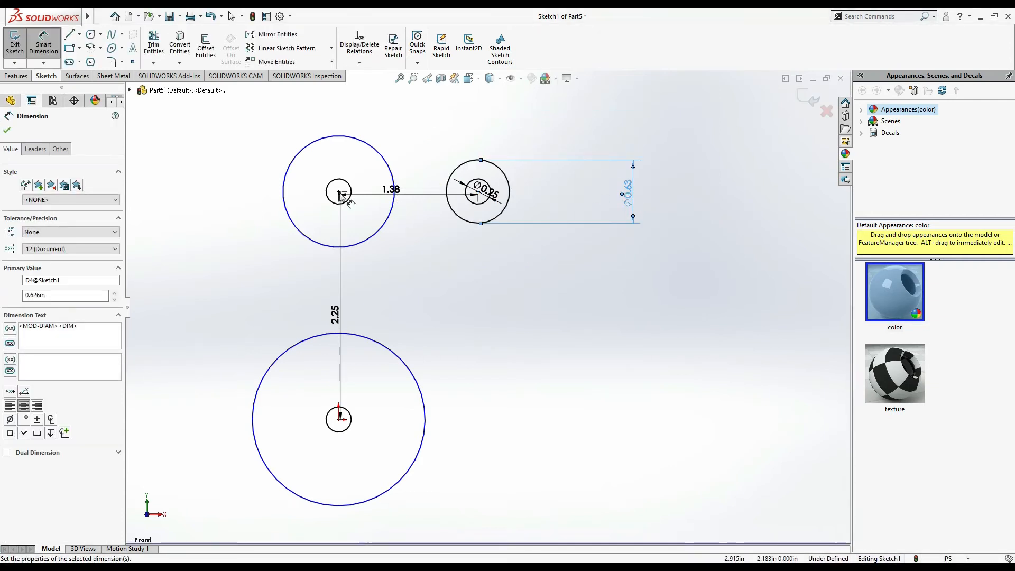
Step: Dimension the upper-left outer circle with a diameter of 0.313*2 in
{"action": "left_click", "coordinate": [375, 151]}
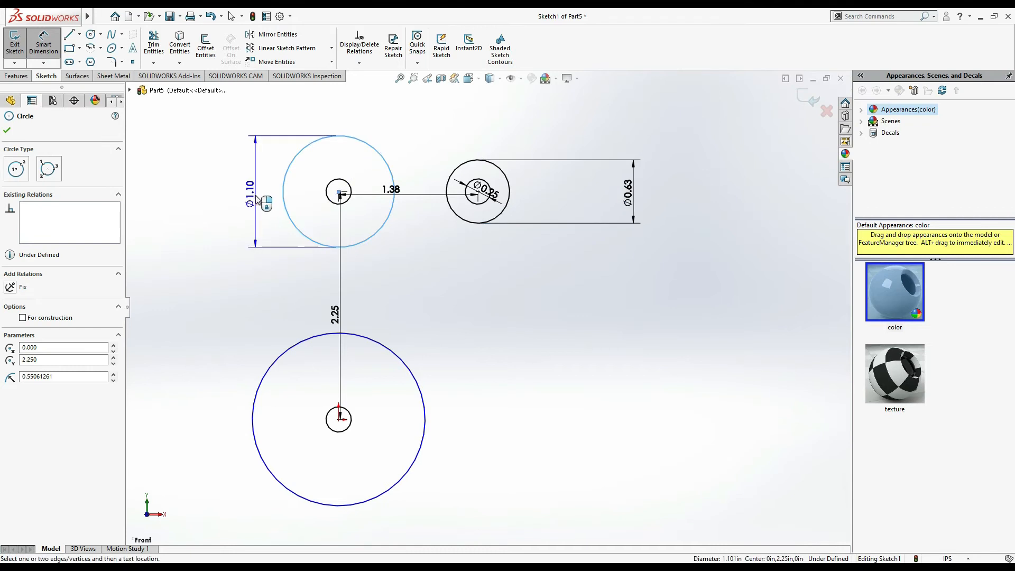
{"action": "left_click", "coordinate": [259, 199]}
{"action": "type", "text": "0.313*2"}
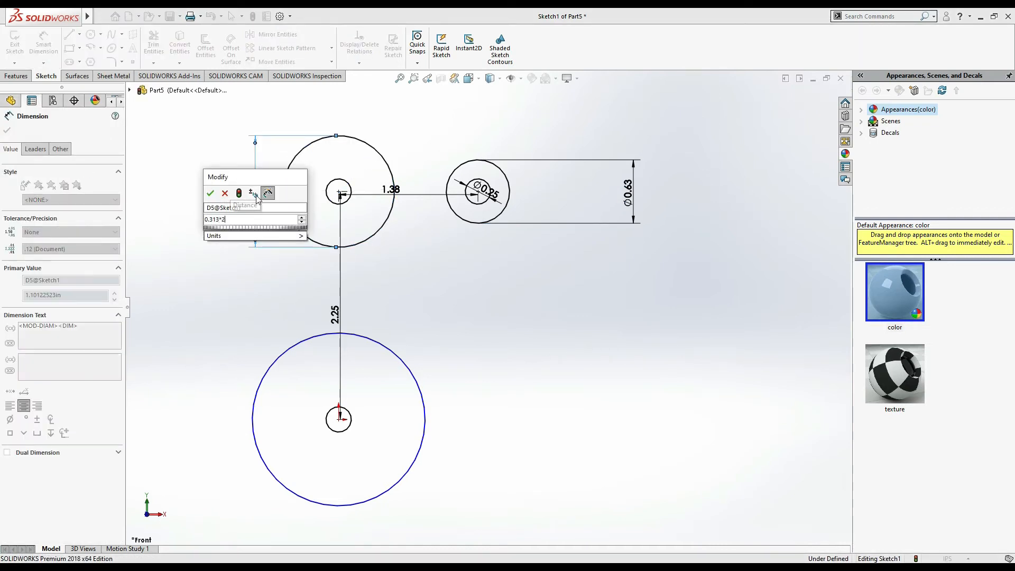
{"action": "key", "text": "Return"}
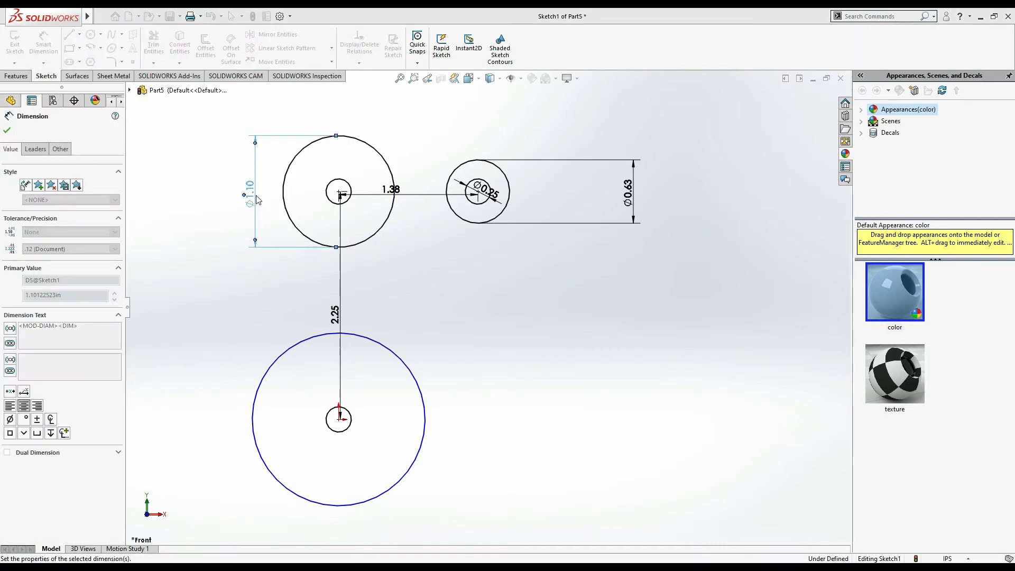
Step: Check the lower end radius in the manual's drawing and set the diameter of the outer circle around the origin to 1 in
{"action": "key", "text": "alt+Tab"}
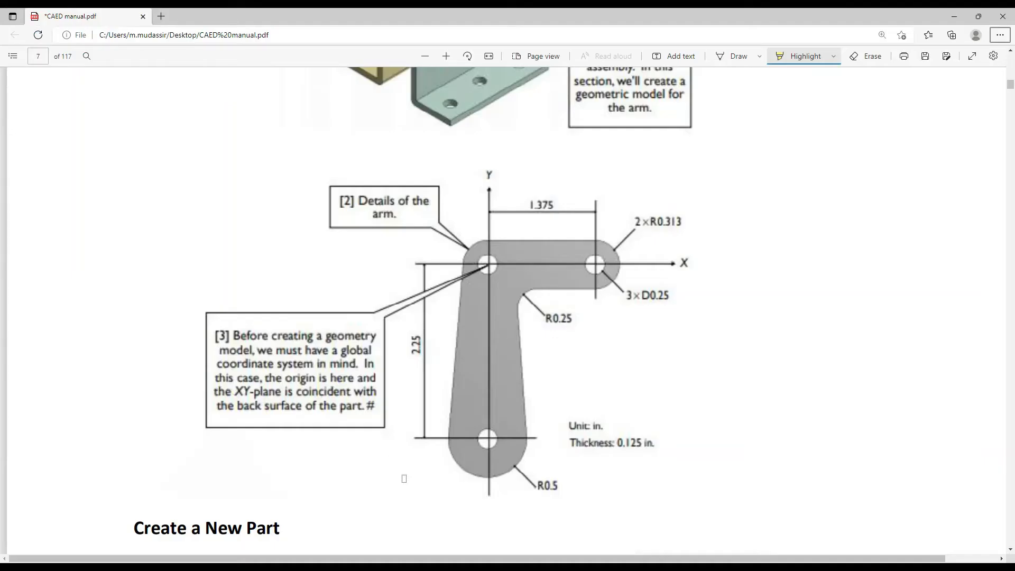
{"action": "key", "text": "alt+Tab"}
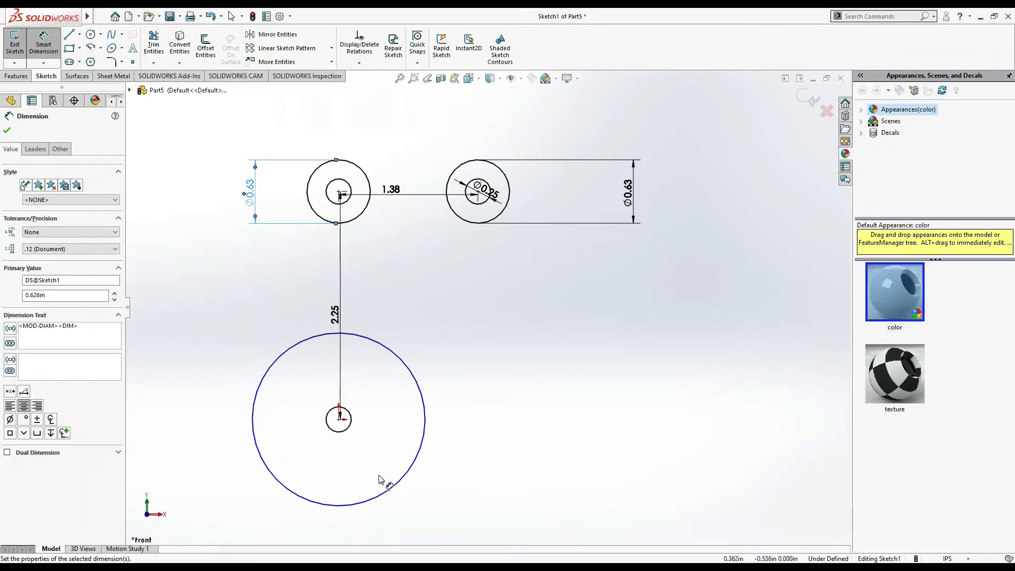
{"action": "left_click", "coordinate": [394, 484]}
{"action": "left_click", "coordinate": [340, 533]}
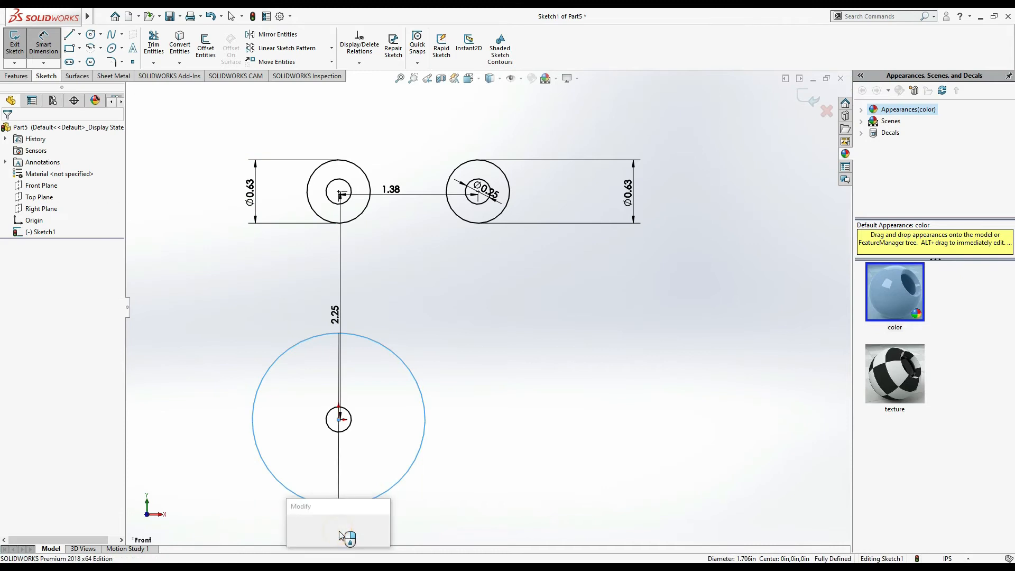
{"action": "key", "text": "Return"}
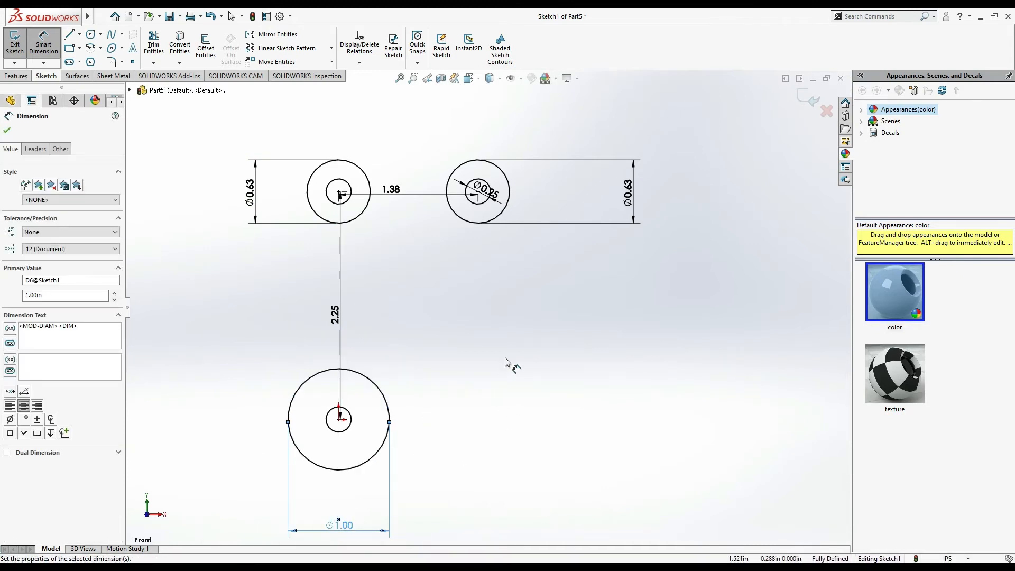
Step: Draw a horizontal line joining the lowest points of the two upper outer circles
{"action": "left_click", "coordinate": [69, 34]}
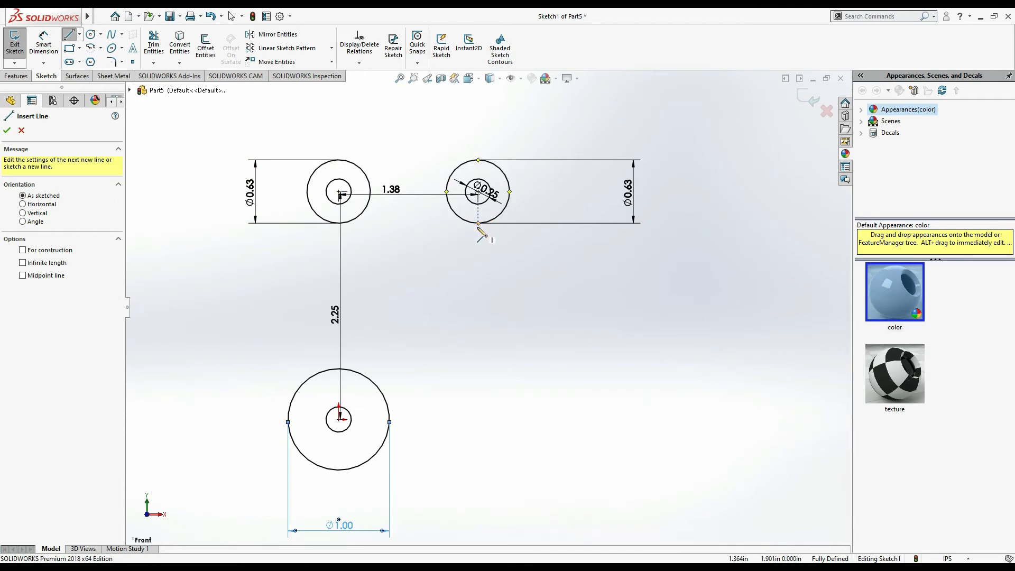
{"action": "left_click", "coordinate": [478, 223]}
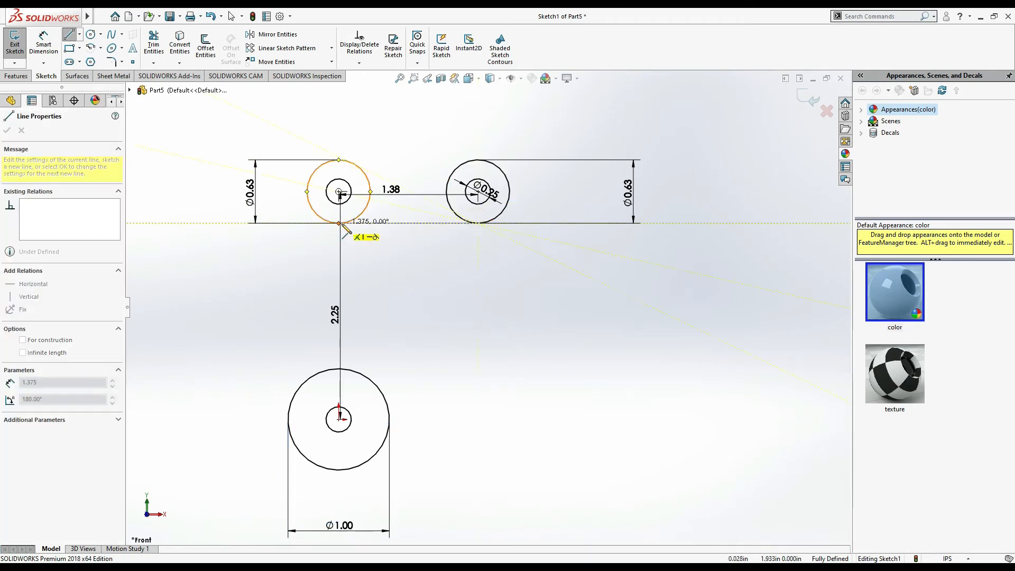
{"action": "left_click", "coordinate": [339, 224]}
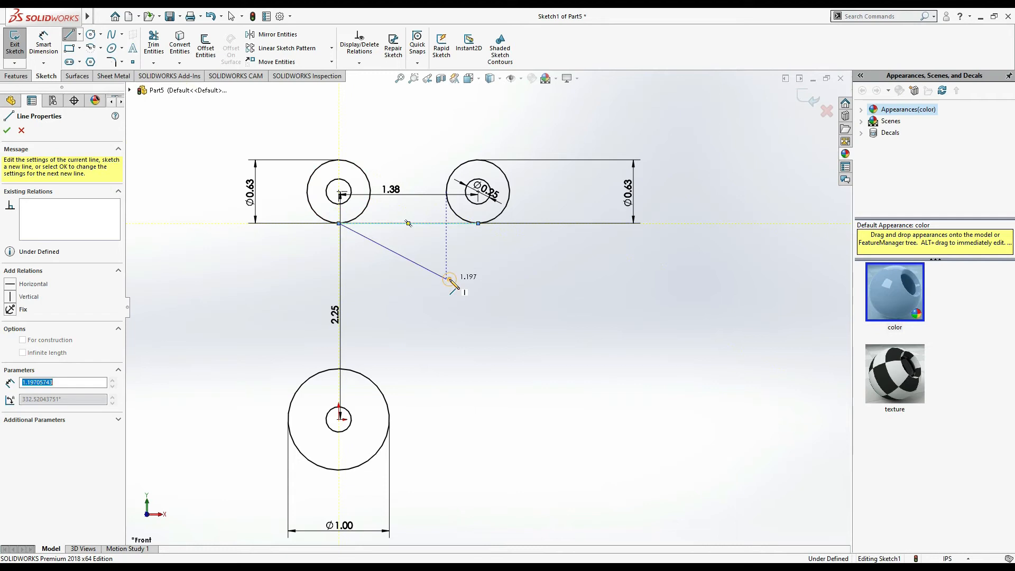
{"action": "key", "text": "Escape"}
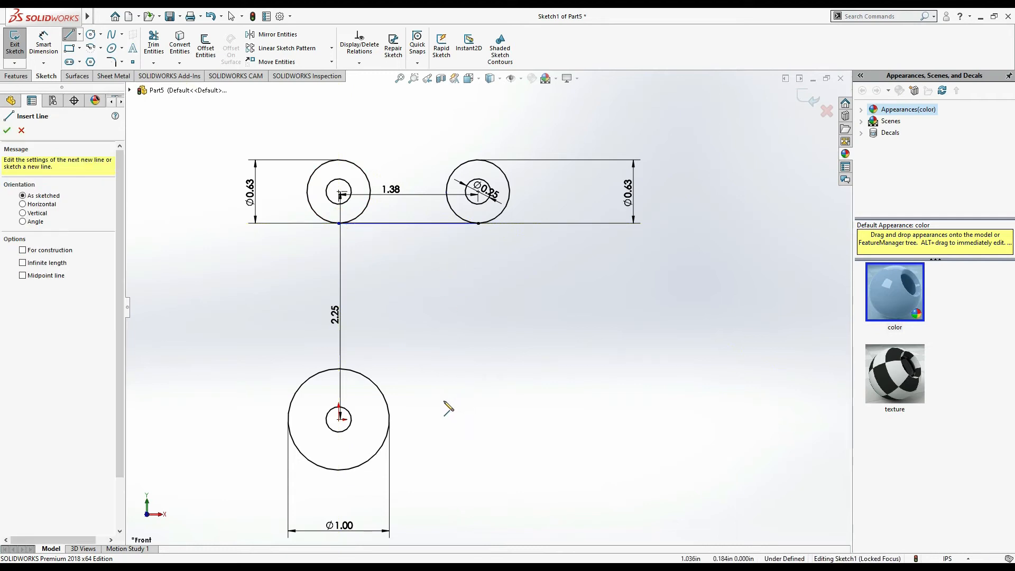
Step: Draw two slanted lines joining the lower outer circle's side points to the matching side points of the upper-left outer circle
{"action": "left_click", "coordinate": [391, 420]}
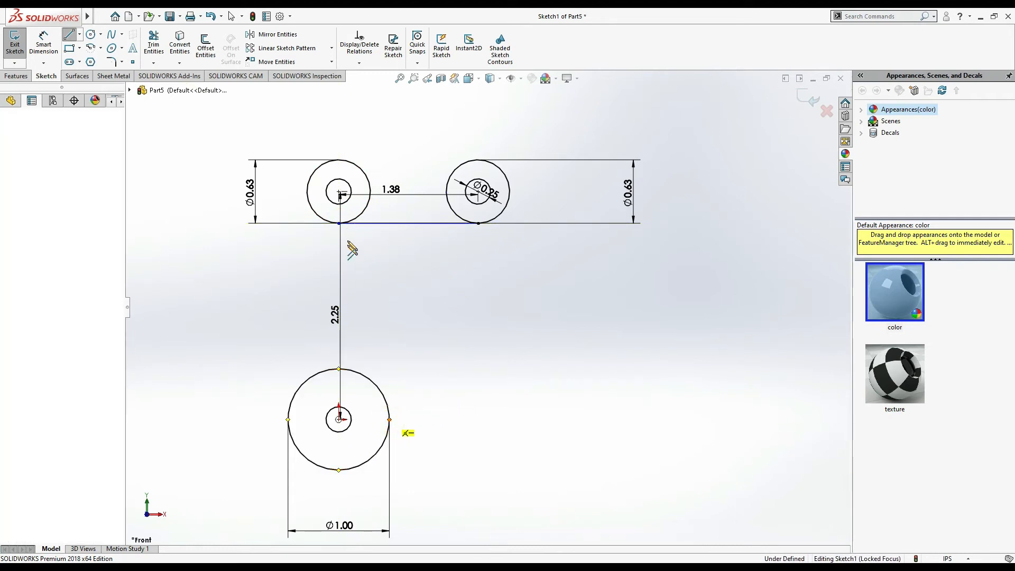
{"action": "left_click", "coordinate": [372, 194]}
{"action": "key", "text": "Escape"}
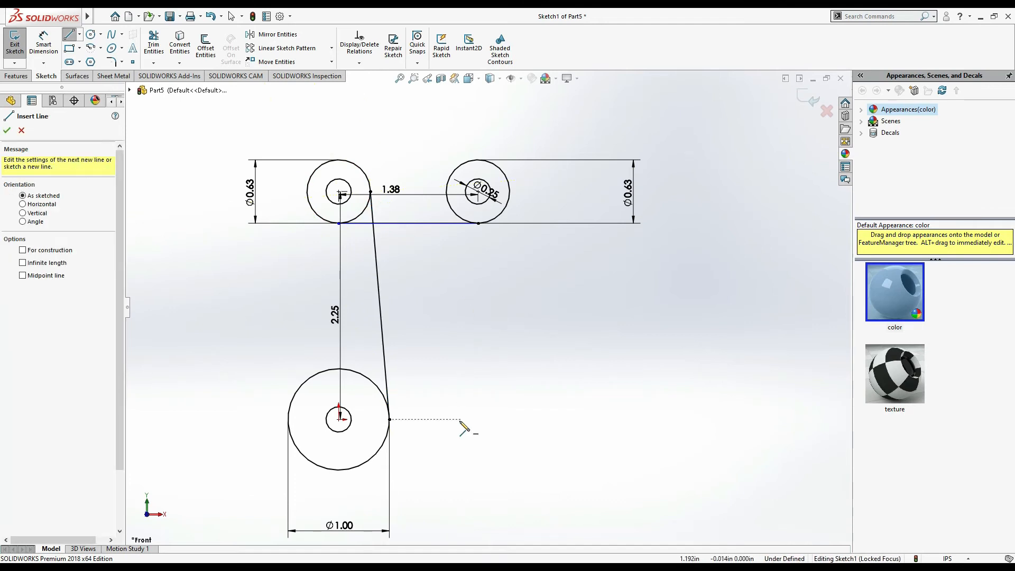
{"action": "left_click", "coordinate": [289, 420]}
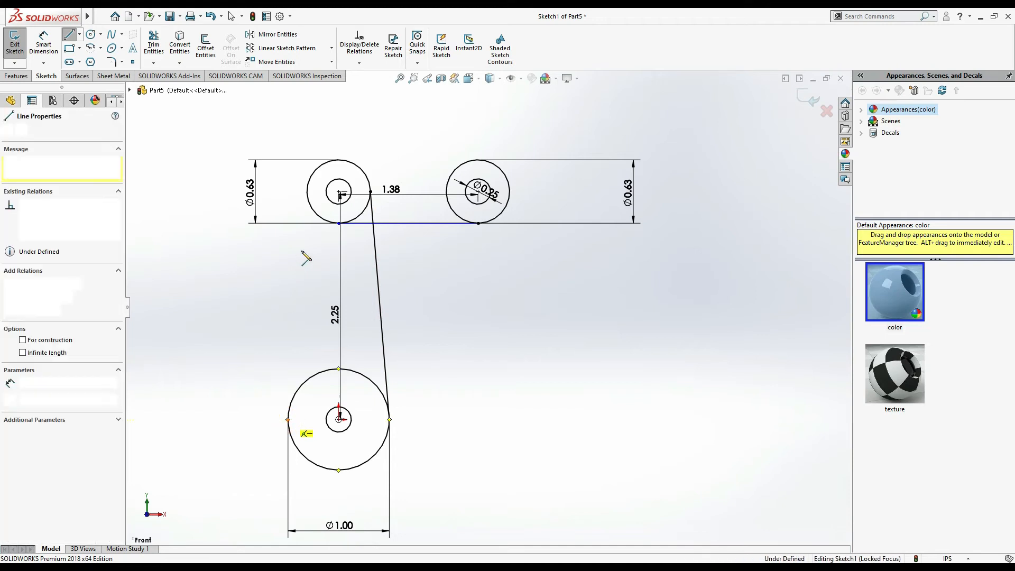
{"action": "left_click", "coordinate": [308, 192]}
{"action": "key", "text": "Escape"}
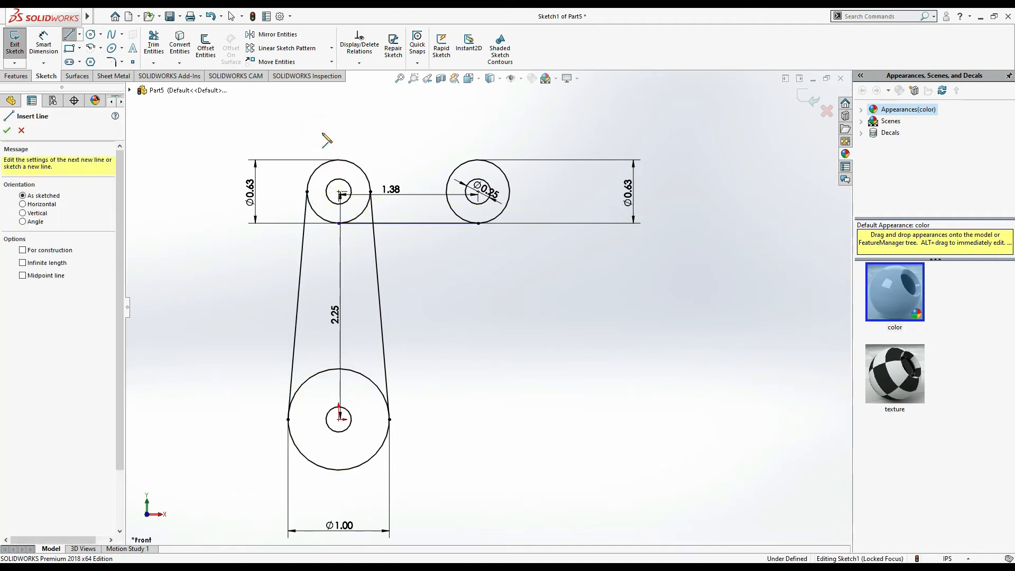
Step: Draw a horizontal line joining the highest points of the two upper outer circles
{"action": "left_click", "coordinate": [339, 159]}
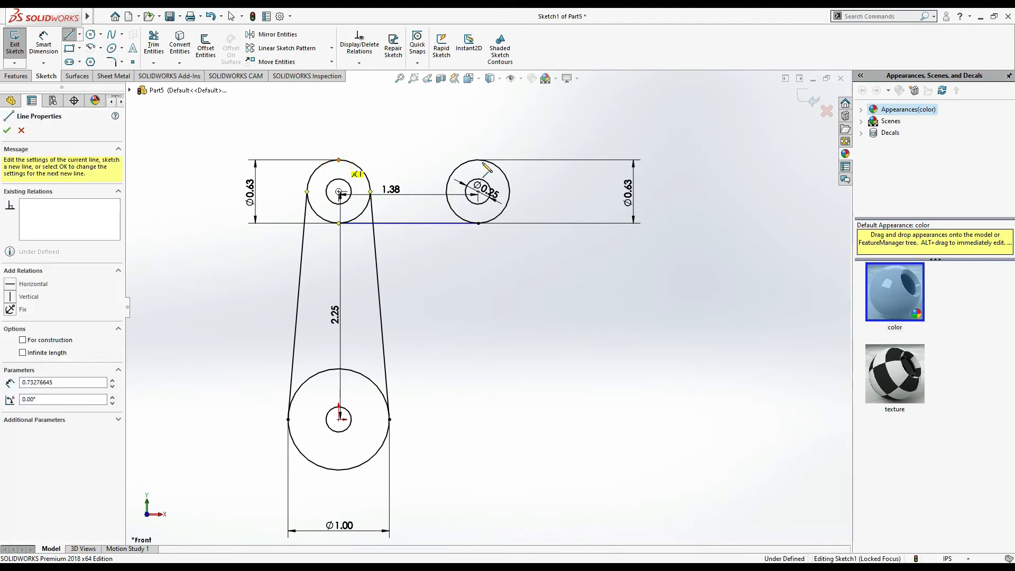
{"action": "left_click", "coordinate": [478, 160]}
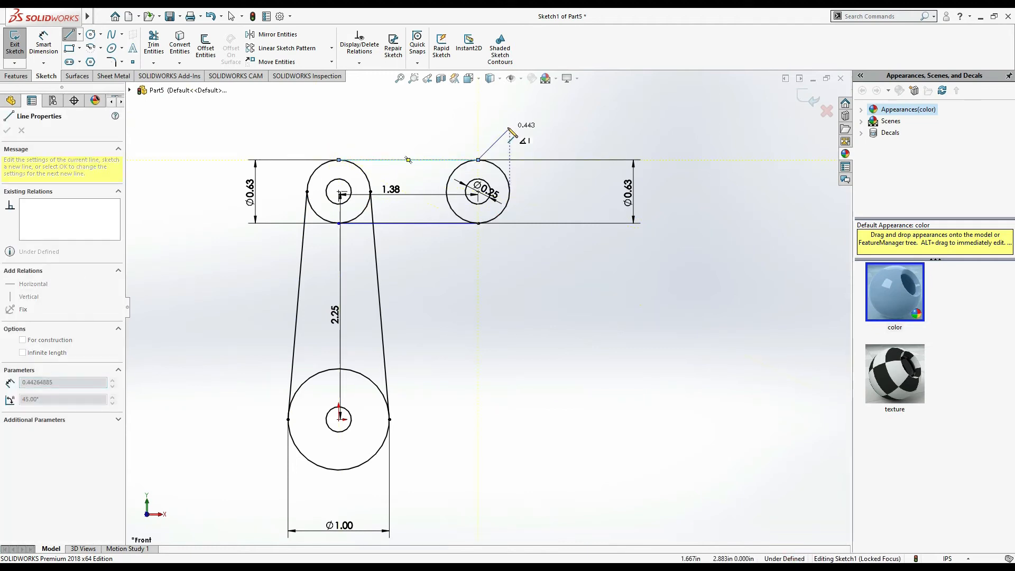
{"action": "key", "text": "Escape"}
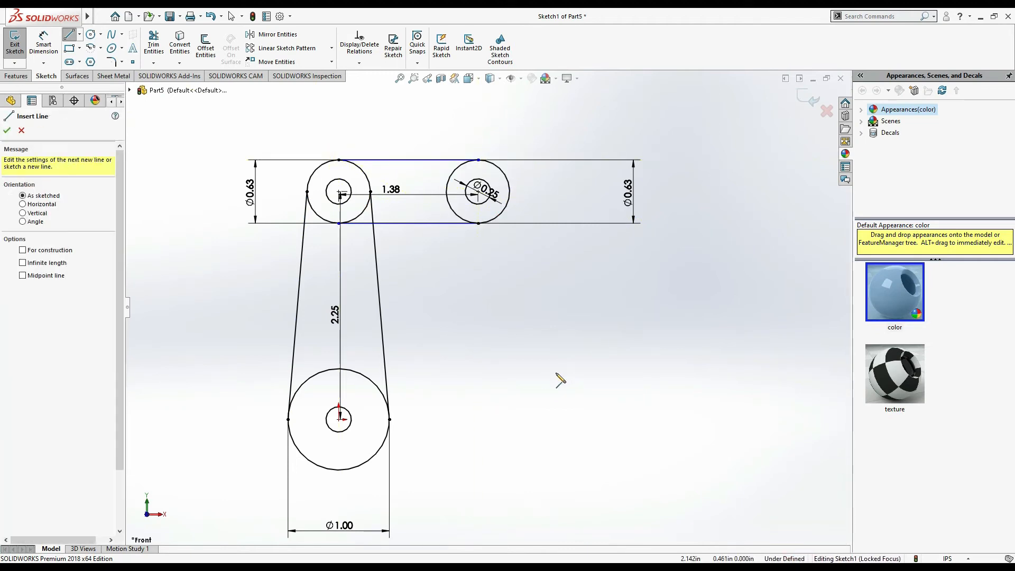
{"action": "key", "text": "Escape"}
Step: Trim the inner arcs of the three outer circles and the surplus line ends to leave one closed arm outline
{"action": "left_click", "coordinate": [153, 43]}
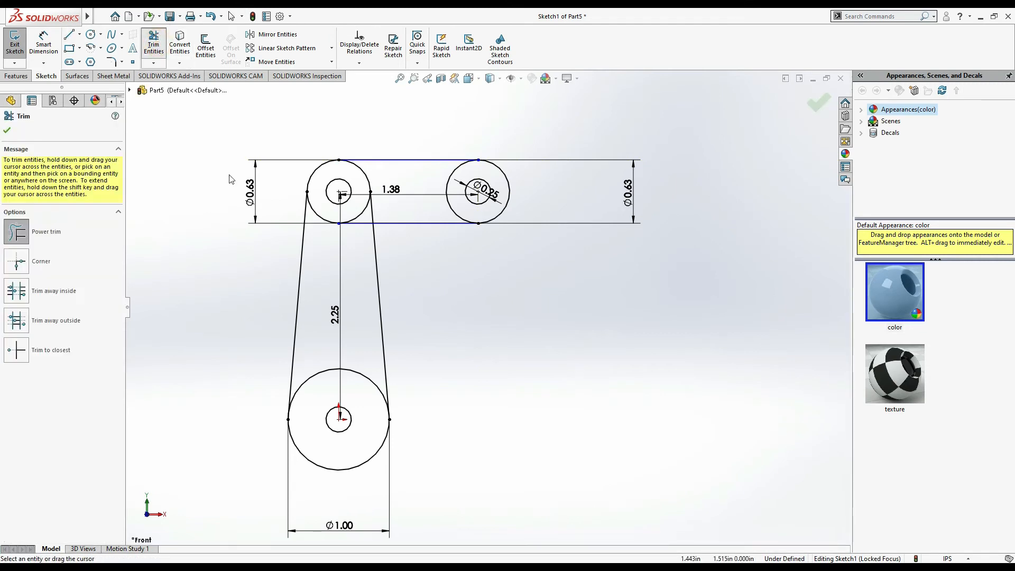
{"action": "left_click_drag", "start_coordinate": [322, 339], "coordinate": [321, 390]}
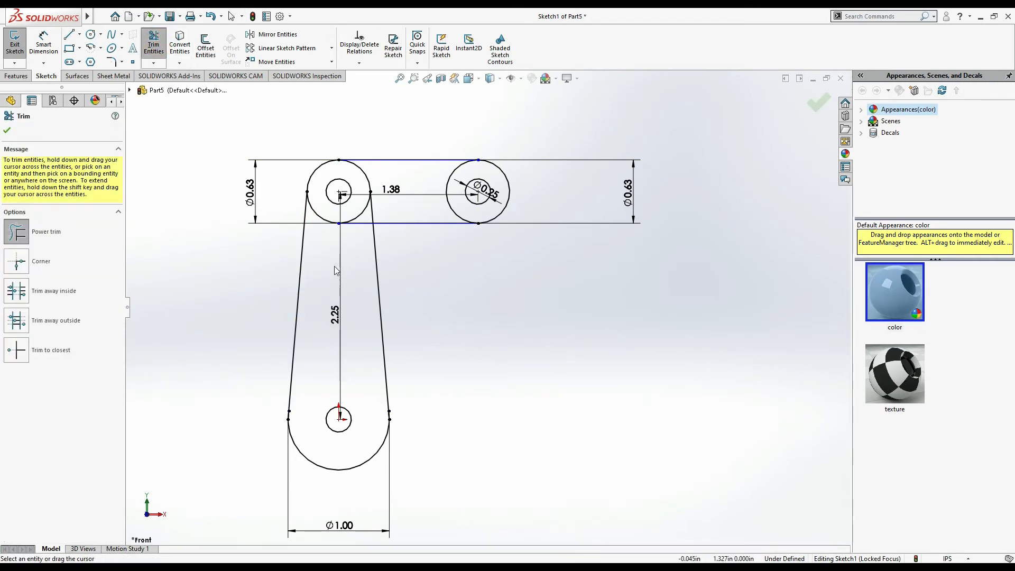
{"action": "mouse_move", "coordinate": [356, 245]}
{"action": "left_mouse_down"}
{"action": "mouse_move", "coordinate": [352, 208]}
{"action": "mouse_move", "coordinate": [381, 208]}
{"action": "left_mouse_up"}
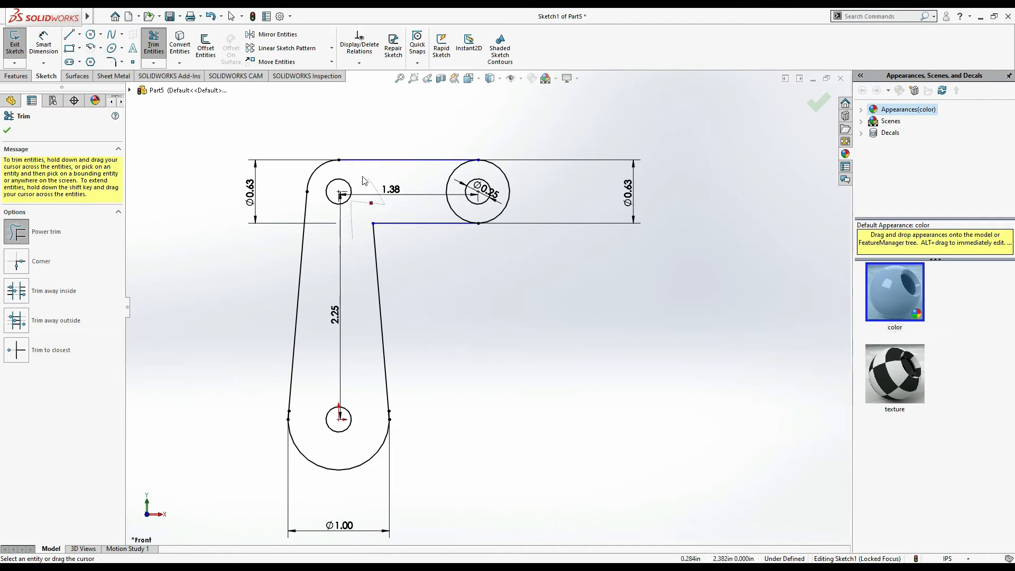
{"action": "left_click_drag", "start_coordinate": [454, 211], "coordinate": [438, 209]}
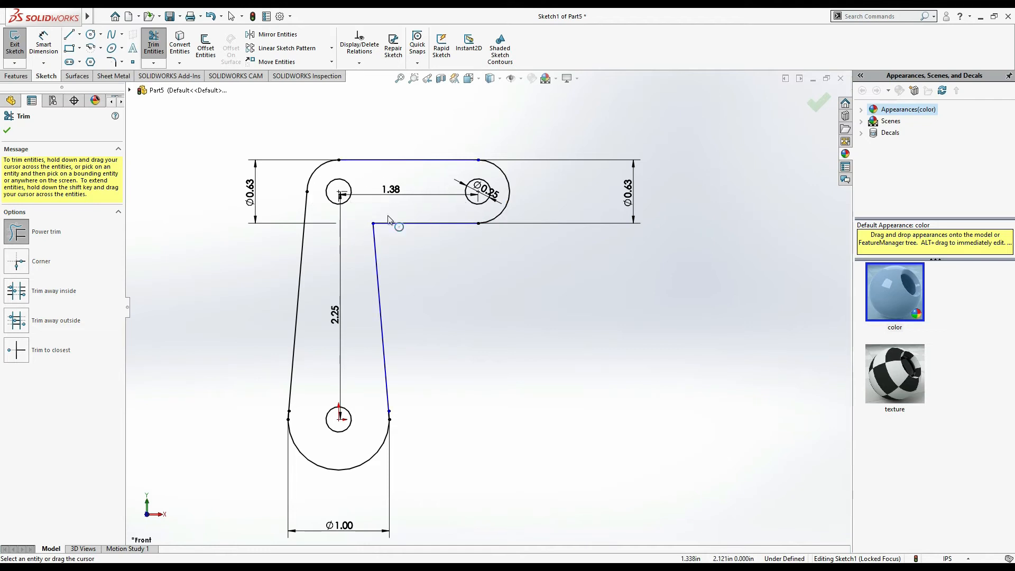
{"action": "key", "text": "Escape"}
Step: Check the inner corner radius in the manual's drawing and fillet the arm's inner corner with a radius of 0.25 in
{"action": "key", "text": "alt+Tab"}
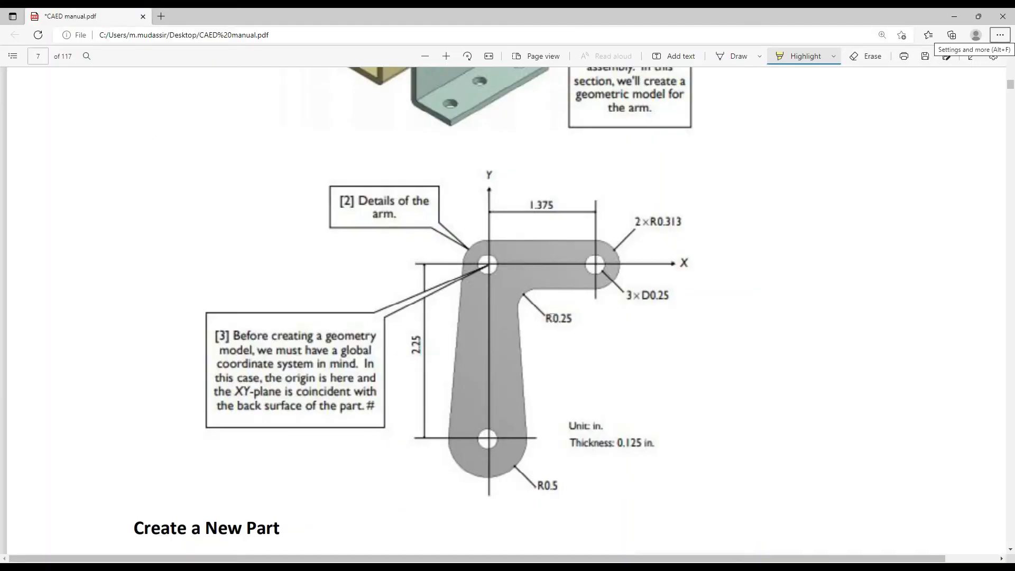
{"action": "key", "text": "alt+Tab"}
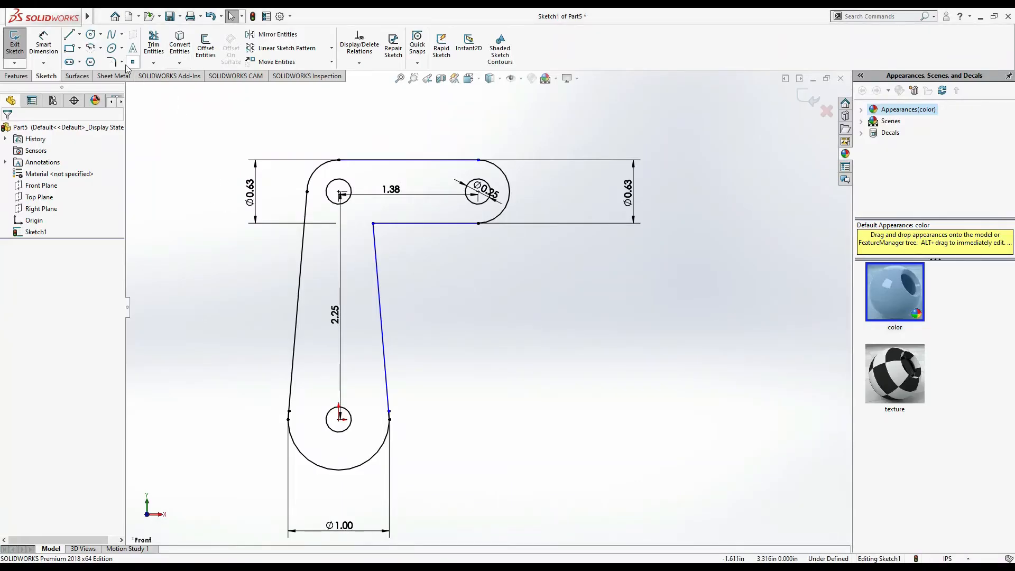
{"action": "left_click", "coordinate": [110, 64]}
{"action": "left_click", "coordinate": [372, 225]}
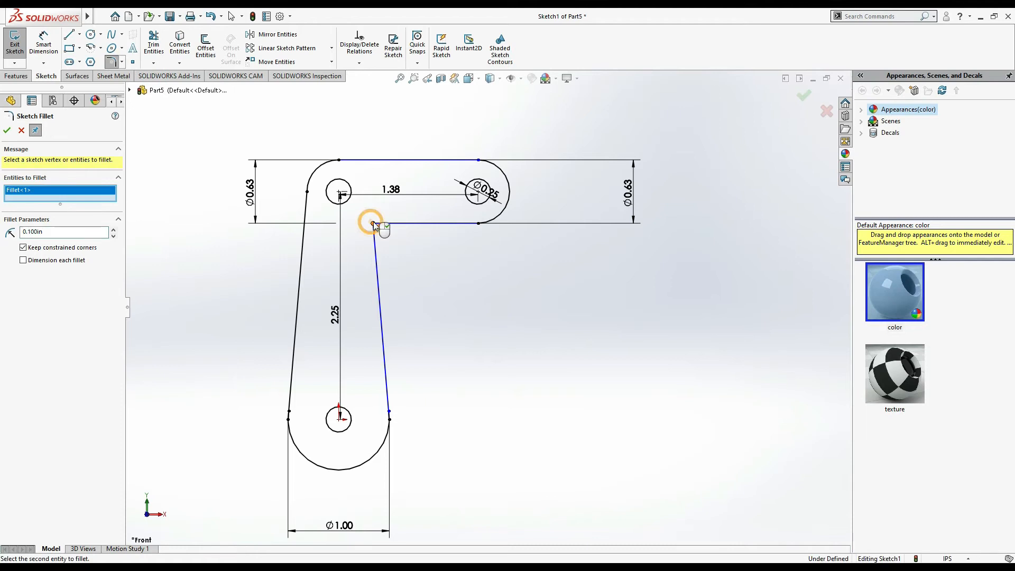
{"action": "left_click", "coordinate": [82, 232]}
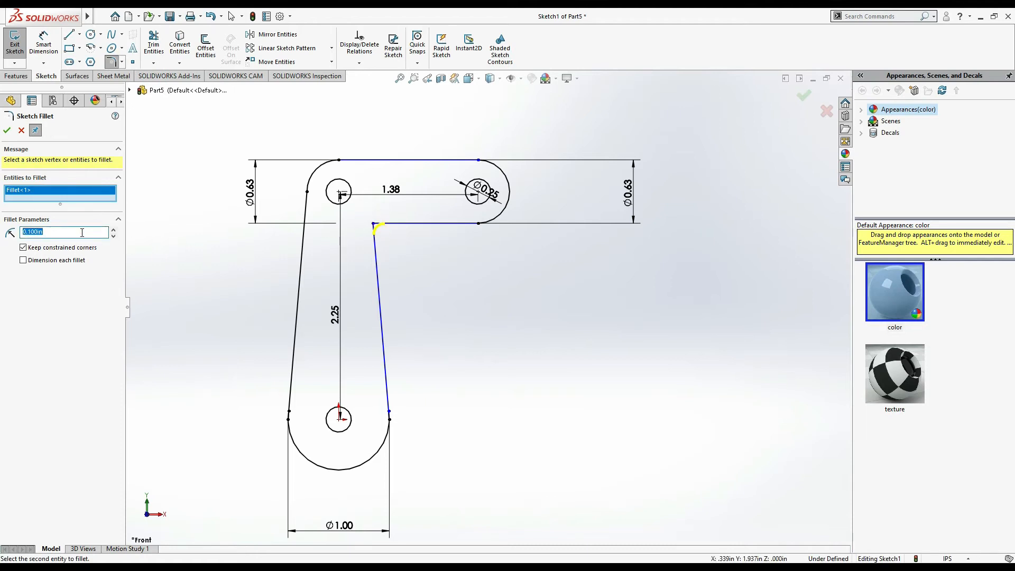
{"action": "type", "text": "0.125"}
{"action": "key", "text": "alt+Tab"}
{"action": "key", "text": "alt+Tab"}
{"action": "type", "text": "in"}
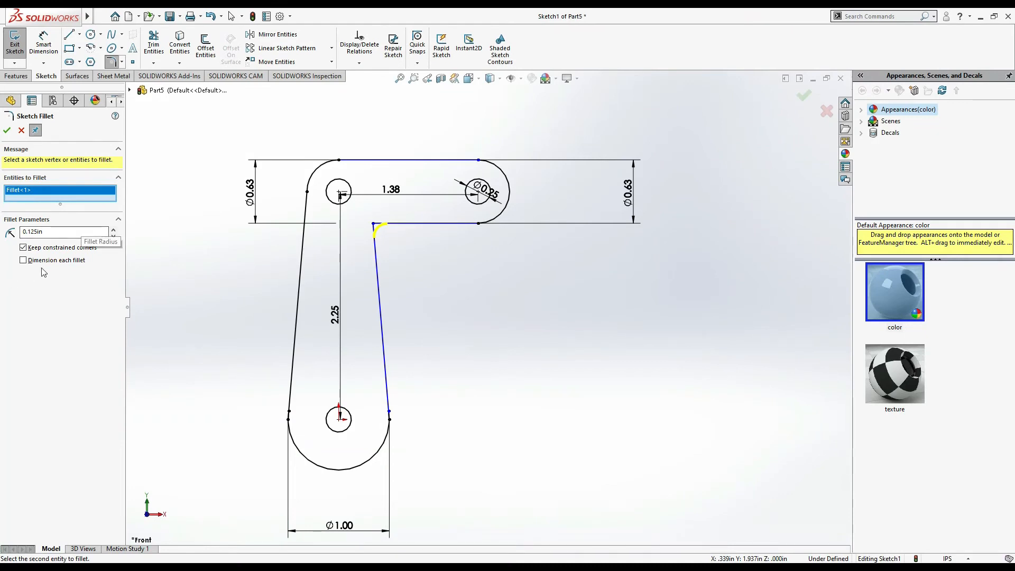
{"action": "double_click", "coordinate": [61, 235]}
{"action": "type", "text": "0."}
{"action": "left_click", "coordinate": [7, 132]}
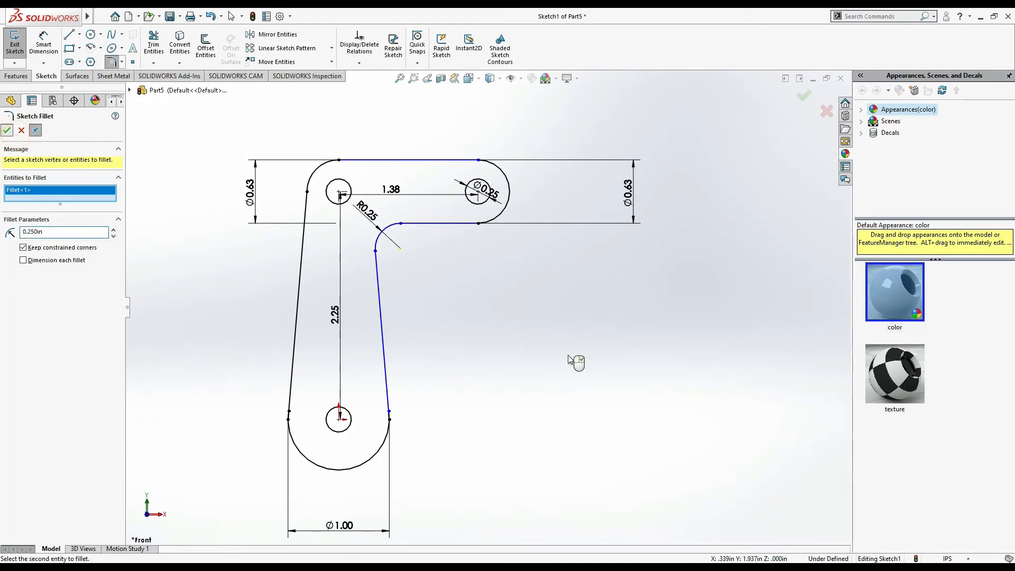
Step: Check the thickness in the manual and extrude the arm region, without its three holes, to a blind depth of 0.125 in
{"action": "key", "text": "alt+Tab"}
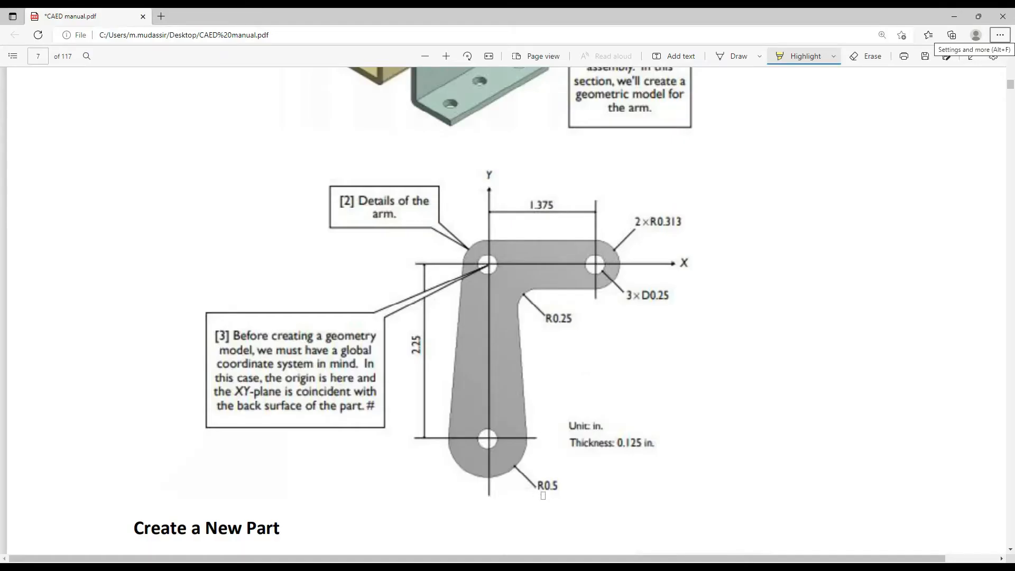
{"action": "key", "text": "alt+Tab"}
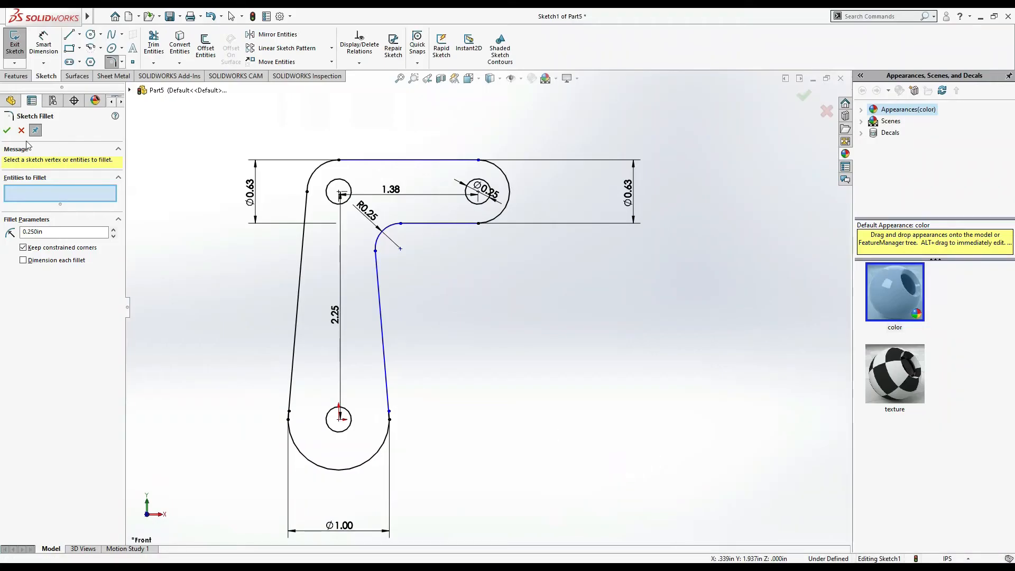
{"action": "left_click", "coordinate": [16, 75]}
{"action": "left_click", "coordinate": [19, 45]}
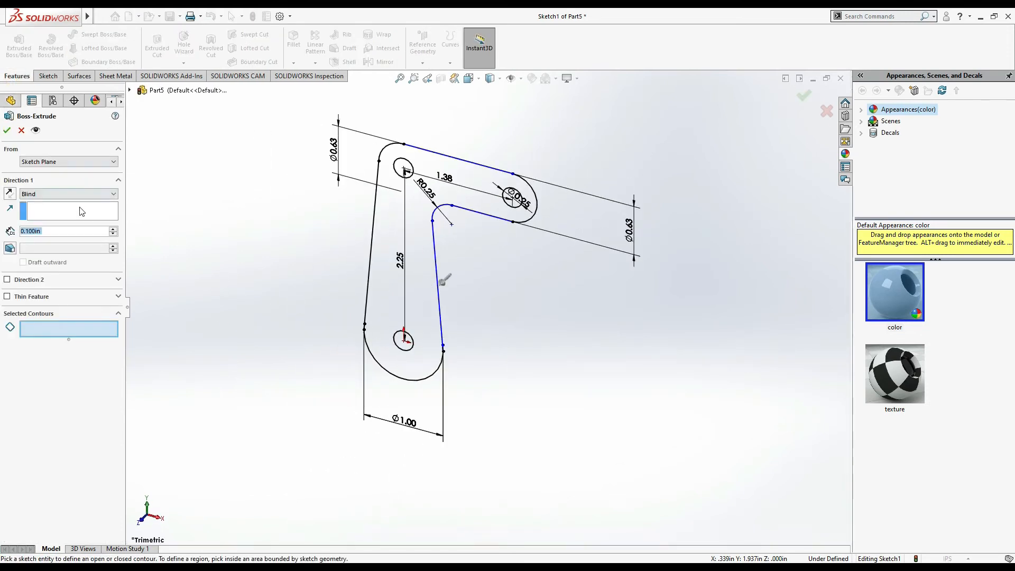
{"action": "type", "text": "0.125"}
{"action": "key", "text": "Return"}
{"action": "left_click", "coordinate": [84, 327]}
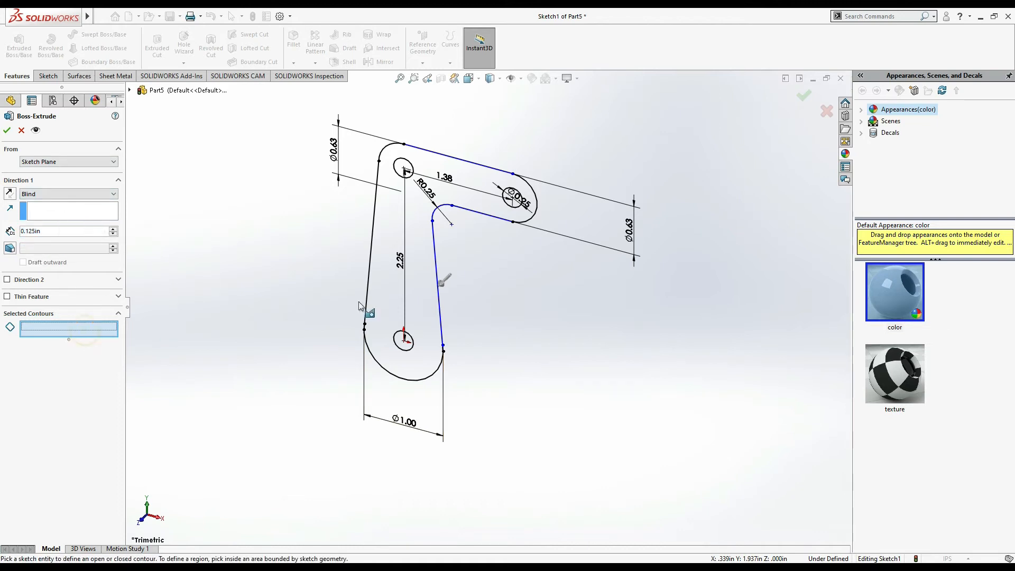
{"action": "left_click", "coordinate": [427, 301]}
{"action": "left_click", "coordinate": [7, 131]}
{"action": "left_click", "coordinate": [586, 270]}
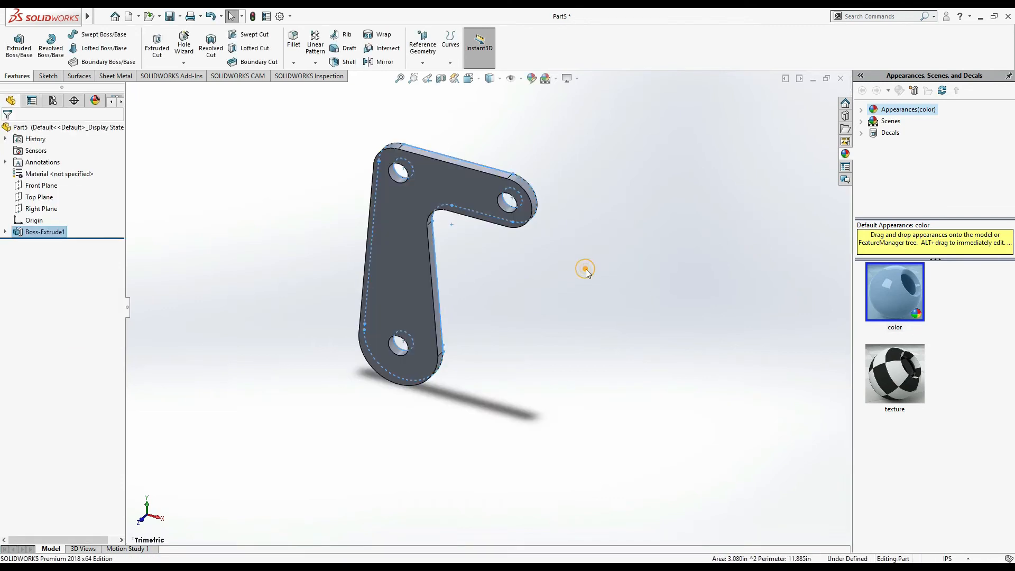
Step: Set the whole part's appearance to a light orange colour with RGB values 255, 175 and 123
{"action": "left_click", "coordinate": [532, 78]}
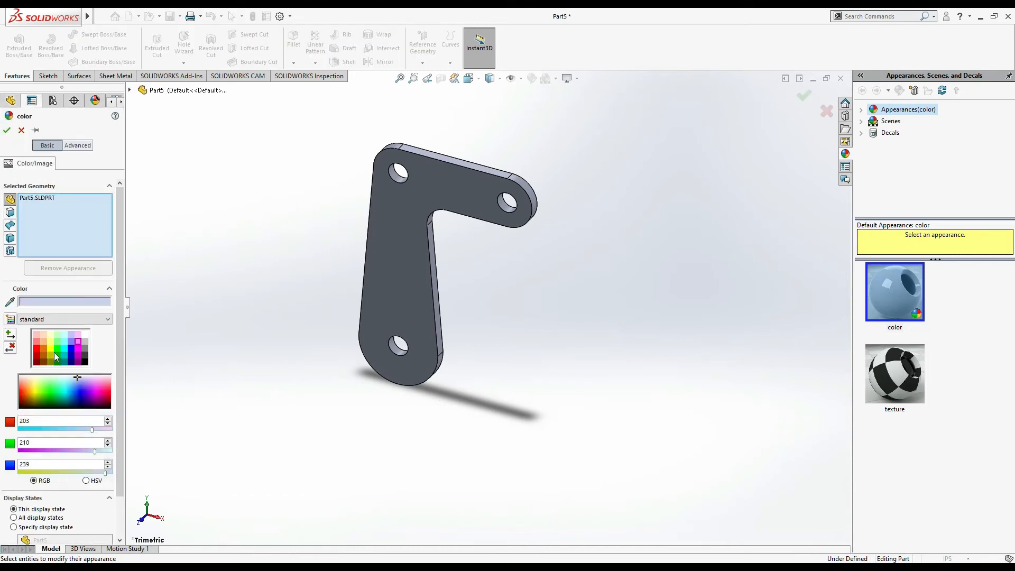
{"action": "left_click", "coordinate": [45, 341]}
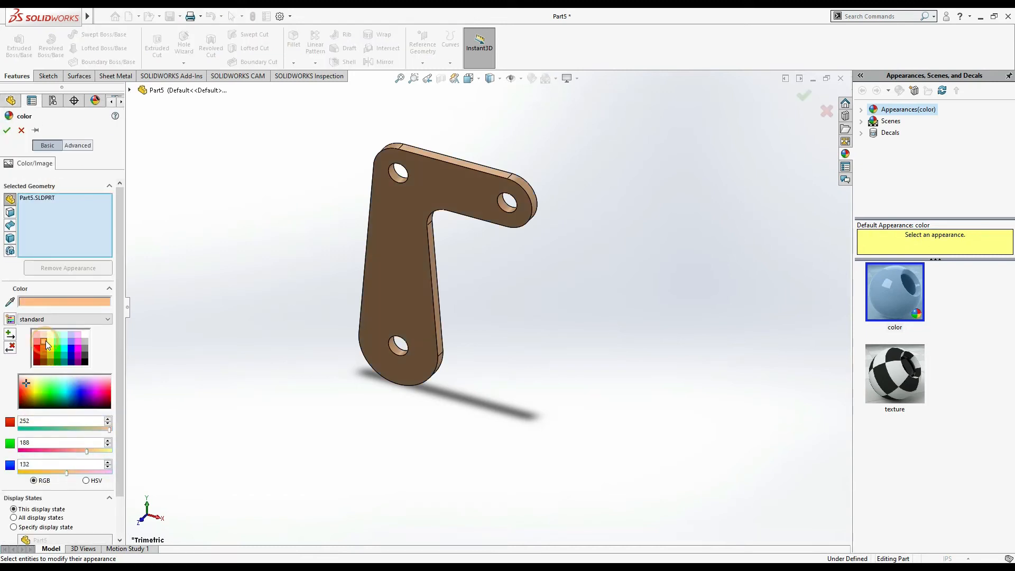
{"action": "left_click", "coordinate": [84, 349]}
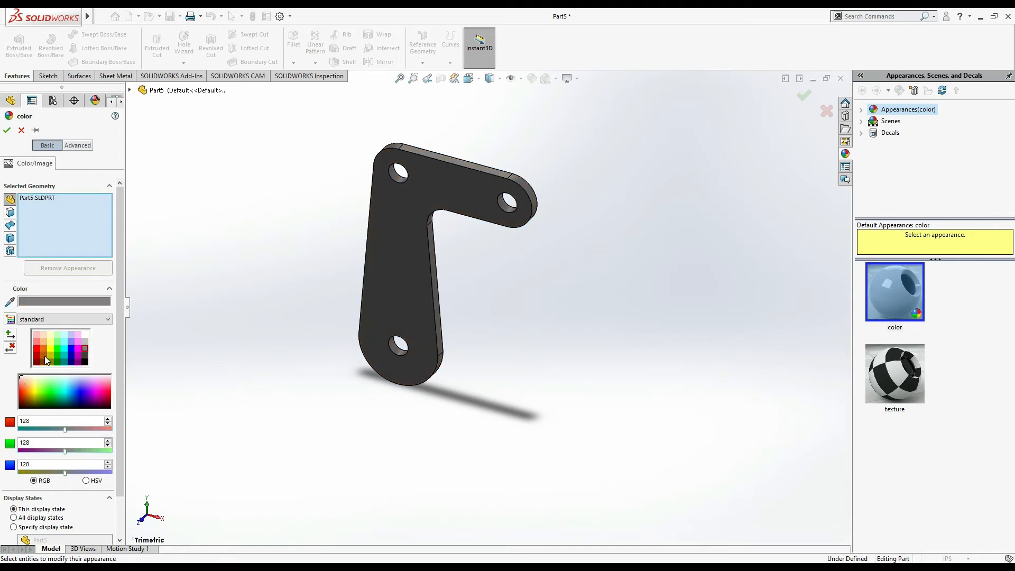
{"action": "left_click", "coordinate": [45, 350]}
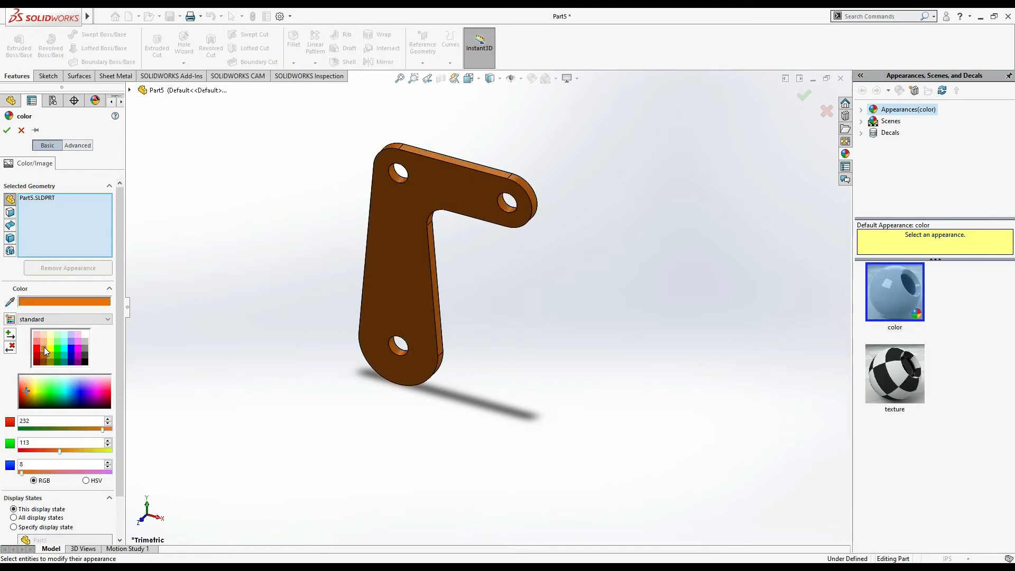
{"action": "left_click", "coordinate": [82, 450]}
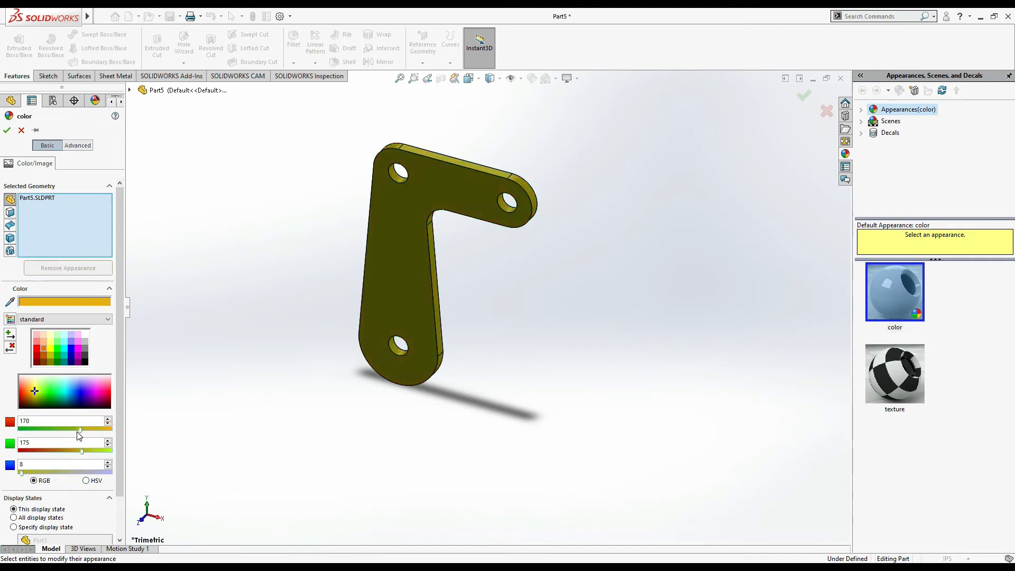
{"action": "left_click_drag", "start_coordinate": [91, 432], "coordinate": [112, 432]}
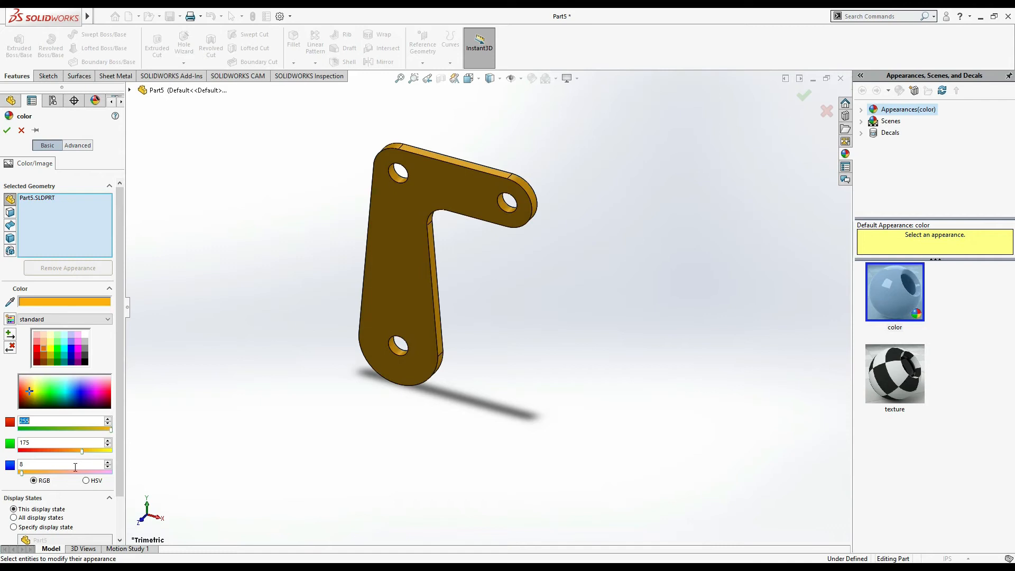
{"action": "left_click_drag", "start_coordinate": [56, 474], "coordinate": [63, 473]}
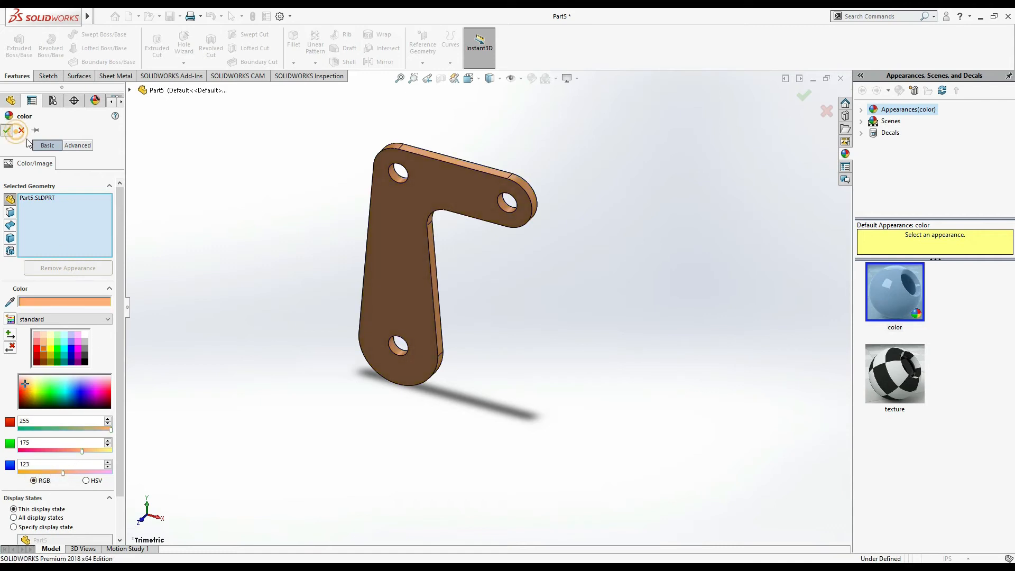
{"action": "left_click", "coordinate": [7, 130]}
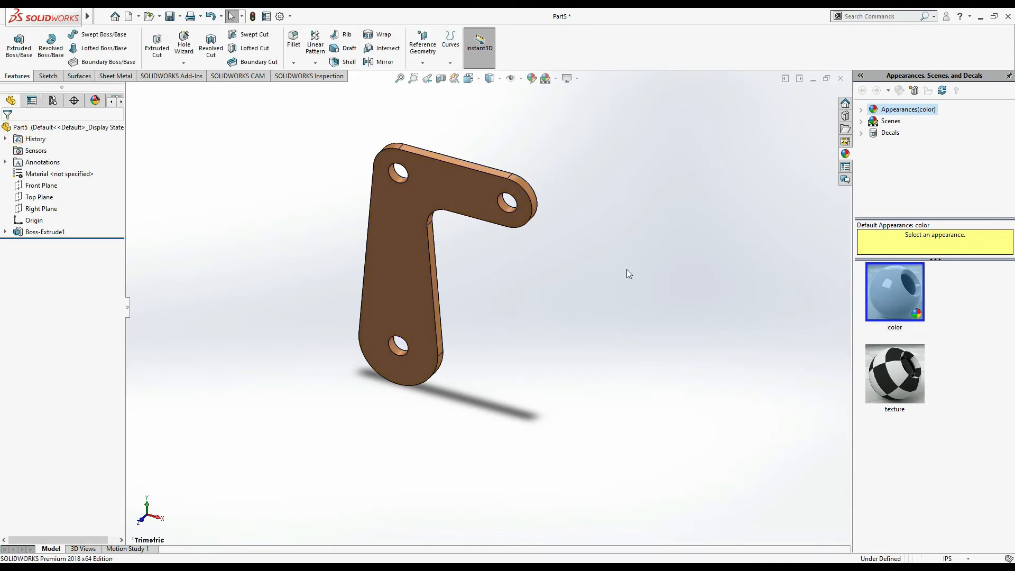
Step: Close the part and save it as "arm" in the "assembly drawing" folder
{"action": "left_click", "coordinate": [841, 79]}
{"action": "left_click", "coordinate": [539, 271]}
{"action": "type", "text": "arm"}
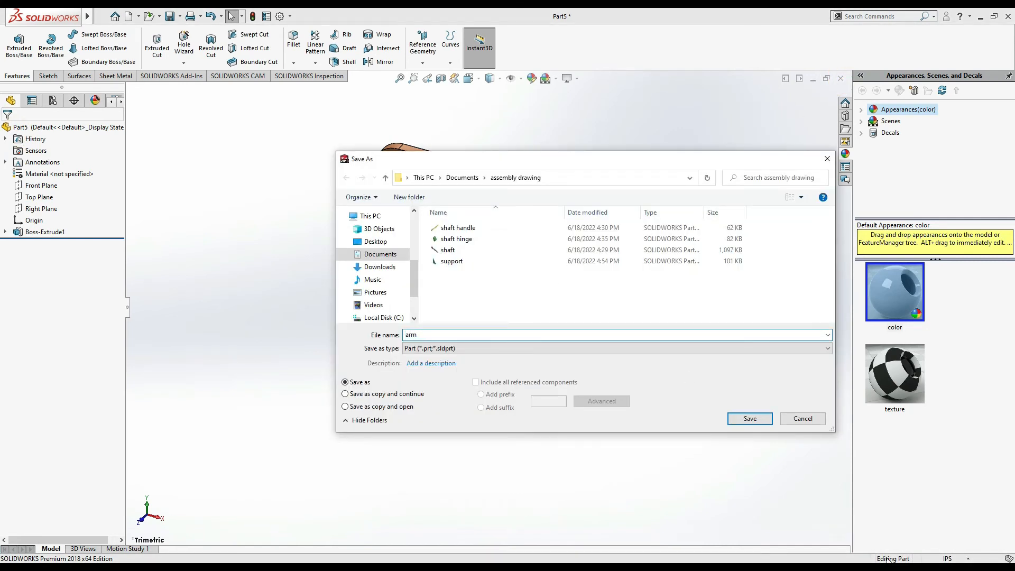
{"action": "left_click", "coordinate": [748, 419]}
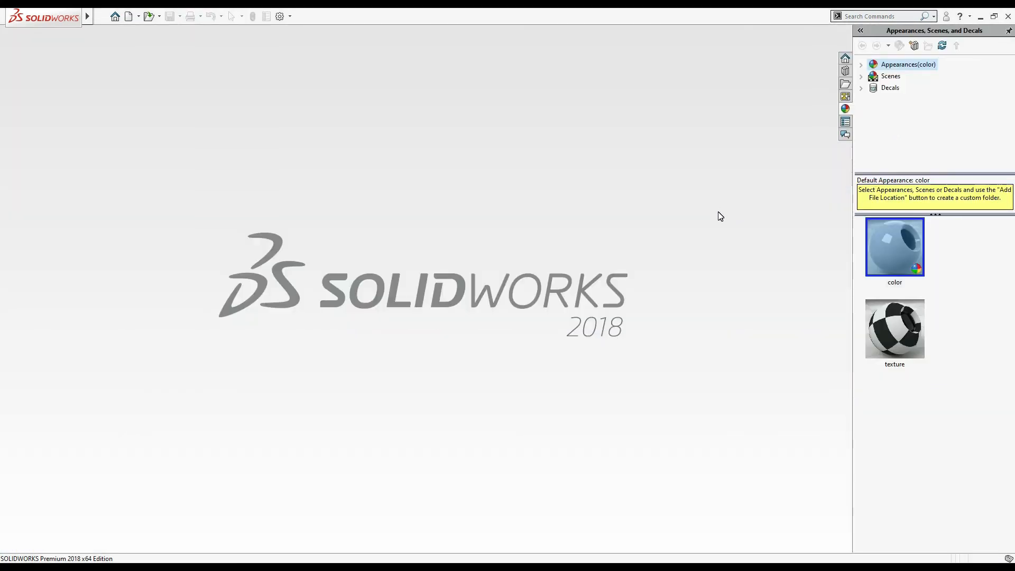
Step: Switch to the CAED manual PDF and go to page 59 to examine the labelled assembly illustration
{"action": "key", "text": "alt+Tab"}
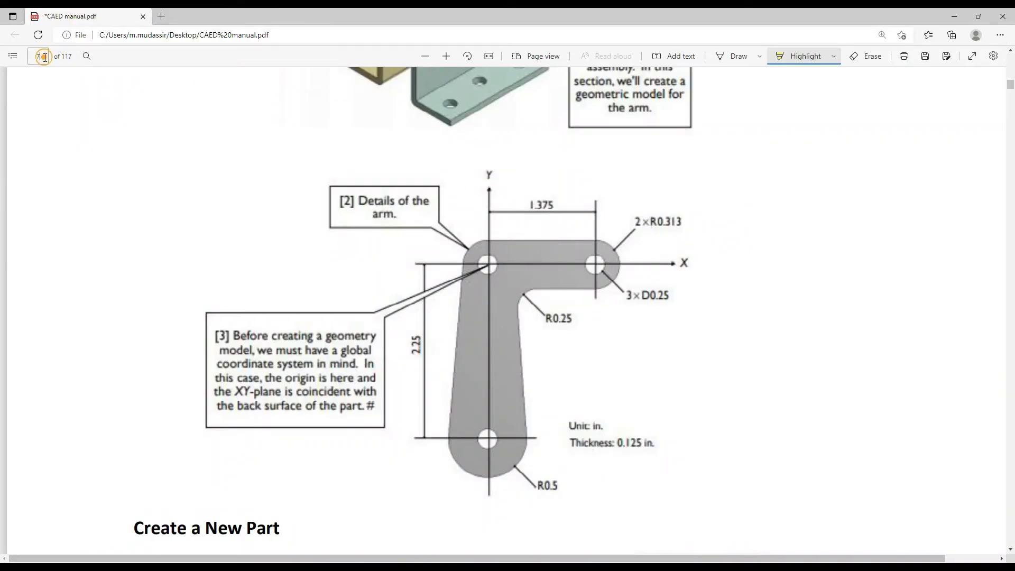
{"action": "key", "text": "Return"}
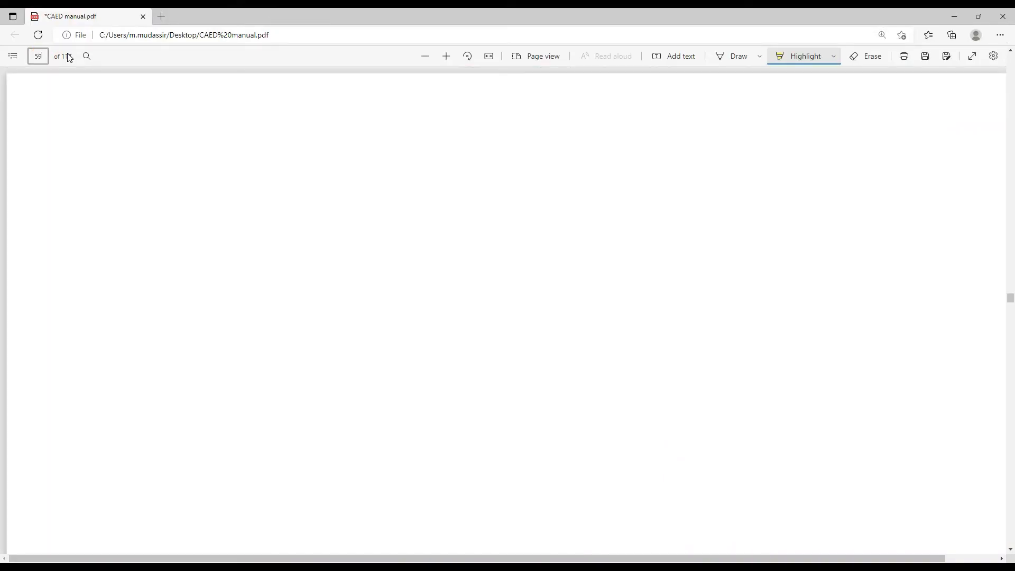
{"action": "scroll", "coordinate": [762, 339], "scroll_direction": "down", "scroll_amount": 4}
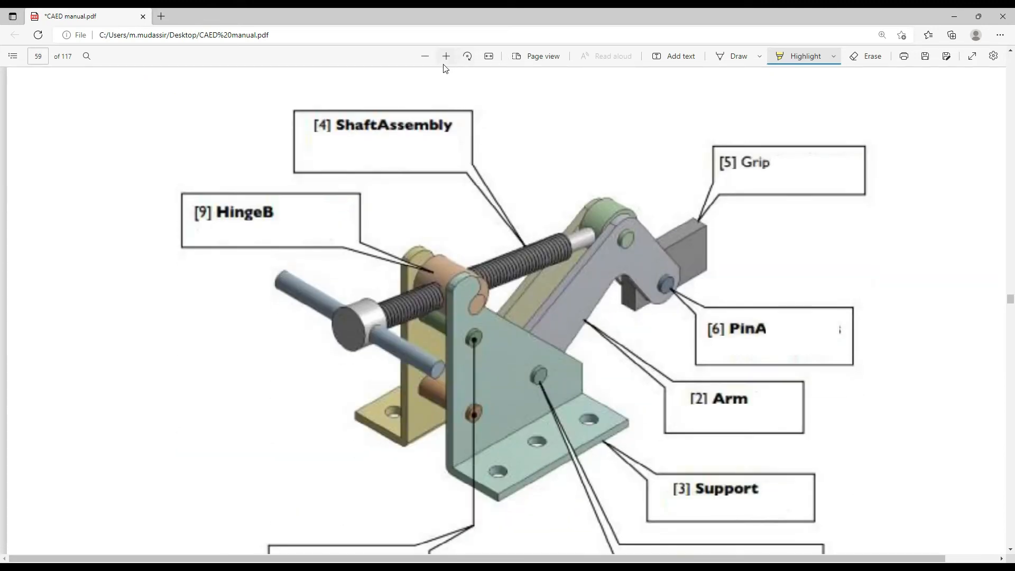
Step: Find the Grip details on page 59 of the manual, switch to SOLIDWORKS and create a new part in IPS units
{"action": "left_click", "coordinate": [425, 60]}
{"action": "left_click", "coordinate": [425, 60]}
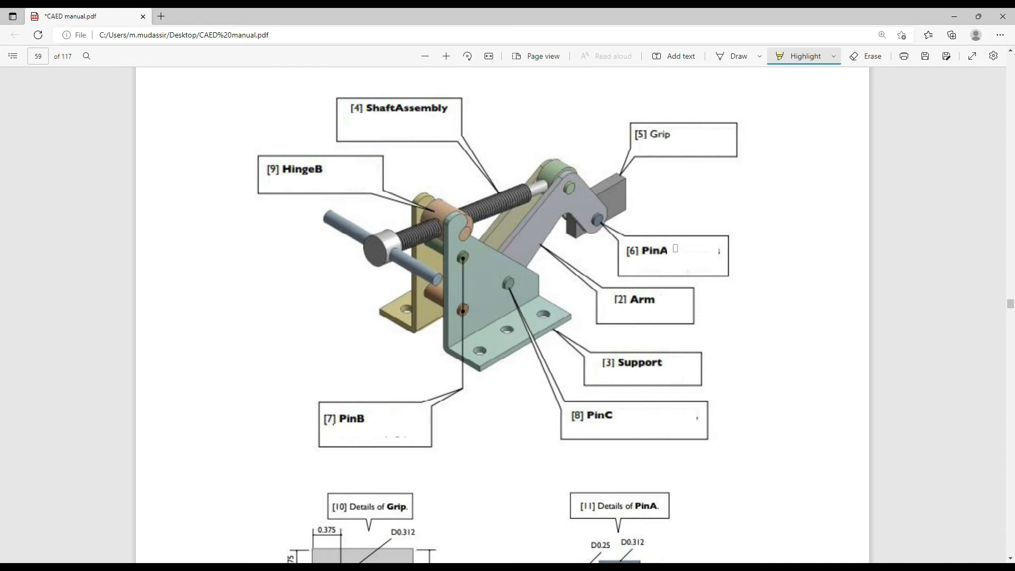
{"action": "scroll", "coordinate": [712, 268], "scroll_direction": "down", "scroll_amount": 5}
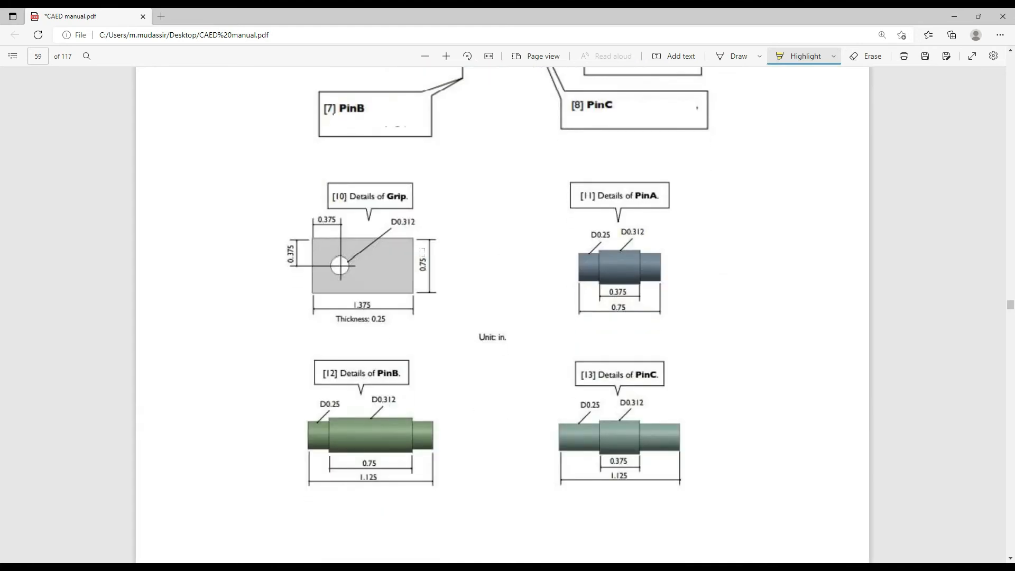
{"action": "key", "text": "alt+Tab"}
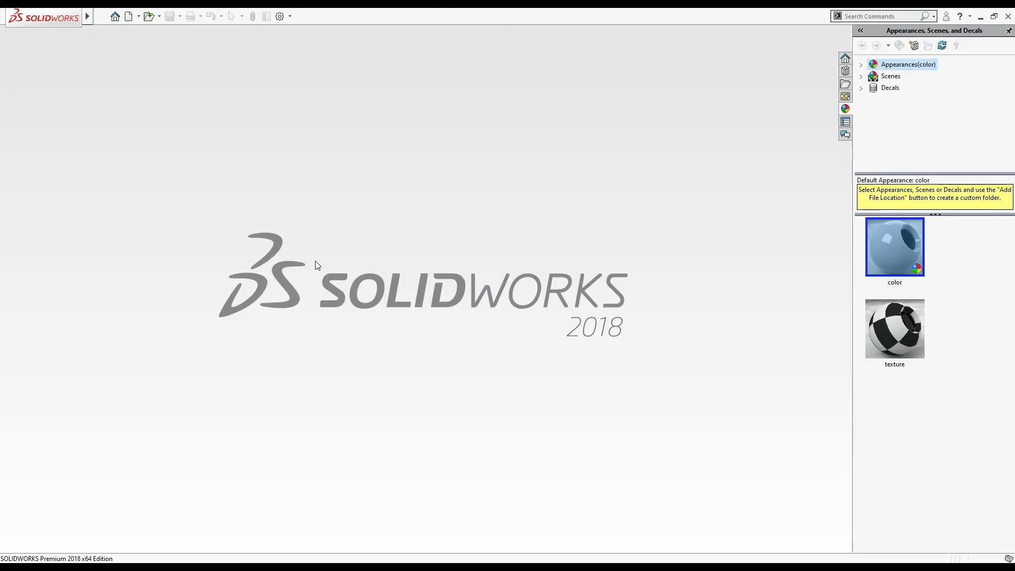
{"action": "left_click", "coordinate": [129, 16]}
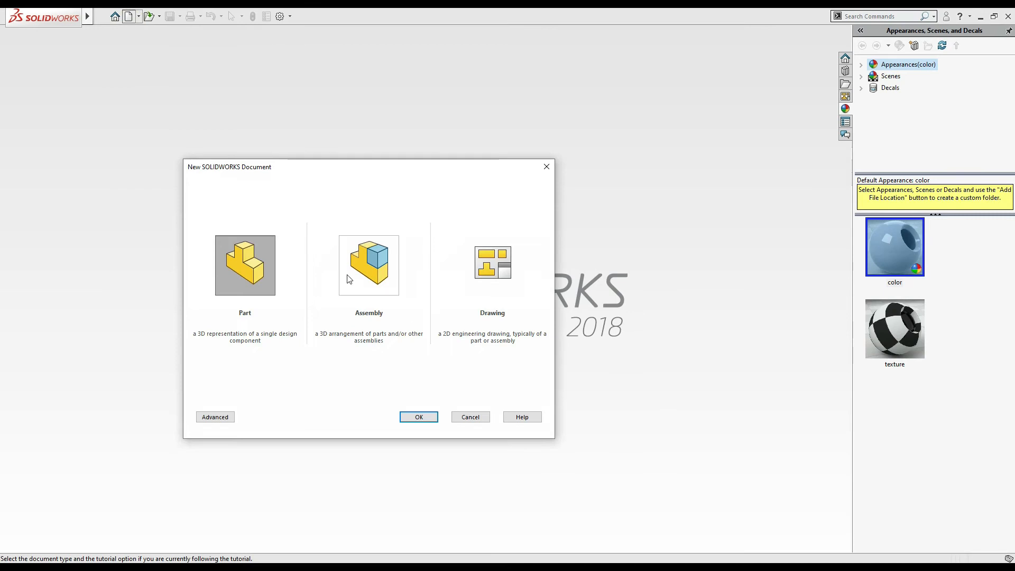
{"action": "left_click", "coordinate": [275, 266]}
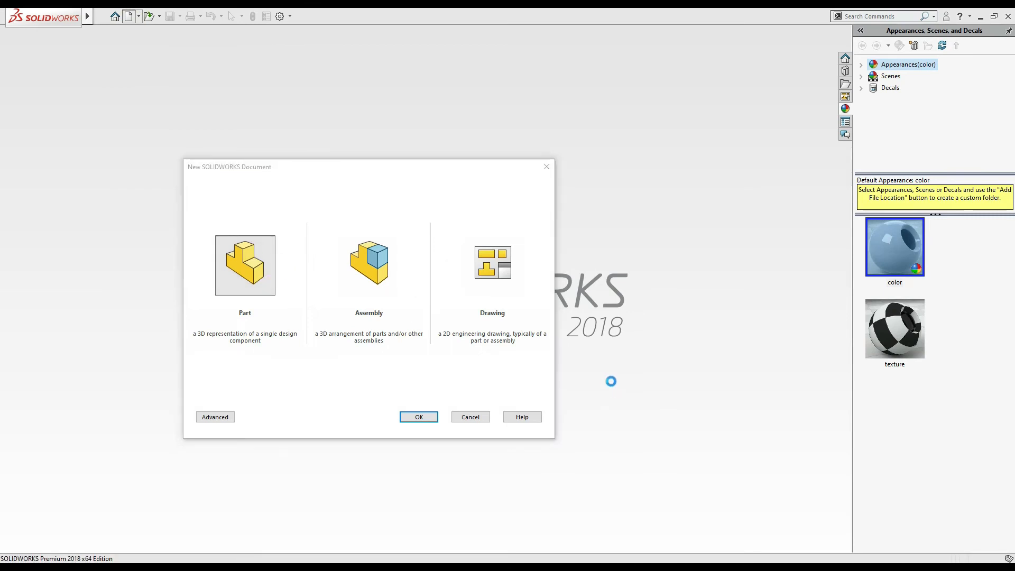
{"action": "left_click", "coordinate": [947, 559]}
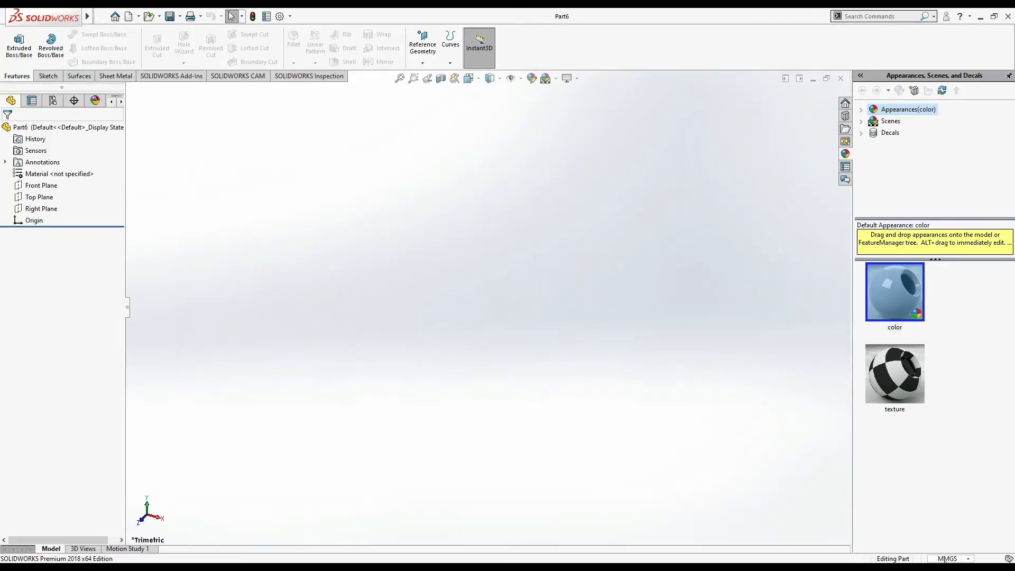
{"action": "left_click", "coordinate": [926, 527]}
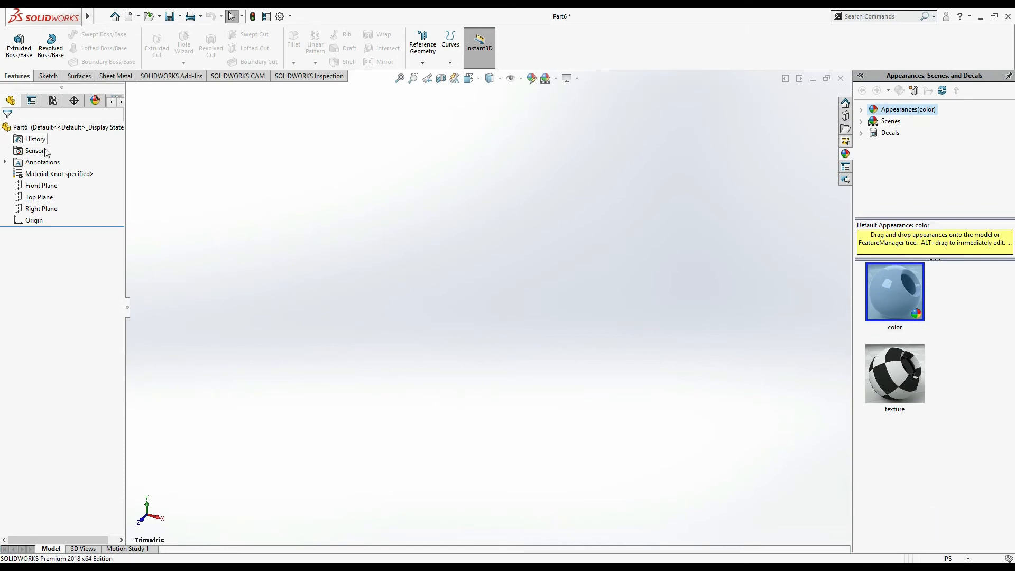
Step: On the Front Plane, sketch a center rectangle about 2.98 in wide and 2.23 in high, centred on the origin
{"action": "left_click", "coordinate": [38, 186]}
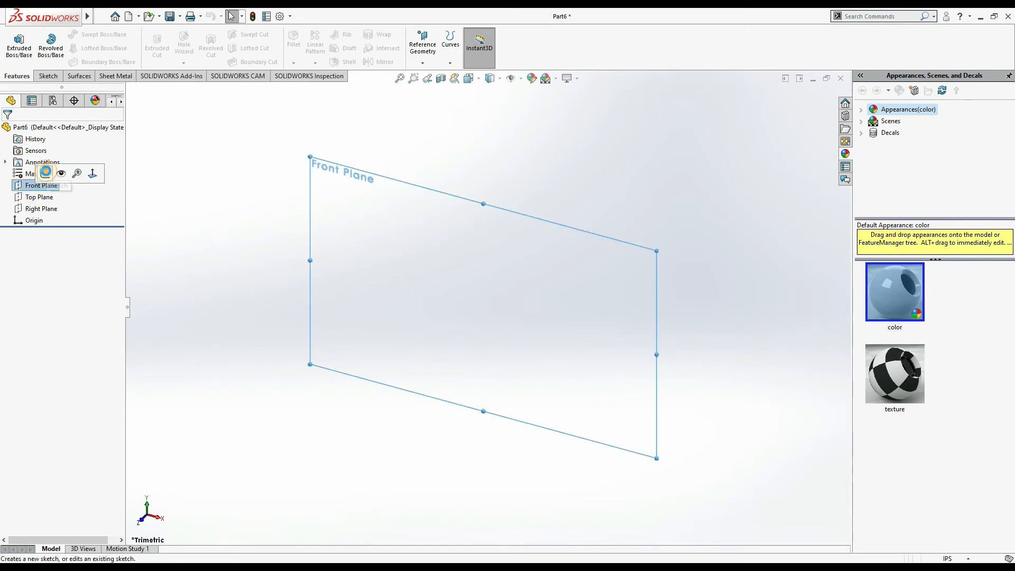
{"action": "left_click", "coordinate": [46, 172]}
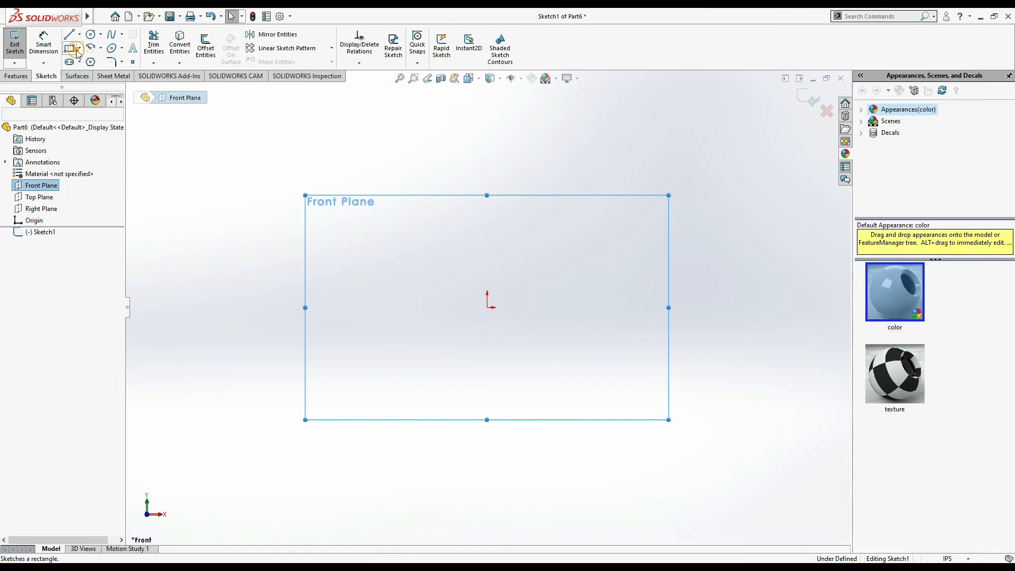
{"action": "left_click", "coordinate": [77, 48]}
{"action": "left_click", "coordinate": [74, 75]}
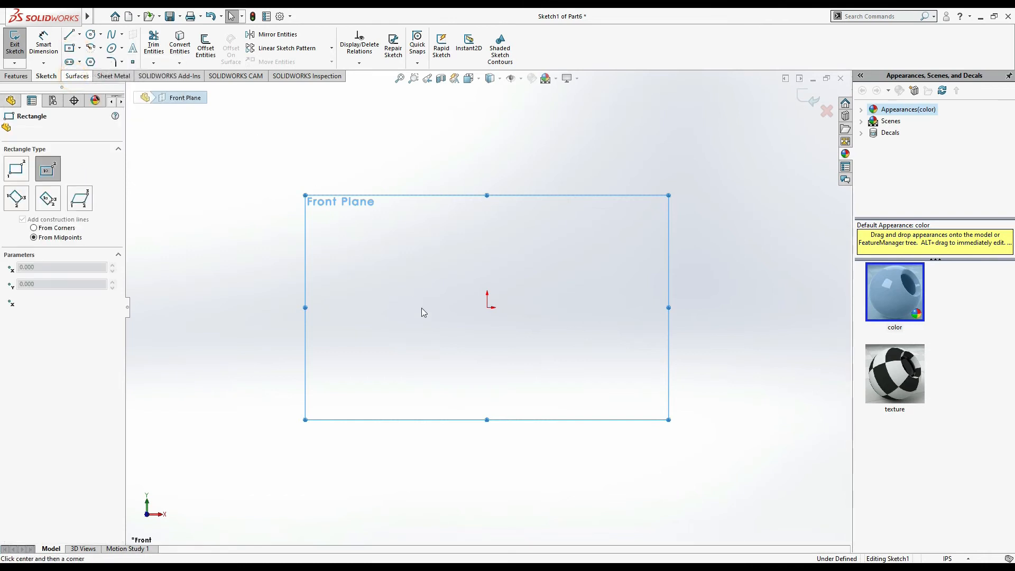
{"action": "left_click", "coordinate": [488, 307]}
{"action": "left_click", "coordinate": [564, 249]}
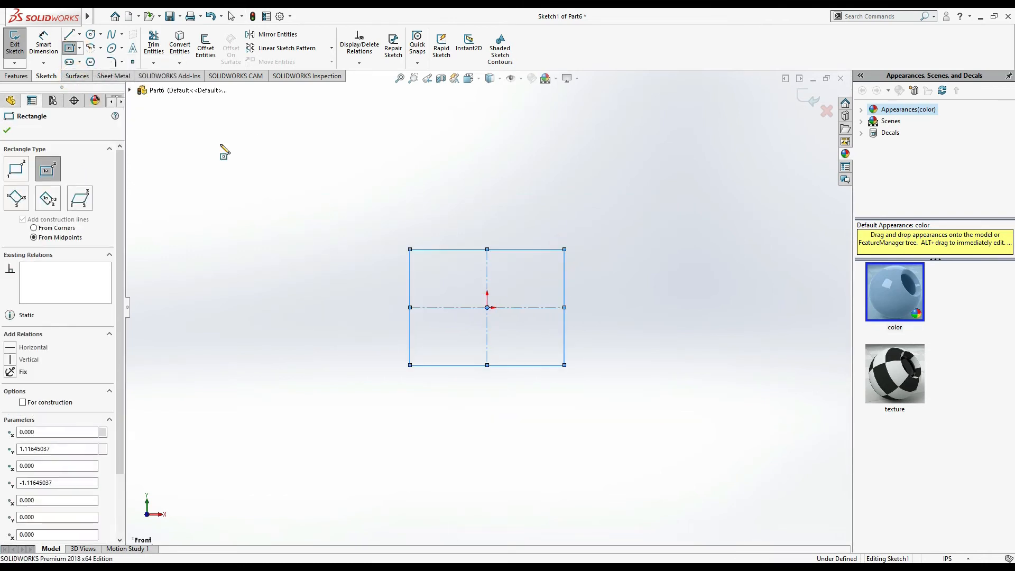
Step: Sketch a circle of about 0.41 in radius on the rectangle's horizontal centreline, about 0.94 in left of the origin
{"action": "left_click", "coordinate": [92, 36]}
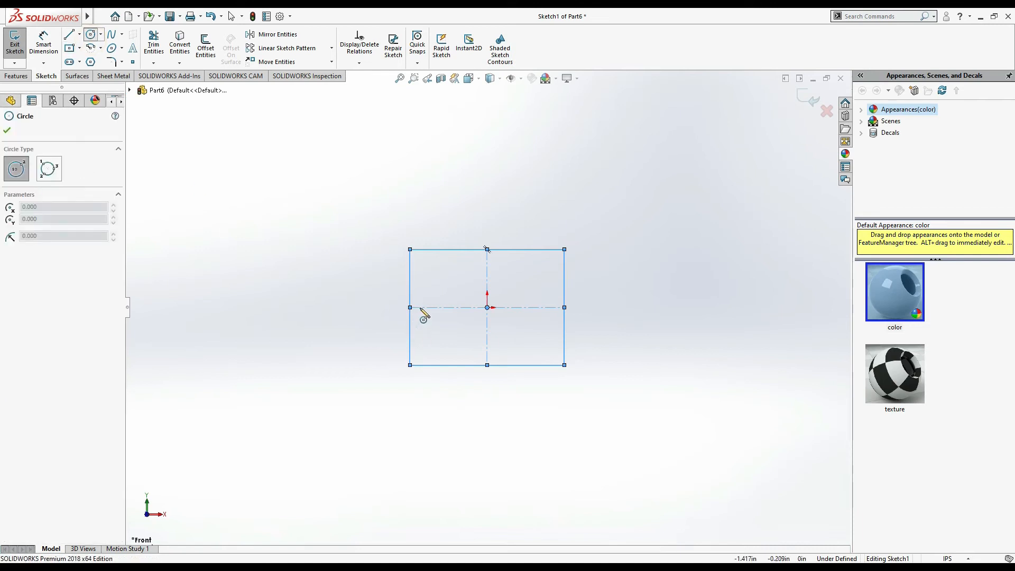
{"action": "left_click", "coordinate": [438, 307]}
{"action": "left_click", "coordinate": [454, 293]}
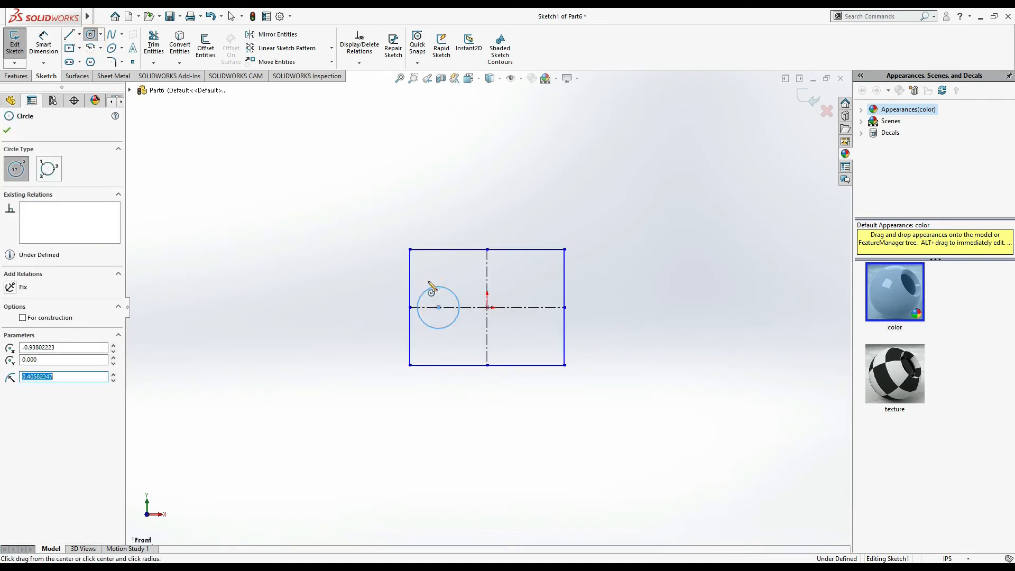
Step: Check the grip's length in the manual and dimension the rectangle's bottom edge to 1.375 in
{"action": "left_click", "coordinate": [41, 45]}
{"action": "key", "text": "alt+Tab"}
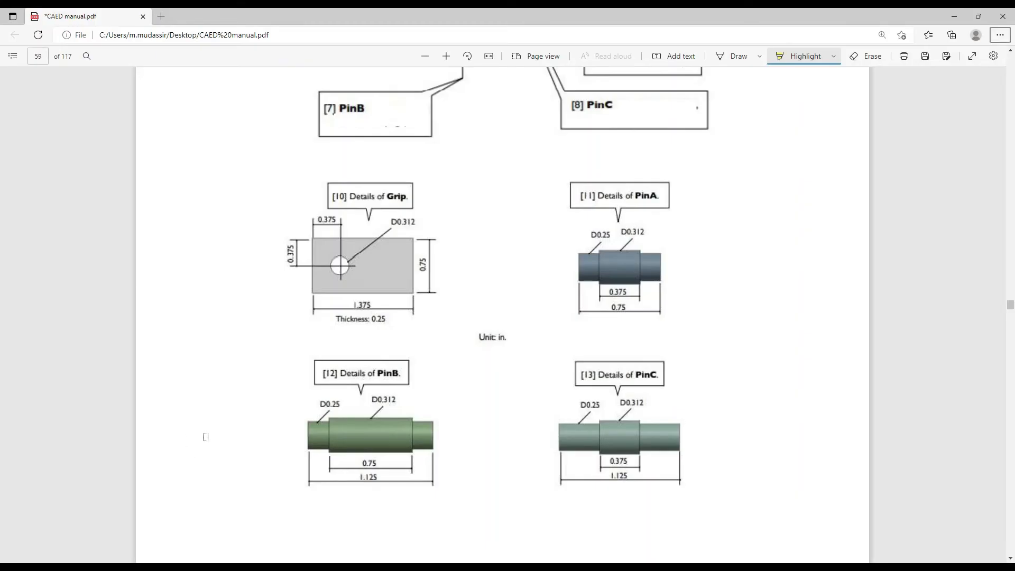
{"action": "key", "text": "alt+Tab"}
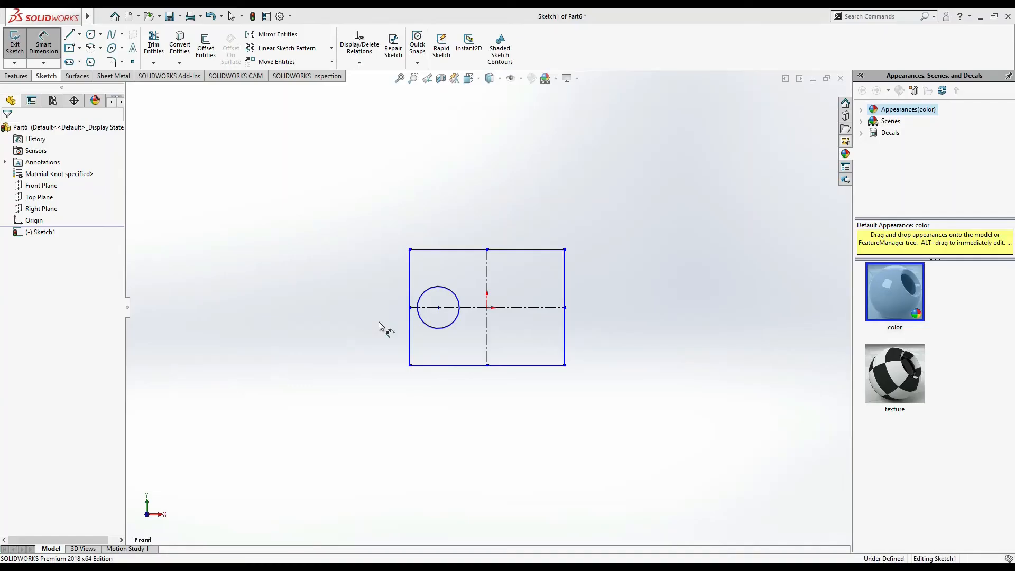
{"action": "left_click", "coordinate": [495, 365]}
{"action": "left_click", "coordinate": [497, 392]}
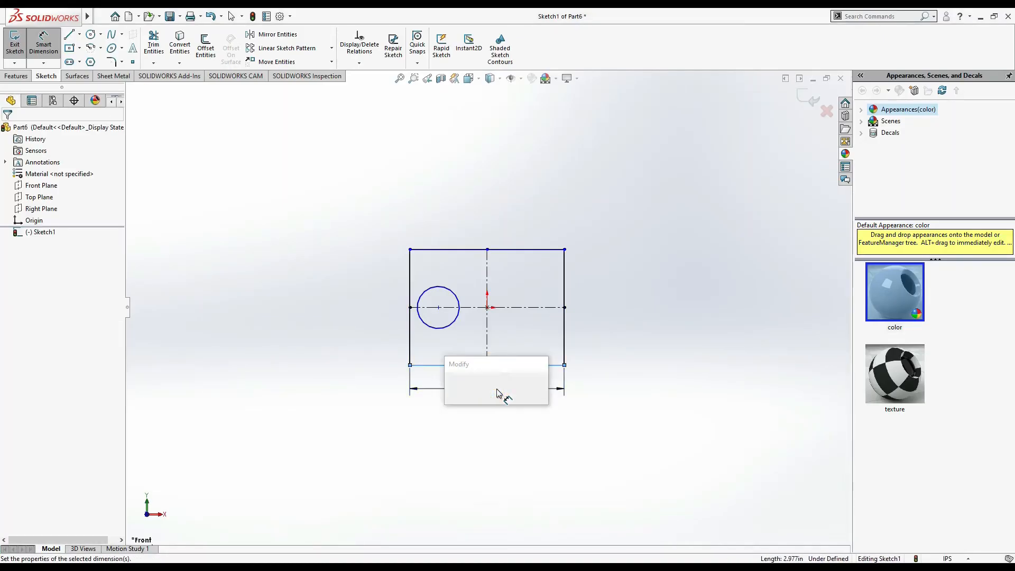
{"action": "type", "text": "1.375"}
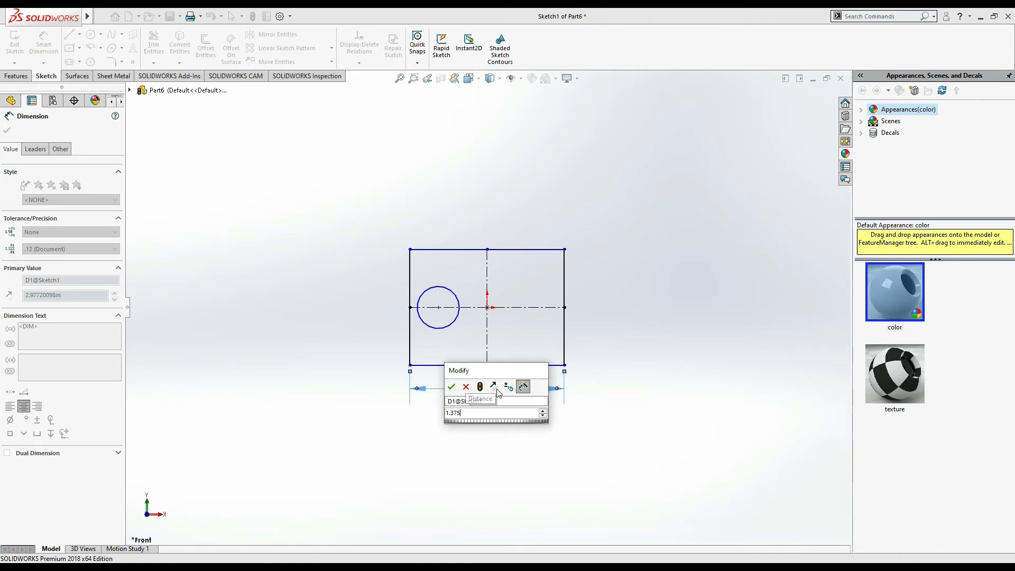
{"action": "key", "text": "Return"}
Step: Check the grip's height in the manual and dimension the rectangle's right edge to 0.75 in
{"action": "key", "text": "alt+Tab"}
{"action": "key", "text": "alt+Tab"}
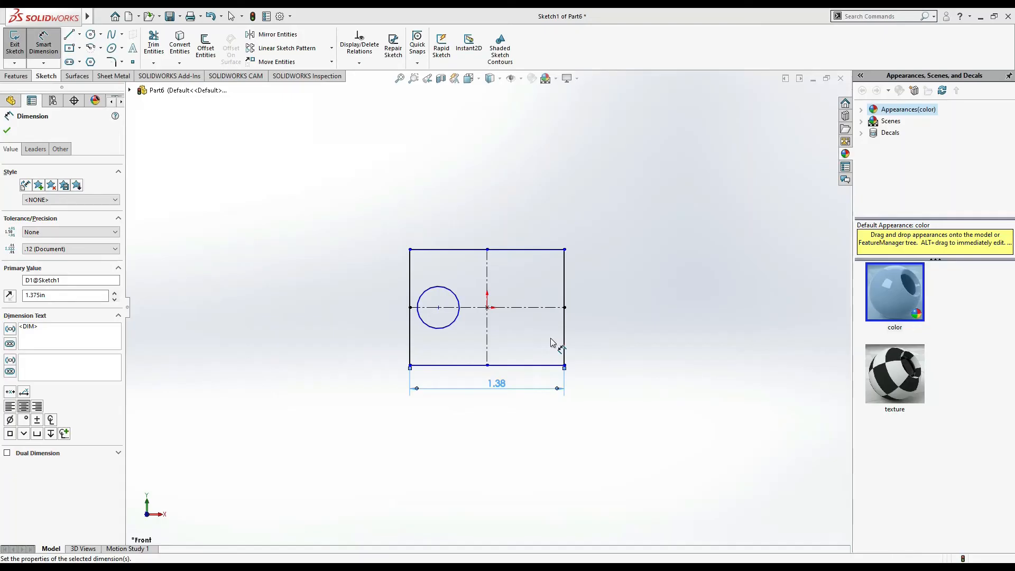
{"action": "left_click", "coordinate": [577, 345]}
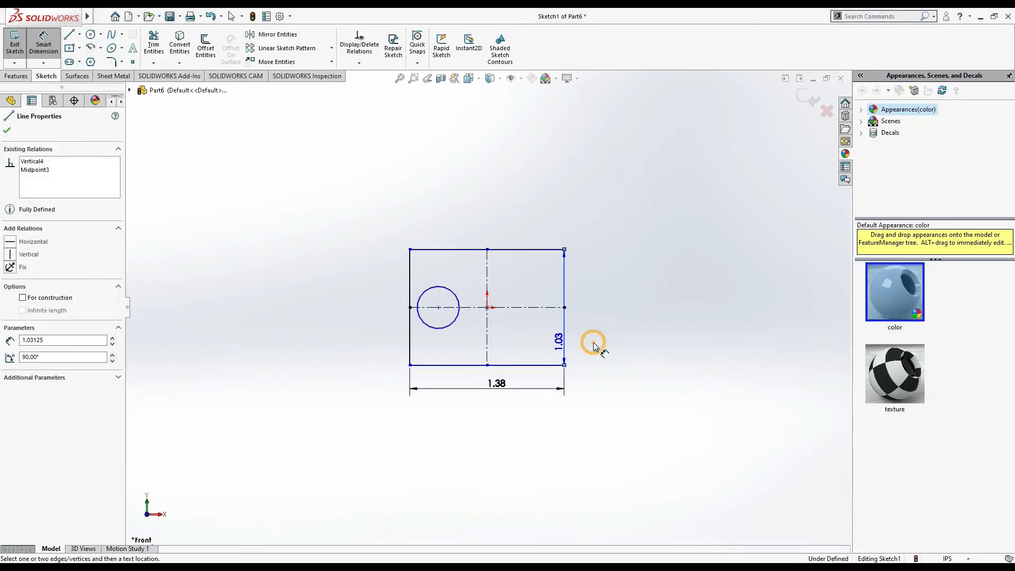
{"action": "left_click", "coordinate": [594, 345]}
{"action": "type", "text": "0.7"}
{"action": "key", "text": "Return"}
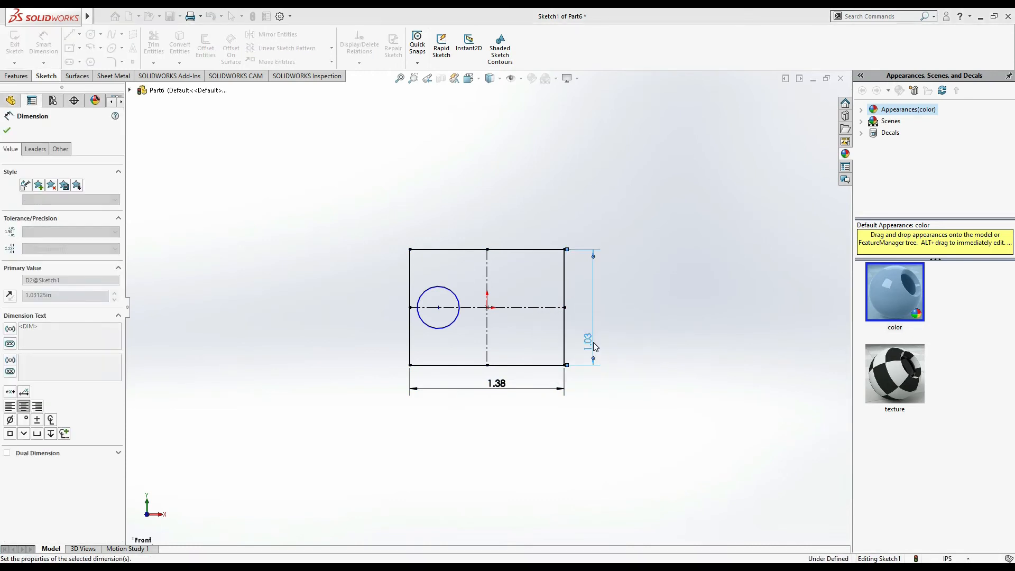
Step: Check the hole size in the manual and dimension the circle's diameter to 0.312 in
{"action": "key", "text": "alt+Tab"}
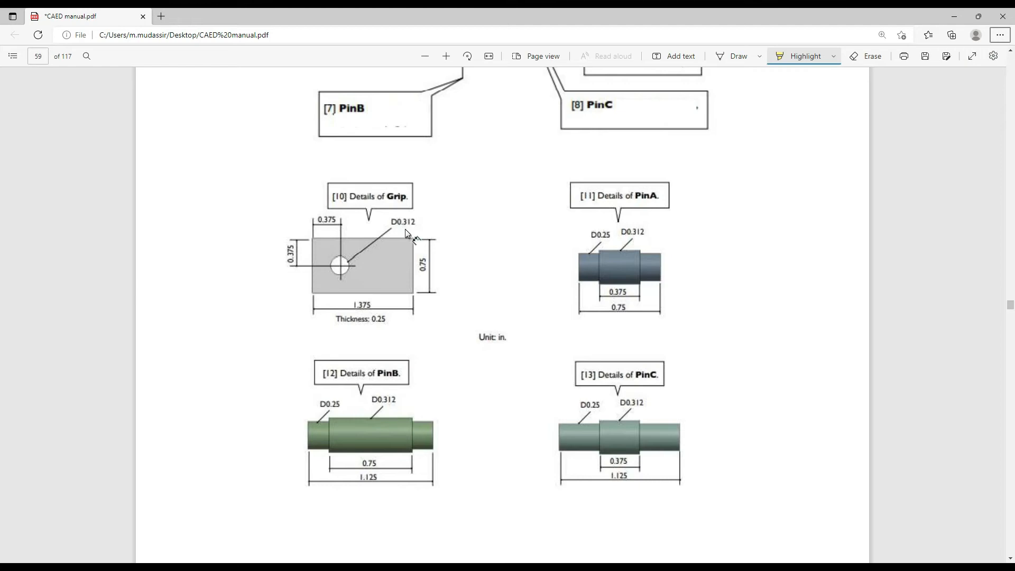
{"action": "key", "text": "alt+Tab"}
{"action": "left_click", "coordinate": [449, 289]}
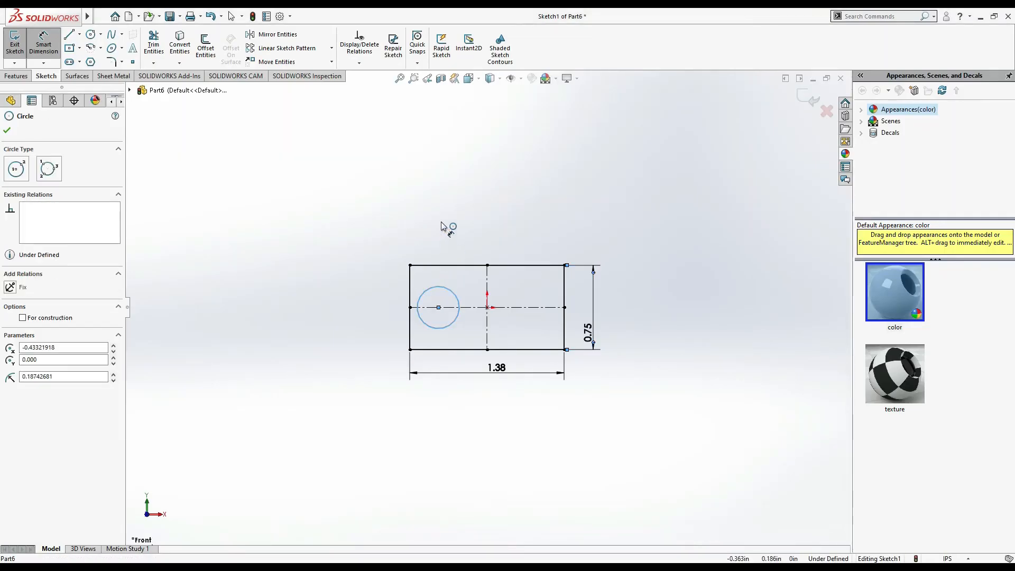
{"action": "left_click", "coordinate": [521, 238]}
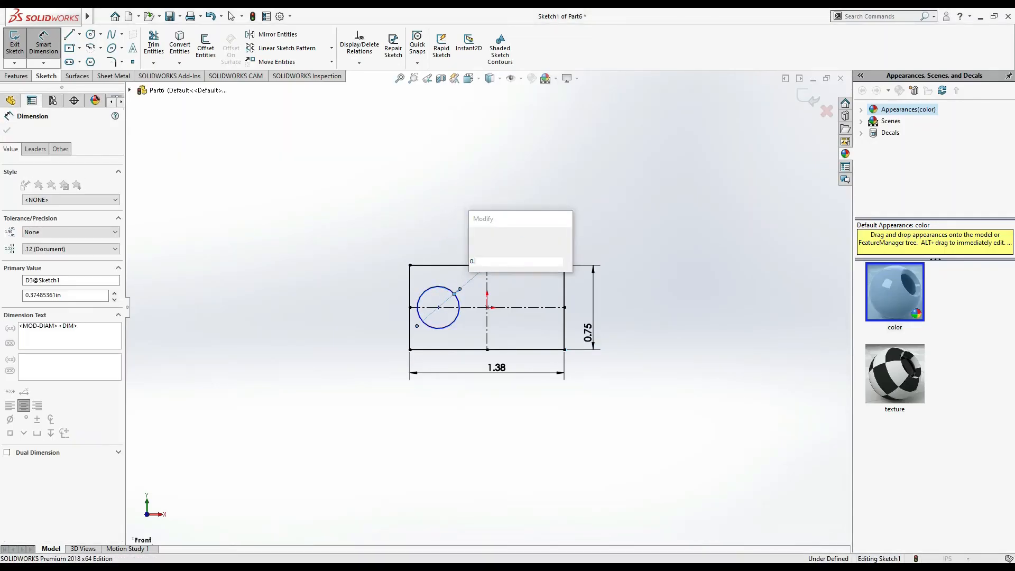
{"action": "key", "text": "Return"}
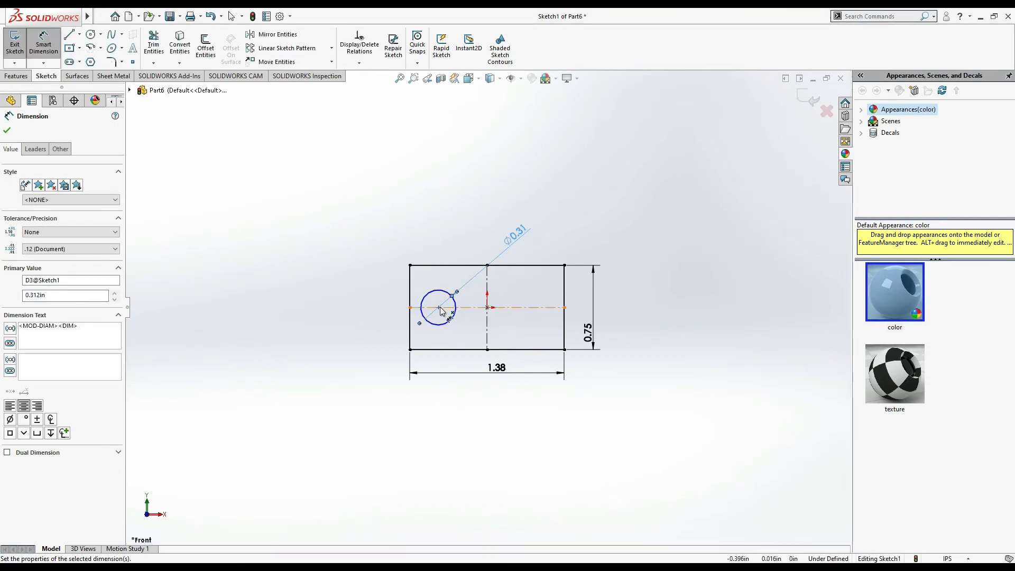
Step: Check the hole position in the manual and dimension the circle's centre 0.375 in from the rectangle's left edge
{"action": "key", "text": "alt+Tab"}
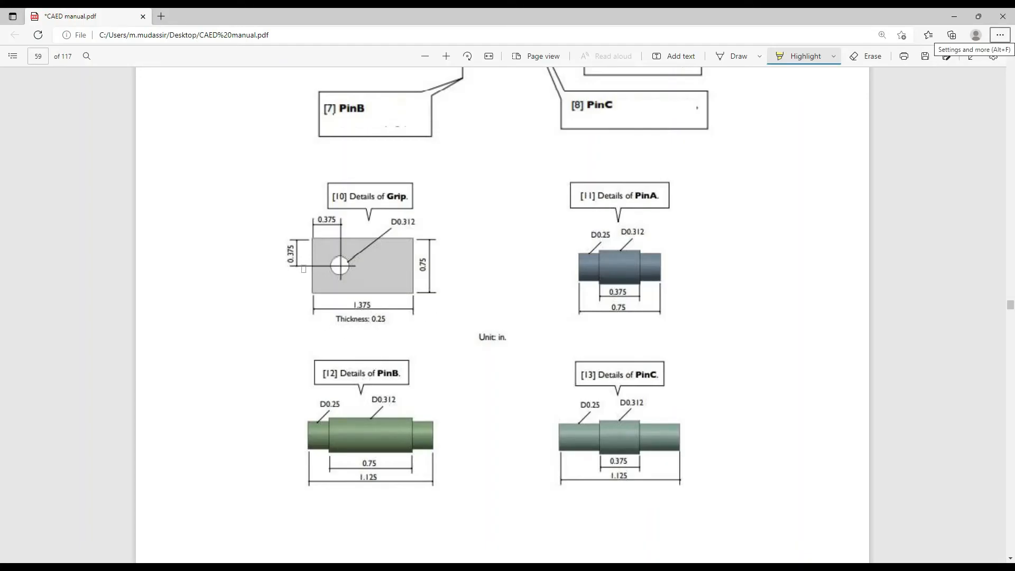
{"action": "key", "text": "alt+Tab"}
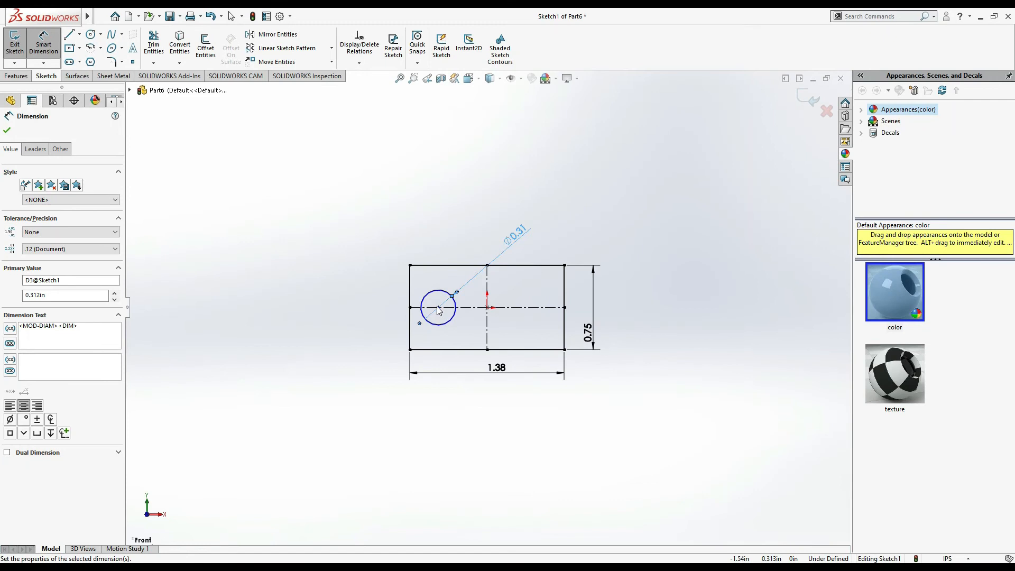
{"action": "left_click", "coordinate": [743, 259]}
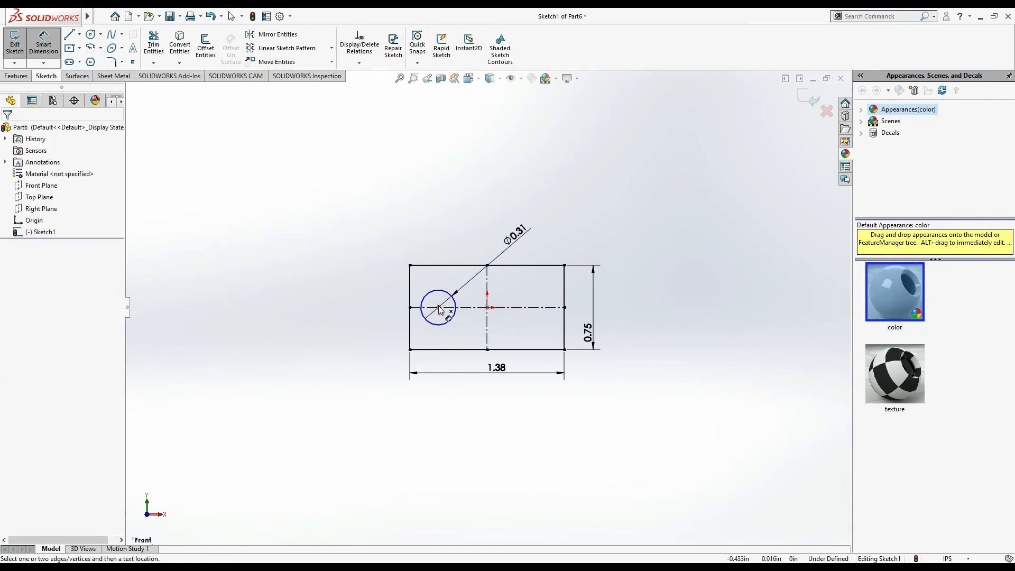
{"action": "left_click", "coordinate": [438, 308]}
{"action": "left_click", "coordinate": [410, 283]}
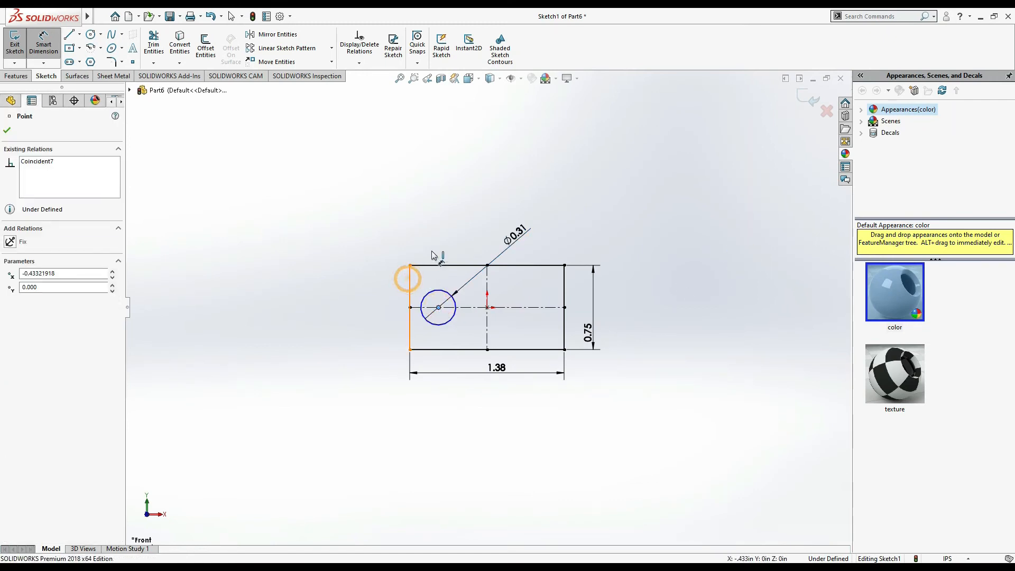
{"action": "left_click", "coordinate": [423, 280]}
{"action": "type", "text": "0.375"}
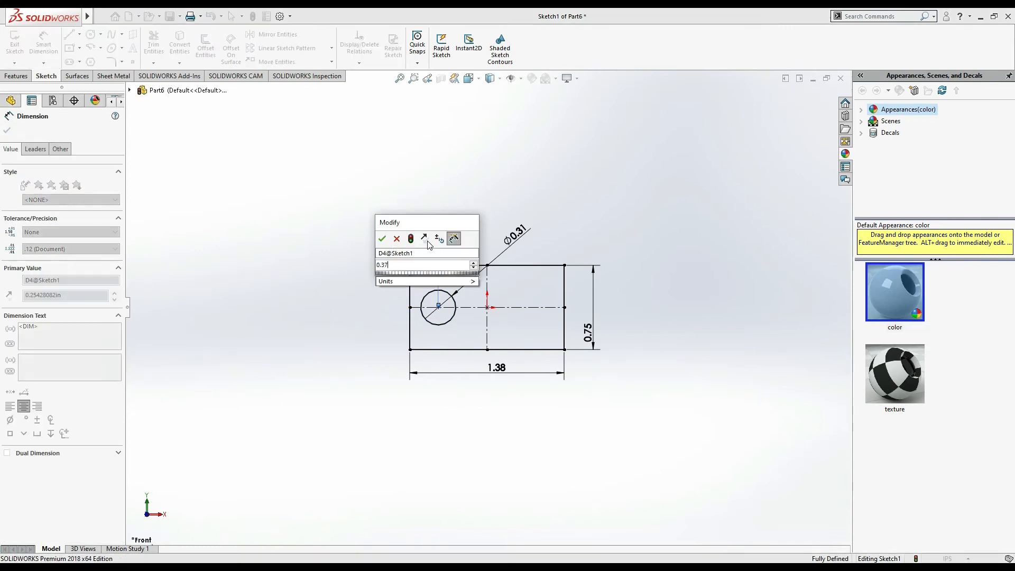
{"action": "key", "text": "Return"}
Step: Check the grip's thickness in the manual and extrude the sketch to a blind depth of 0.25 in
{"action": "key", "text": "alt+Tab"}
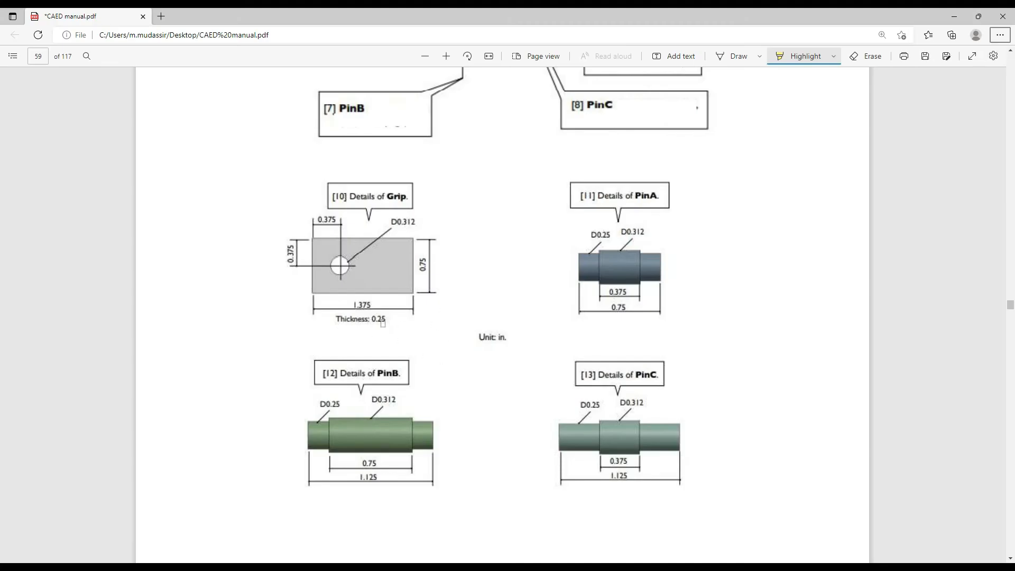
{"action": "key", "text": "alt+Tab"}
{"action": "left_click", "coordinate": [17, 76]}
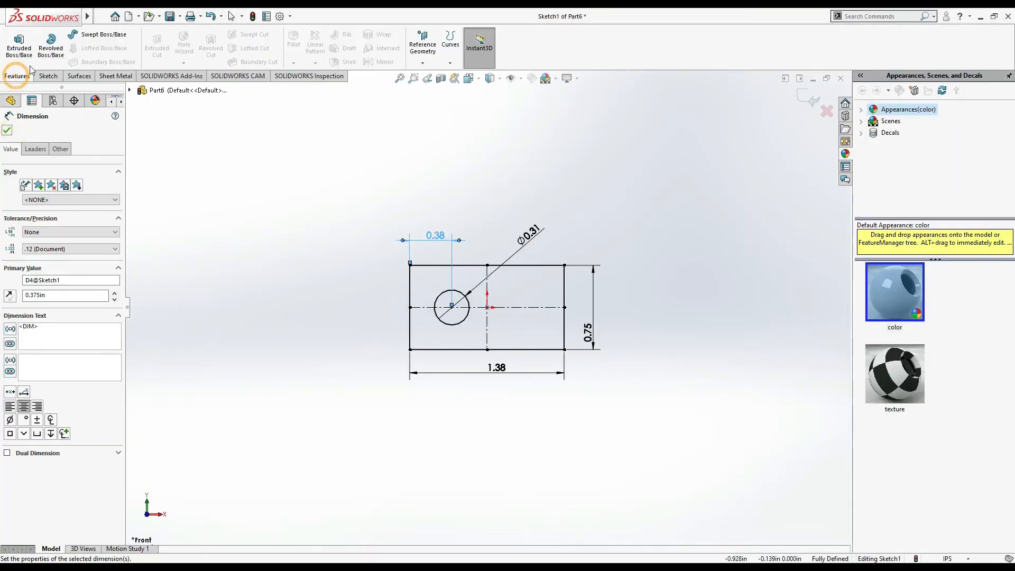
{"action": "left_click", "coordinate": [19, 45]}
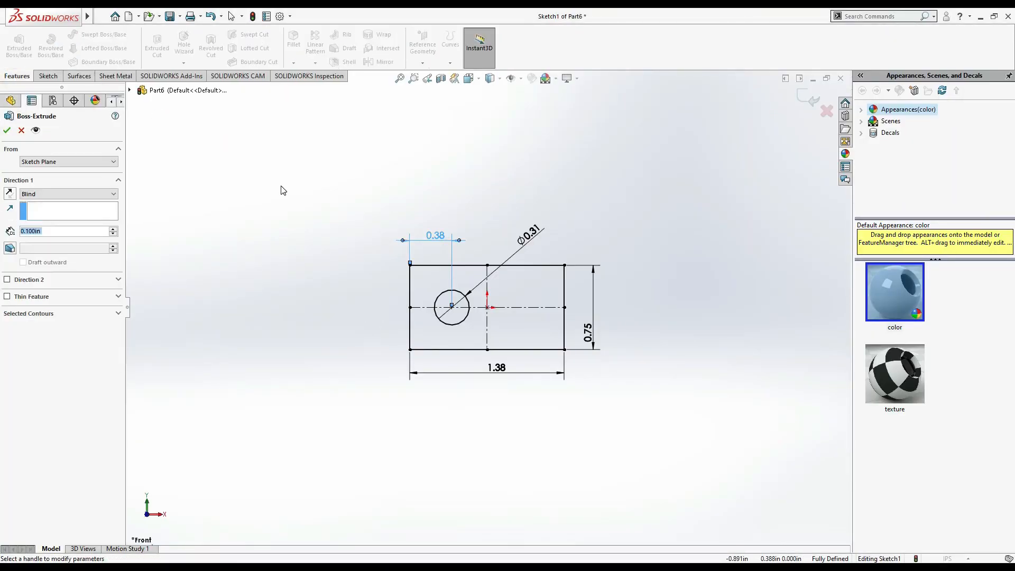
{"action": "key", "text": "alt+Tab"}
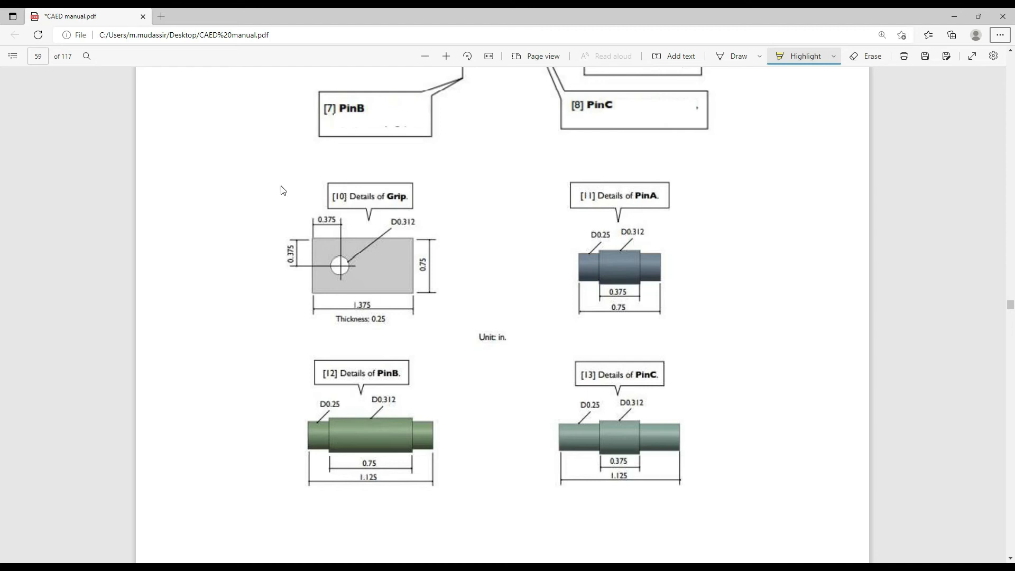
{"action": "key", "text": "alt+Tab"}
{"action": "left_click", "coordinate": [45, 230]}
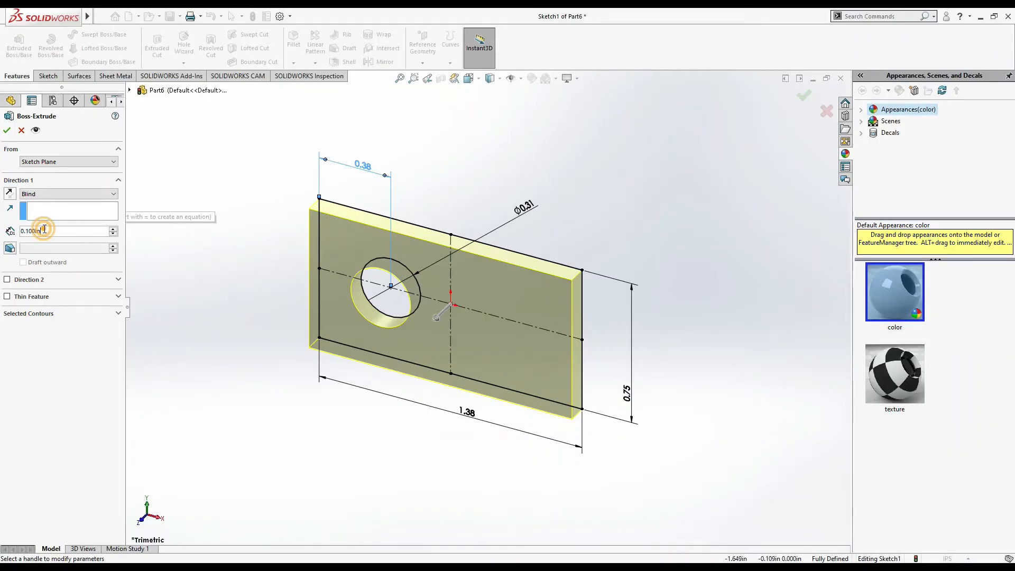
{"action": "type", "text": "0.25"}
{"action": "key", "text": "Return"}
{"action": "left_click", "coordinate": [5, 132]}
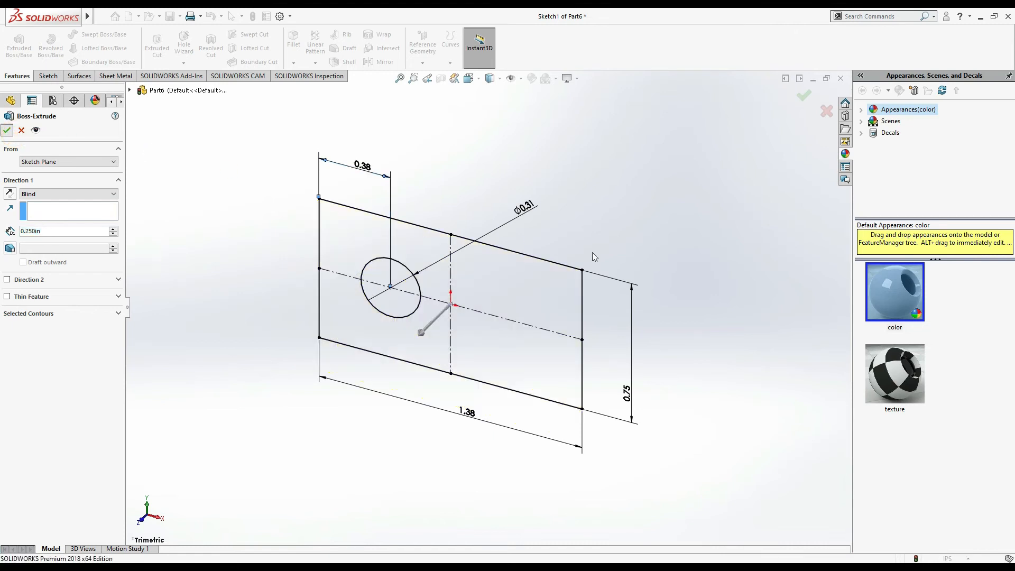
Step: Apply a light cyan appearance with RGB 192, 255, 255 to the whole grip part
{"action": "left_click", "coordinate": [565, 148]}
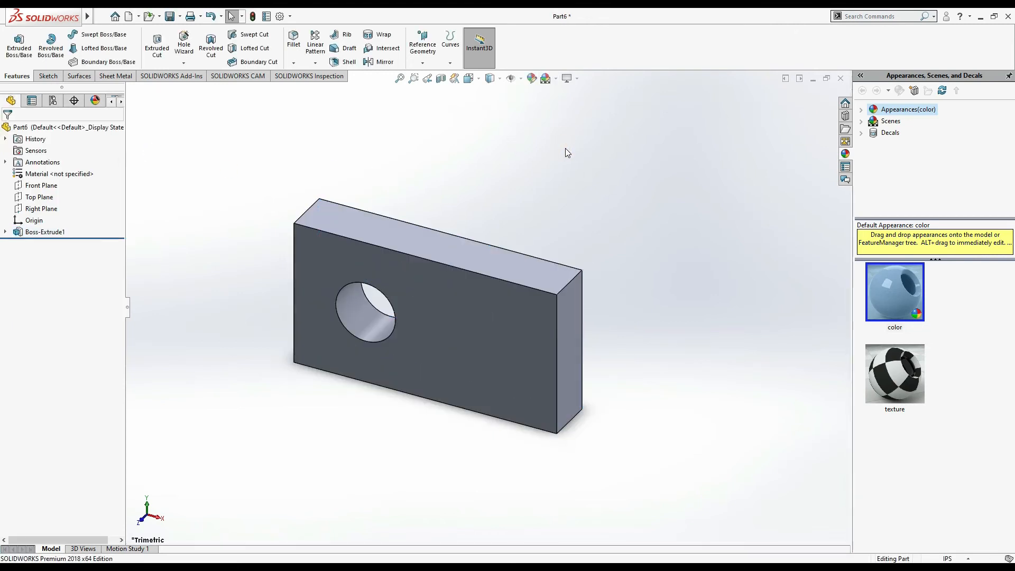
{"action": "left_click", "coordinate": [532, 81]}
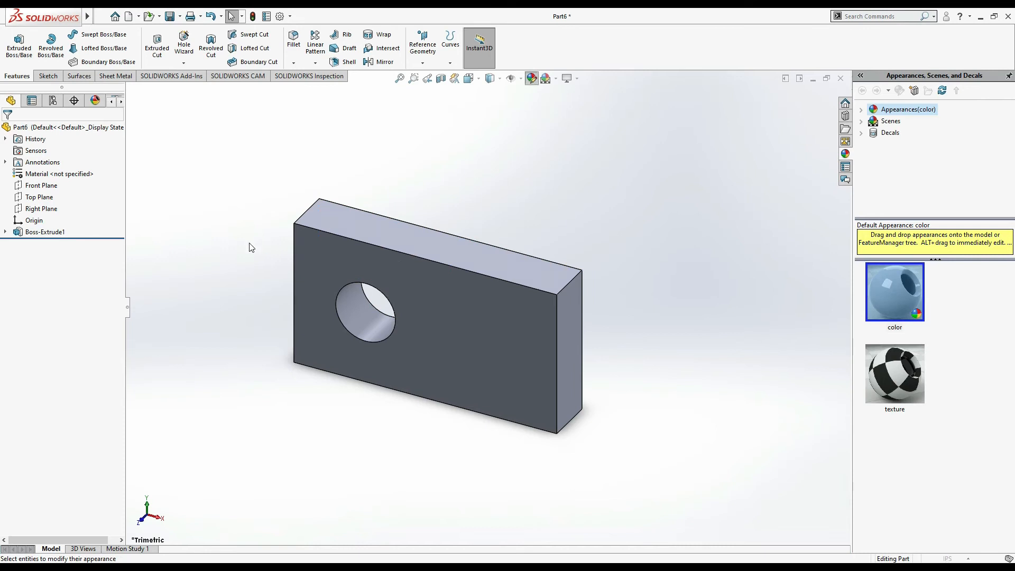
{"action": "left_click", "coordinate": [67, 336]}
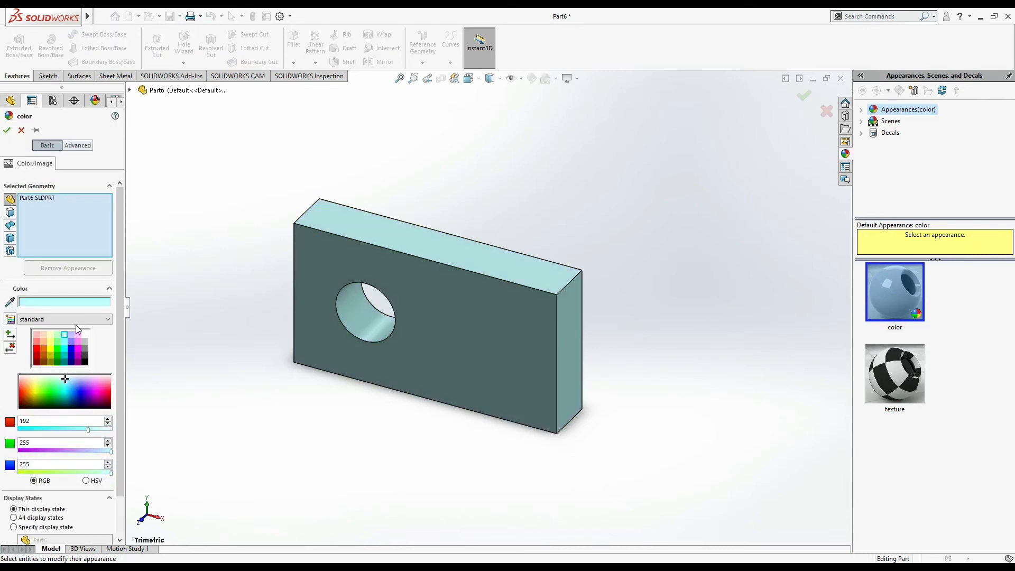
{"action": "left_click", "coordinate": [7, 130]}
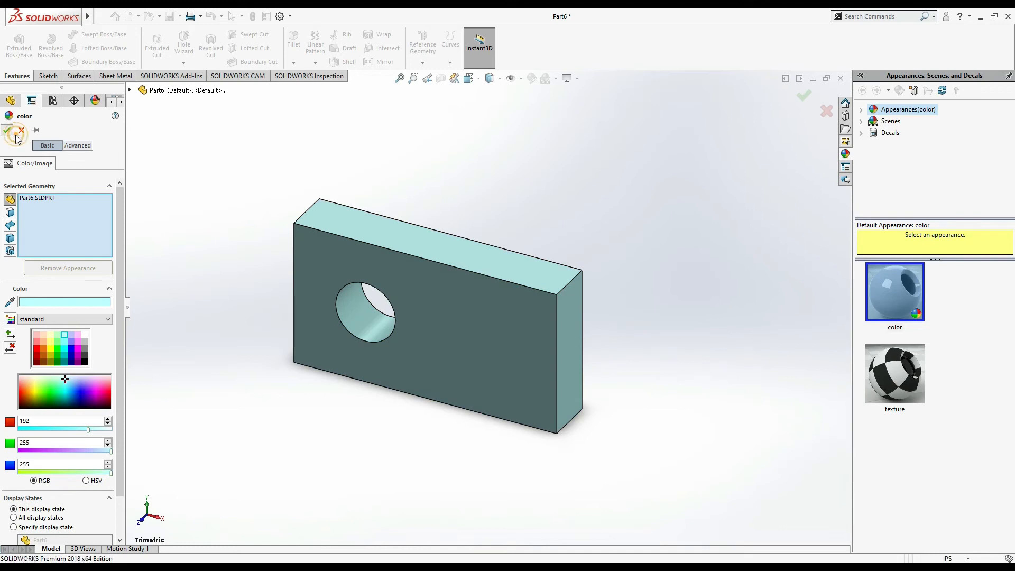
Step: Save the finished part as grip and close it
{"action": "left_click", "coordinate": [841, 79]}
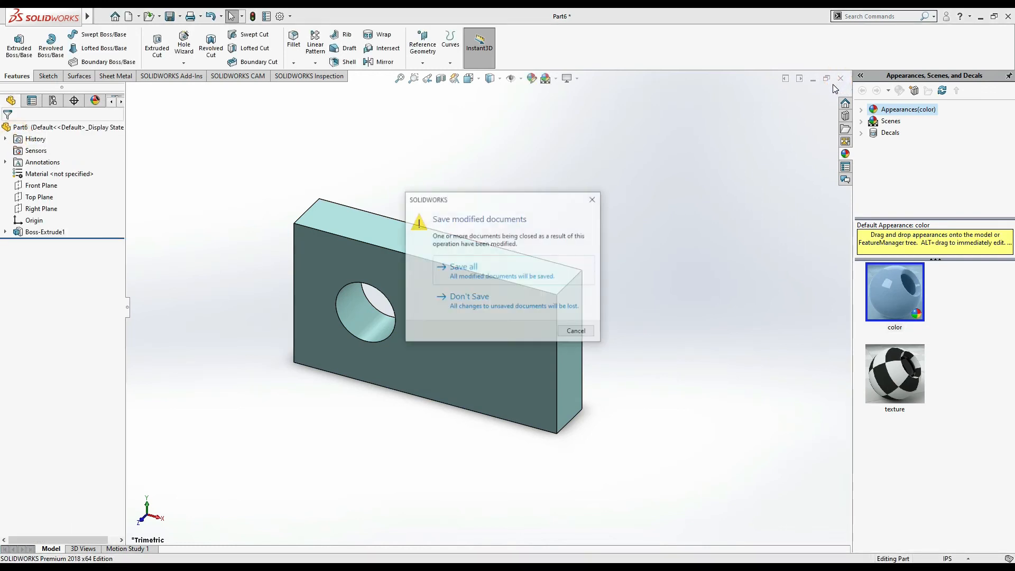
{"action": "left_click", "coordinate": [441, 274]}
{"action": "type", "text": "grip"}
{"action": "key", "text": "Return"}
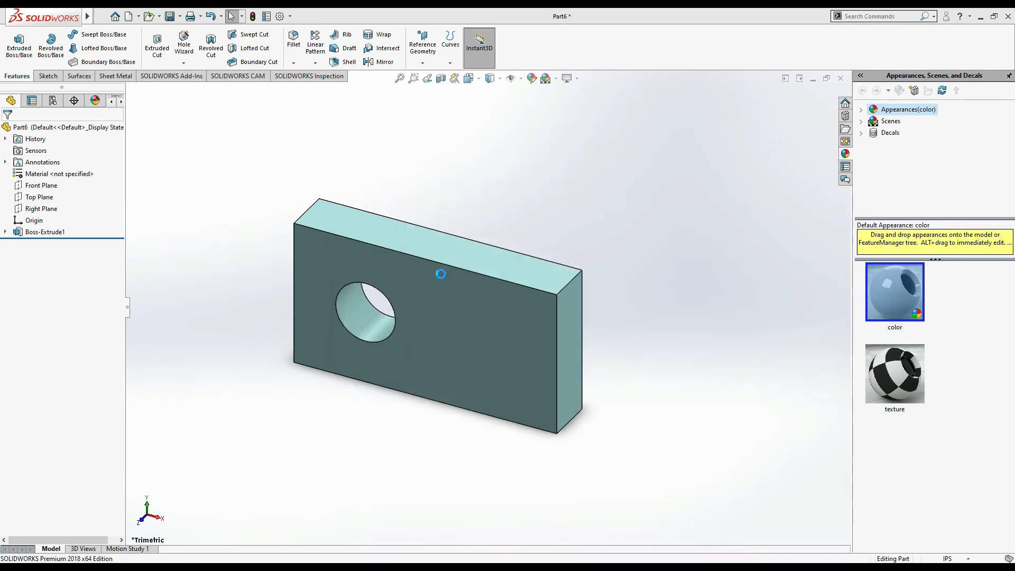
{"action": "key", "text": "ctrl+w"}
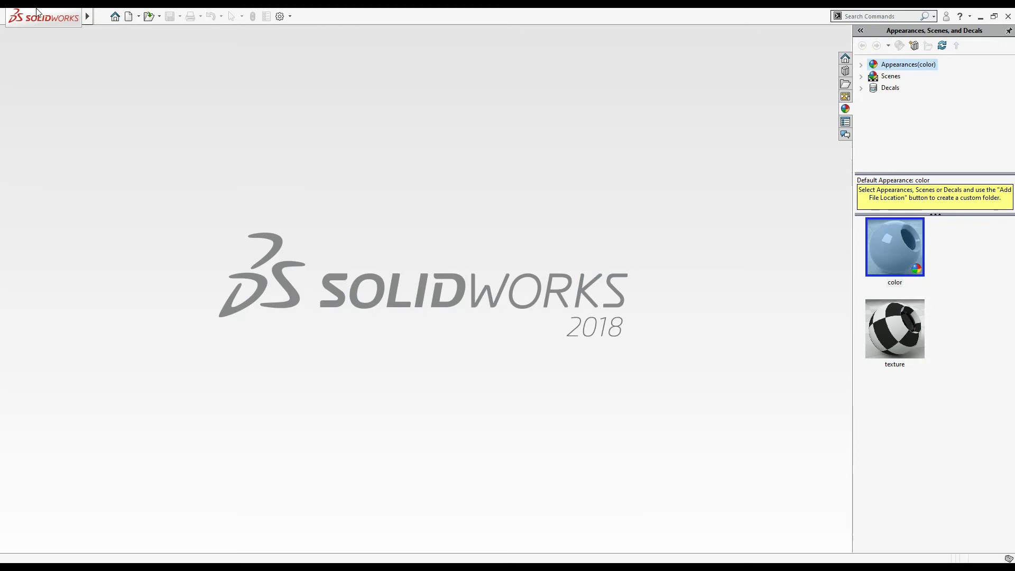
Step: Create a new part document and set its units to IPS (inch, pound, second)
{"action": "left_click", "coordinate": [129, 15]}
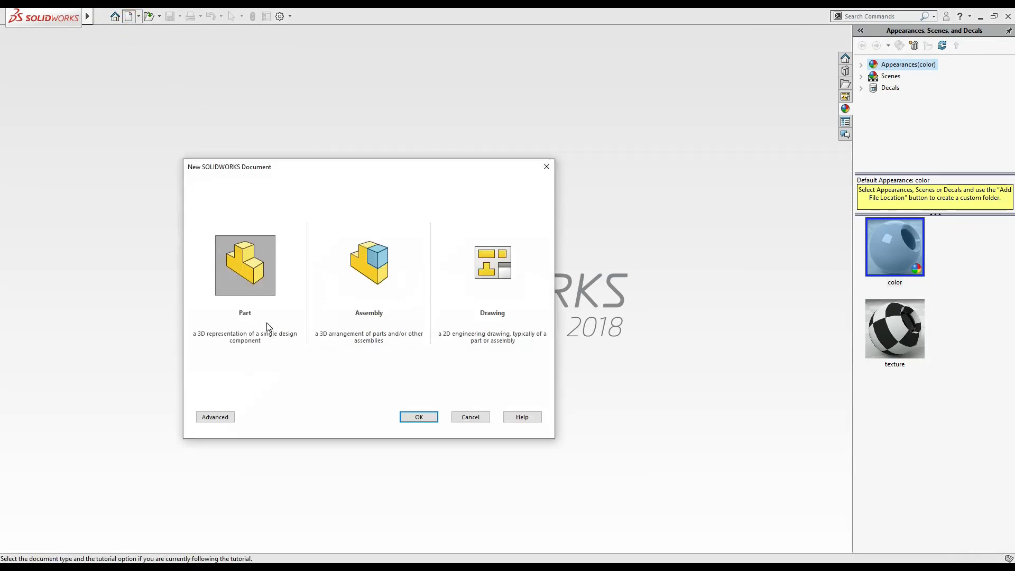
{"action": "left_click", "coordinate": [422, 419]}
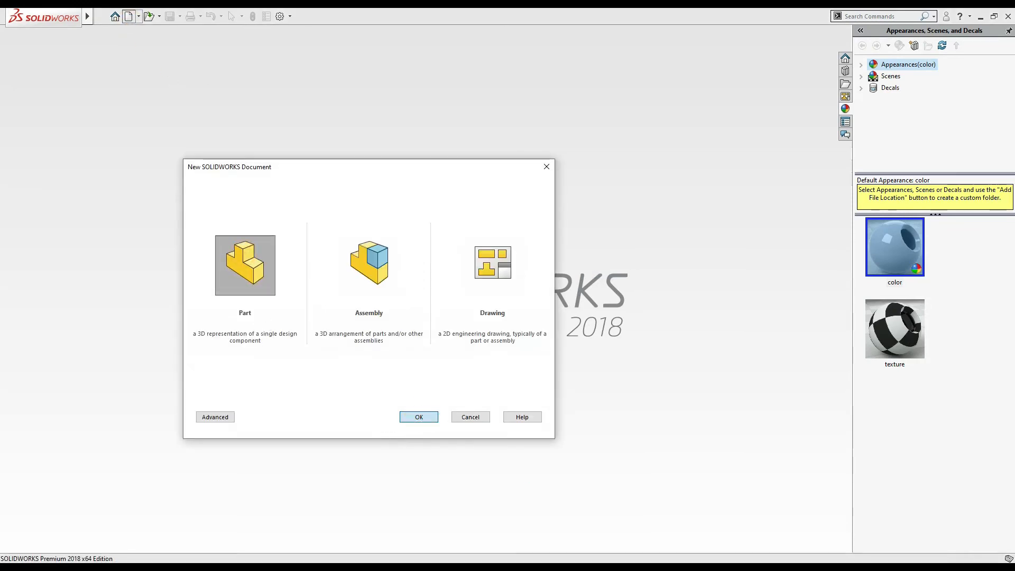
{"action": "left_click", "coordinate": [952, 559]}
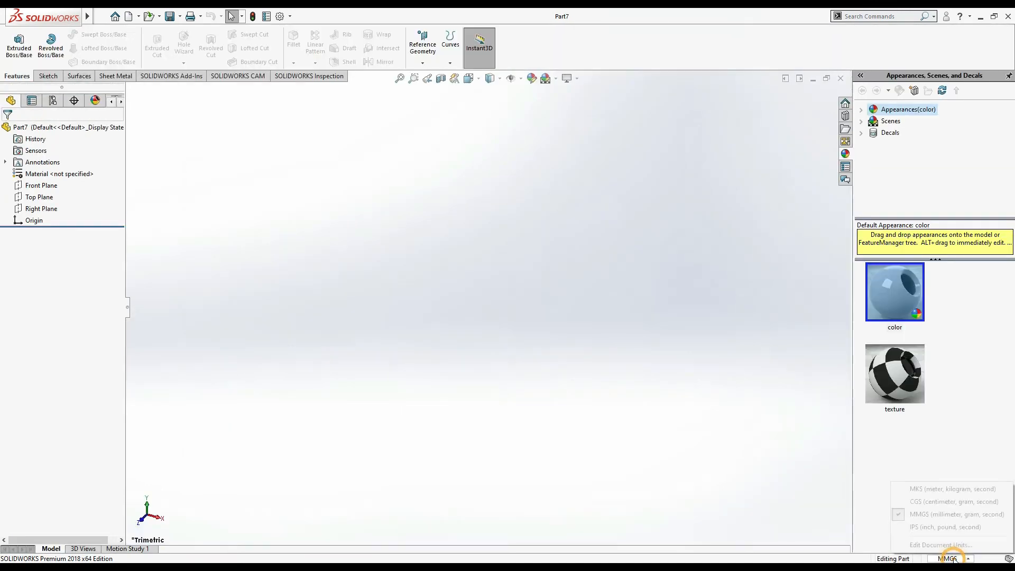
{"action": "left_click", "coordinate": [947, 527]}
Step: Start a sketch on the Front Plane and draw a circle about 1.84 in in diameter centred on the origin
{"action": "left_click", "coordinate": [41, 185]}
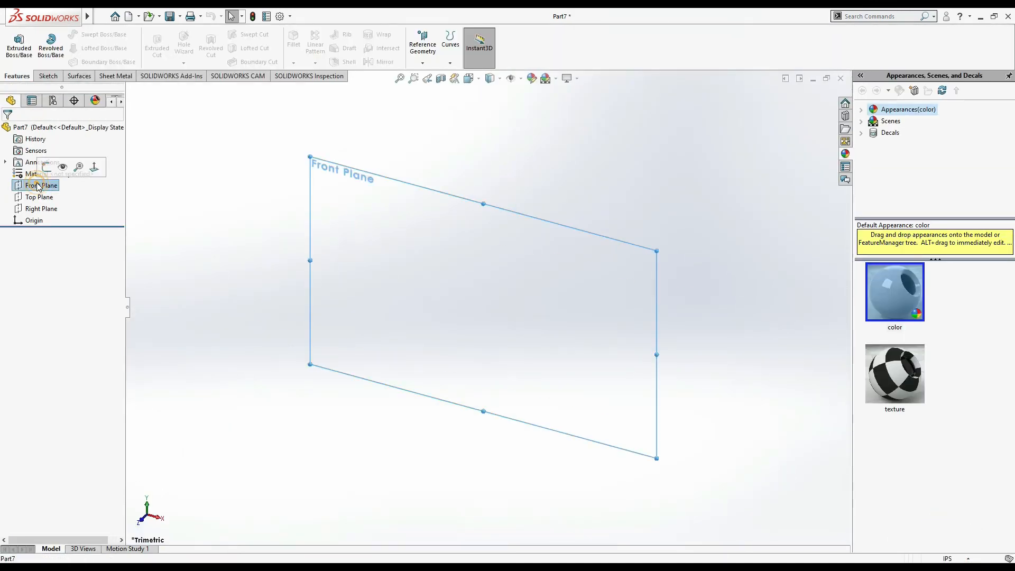
{"action": "left_click", "coordinate": [42, 165]}
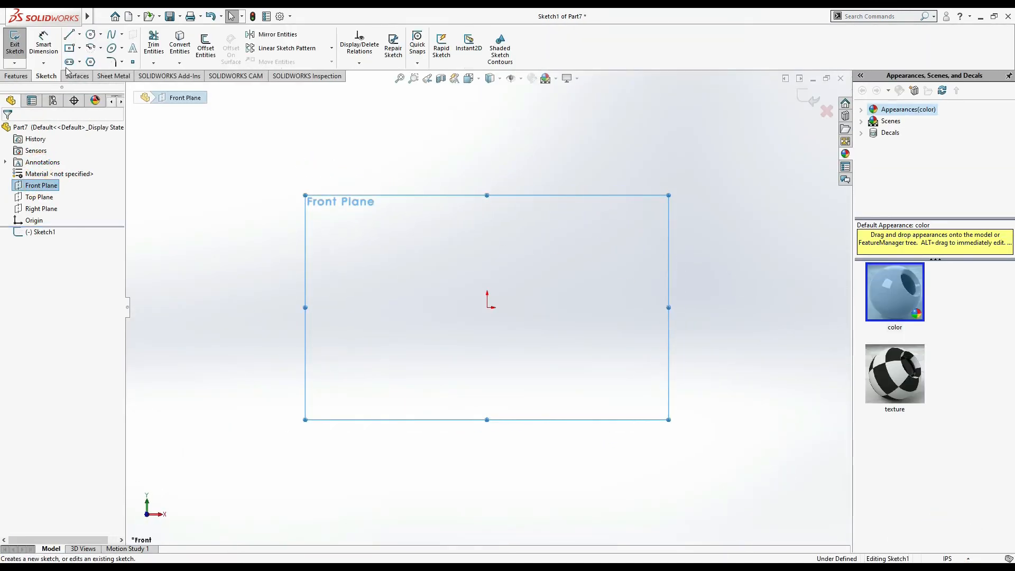
{"action": "left_click", "coordinate": [91, 34]}
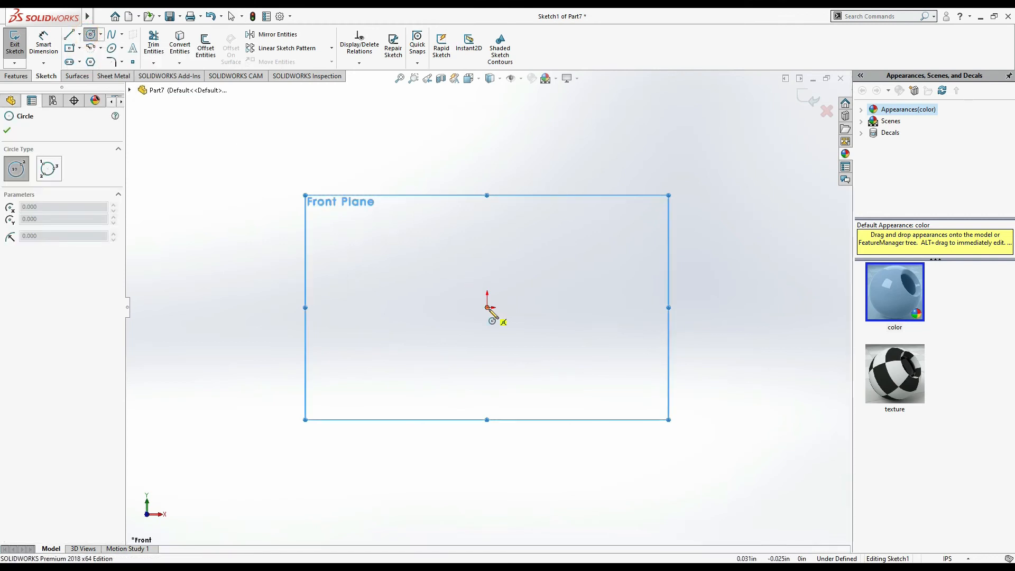
{"action": "left_click", "coordinate": [487, 307]}
{"action": "left_click", "coordinate": [515, 268]}
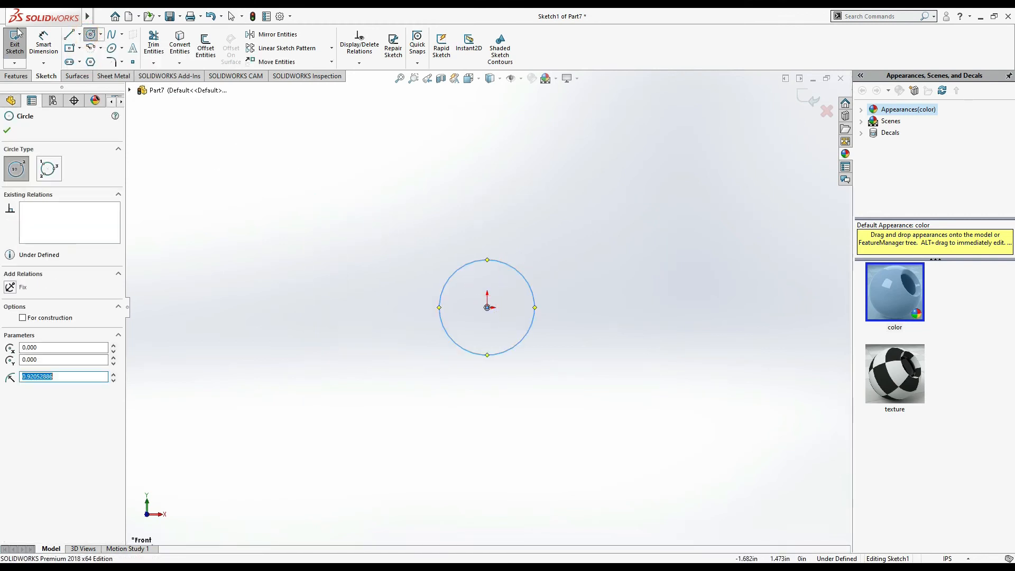
Step: Dimension the circle's diameter to 0.312 in
{"action": "left_click", "coordinate": [42, 49]}
{"action": "left_click", "coordinate": [459, 352]}
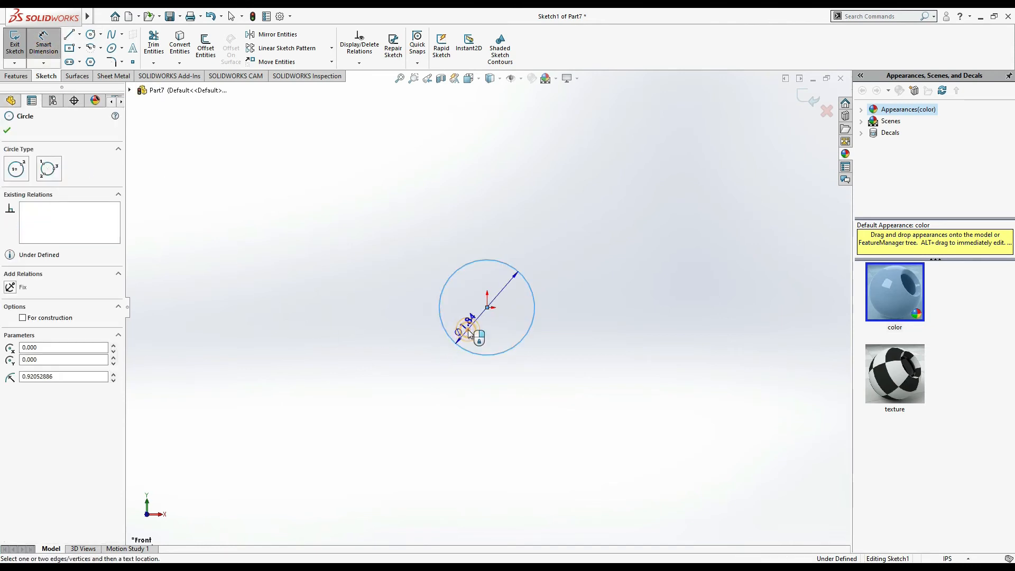
{"action": "left_click", "coordinate": [474, 336]}
{"action": "key", "text": "Return"}
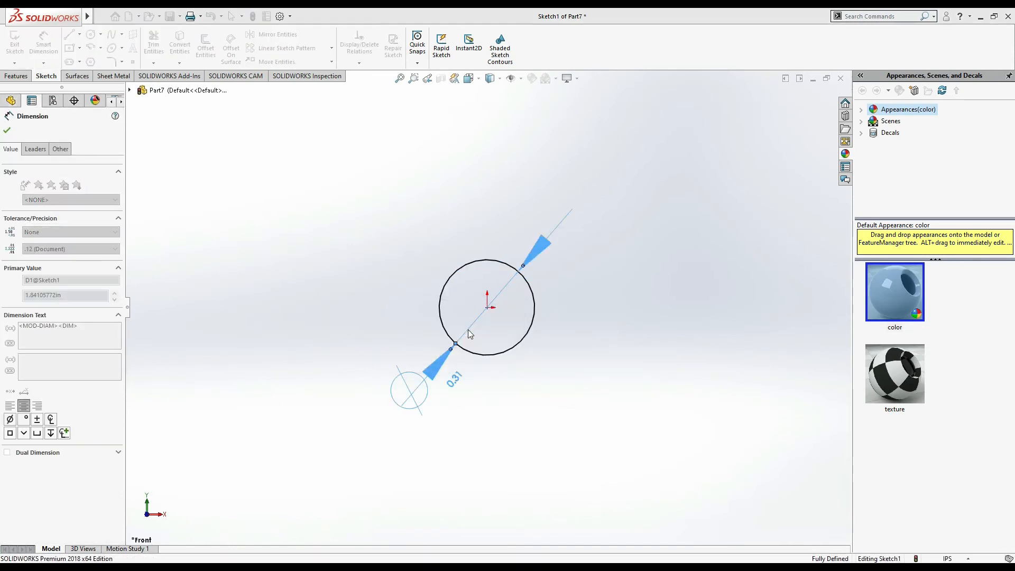
Step: Check PinA's middle section length in the manual and extrude the circle 0.375 in with the Mid Plane end condition
{"action": "key", "text": "alt+Tab"}
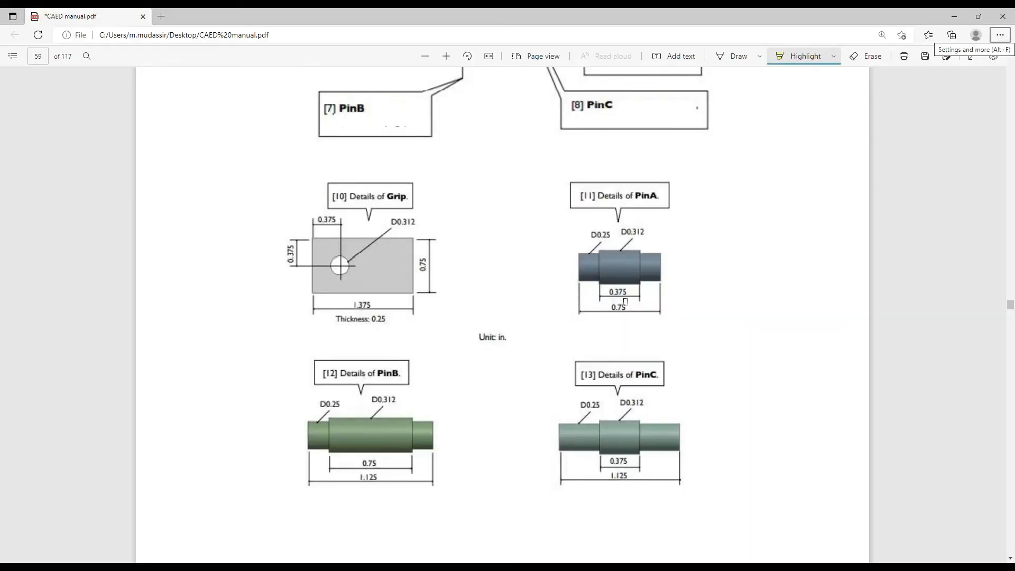
{"action": "key", "text": "alt+Tab"}
{"action": "left_click", "coordinate": [8, 131]}
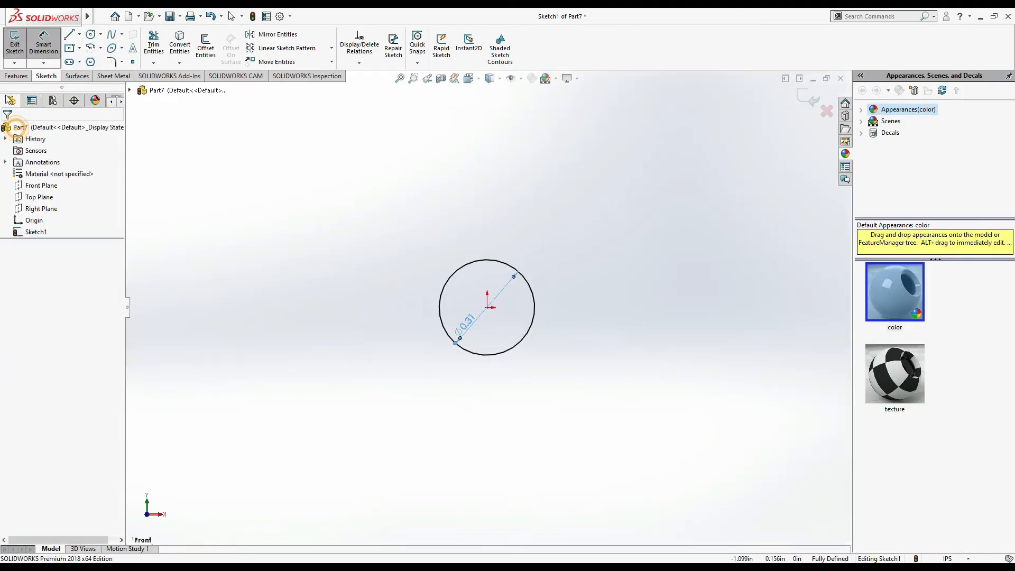
{"action": "left_click", "coordinate": [17, 76]}
{"action": "left_click", "coordinate": [18, 45]}
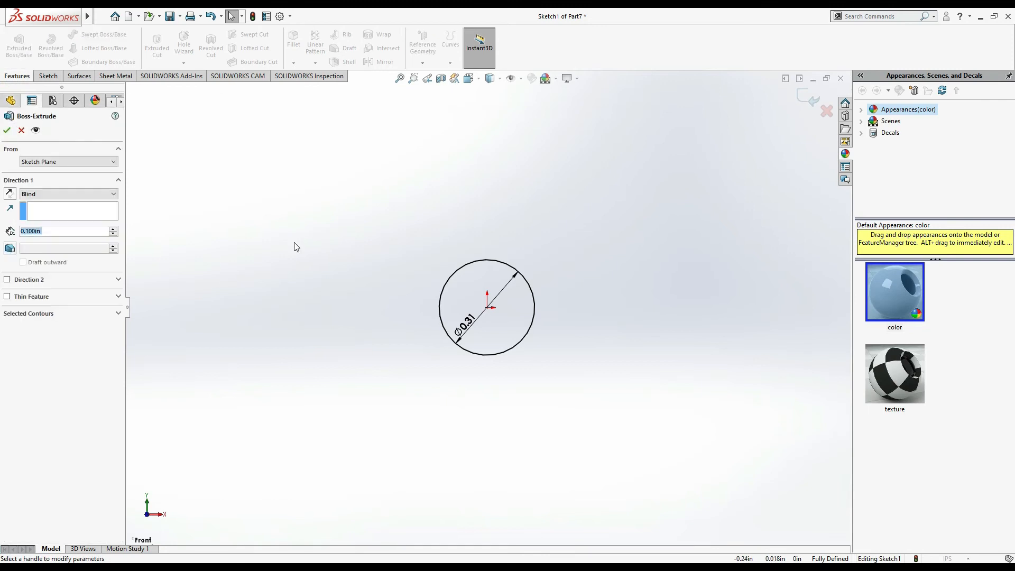
{"action": "type", "text": "0.375"}
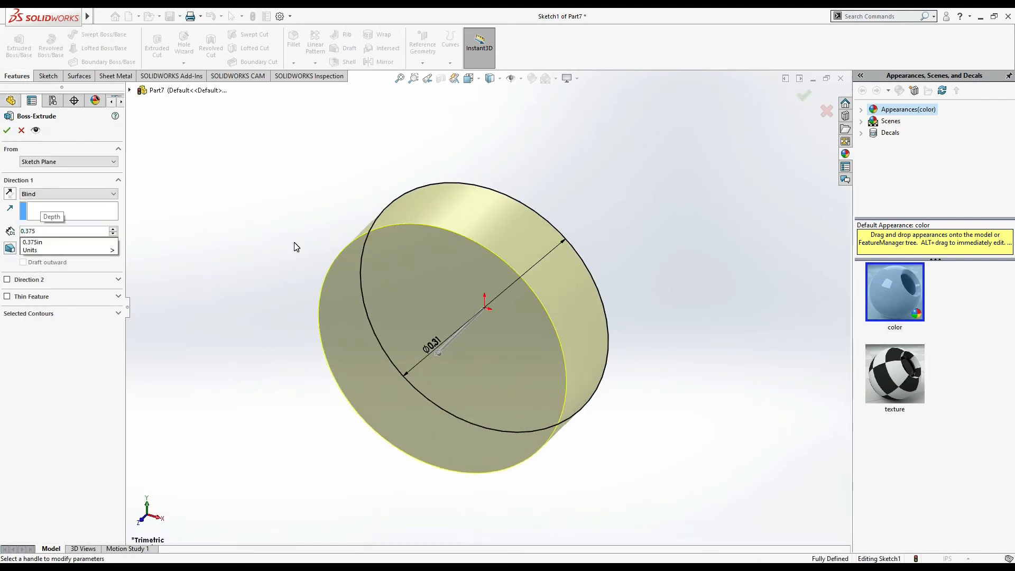
{"action": "key", "text": "Return"}
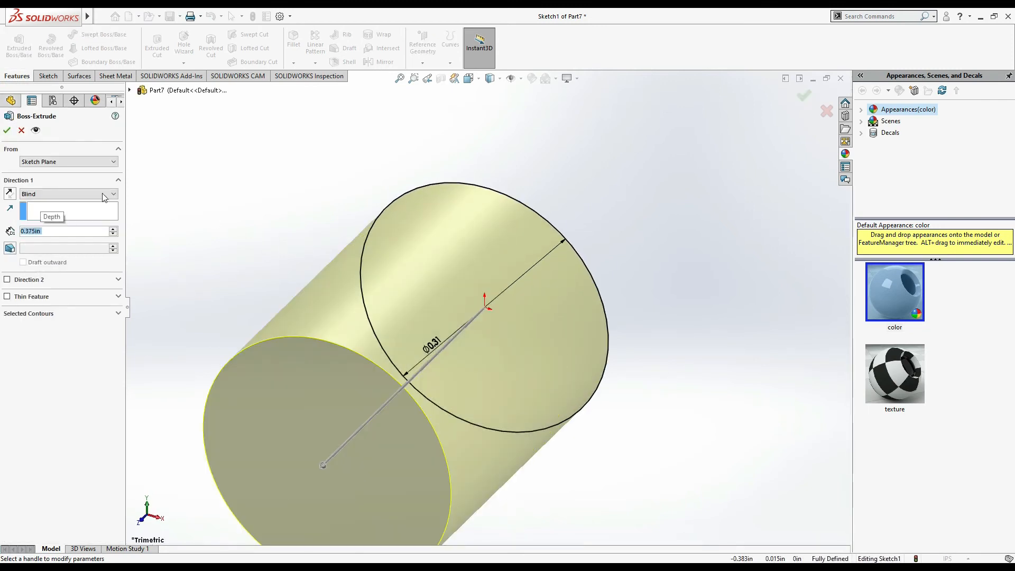
{"action": "left_click", "coordinate": [30, 194]}
{"action": "left_click", "coordinate": [37, 236]}
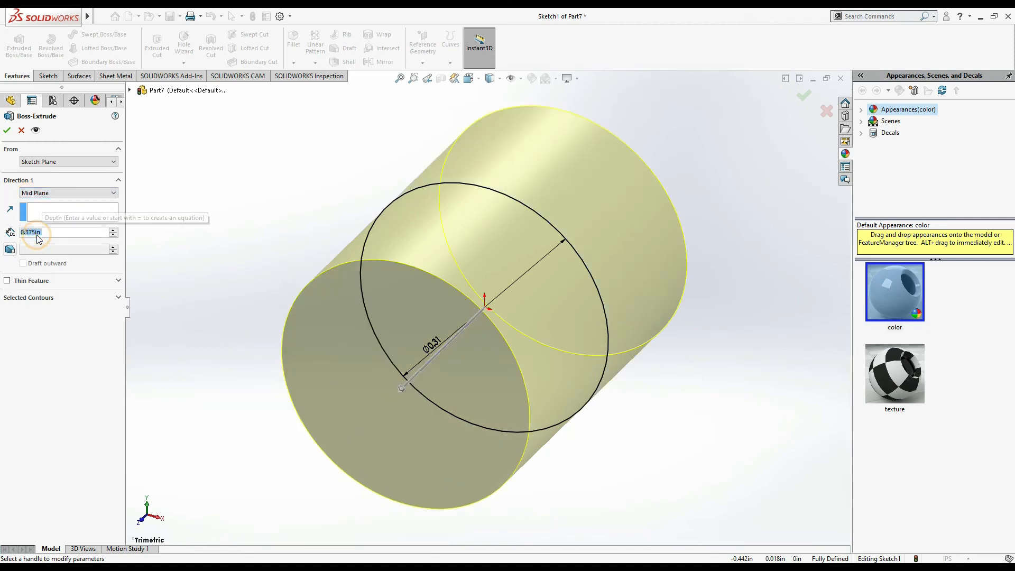
{"action": "left_click", "coordinate": [7, 130]}
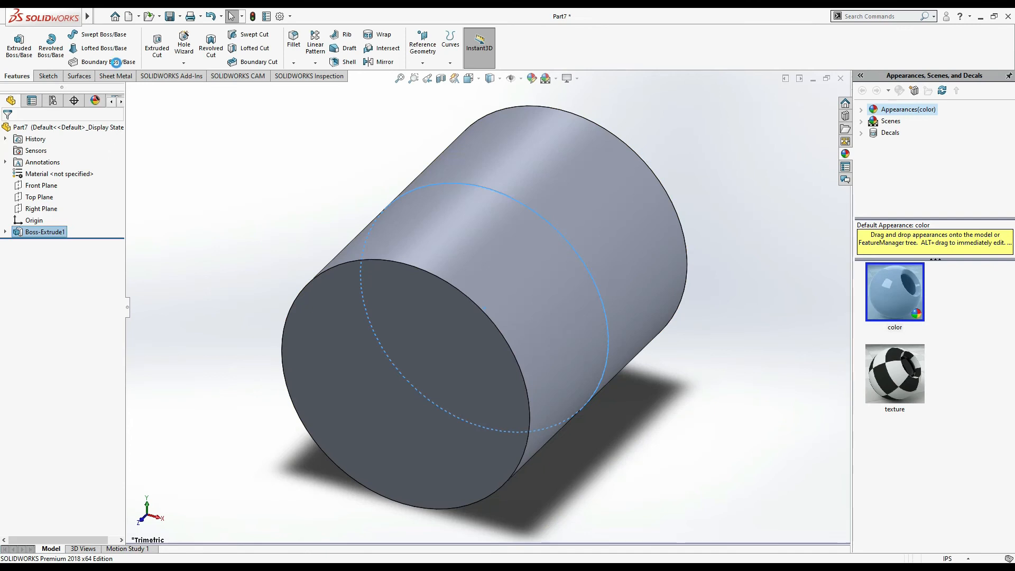
Step: Start a second sketch on the Front Plane, draw a circle about 0.23 in in diameter centred near the origin, and view it face-on
{"action": "left_click", "coordinate": [41, 185]}
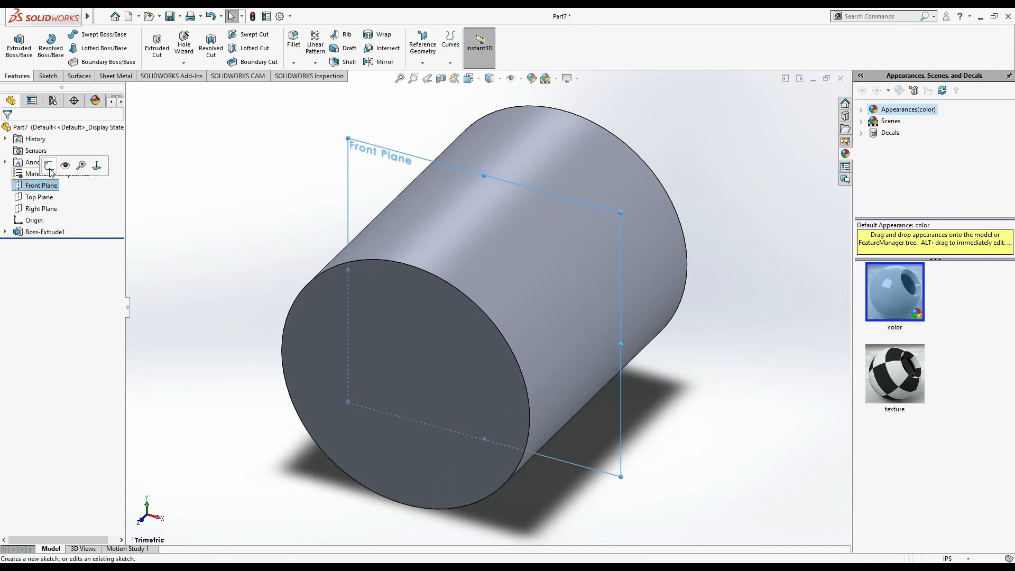
{"action": "left_click", "coordinate": [51, 157]}
{"action": "left_click", "coordinate": [90, 34]}
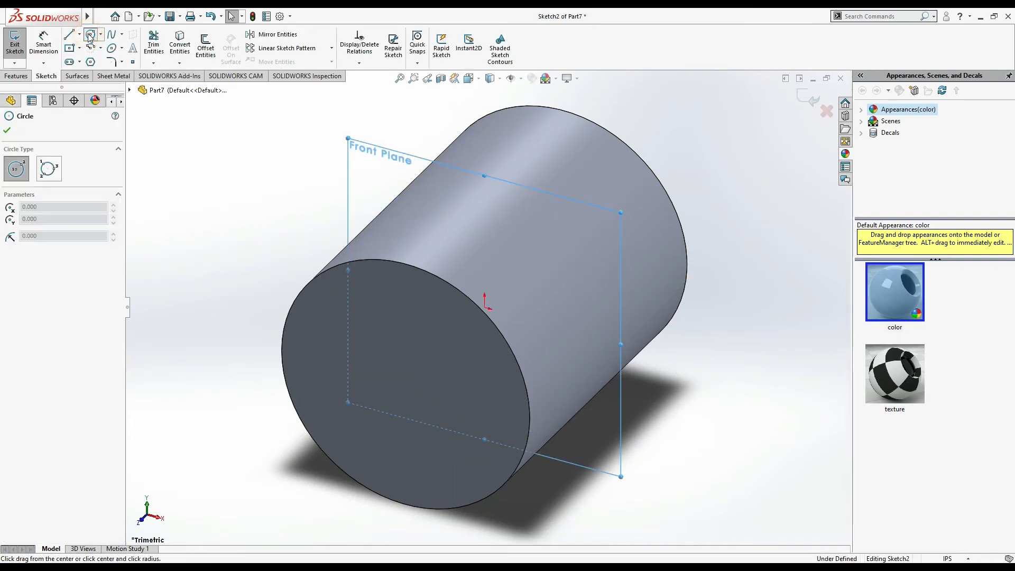
{"action": "left_click", "coordinate": [484, 308]}
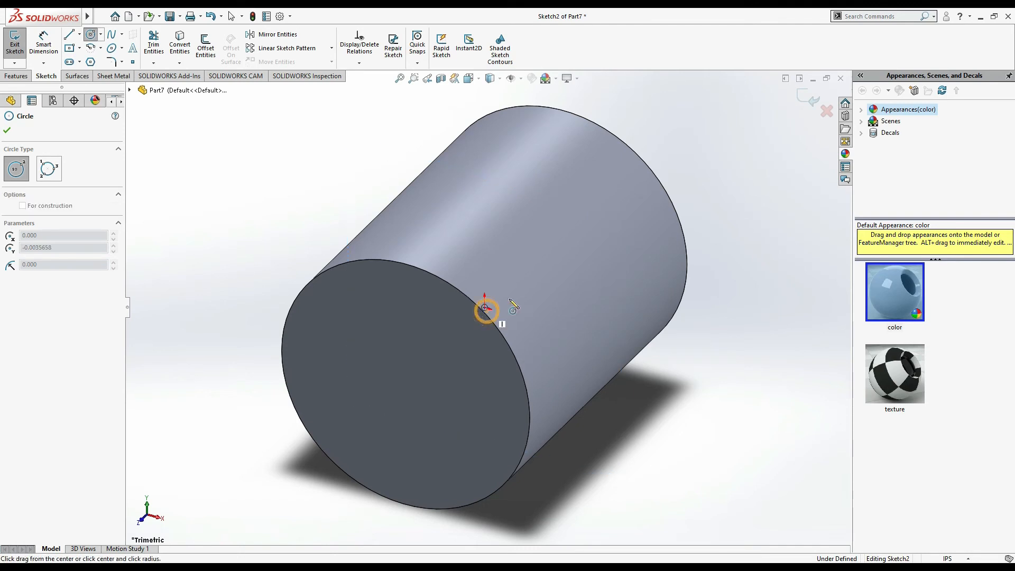
{"action": "left_click", "coordinate": [563, 284]}
{"action": "key", "text": "ctrl+8"}
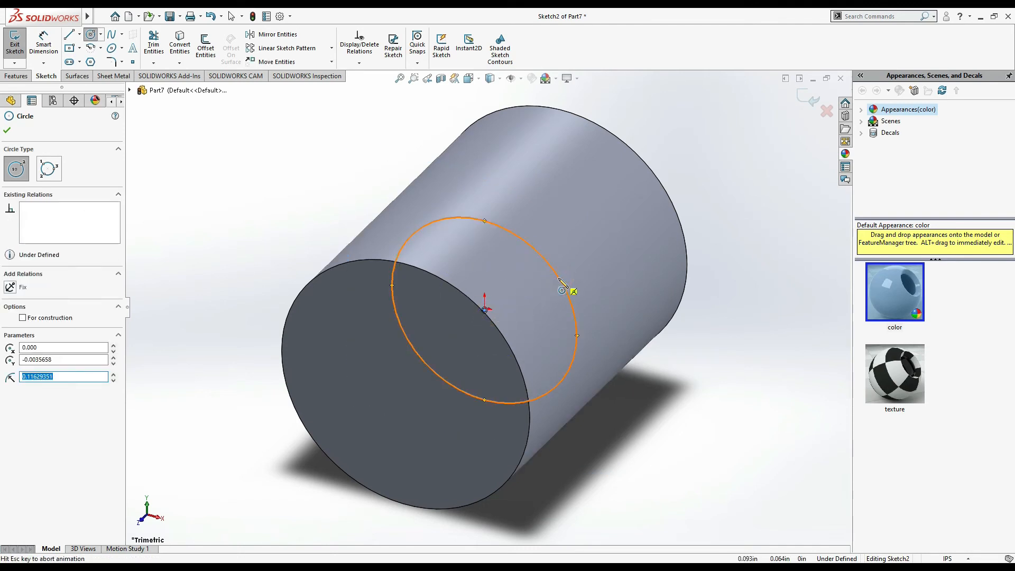
Step: Check PinA's end diameter in the manual and dimension the new circle's diameter to 0.25 in
{"action": "key", "text": "alt+Tab"}
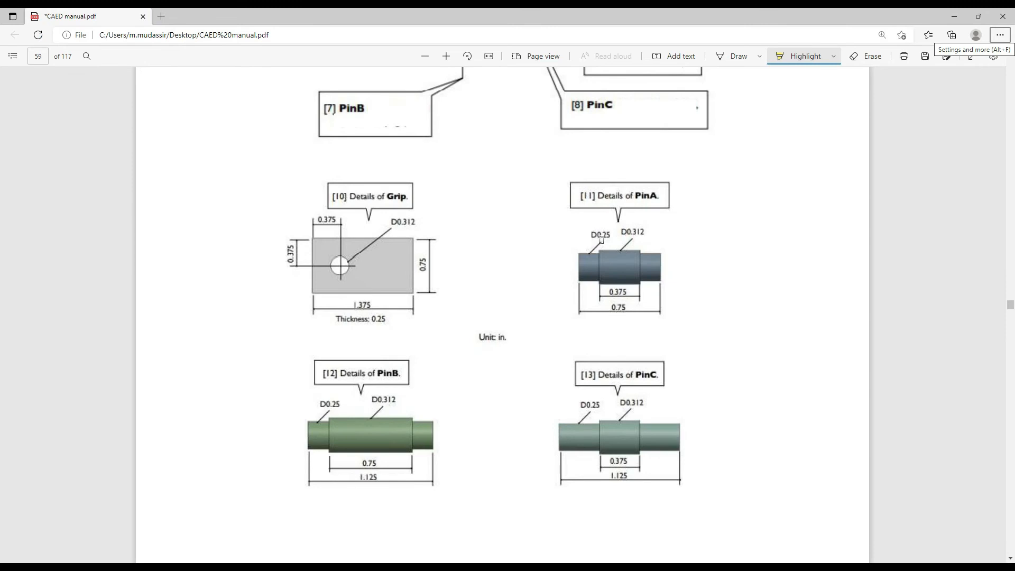
{"action": "key", "text": "alt+Tab"}
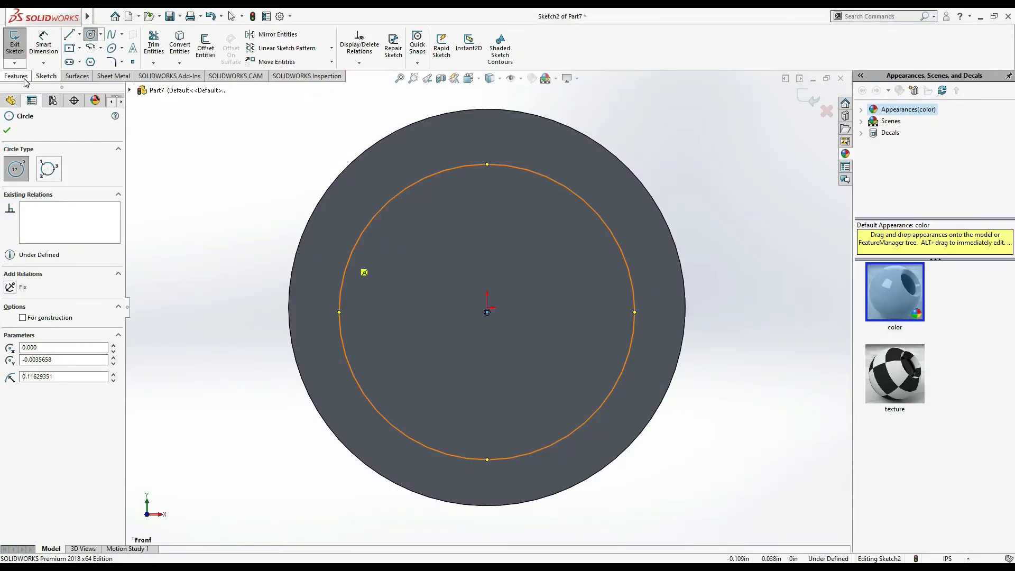
{"action": "key", "text": "Escape"}
{"action": "left_click", "coordinate": [38, 44]}
{"action": "left_click", "coordinate": [370, 219]}
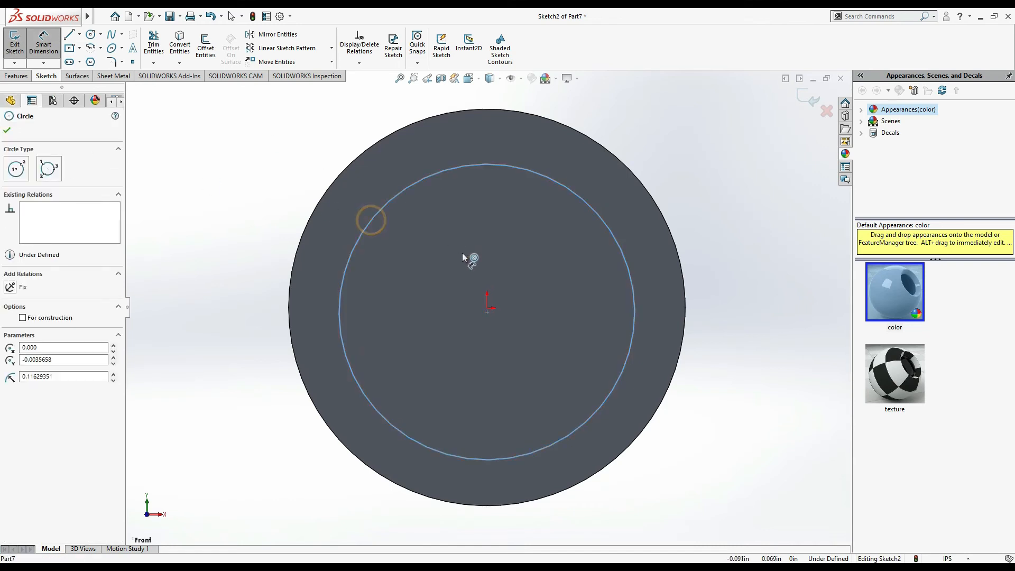
{"action": "left_click", "coordinate": [463, 254]}
{"action": "type", "text": "0.25"}
{"action": "key", "text": "Return"}
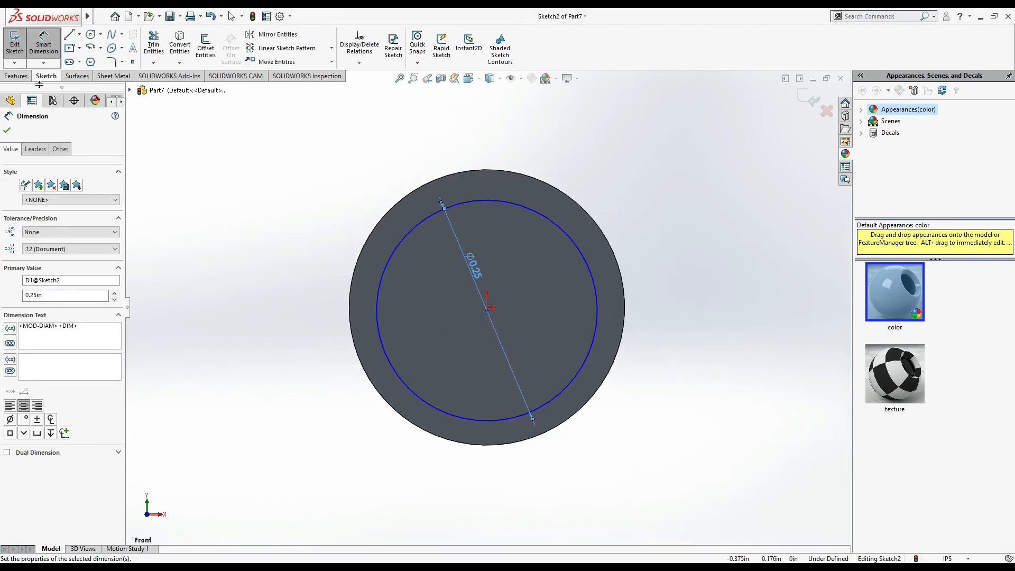
Step: Extrude the 0.25 in circle 0.75 in with the Mid Plane end condition to form PinA's two end sections
{"action": "left_click", "coordinate": [15, 76]}
{"action": "left_click", "coordinate": [20, 53]}
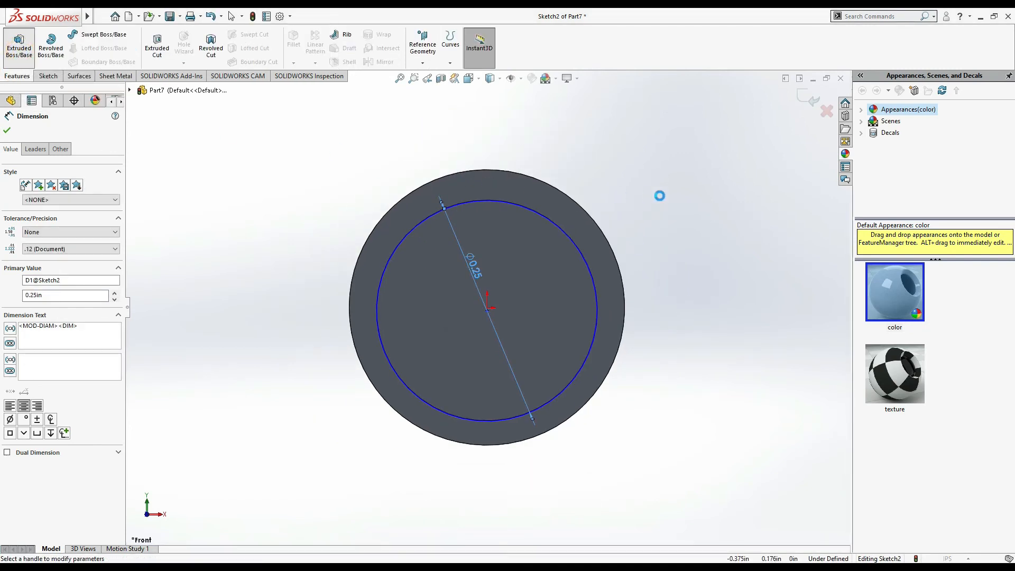
{"action": "left_click", "coordinate": [48, 231]}
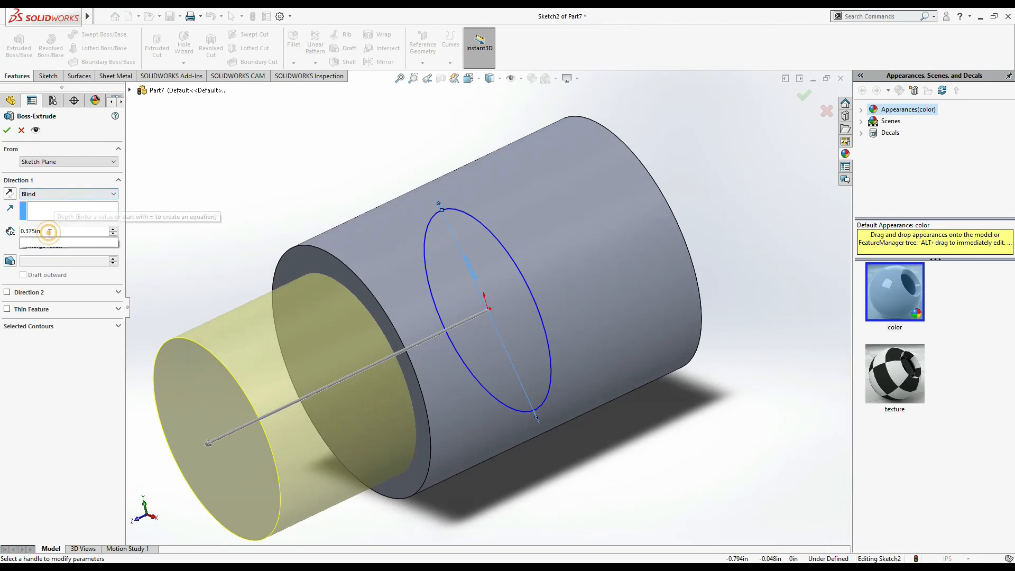
{"action": "type", "text": "0.75"}
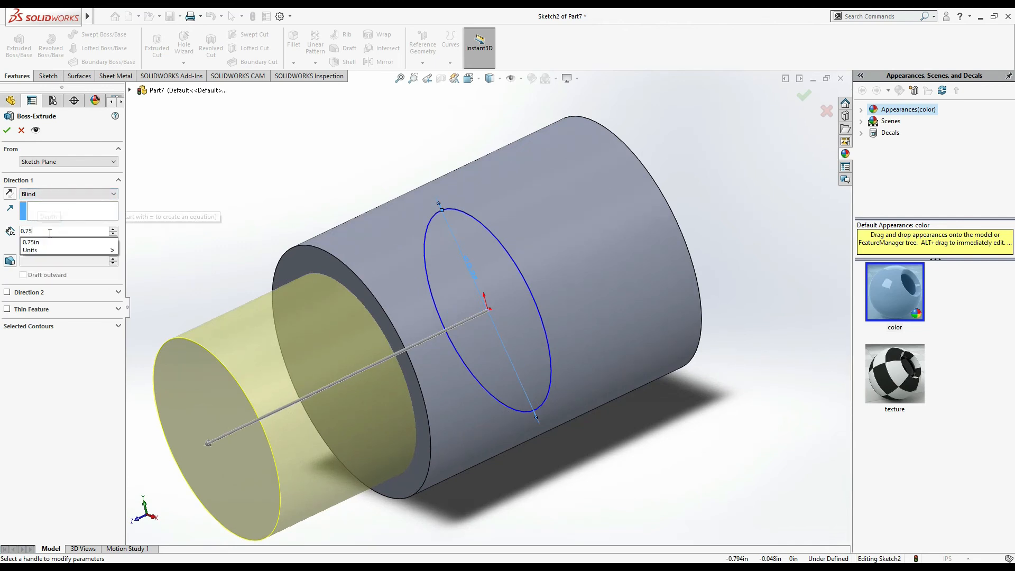
{"action": "key", "text": "Return"}
{"action": "left_click", "coordinate": [31, 195]}
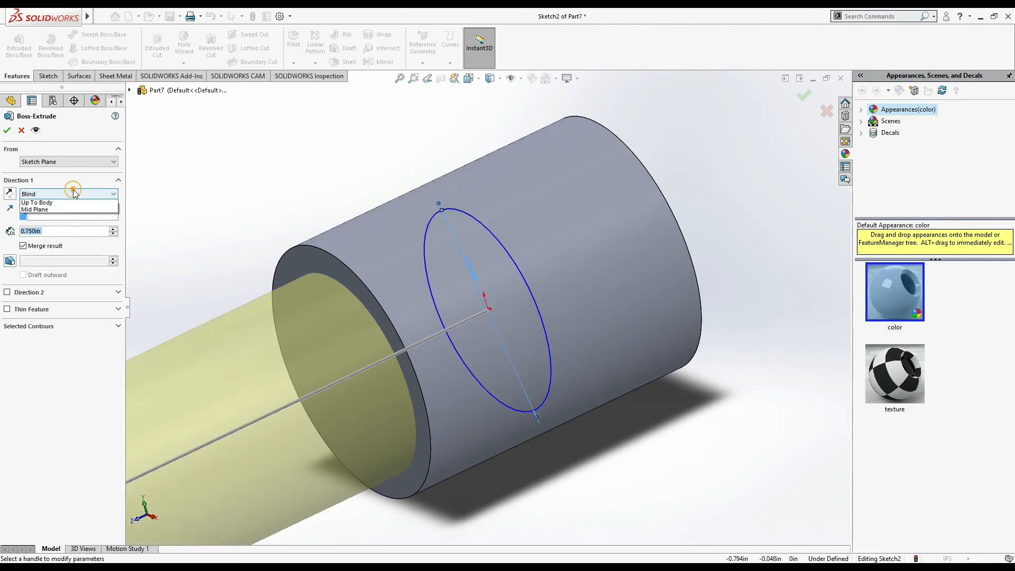
{"action": "left_click", "coordinate": [50, 250]}
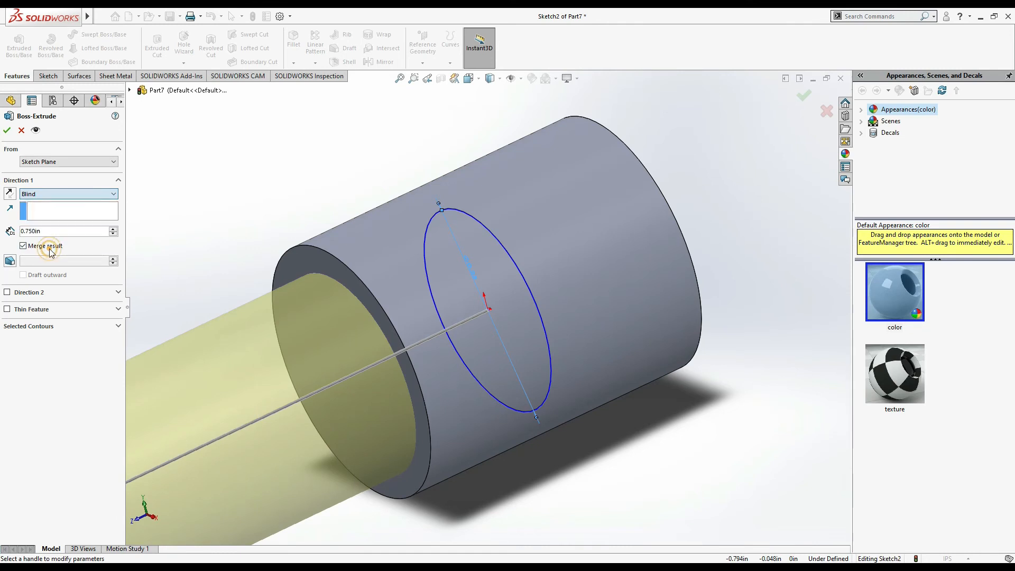
{"action": "left_click", "coordinate": [75, 200]}
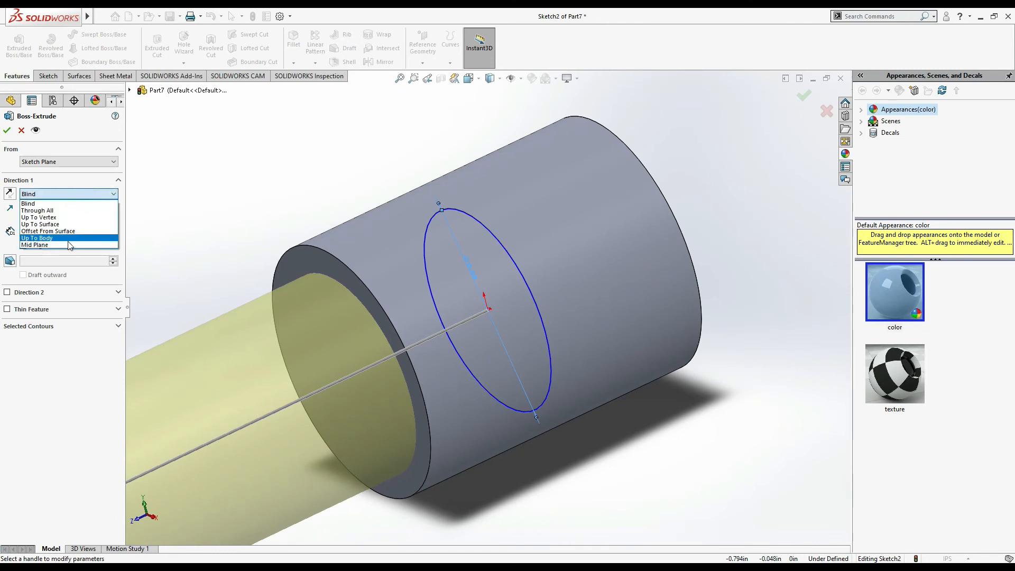
{"action": "left_click", "coordinate": [70, 245]}
{"action": "left_click", "coordinate": [6, 131]}
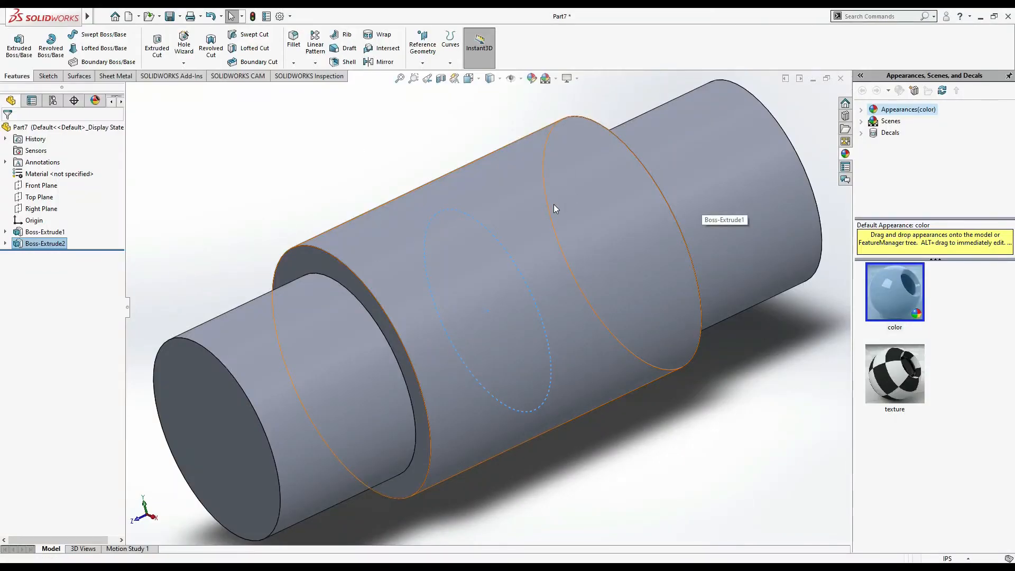
Step: Apply a pink colour appearance with RGB 255, 127, 149 to the whole PinA part
{"action": "left_click", "coordinate": [703, 484]}
{"action": "scroll", "coordinate": [656, 385], "scroll_direction": "up", "scroll_amount": 2}
{"action": "left_click", "coordinate": [531, 78]}
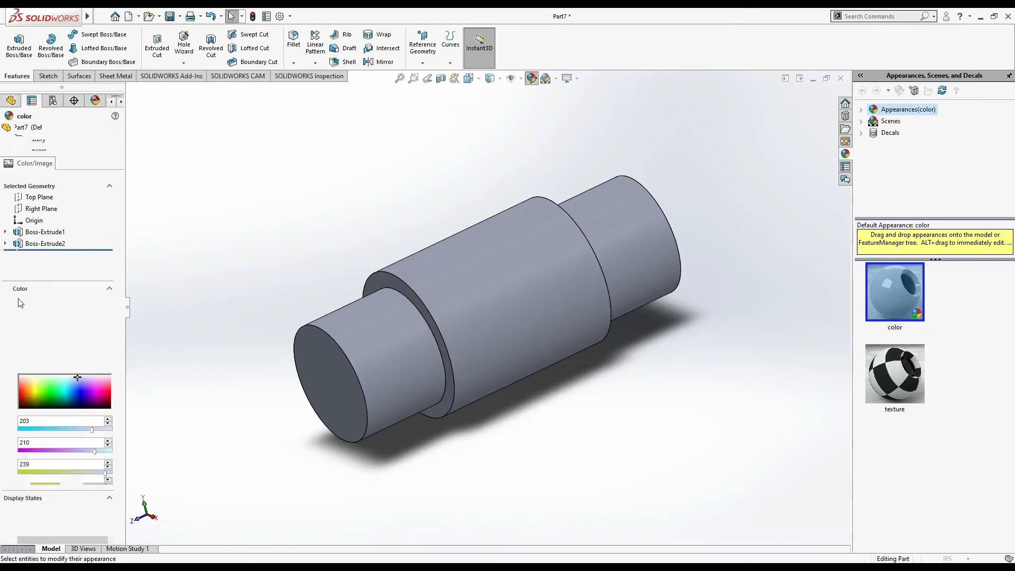
{"action": "left_click", "coordinate": [65, 391]}
{"action": "left_click_drag", "start_coordinate": [105, 392], "coordinate": [108, 383]}
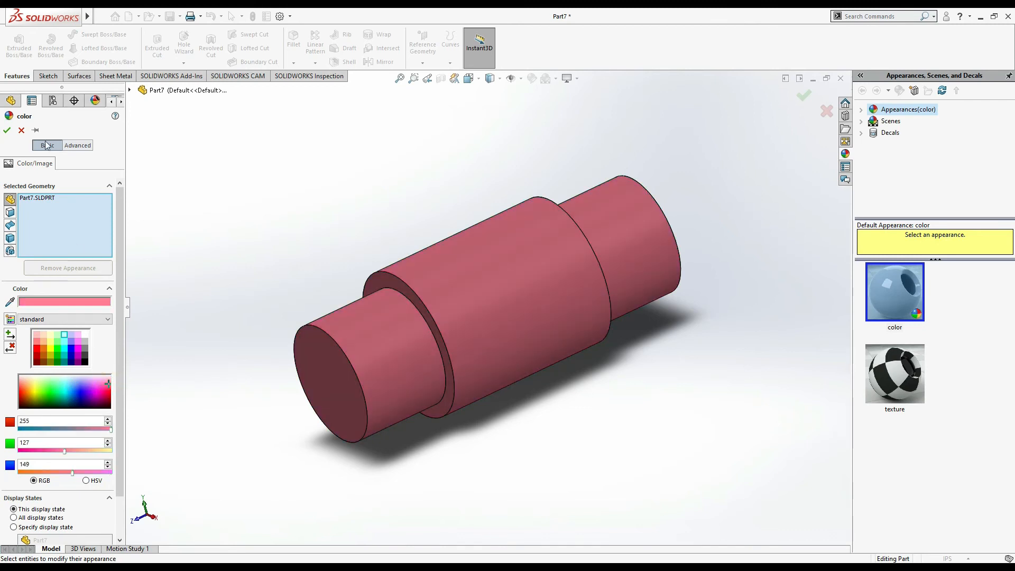
{"action": "left_click", "coordinate": [7, 130]}
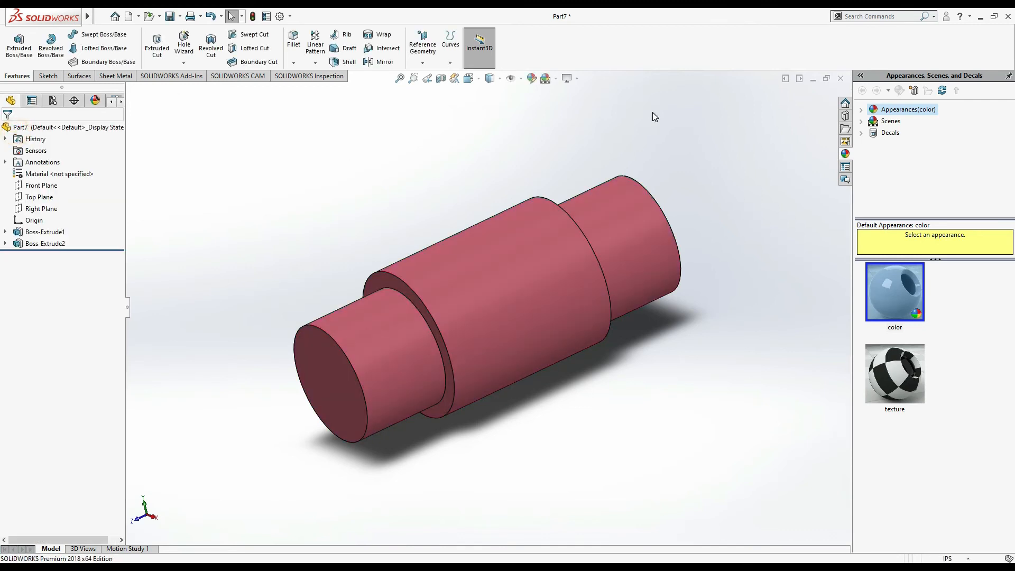
Step: Close the part and save it as "pin a" in the assembly drawing folder
{"action": "left_click", "coordinate": [841, 78]}
{"action": "left_click", "coordinate": [475, 266]}
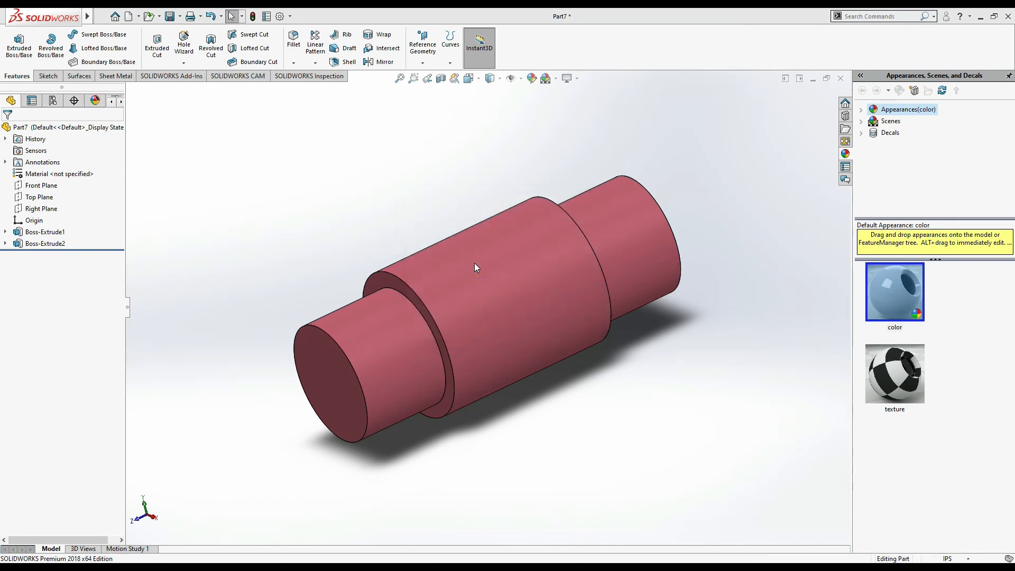
{"action": "type", "text": "po"}
{"action": "type", "text": "n a"}
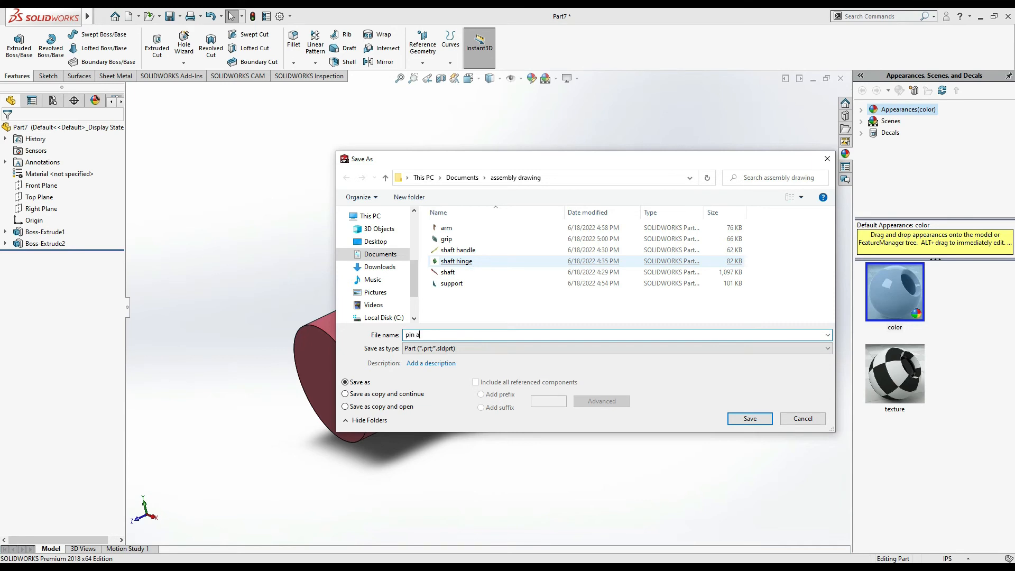
{"action": "key", "text": "Return"}
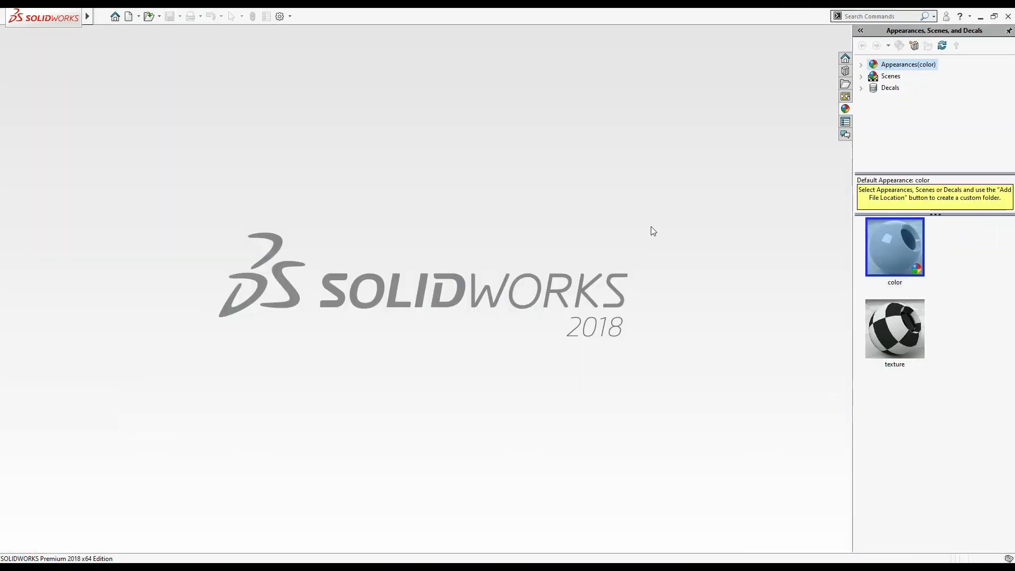
Step: Create a new part document and set its units to IPS (inch, pound, second)
{"action": "left_click", "coordinate": [129, 16]}
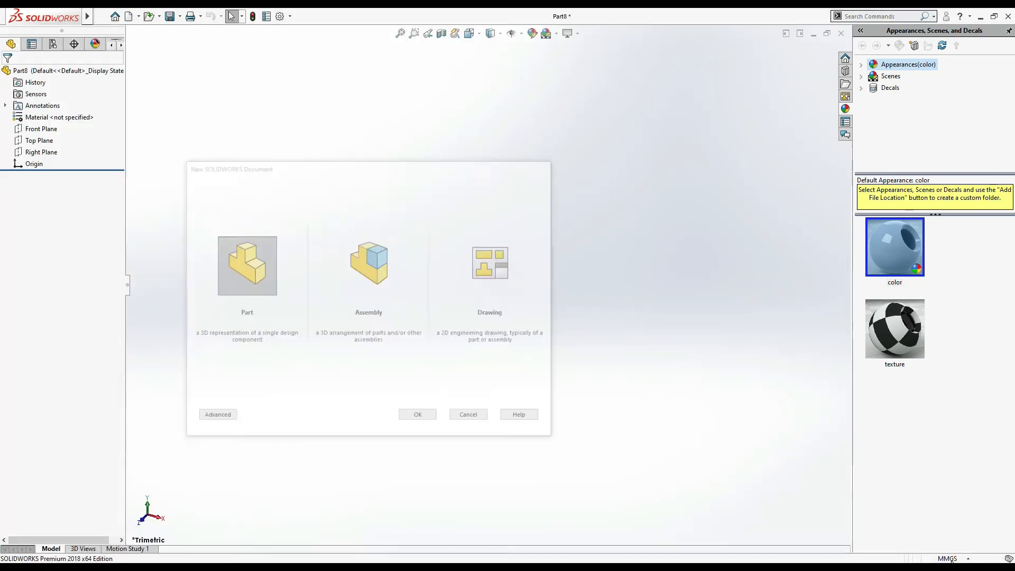
{"action": "left_click", "coordinate": [949, 558]}
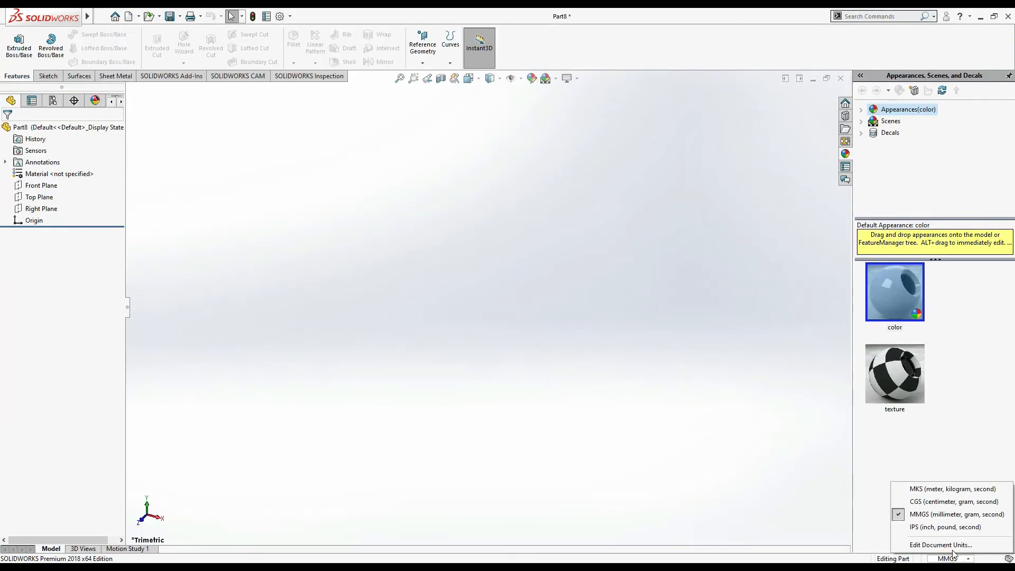
{"action": "left_click", "coordinate": [934, 529]}
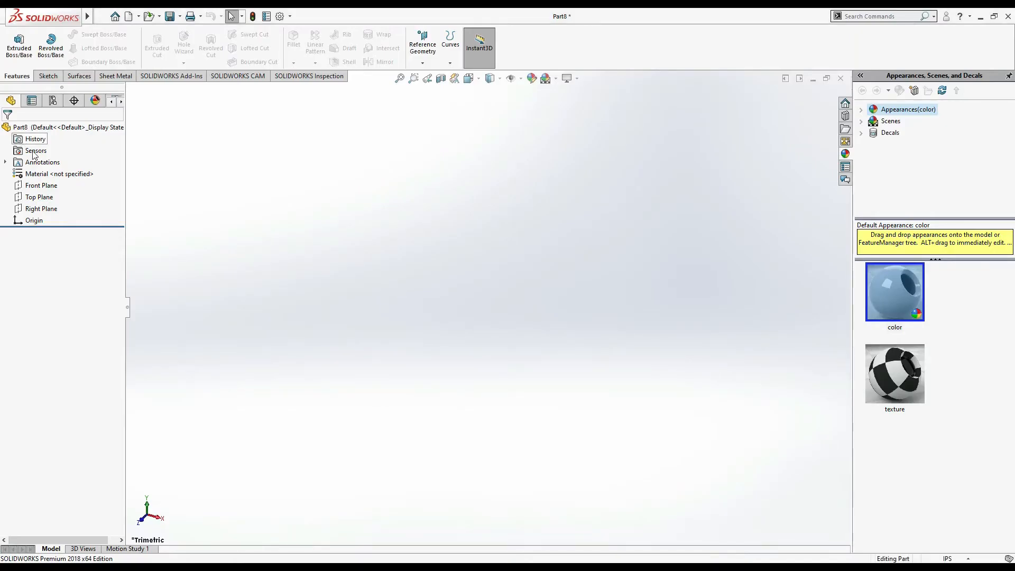
Step: Start a sketch on the Front Plane and draw a circle about 3.35 in in diameter centred on the origin
{"action": "left_click", "coordinate": [42, 185]}
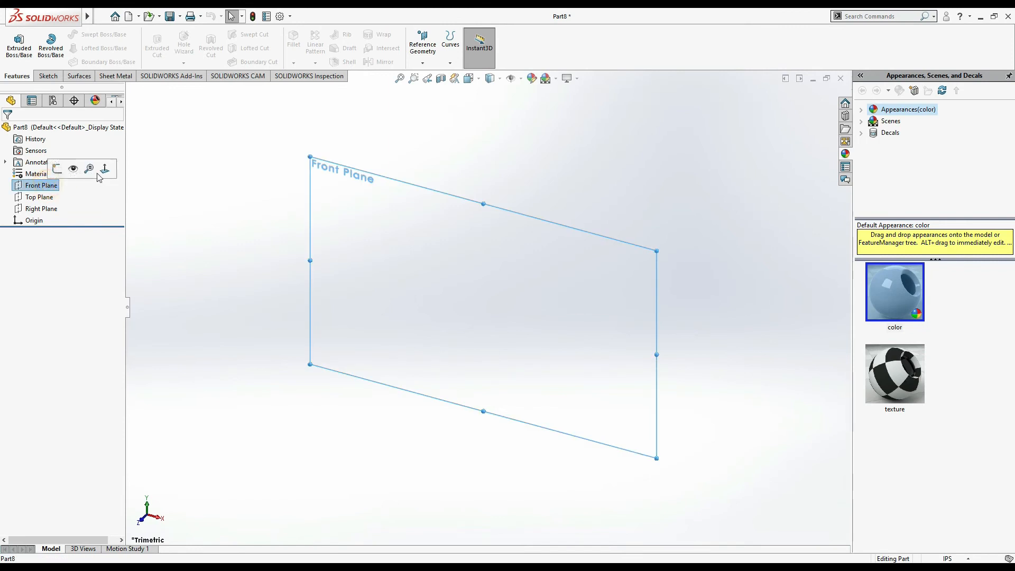
{"action": "left_click", "coordinate": [62, 168]}
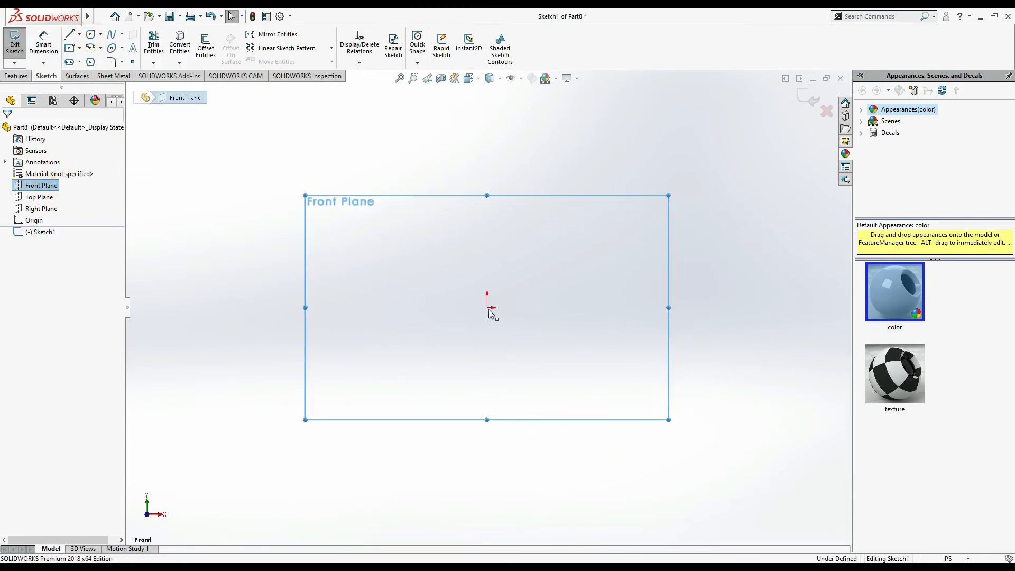
{"action": "left_click", "coordinate": [91, 33]}
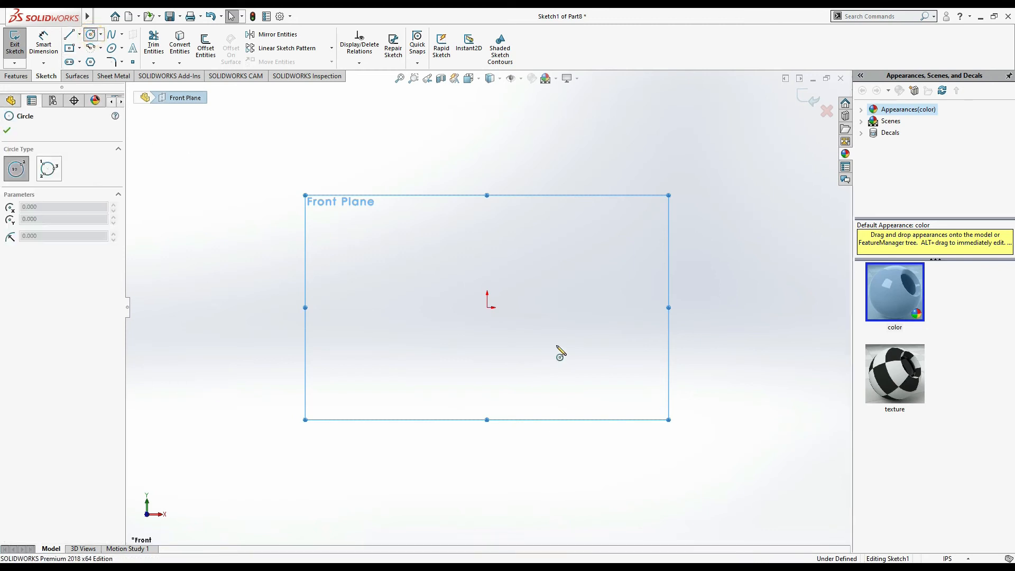
{"action": "left_click", "coordinate": [487, 307]}
{"action": "left_click", "coordinate": [549, 253]}
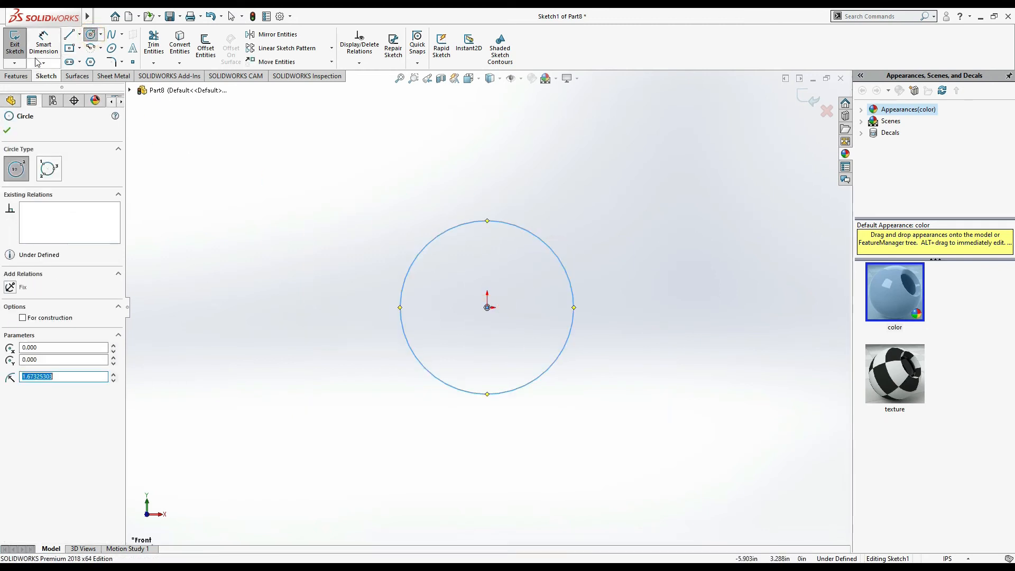
Step: Dimension the circle's diameter to 0.31 in
{"action": "left_click", "coordinate": [40, 53]}
{"action": "left_click", "coordinate": [460, 231]}
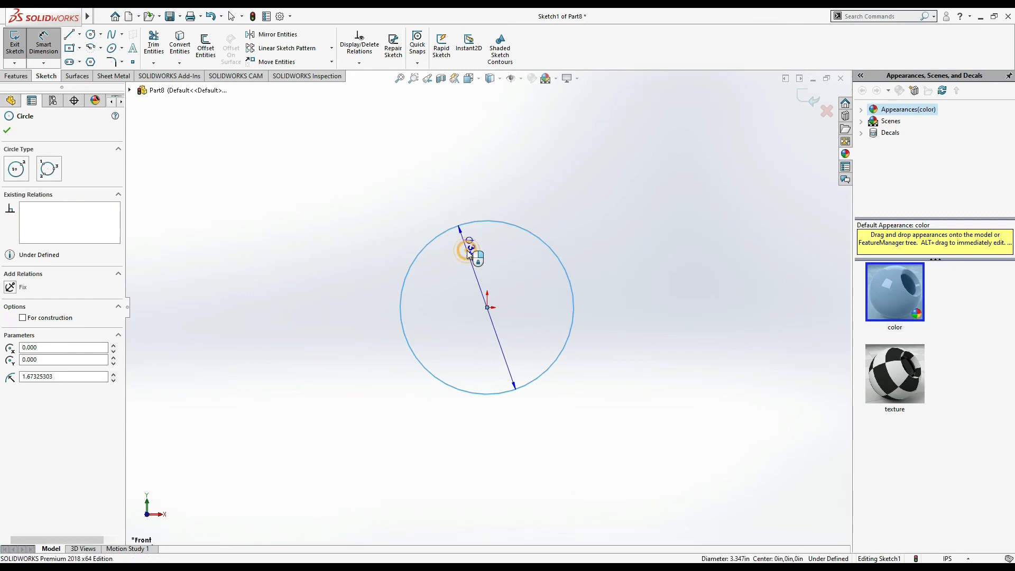
{"action": "left_click", "coordinate": [468, 253]}
{"action": "key", "text": "Return"}
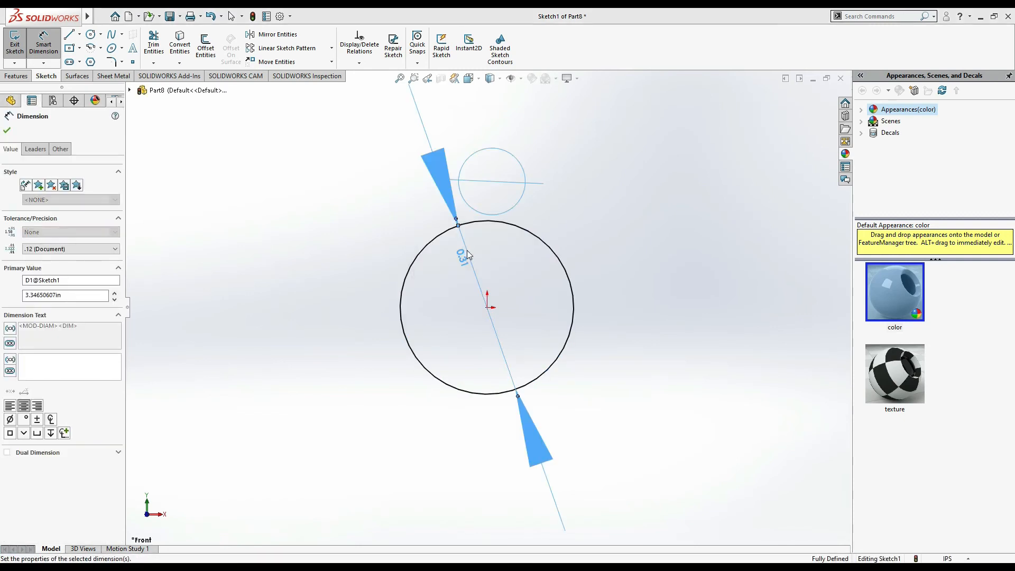
Step: Extrude the circle 0.75 in with the Mid Plane end condition to form the new pin's middle section
{"action": "left_click", "coordinate": [16, 76]}
{"action": "left_click", "coordinate": [19, 53]}
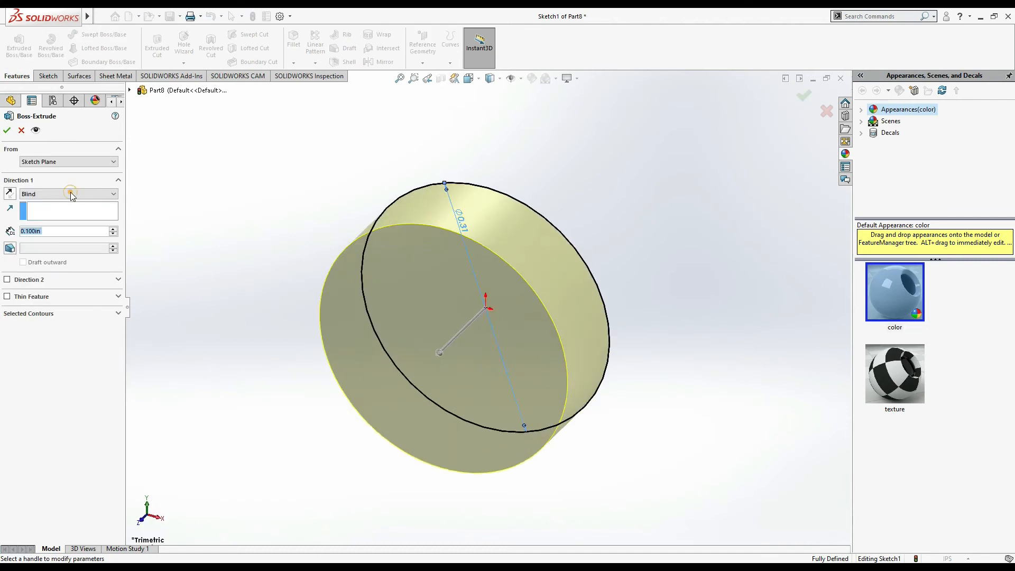
{"action": "left_click", "coordinate": [67, 194]}
{"action": "left_click", "coordinate": [50, 238]}
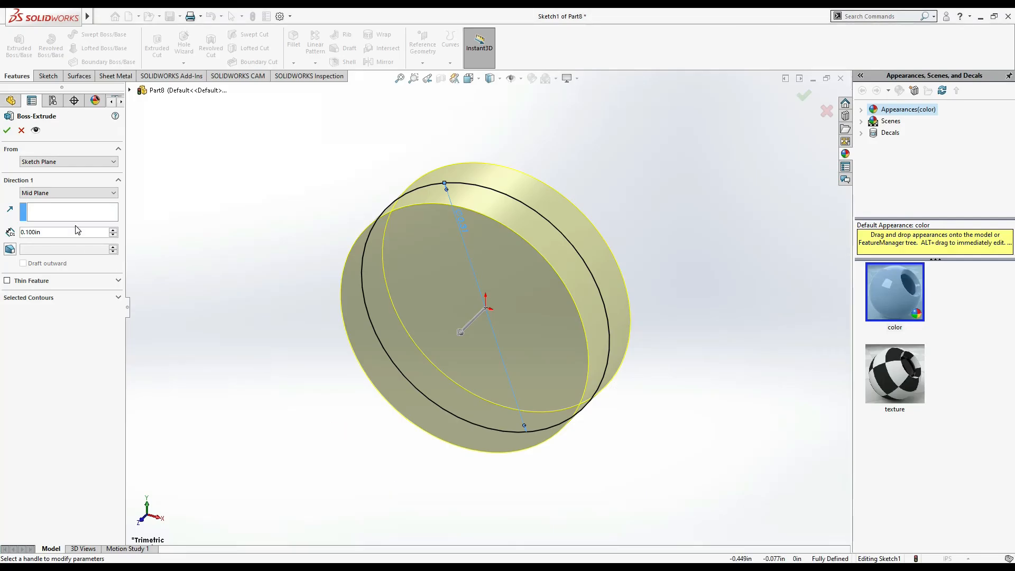
{"action": "left_click", "coordinate": [76, 230]}
{"action": "type", "text": "0.75"}
{"action": "key", "text": "Return"}
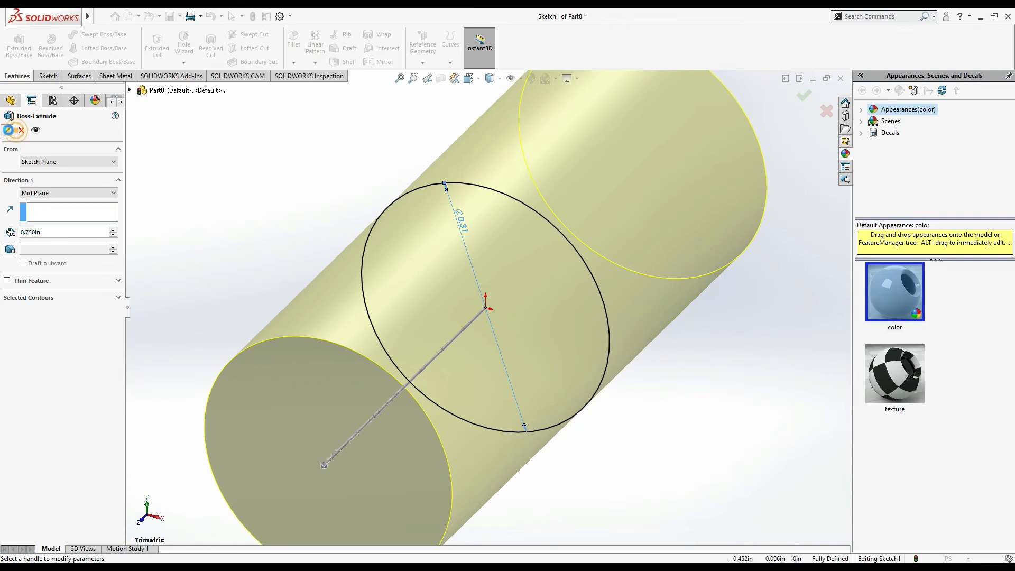
{"action": "left_click", "coordinate": [11, 130]}
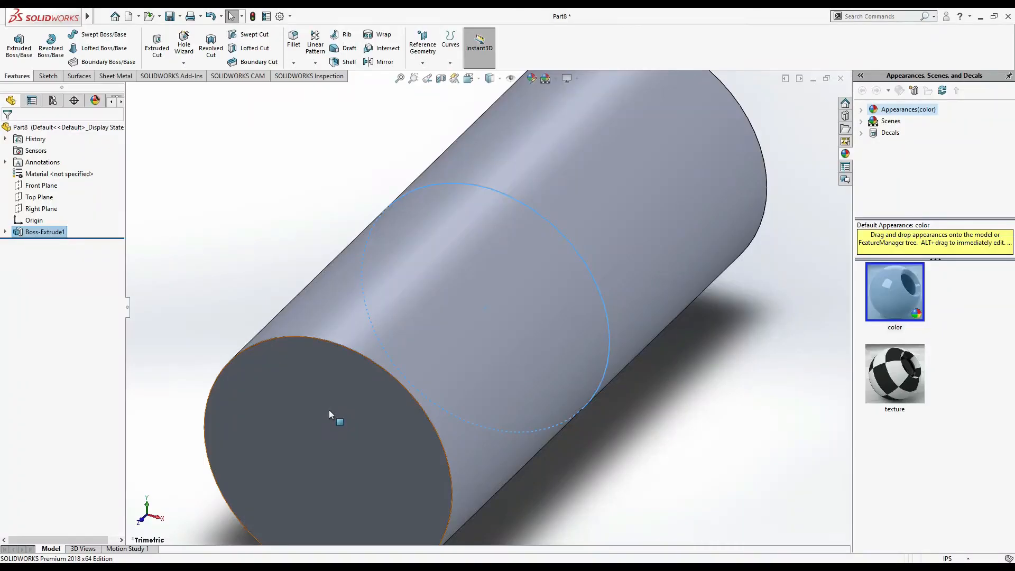
Step: Start a second sketch on the Front Plane and draw a circle about 0.18 in in diameter centred on the origin
{"action": "scroll", "coordinate": [345, 256], "scroll_direction": "up", "scroll_amount": 5}
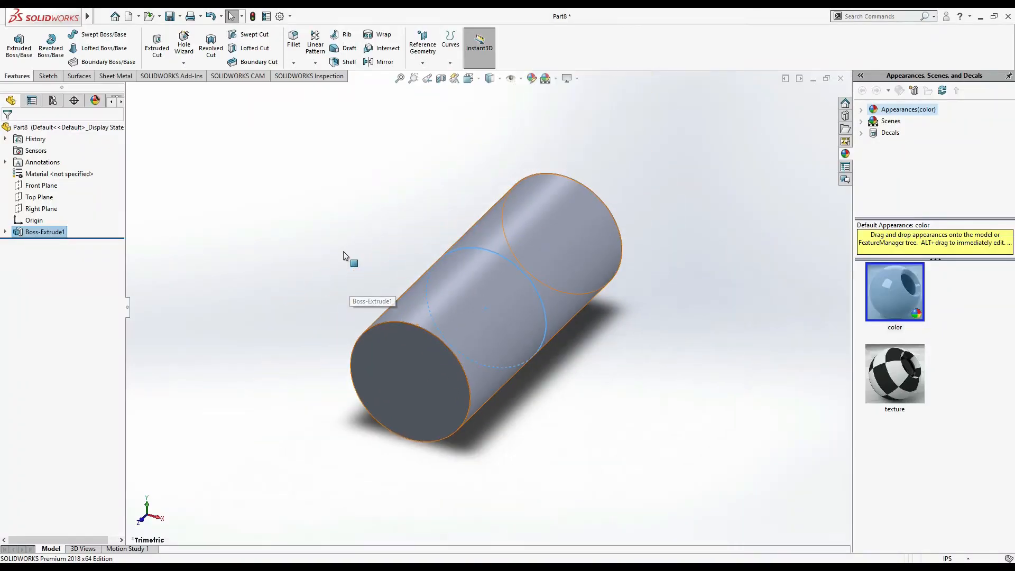
{"action": "left_click", "coordinate": [41, 185]}
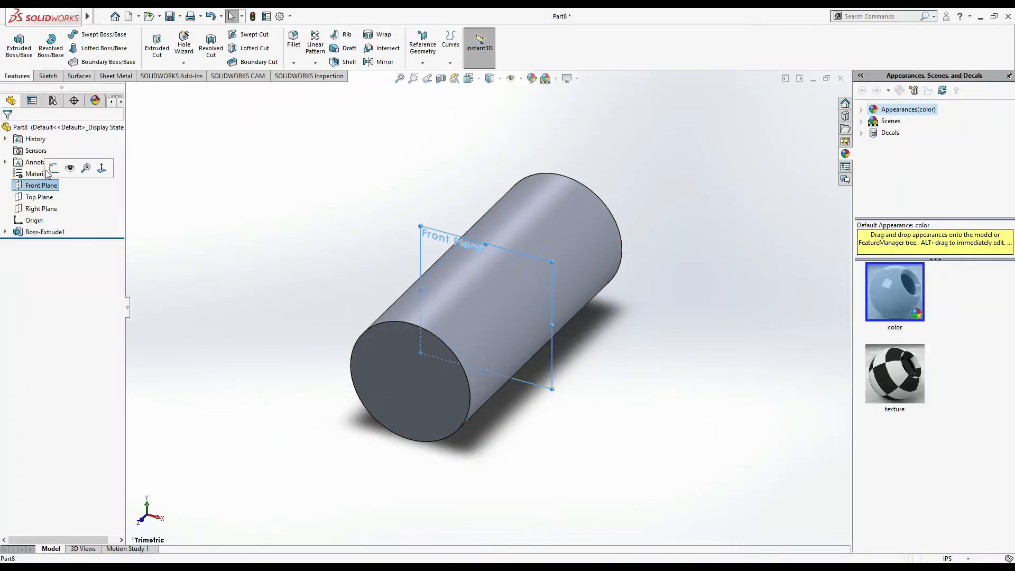
{"action": "left_click", "coordinate": [53, 171]}
{"action": "left_click", "coordinate": [91, 34]}
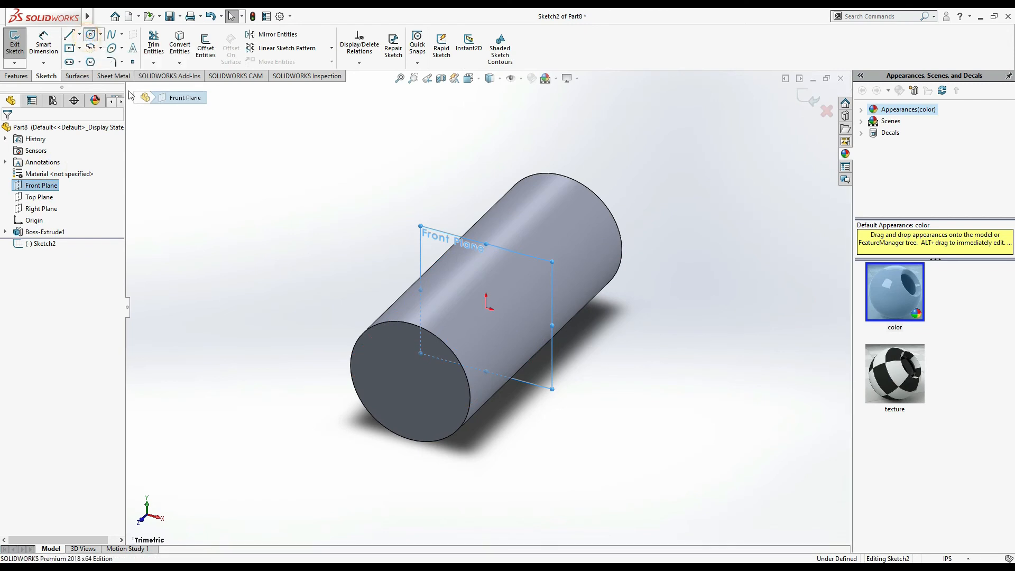
{"action": "left_click", "coordinate": [486, 308]}
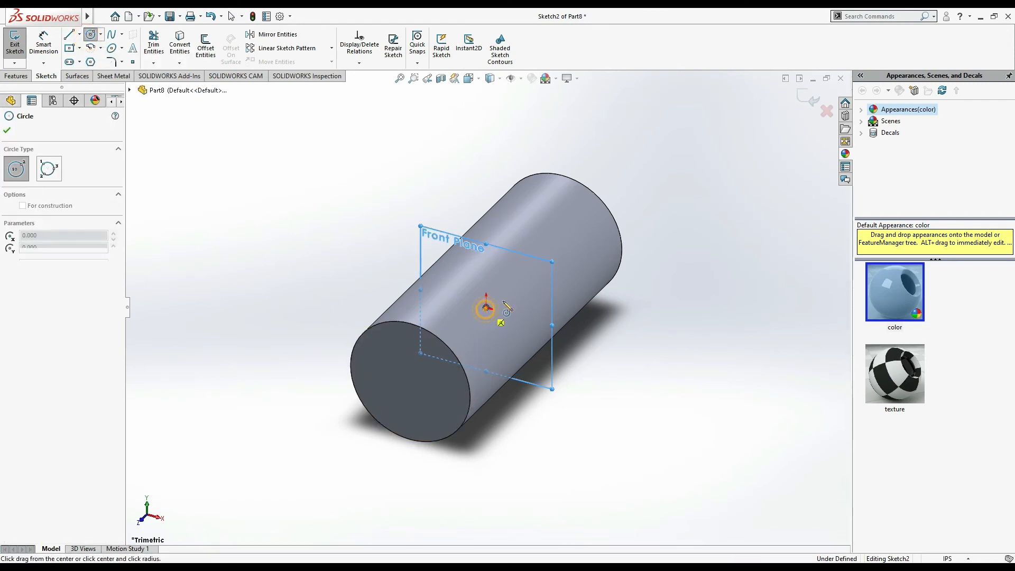
{"action": "left_click", "coordinate": [523, 310]}
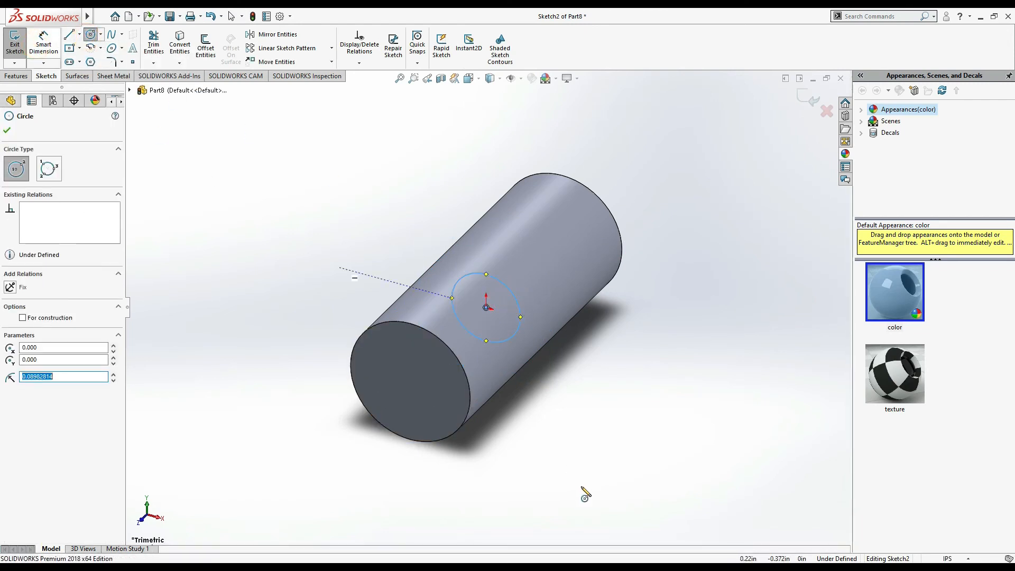
Step: Check the pin's end diameter in the manual and dimension the new circle's diameter to 0.25 in
{"action": "key", "text": "alt+Tab"}
{"action": "key", "text": "alt+Tab"}
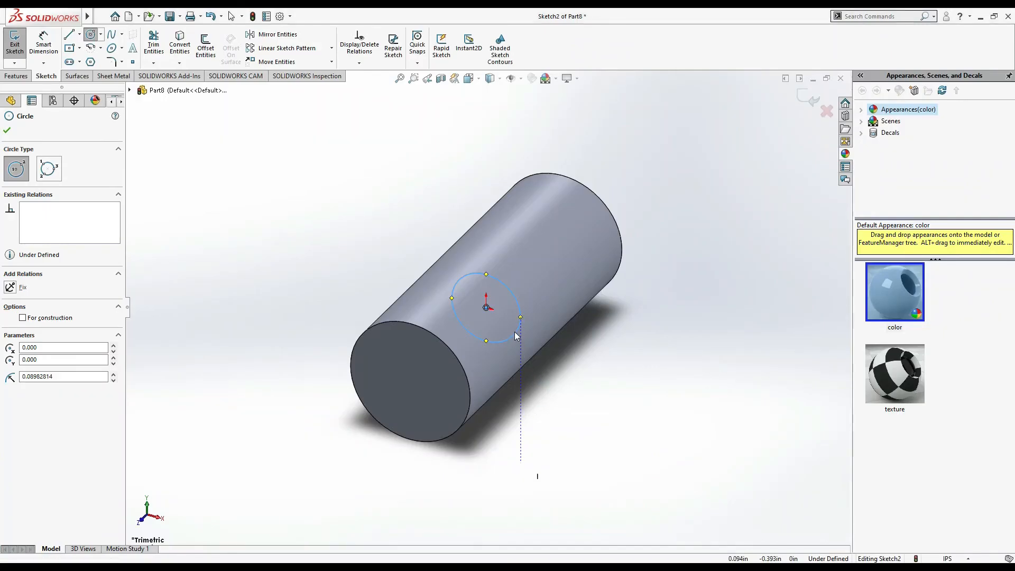
{"action": "left_click", "coordinate": [47, 43]}
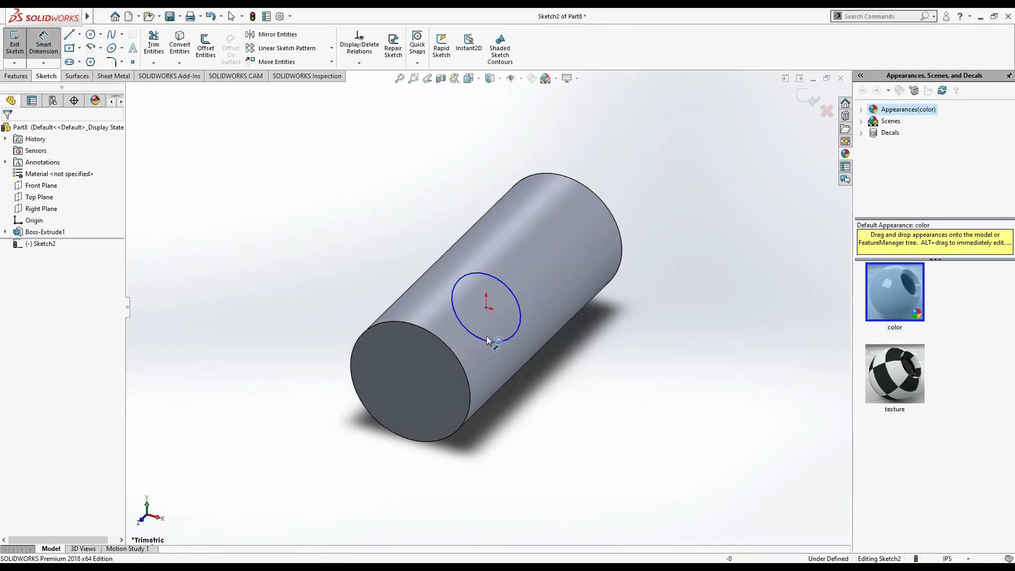
{"action": "left_click", "coordinate": [523, 328]}
{"action": "left_click", "coordinate": [611, 343]}
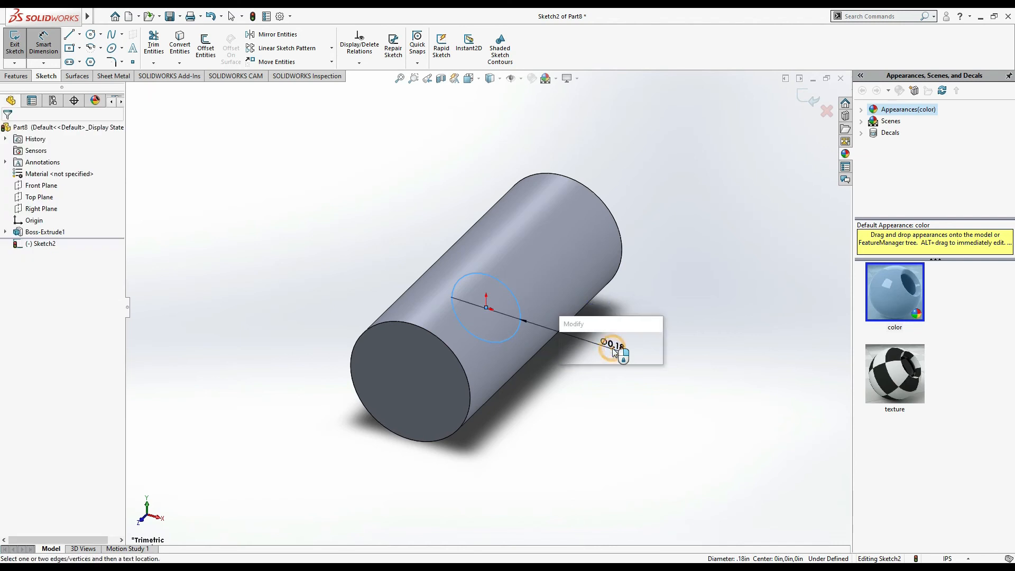
{"action": "type", "text": "0.25"}
{"action": "key", "text": "Return"}
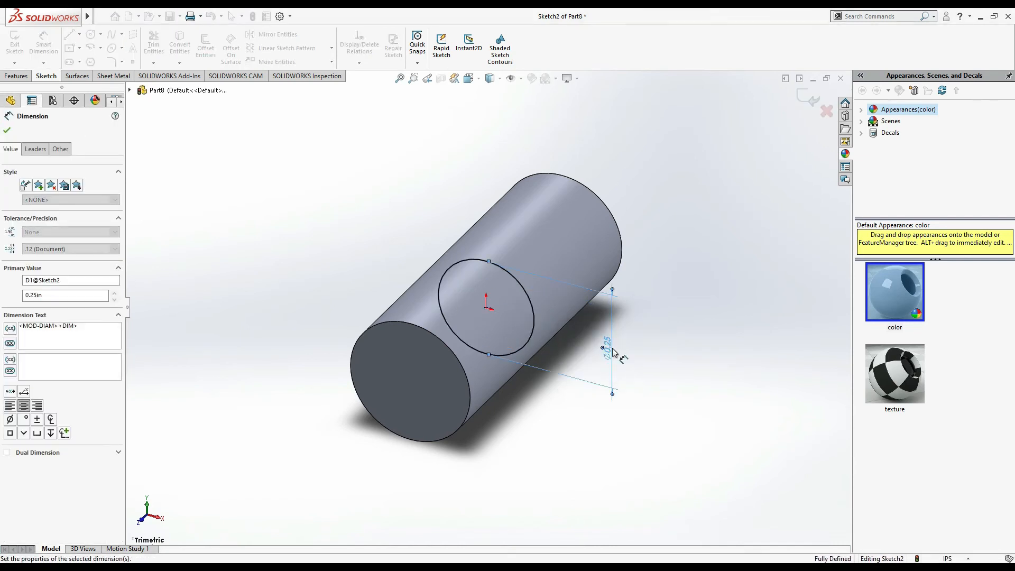
Step: Check the pin's overall length in the manual and extrude the 0.25 in circle 1.125 in with the Mid Plane end condition
{"action": "left_click", "coordinate": [7, 127]}
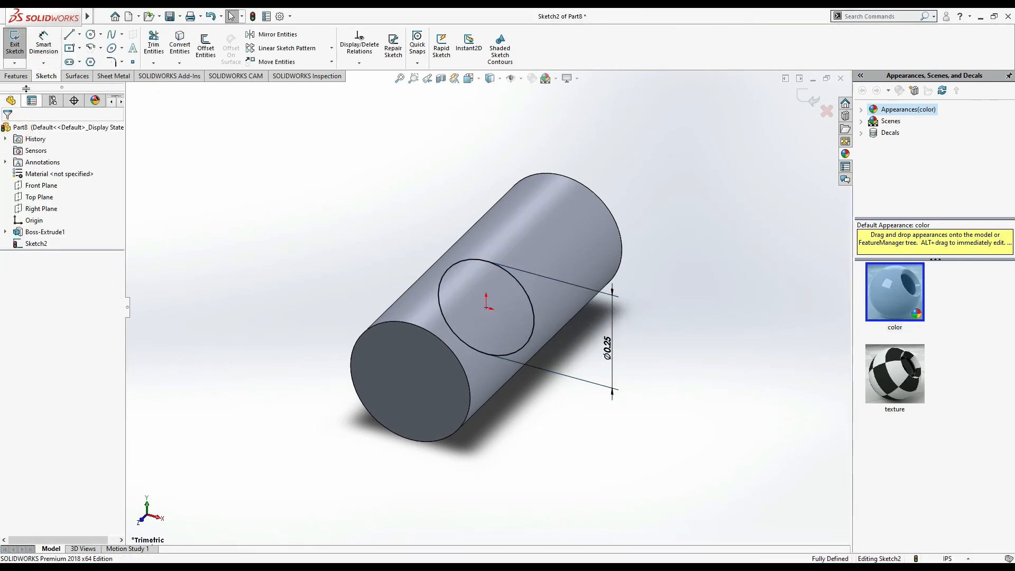
{"action": "left_click", "coordinate": [16, 75]}
{"action": "key", "text": "alt+Tab"}
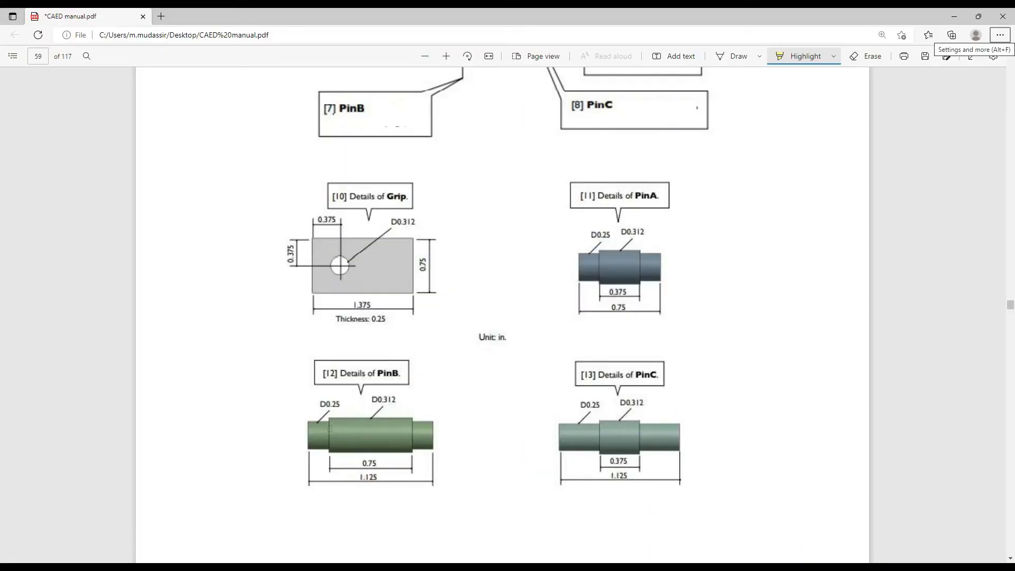
{"action": "key", "text": "alt+Tab"}
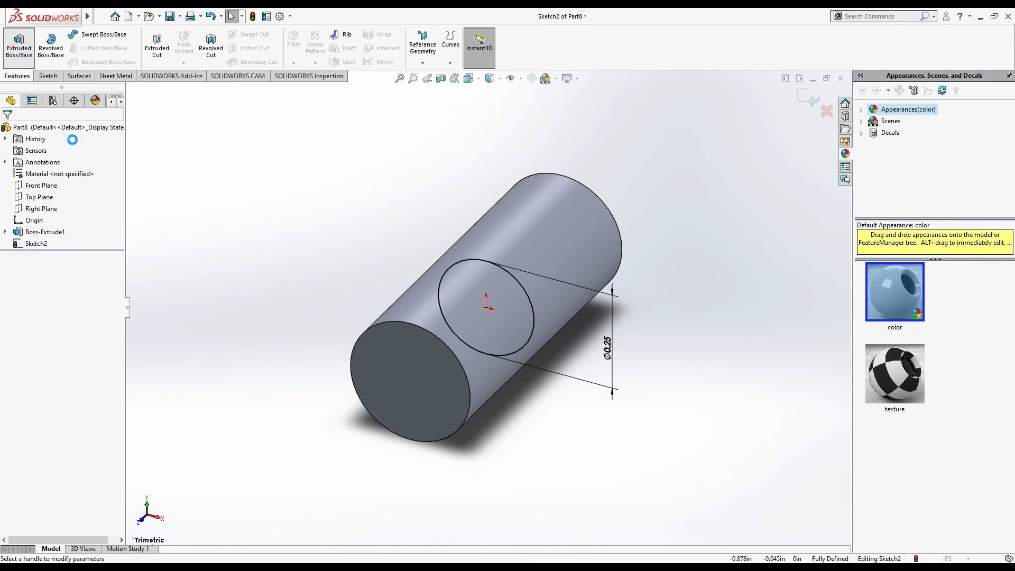
{"action": "left_click", "coordinate": [19, 43]}
{"action": "type", "text": "1.125"}
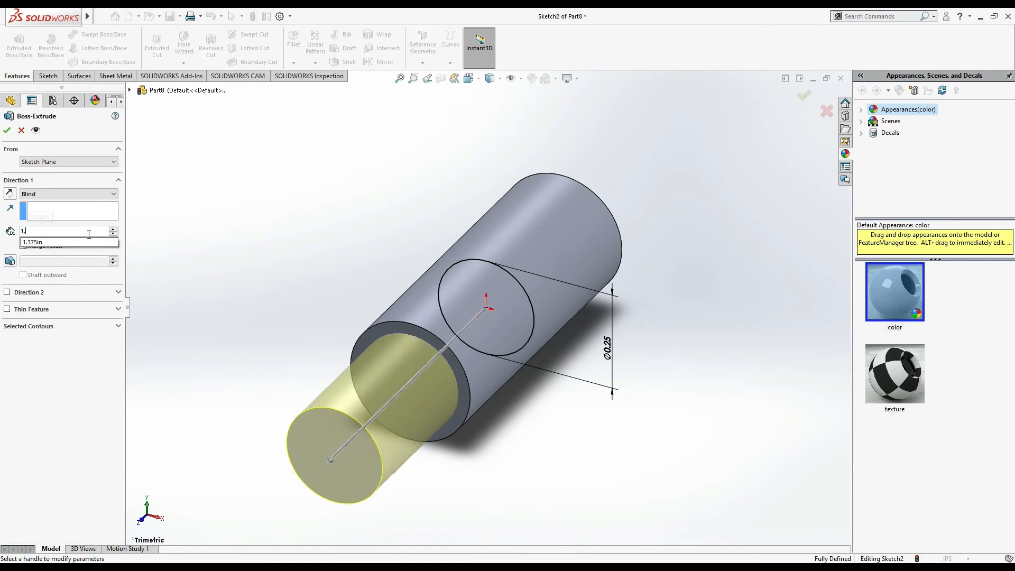
{"action": "key", "text": "Return"}
{"action": "left_click", "coordinate": [95, 194]}
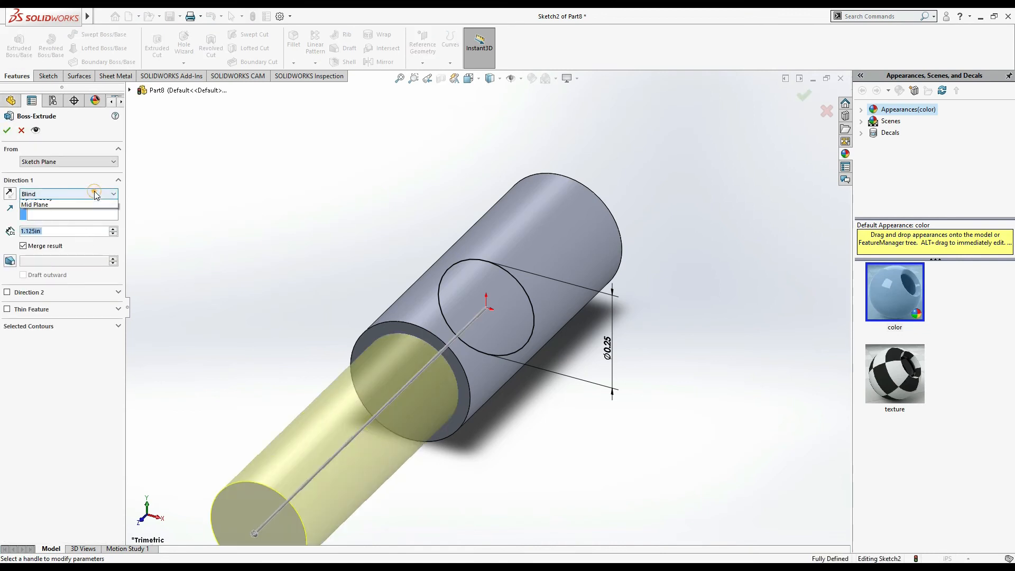
{"action": "left_click", "coordinate": [70, 245]}
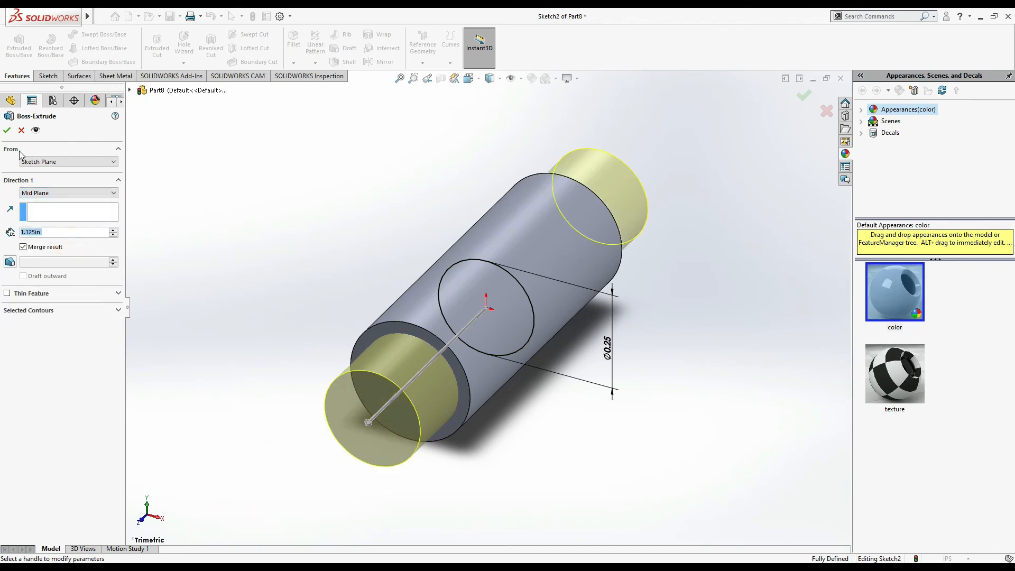
{"action": "left_click", "coordinate": [10, 131]}
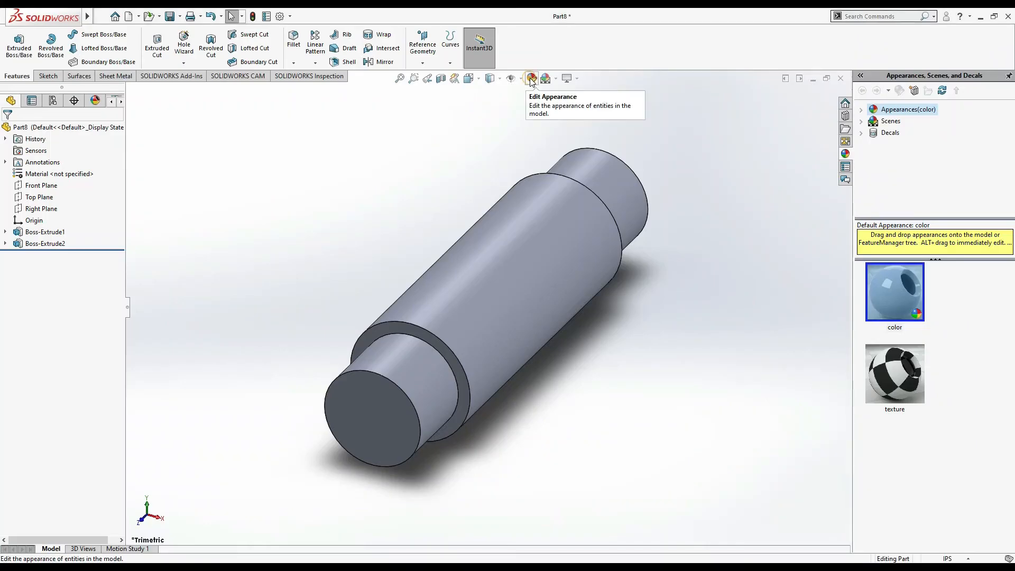
Step: Change the appearance colour of the whole pin to orange
{"action": "left_click", "coordinate": [532, 79]}
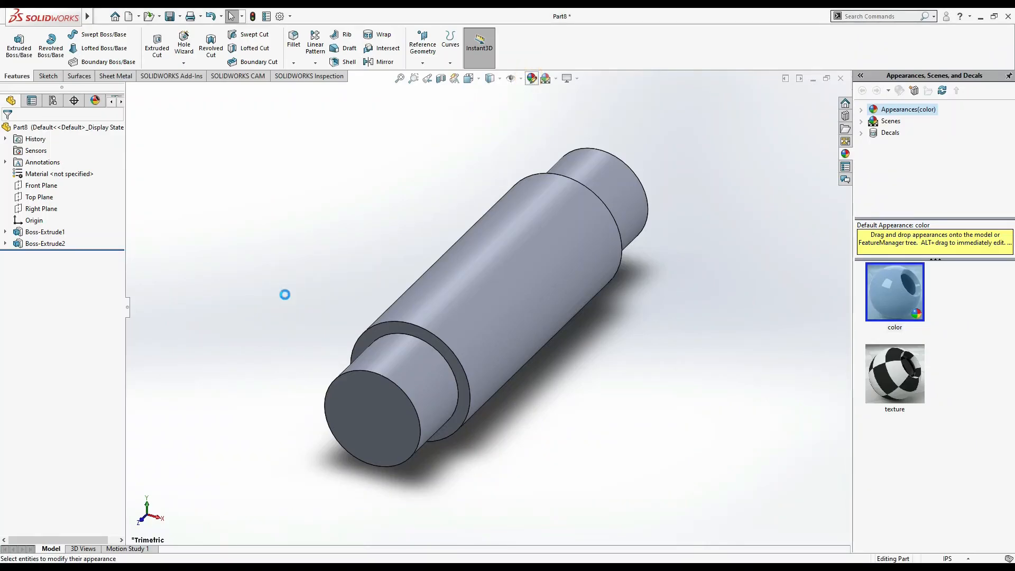
{"action": "left_click", "coordinate": [92, 394]}
{"action": "left_click", "coordinate": [99, 389]}
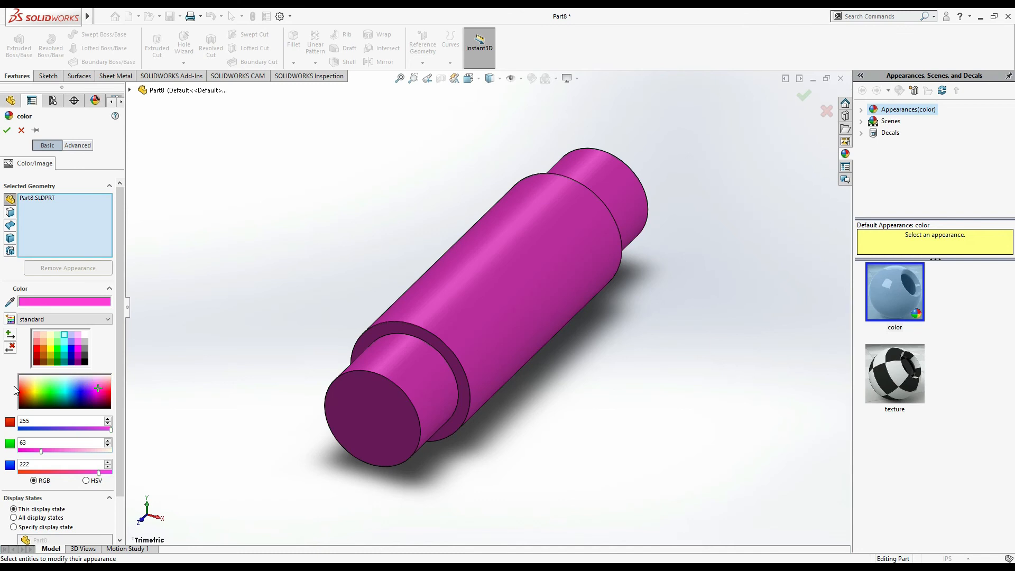
{"action": "left_click", "coordinate": [38, 390]}
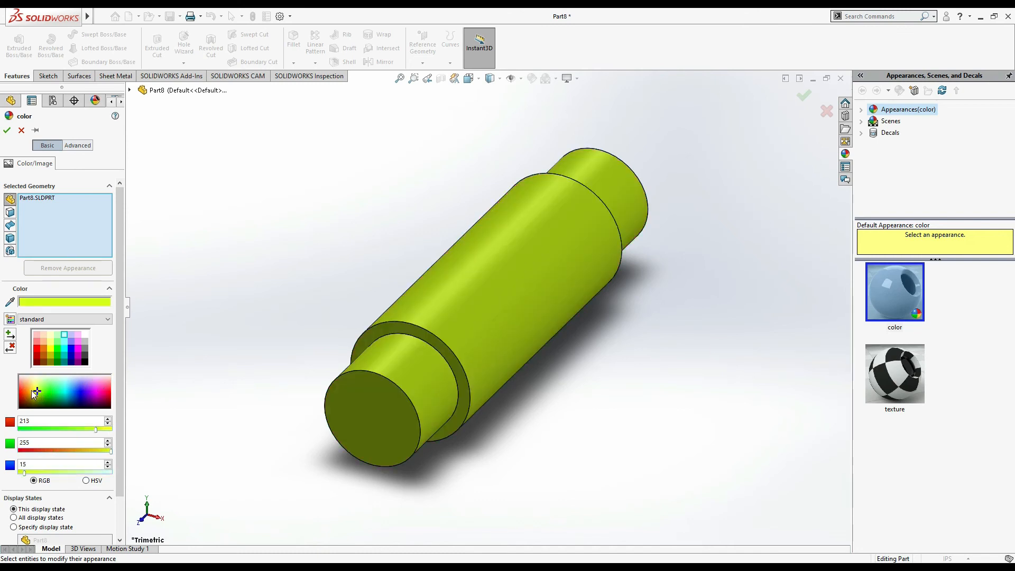
{"action": "left_click", "coordinate": [27, 392]}
{"action": "left_click", "coordinate": [6, 129]}
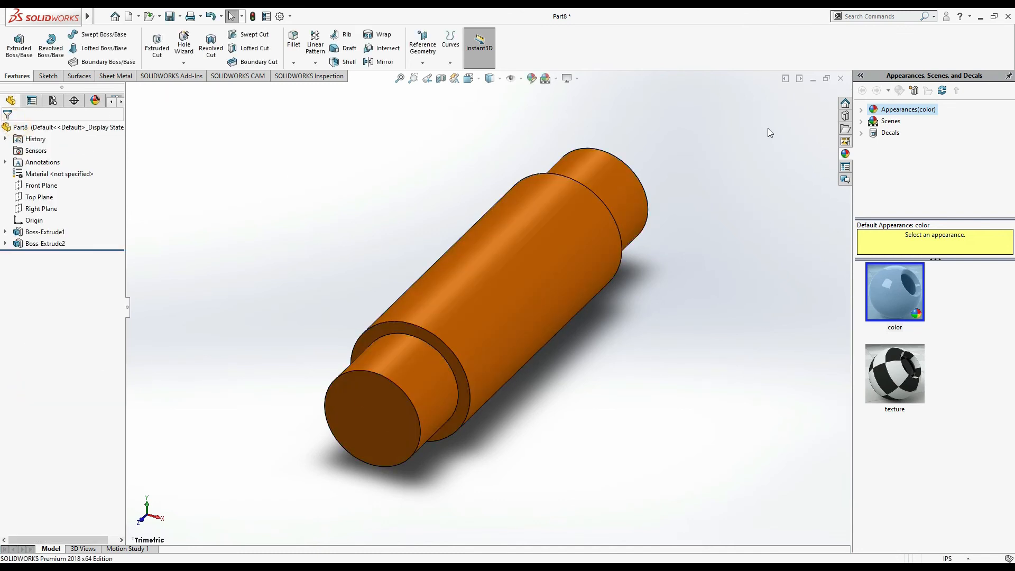
Step: Close the finished pin and save it as "pin b" in the assembly drawing folder
{"action": "left_click", "coordinate": [841, 78]}
{"action": "left_click", "coordinate": [488, 270]}
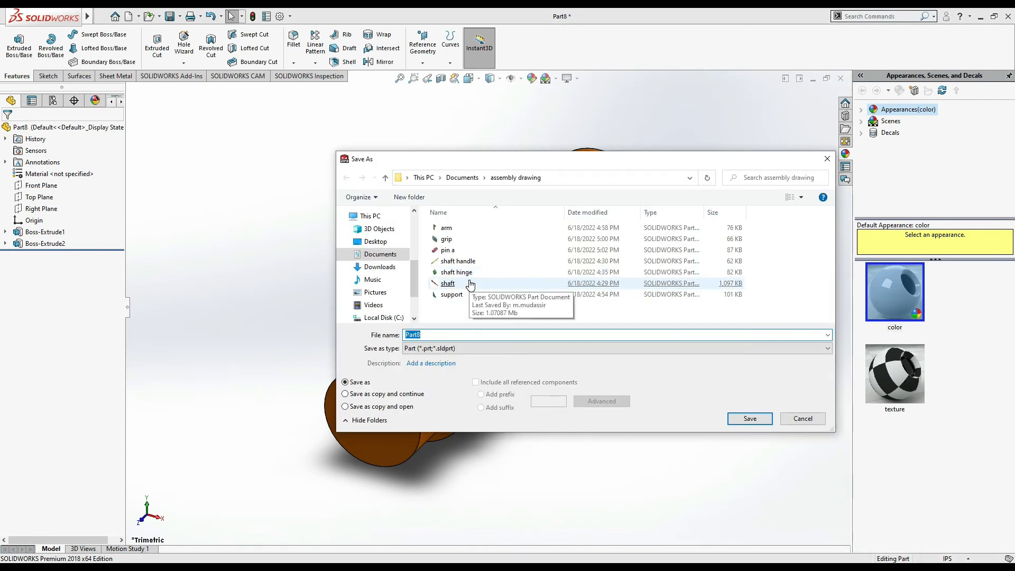
{"action": "type", "text": "pin b"}
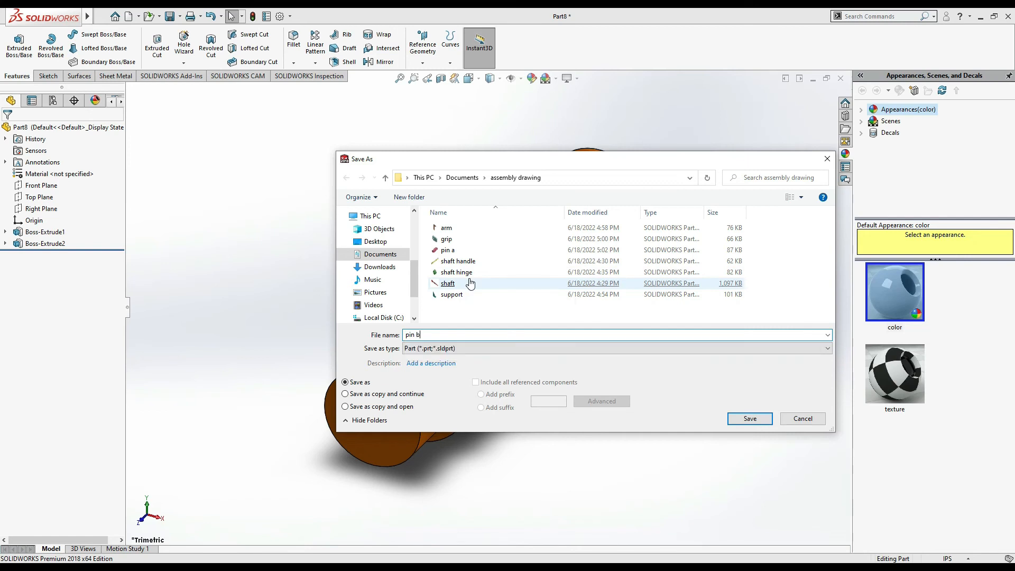
{"action": "key", "text": "Return"}
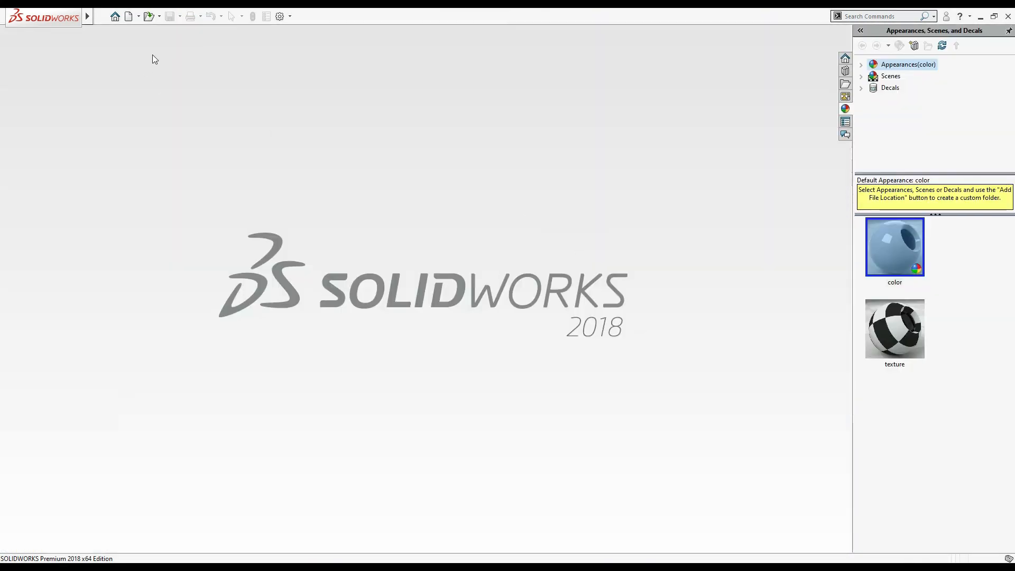
Step: Create a new part document and set its units to IPS (inch, pound, second)
{"action": "left_click", "coordinate": [257, 284]}
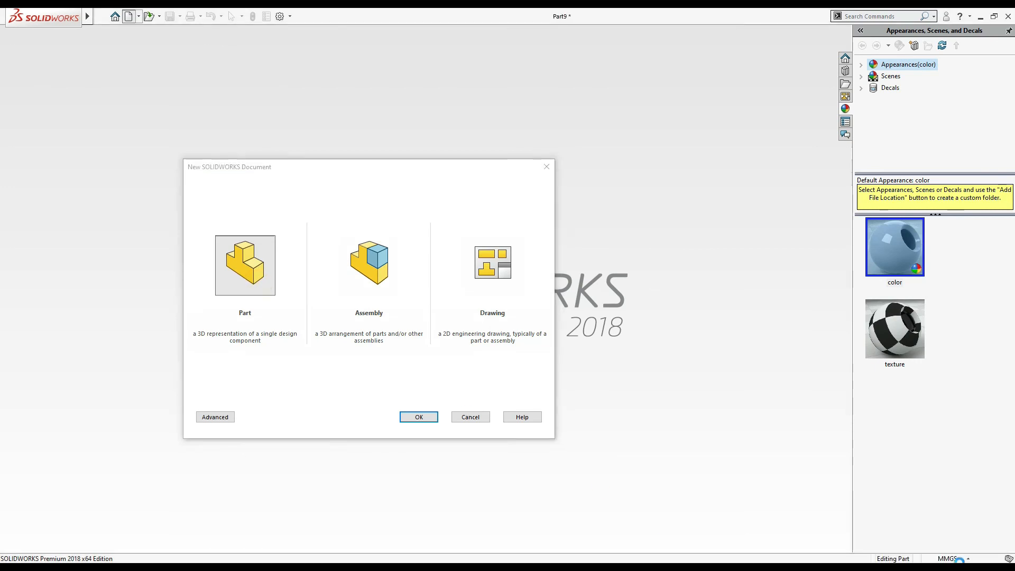
{"action": "left_click", "coordinate": [957, 559]}
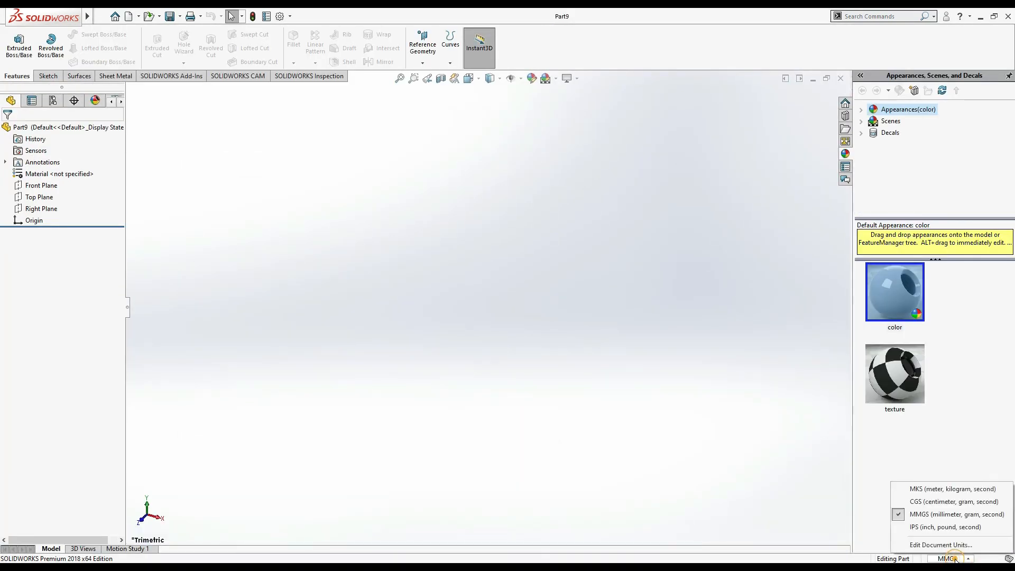
{"action": "left_click", "coordinate": [922, 528]}
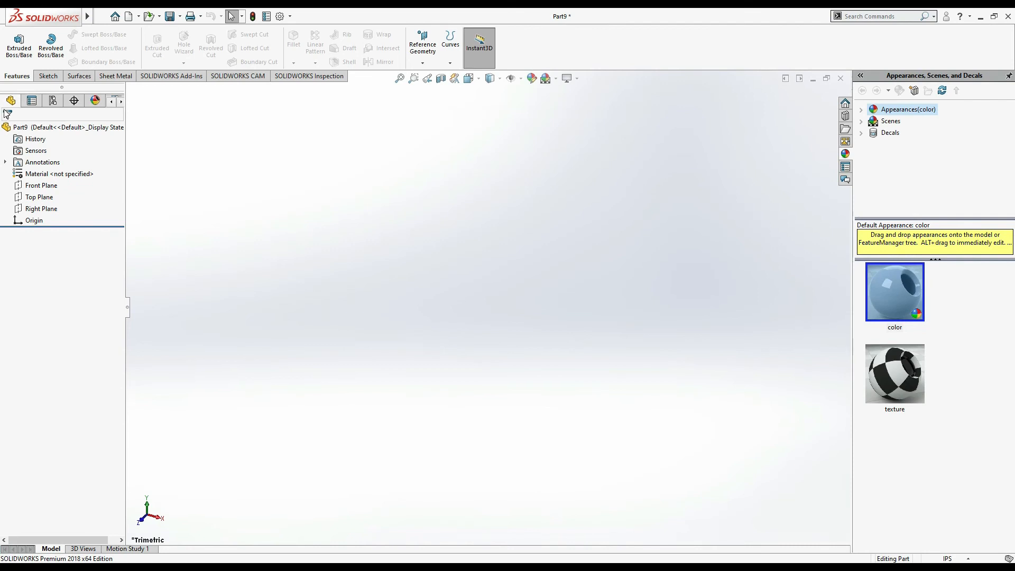
Step: Start a sketch on the Front Plane and draw a circle about 1.54 in in diameter centred on the origin
{"action": "left_click", "coordinate": [41, 185]}
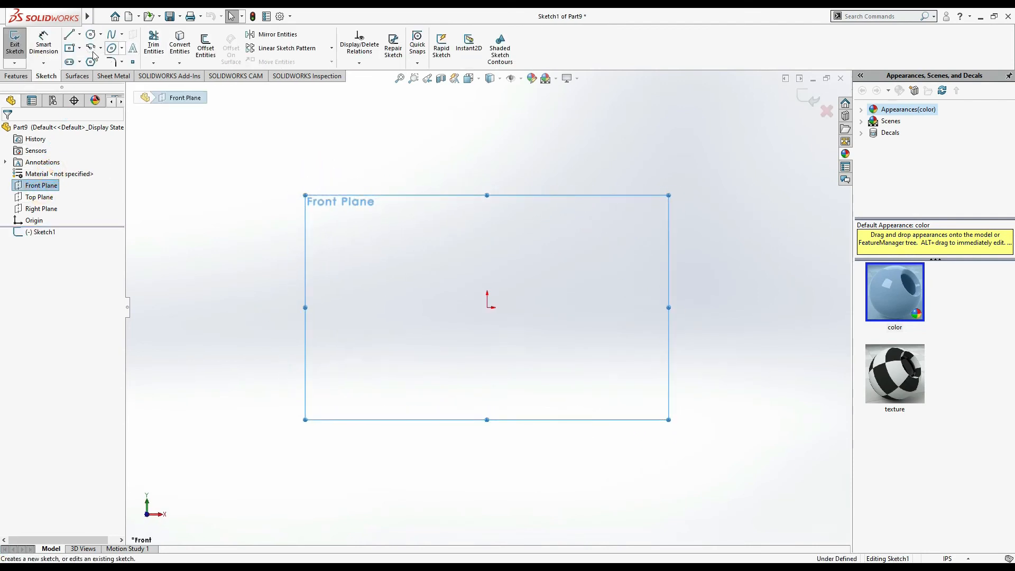
{"action": "left_click", "coordinate": [90, 35]}
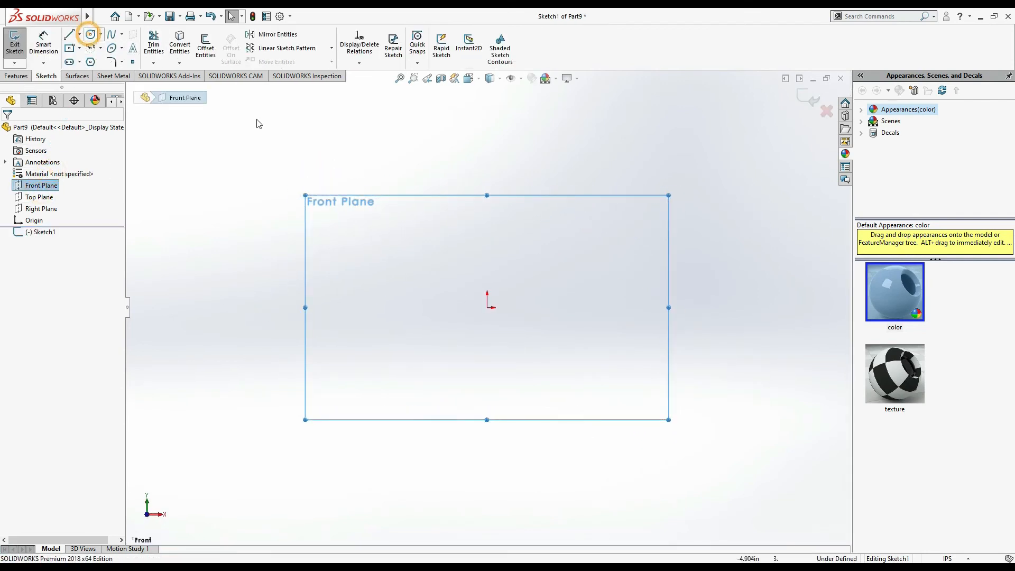
{"action": "left_click", "coordinate": [487, 307]}
{"action": "left_click", "coordinate": [479, 269]}
Step: Dimension the circle's diameter to 0.312 in
{"action": "left_click", "coordinate": [50, 45]}
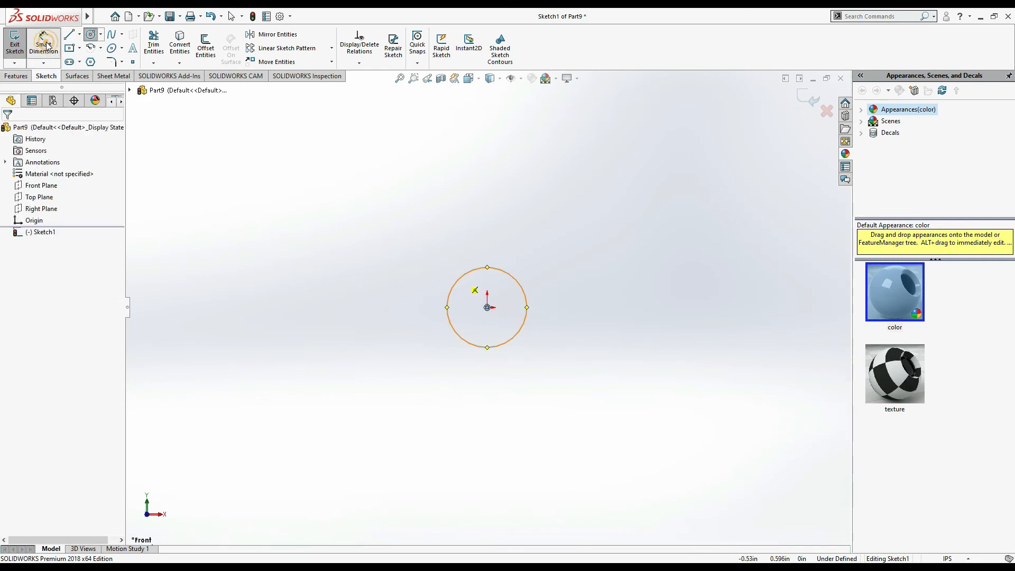
{"action": "left_click", "coordinate": [458, 279]}
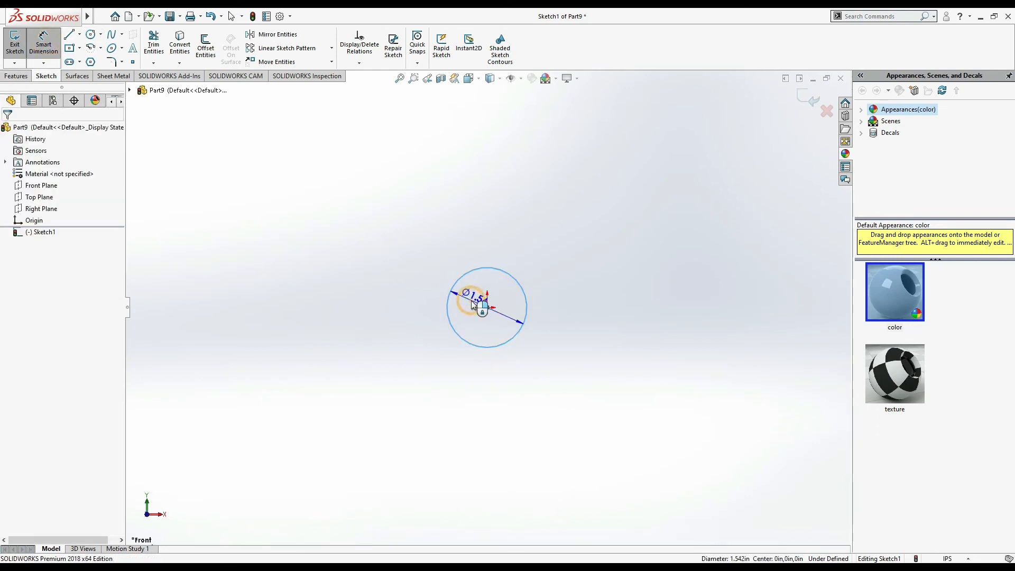
{"action": "left_click", "coordinate": [475, 305]}
{"action": "type", "text": "0.312"}
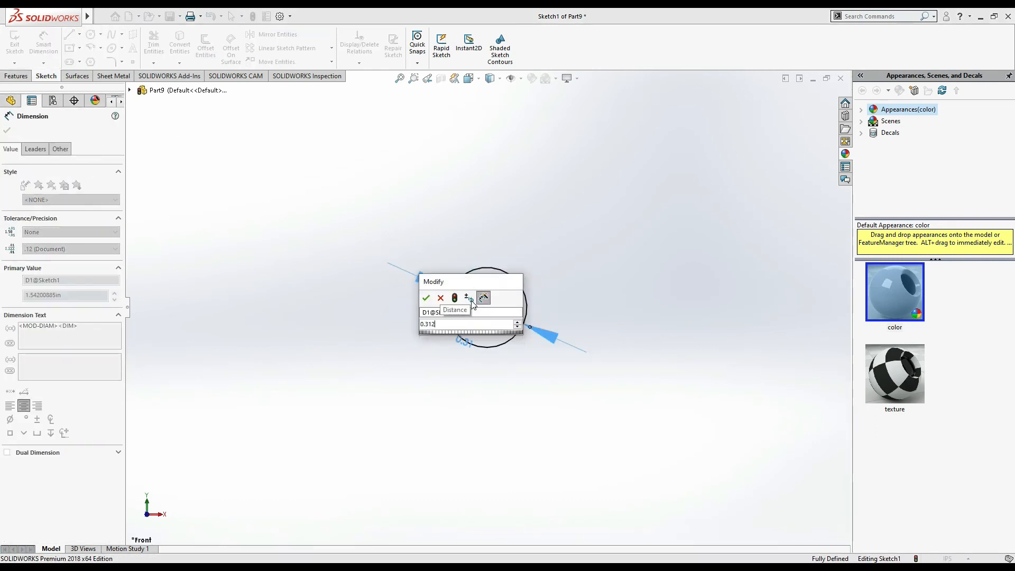
{"action": "key", "text": "Return"}
Step: Check PinC's middle length in the manual and extrude the circle 0.375 in with the Mid Plane end condition
{"action": "key", "text": "alt+Tab"}
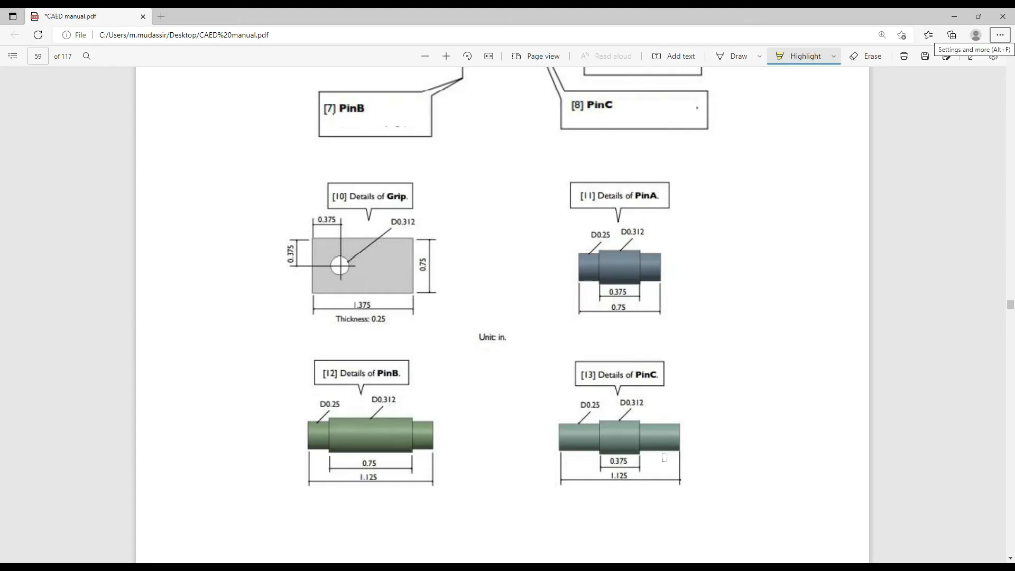
{"action": "key", "text": "alt+Tab"}
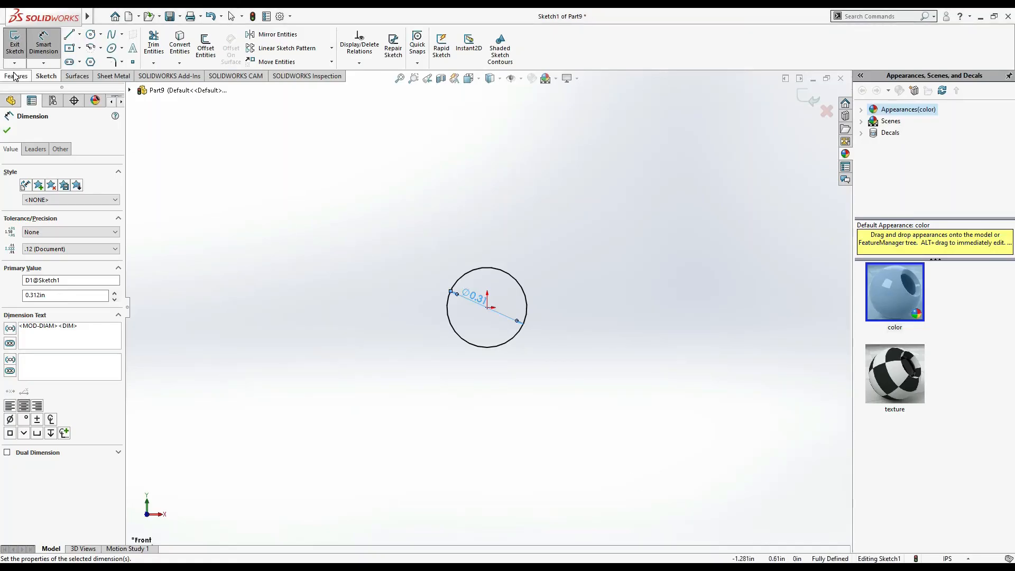
{"action": "left_click", "coordinate": [14, 77]}
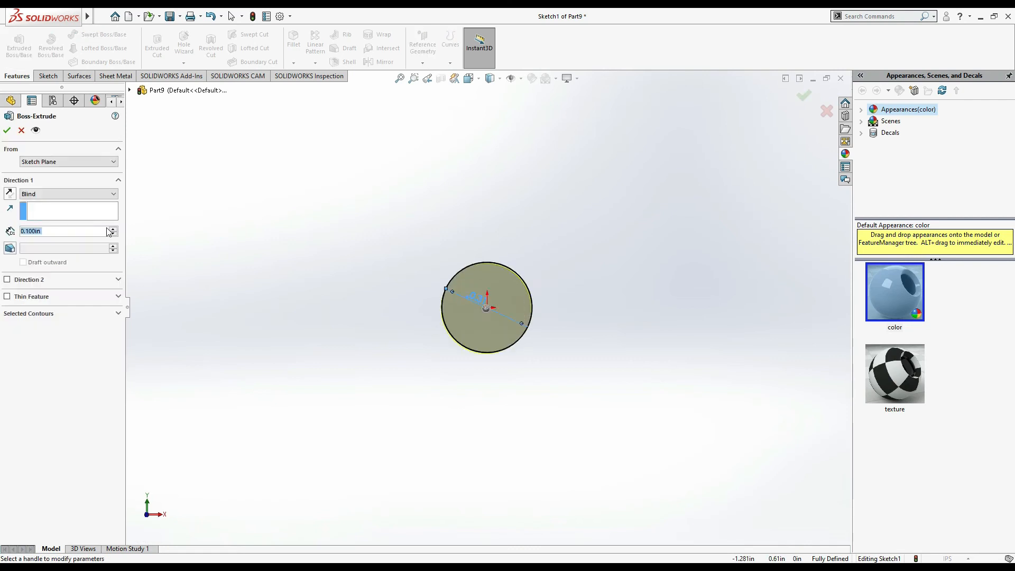
{"action": "type", "text": "0.375"}
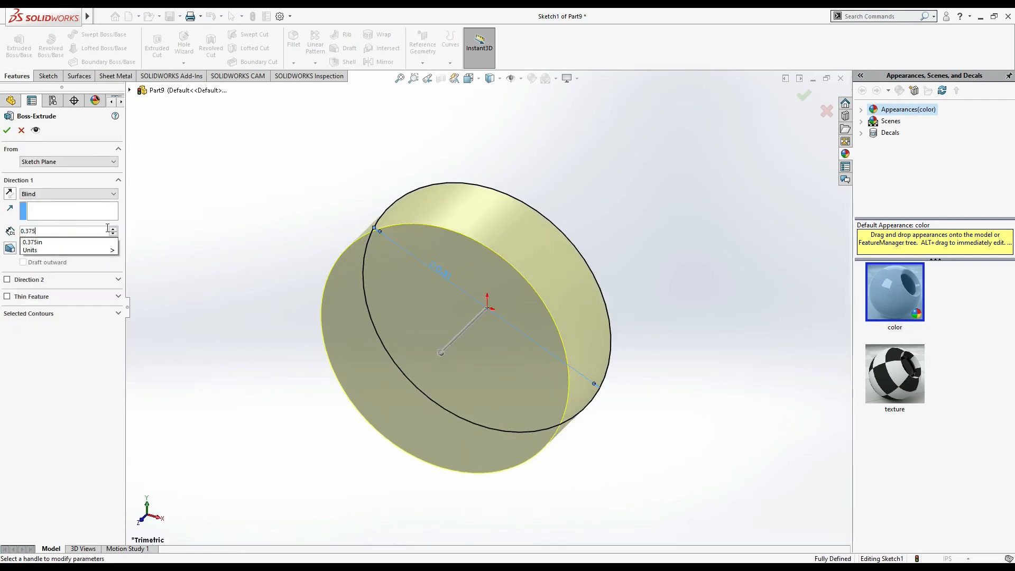
{"action": "key", "text": "Return"}
{"action": "left_click", "coordinate": [112, 197]}
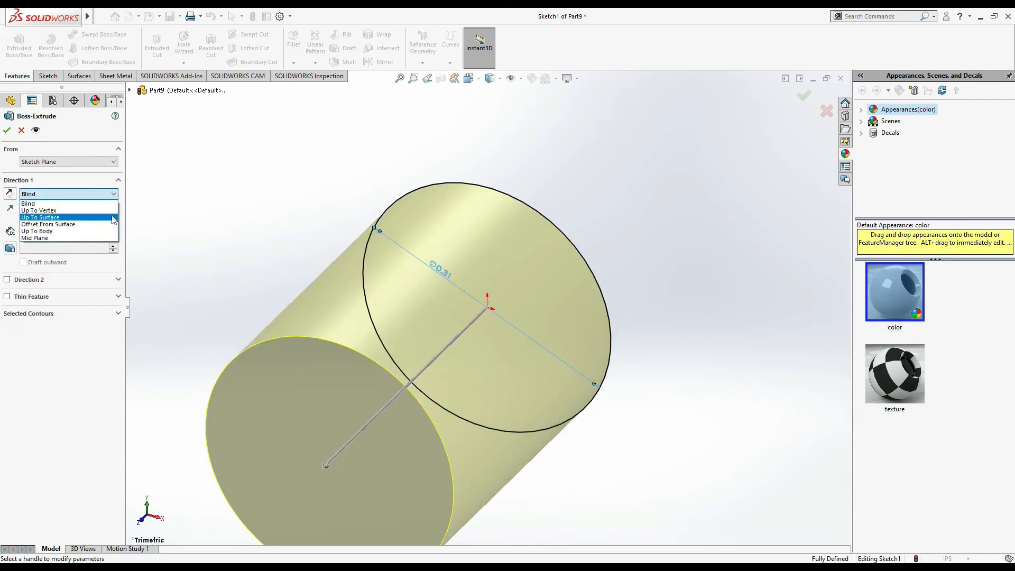
{"action": "left_click", "coordinate": [89, 236]}
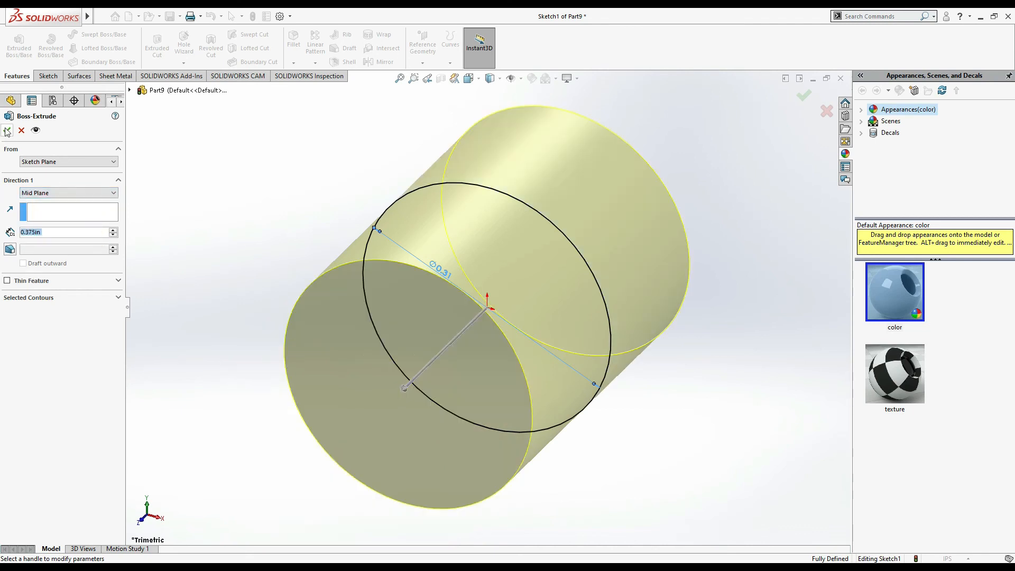
{"action": "left_click", "coordinate": [7, 130]}
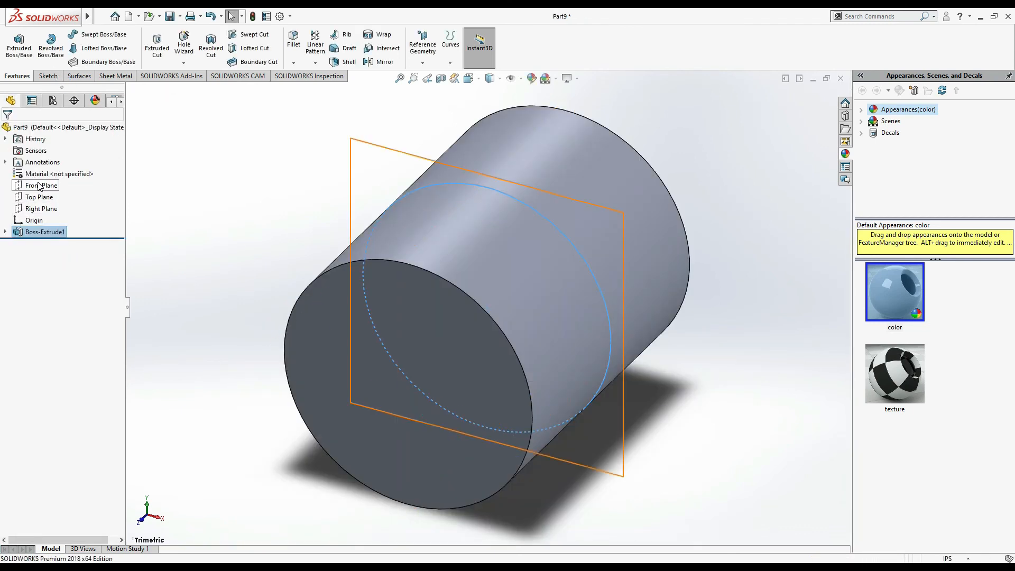
Step: Start a second sketch on the Front Plane and draw a circle about 0.13 in in diameter centred on the origin
{"action": "left_click", "coordinate": [39, 187]}
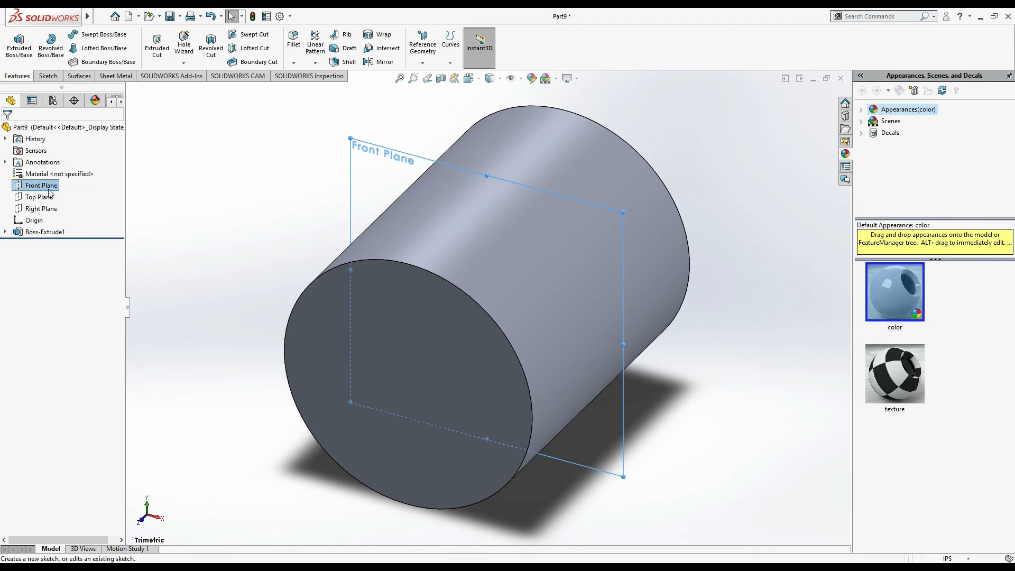
{"action": "left_click", "coordinate": [55, 174]}
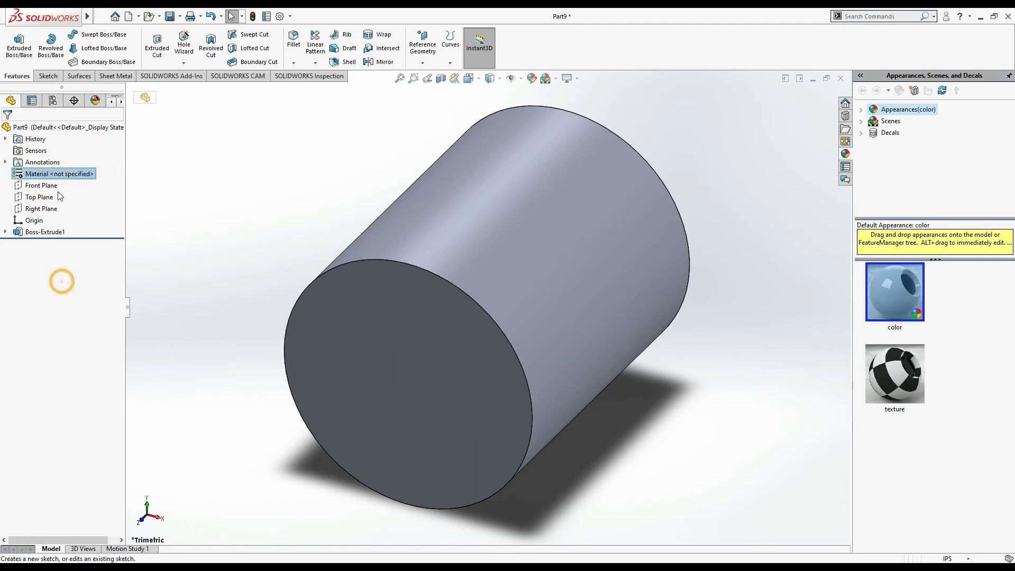
{"action": "left_click", "coordinate": [45, 186]}
{"action": "left_click", "coordinate": [54, 169]}
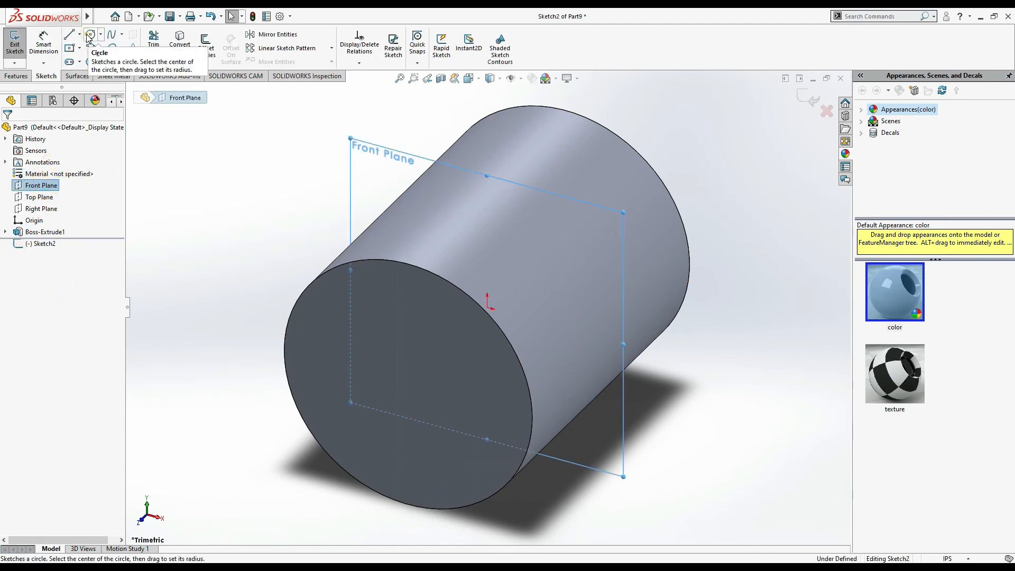
{"action": "left_click", "coordinate": [524, 294]}
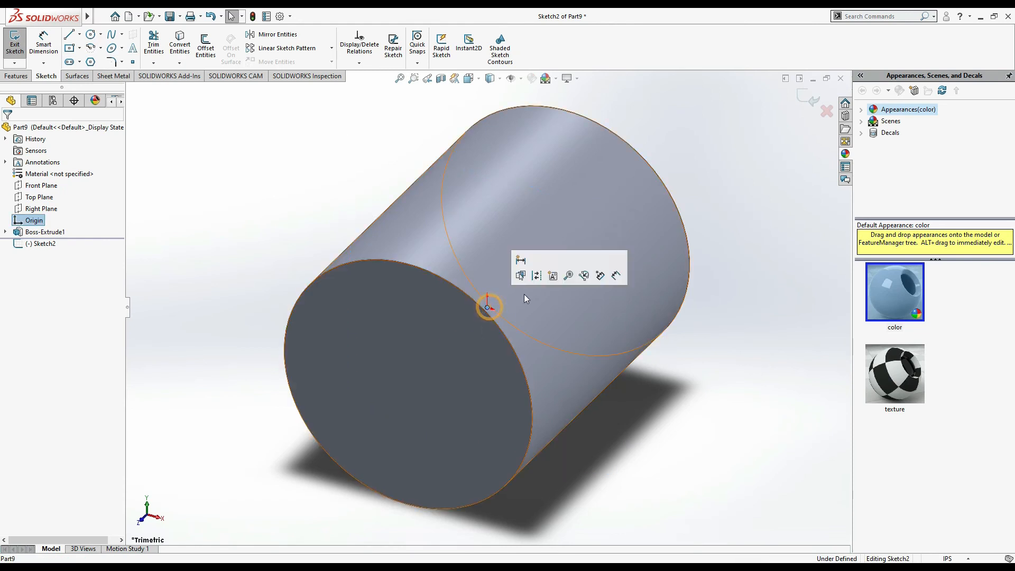
{"action": "left_click", "coordinate": [91, 34]}
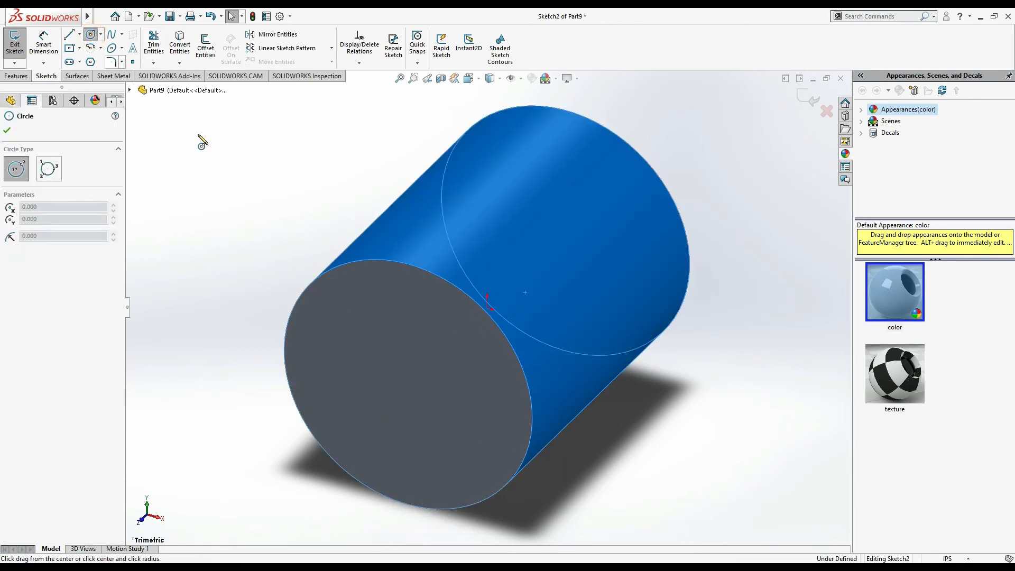
{"action": "left_click", "coordinate": [487, 308]}
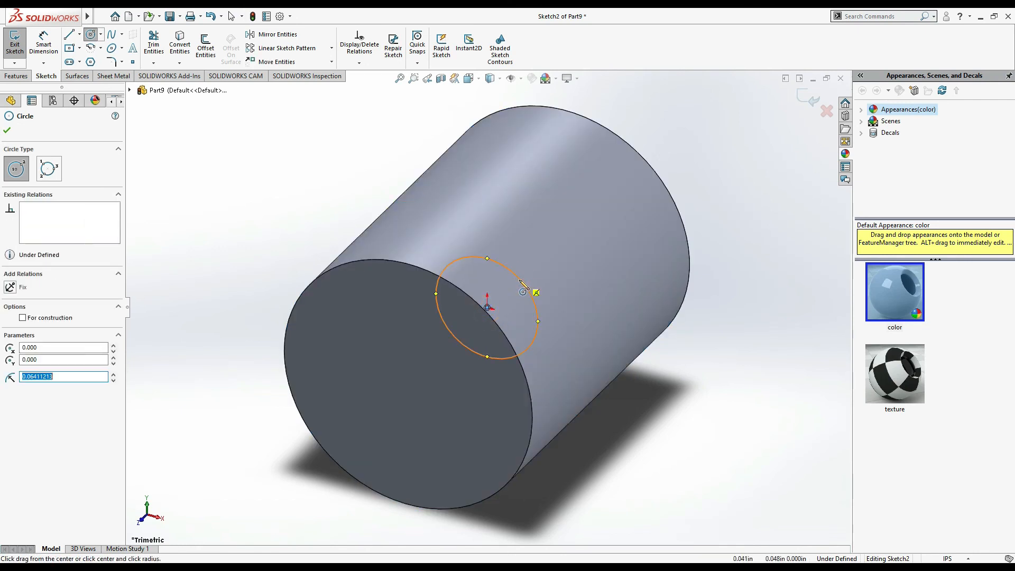
Step: Dimension the diameter of the second sketch's circle to 0.25 in
{"action": "left_click", "coordinate": [533, 293]}
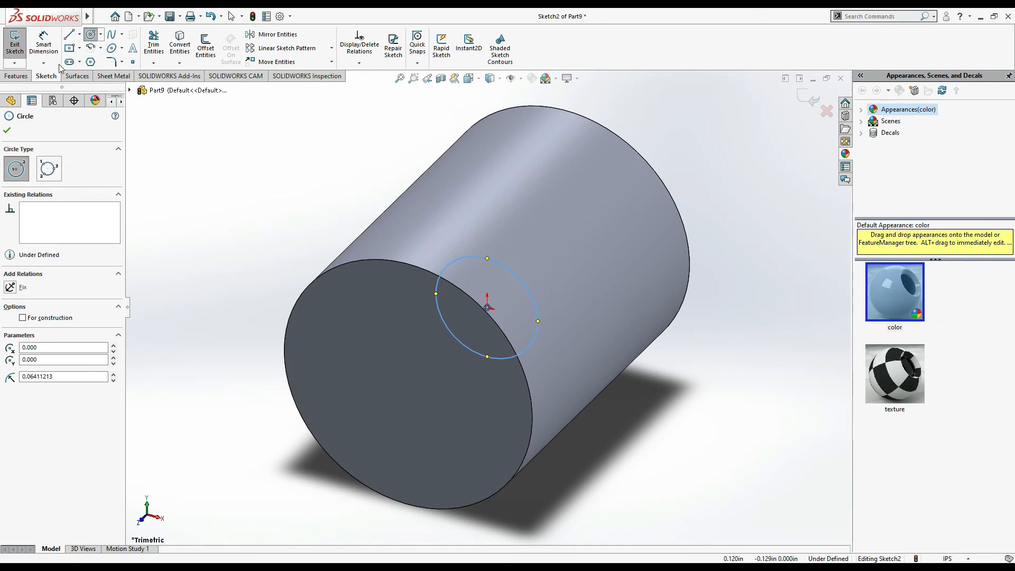
{"action": "left_click", "coordinate": [44, 45]}
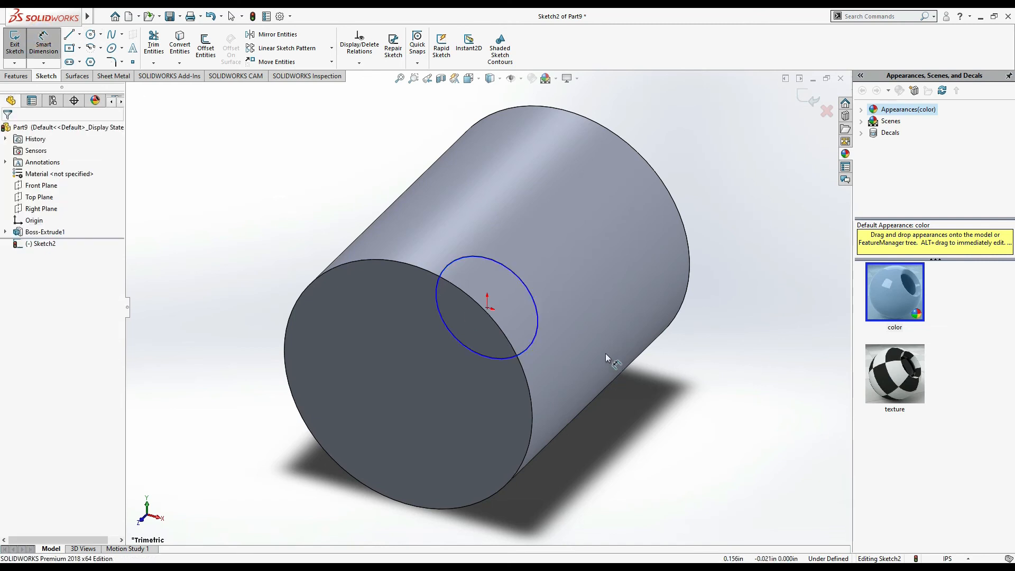
{"action": "left_click", "coordinate": [539, 329]}
{"action": "left_click", "coordinate": [703, 407]}
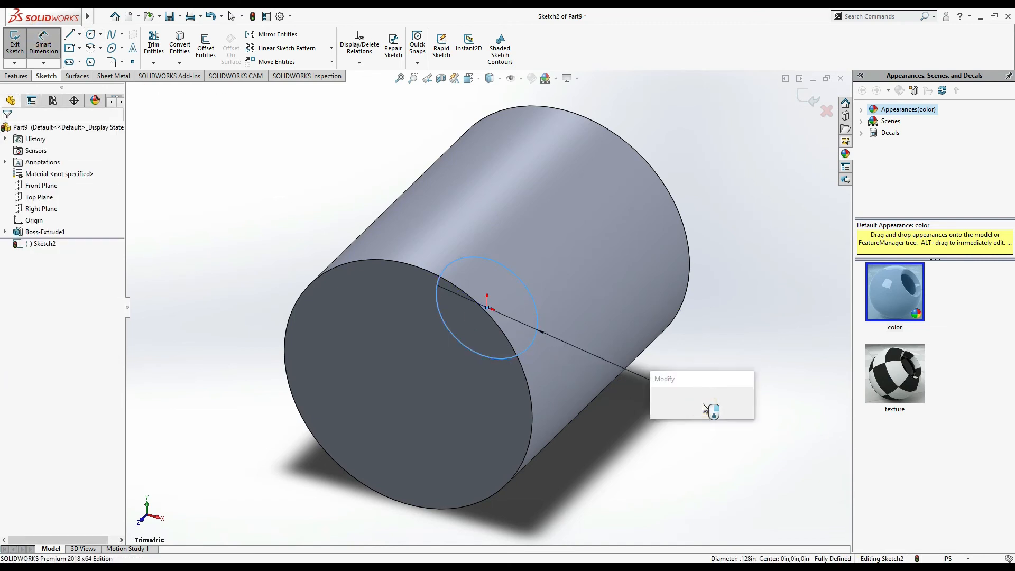
{"action": "type", "text": "0.25"}
{"action": "key", "text": "Return"}
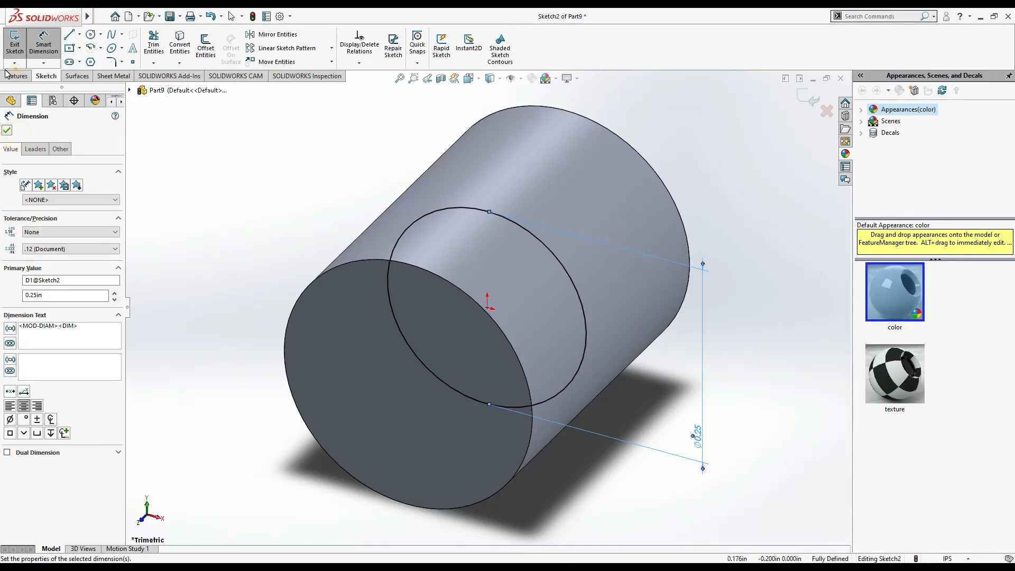
Step: Extrude the 0.25 in circle 1.125 in with the Mid Plane end condition to form the pin's ends
{"action": "left_click", "coordinate": [10, 78]}
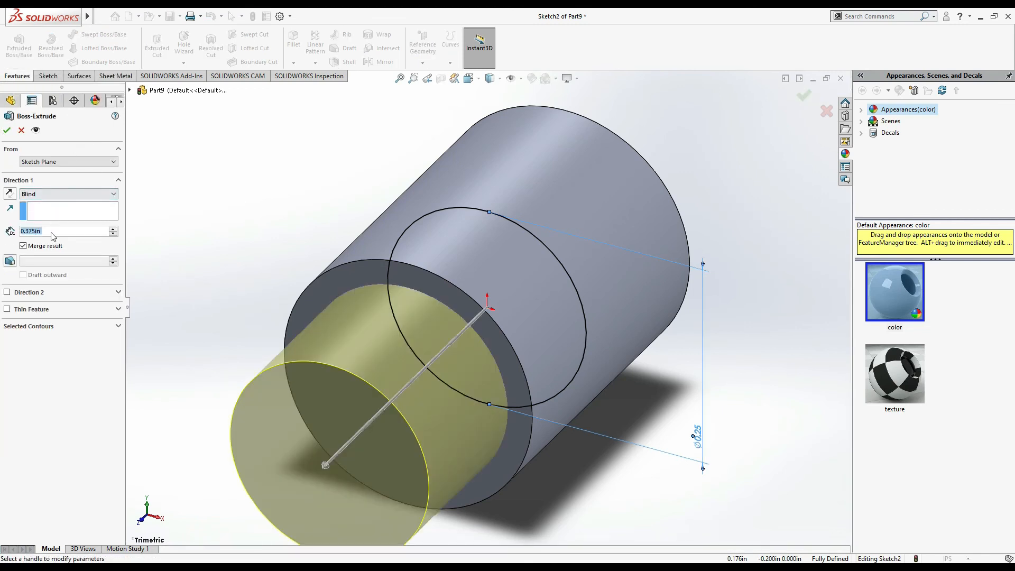
{"action": "type", "text": "1.125"}
{"action": "key", "text": "Return"}
{"action": "left_click", "coordinate": [92, 192]}
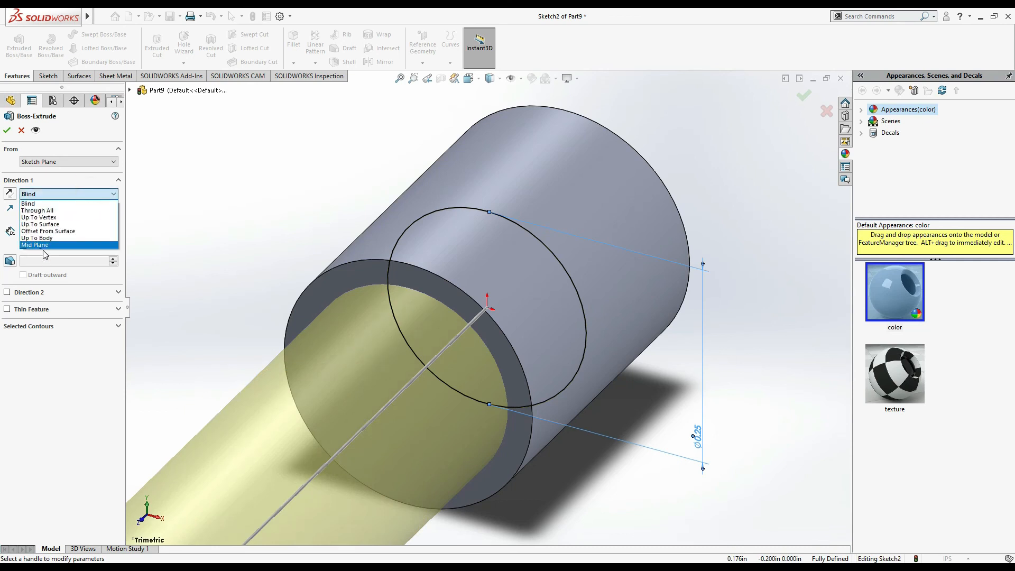
{"action": "left_click", "coordinate": [44, 246]}
{"action": "left_click", "coordinate": [7, 130]}
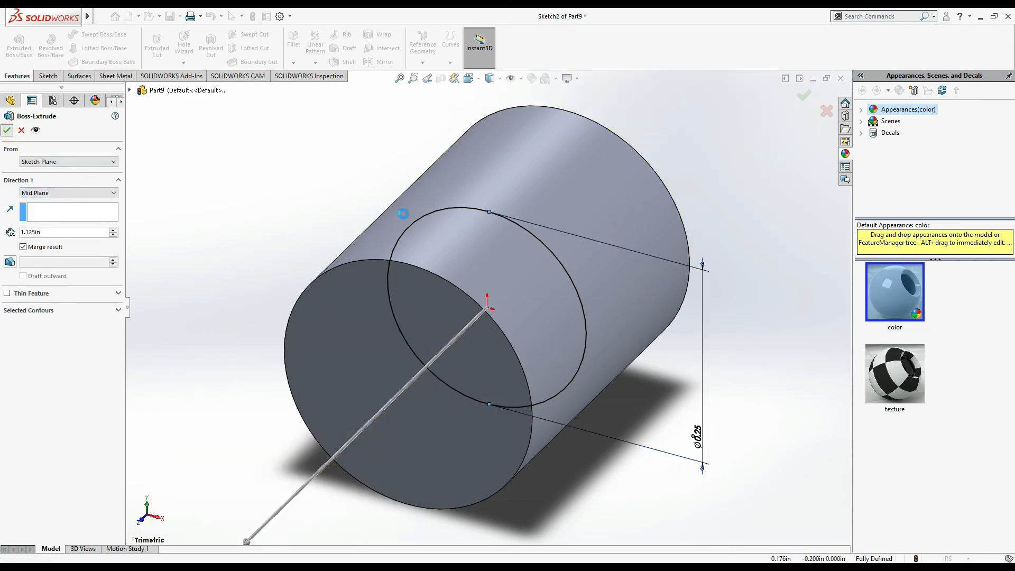
{"action": "key", "text": "f"}
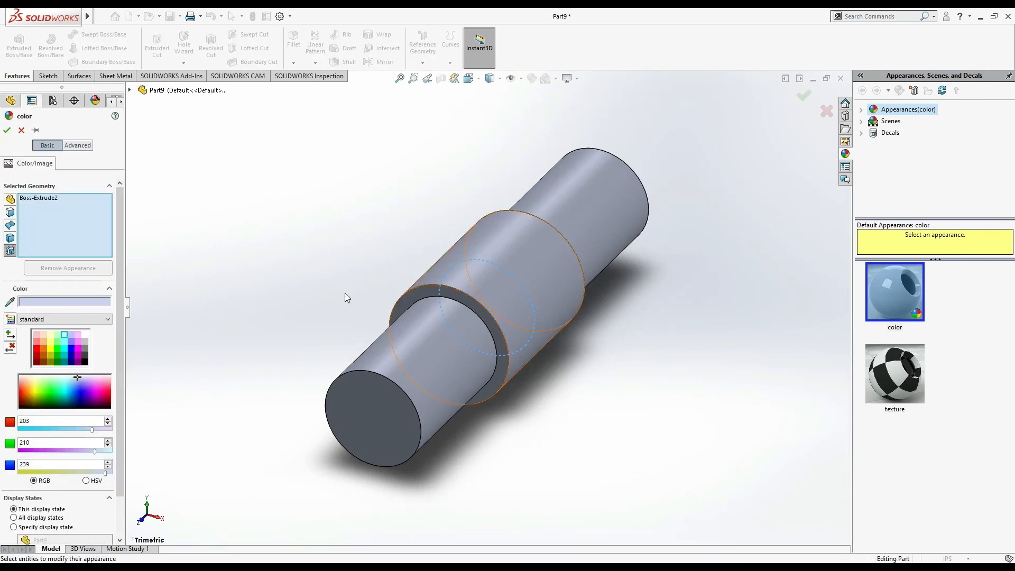
Step: Apply a cyan colour (RGB 0, 255, 255) to the whole part instead of the selected extrusion
{"action": "left_click", "coordinate": [17, 131]}
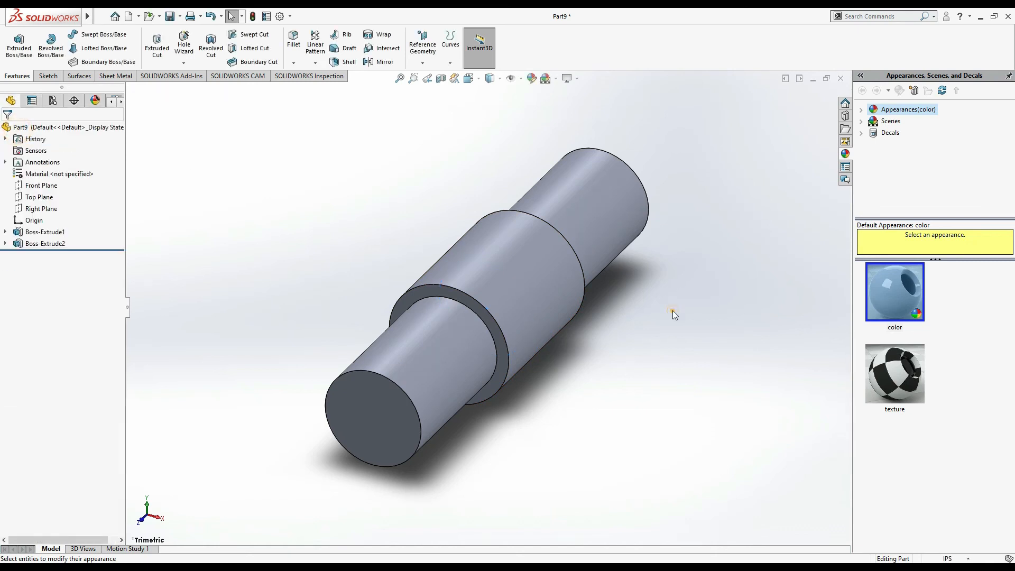
{"action": "left_click", "coordinate": [533, 83]}
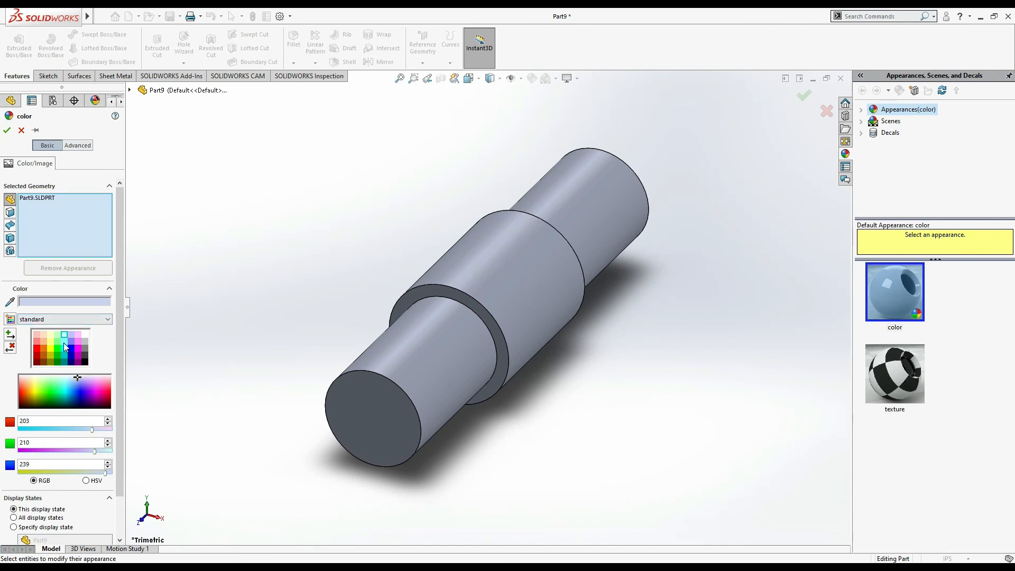
{"action": "left_click", "coordinate": [64, 350]}
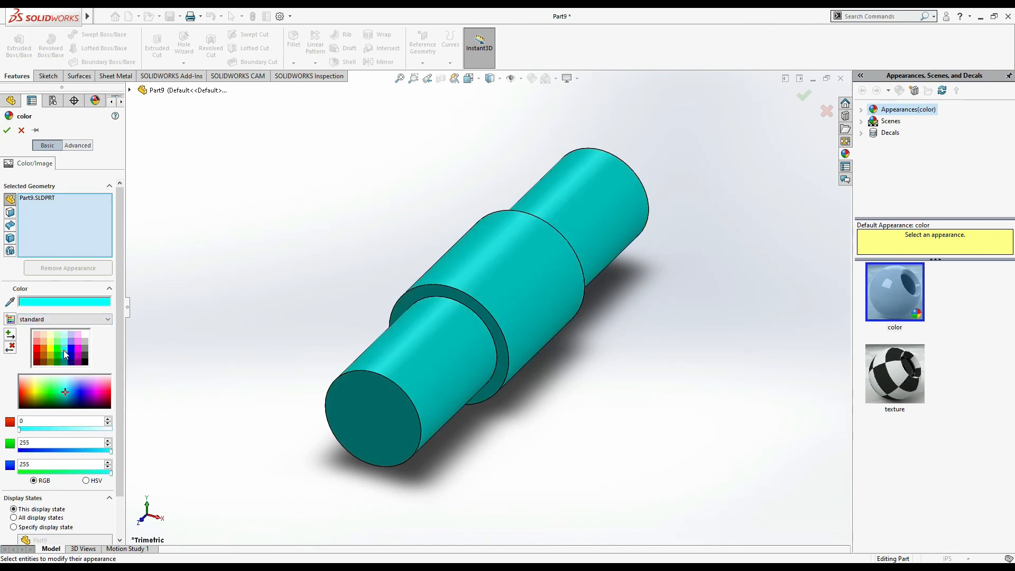
{"action": "left_click", "coordinate": [7, 130]}
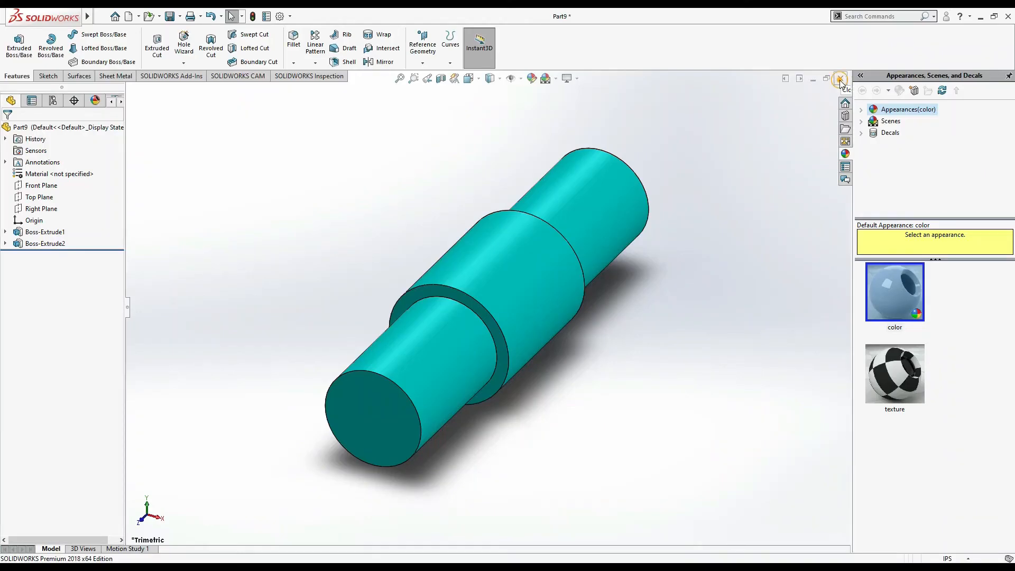
Step: Close the part and save it as "pin c" in the assembly drawing folder
{"action": "left_click", "coordinate": [841, 79]}
{"action": "left_click", "coordinate": [483, 271]}
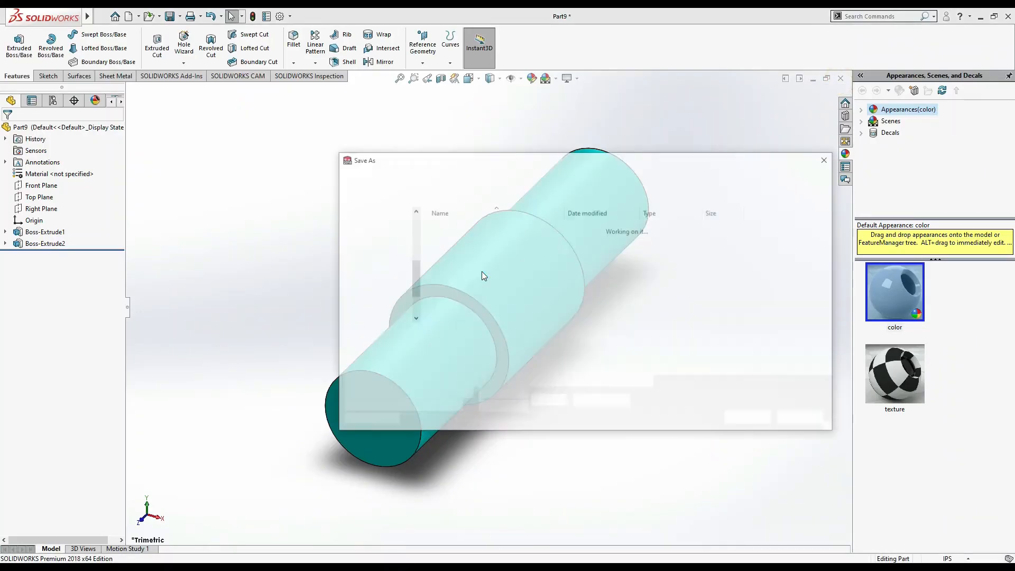
{"action": "type", "text": "pin c"}
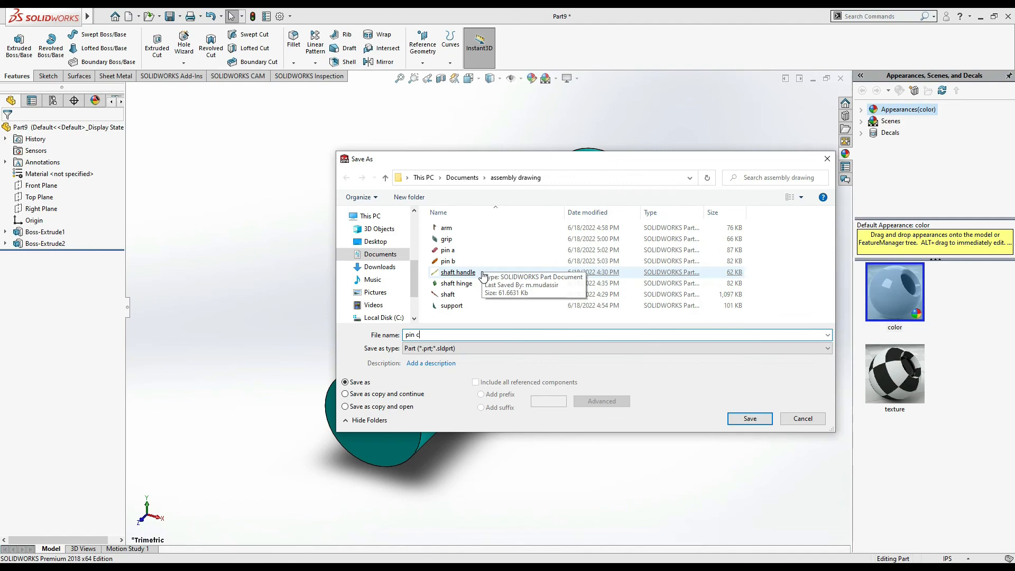
{"action": "key", "text": "Return"}
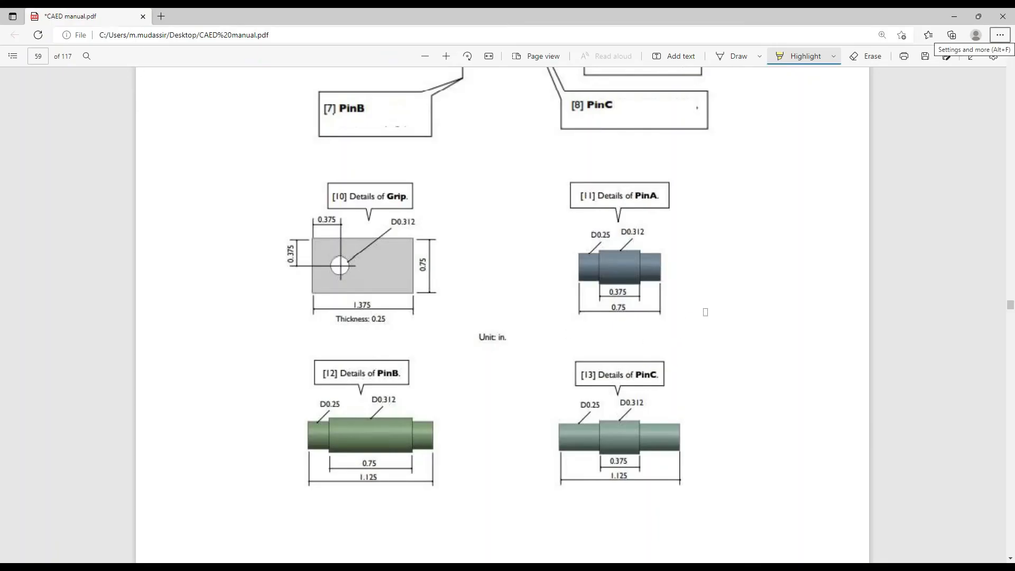
Step: Find the HingeB details in the CAED manual and create a new part with IPS units
{"action": "scroll", "coordinate": [705, 312], "scroll_direction": "down", "scroll_amount": 5}
{"action": "scroll", "coordinate": [706, 312], "scroll_direction": "down", "scroll_amount": 8}
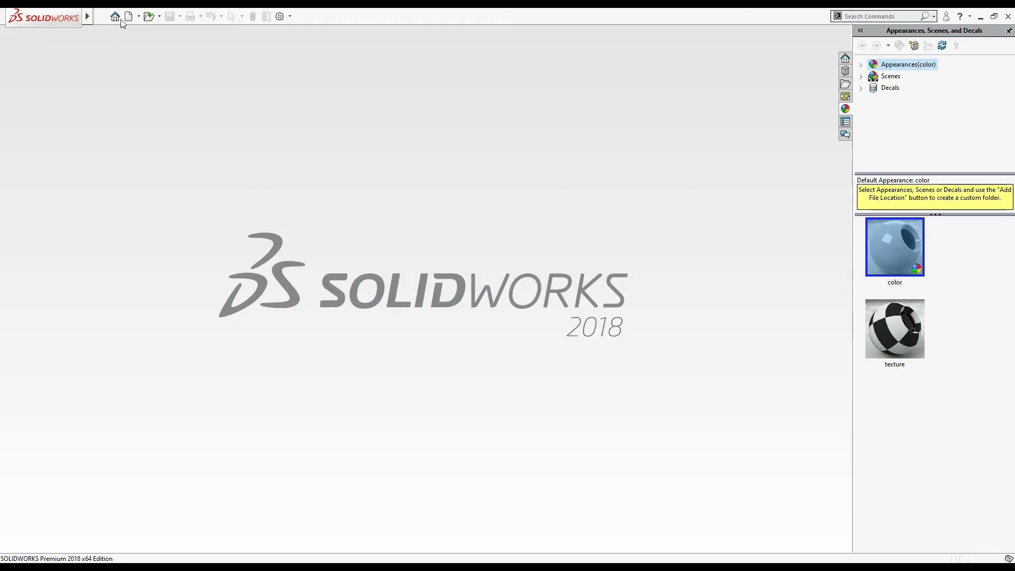
{"action": "left_click", "coordinate": [259, 270]}
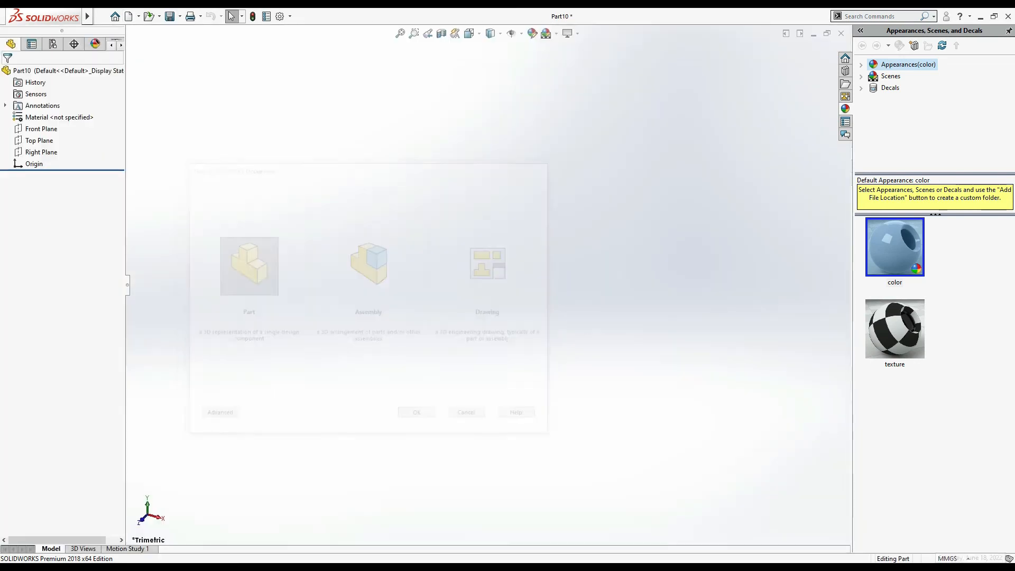
{"action": "left_click", "coordinate": [936, 560]}
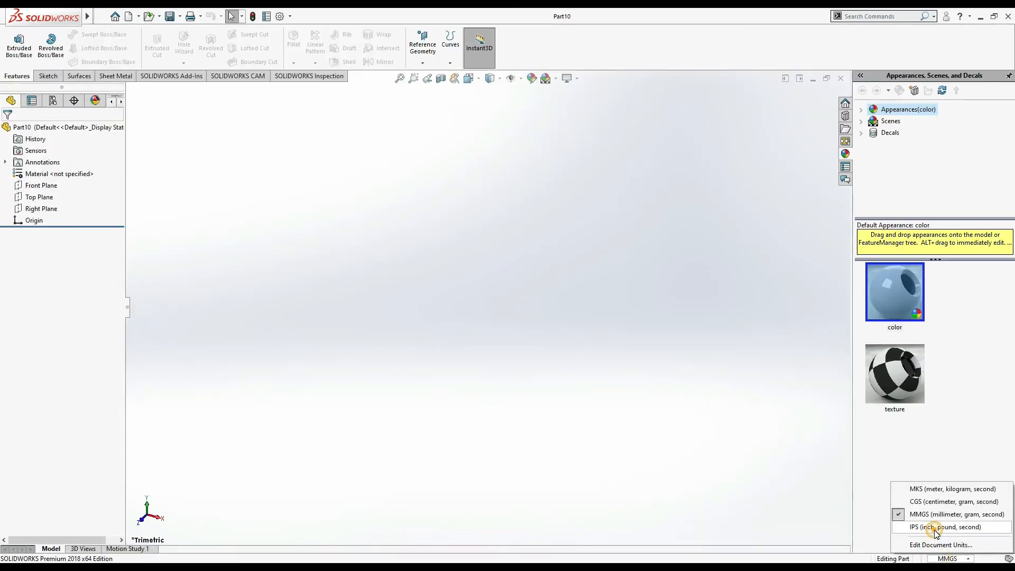
{"action": "left_click", "coordinate": [929, 524]}
Step: Start a sketch on the Front Plane and draw a circle about 2.21 in in diameter centred on the origin
{"action": "left_click", "coordinate": [60, 186]}
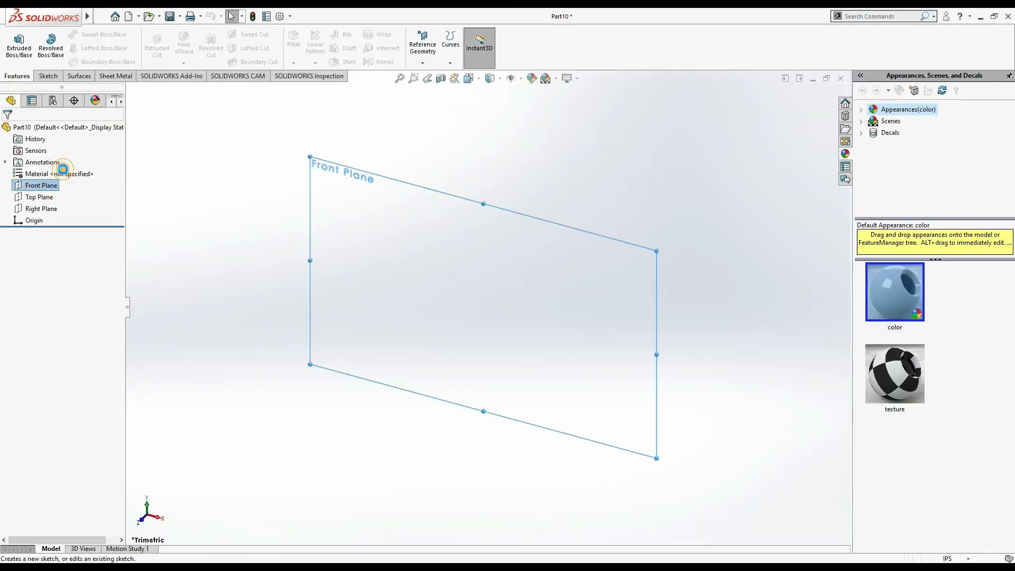
{"action": "left_click", "coordinate": [63, 170]}
{"action": "left_click", "coordinate": [91, 34]}
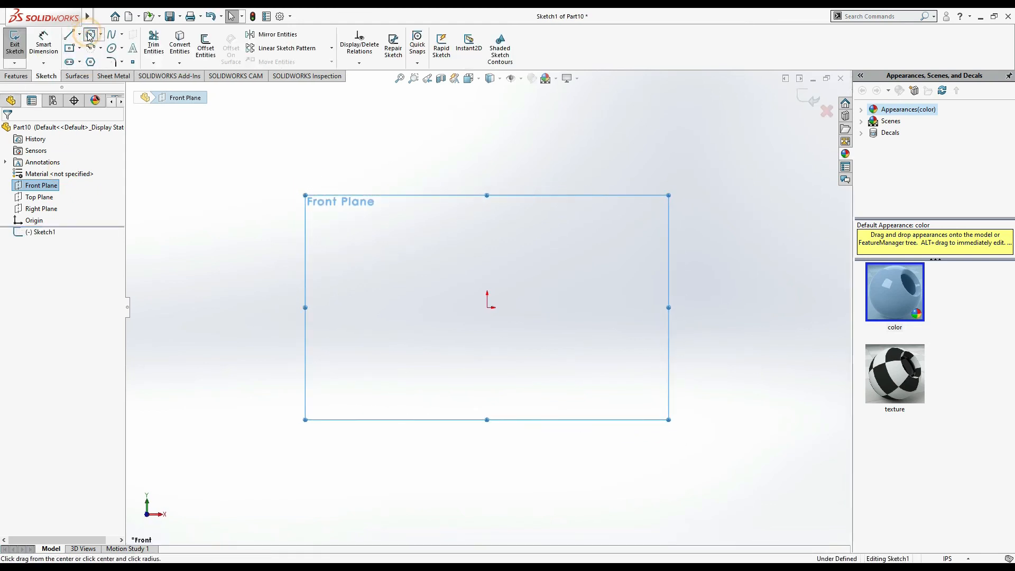
{"action": "left_click", "coordinate": [488, 308]}
{"action": "left_click", "coordinate": [527, 267]}
Step: Dimension the circle's diameter to 0.75 in
{"action": "left_click", "coordinate": [44, 45]}
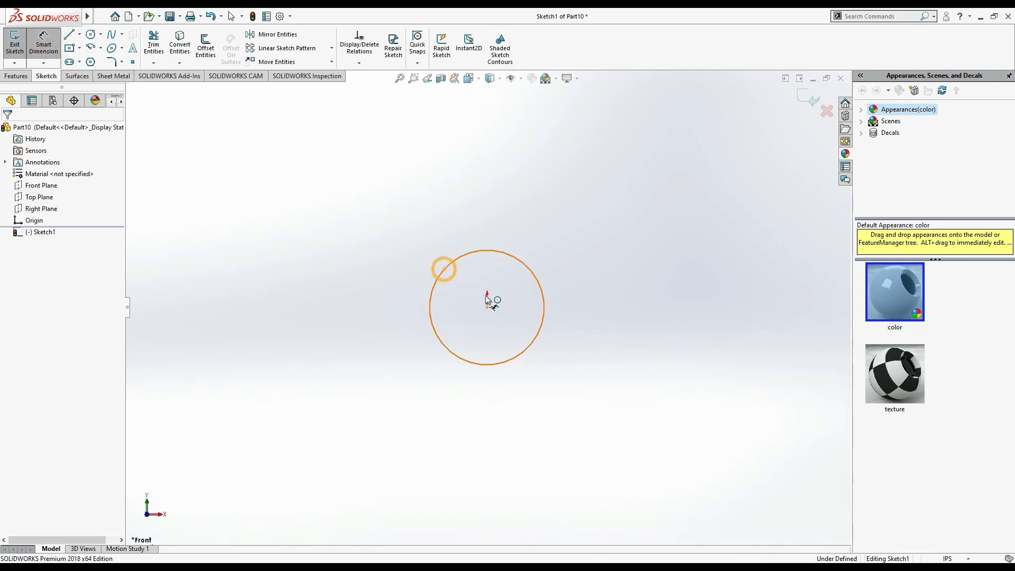
{"action": "left_click", "coordinate": [444, 270]}
{"action": "left_click", "coordinate": [485, 295]}
{"action": "type", "text": "0.75"}
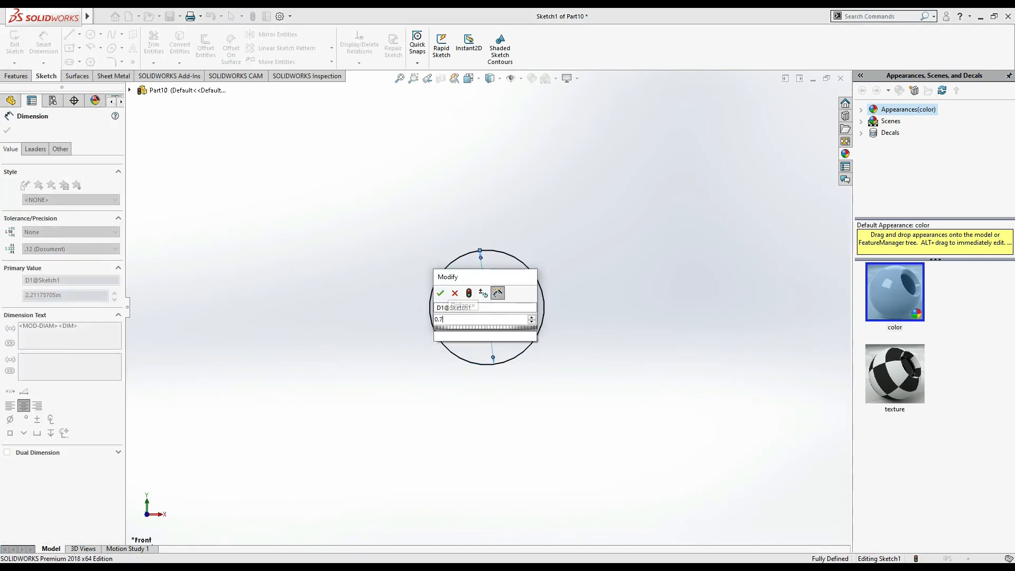
{"action": "key", "text": "Return"}
Step: Check HingeB's body length in the manual and extrude the circle 0.75 in with the Mid Plane end condition
{"action": "key", "text": "alt+Tab"}
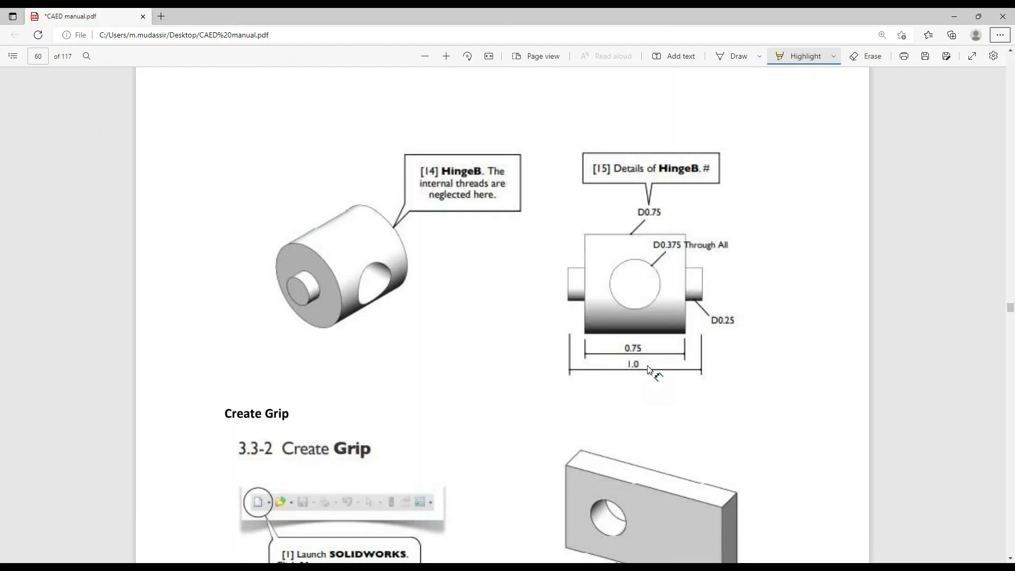
{"action": "key", "text": "alt+Tab"}
{"action": "left_click", "coordinate": [16, 42]}
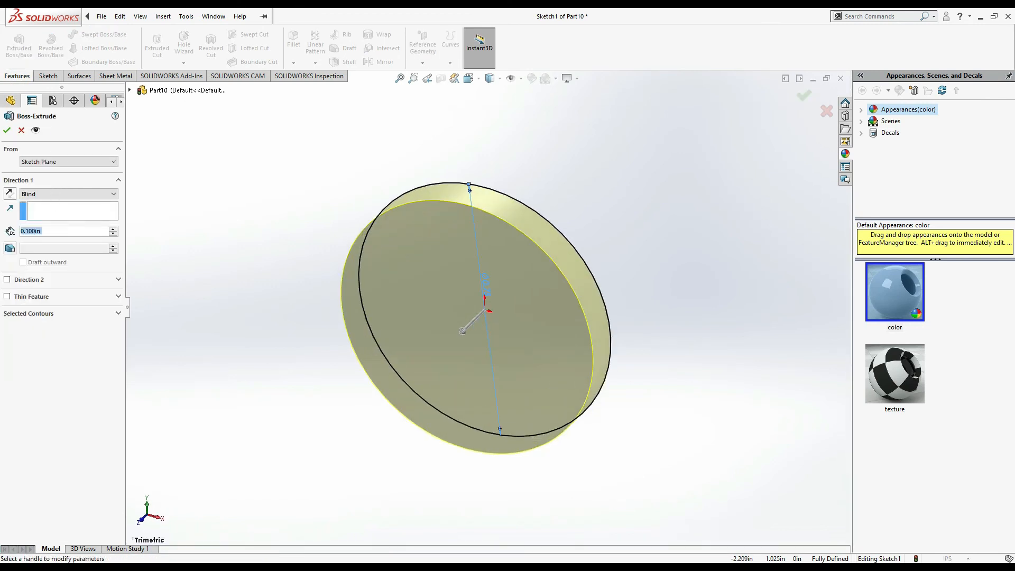
{"action": "type", "text": "0.75"}
{"action": "key", "text": "Return"}
{"action": "left_click", "coordinate": [63, 194]}
{"action": "left_click", "coordinate": [35, 238]}
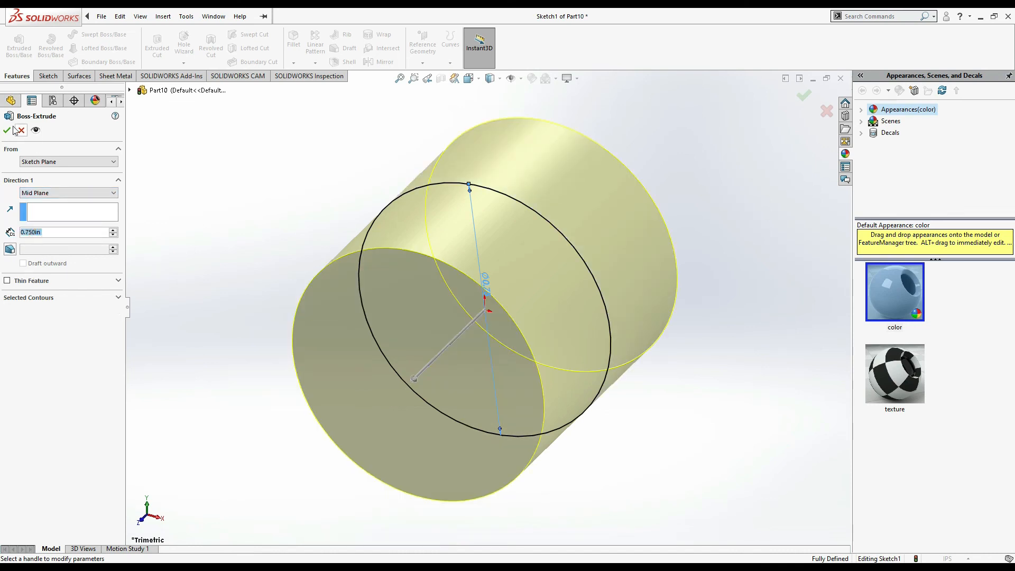
{"action": "left_click", "coordinate": [7, 130]}
Step: Check HingeB's end diameter in the manual and sketch a circle about 0.28 in in diameter on the Front Plane, centred on the origin
{"action": "key", "text": "alt+Tab"}
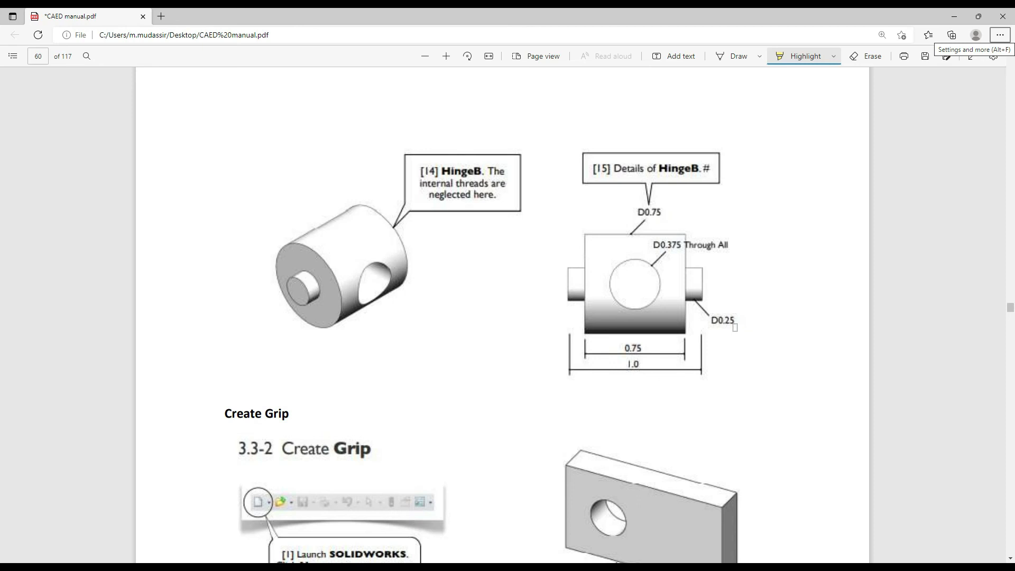
{"action": "key", "text": "alt+Tab"}
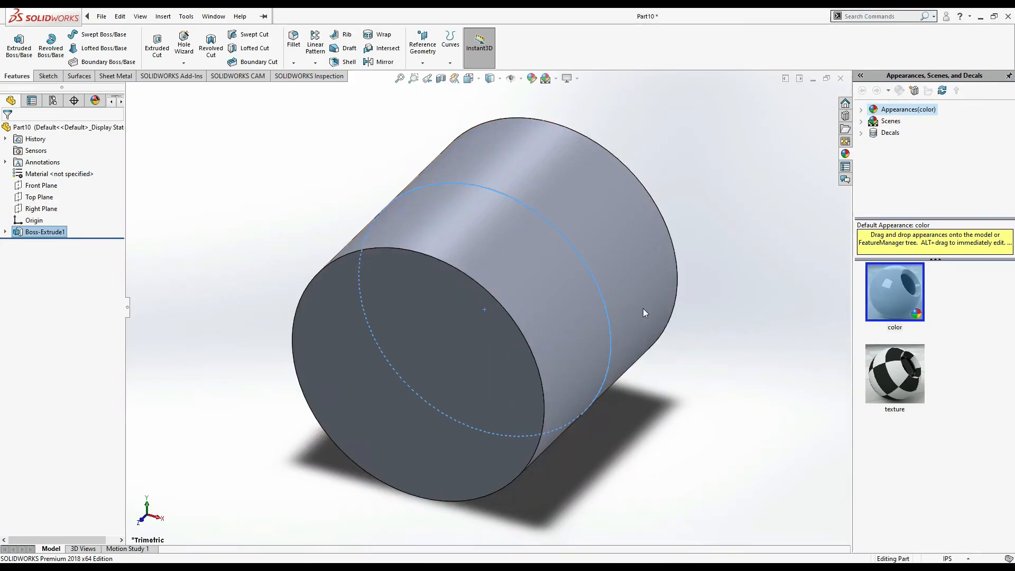
{"action": "left_click", "coordinate": [59, 184]}
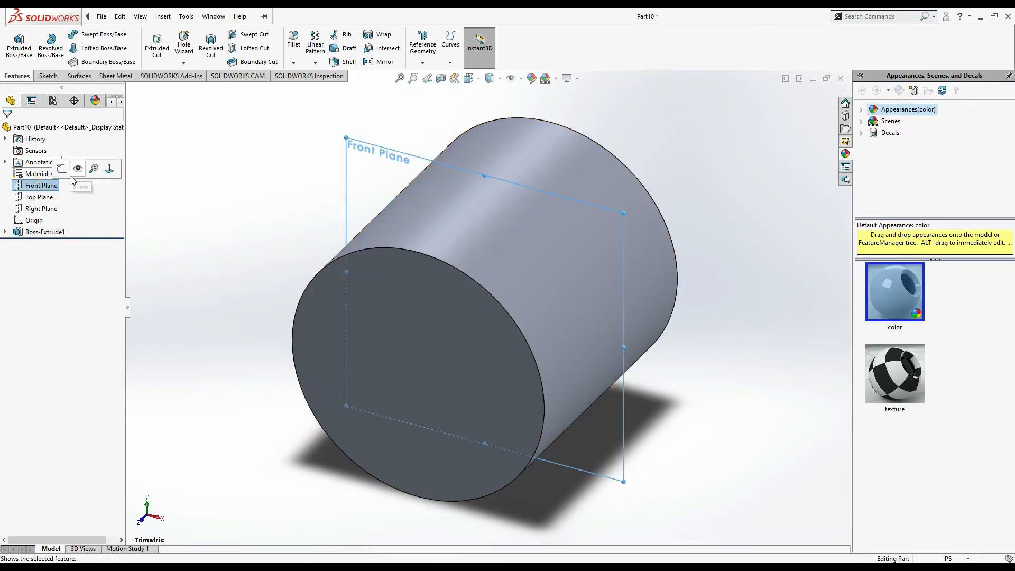
{"action": "left_click", "coordinate": [64, 168]}
{"action": "left_click", "coordinate": [91, 34]}
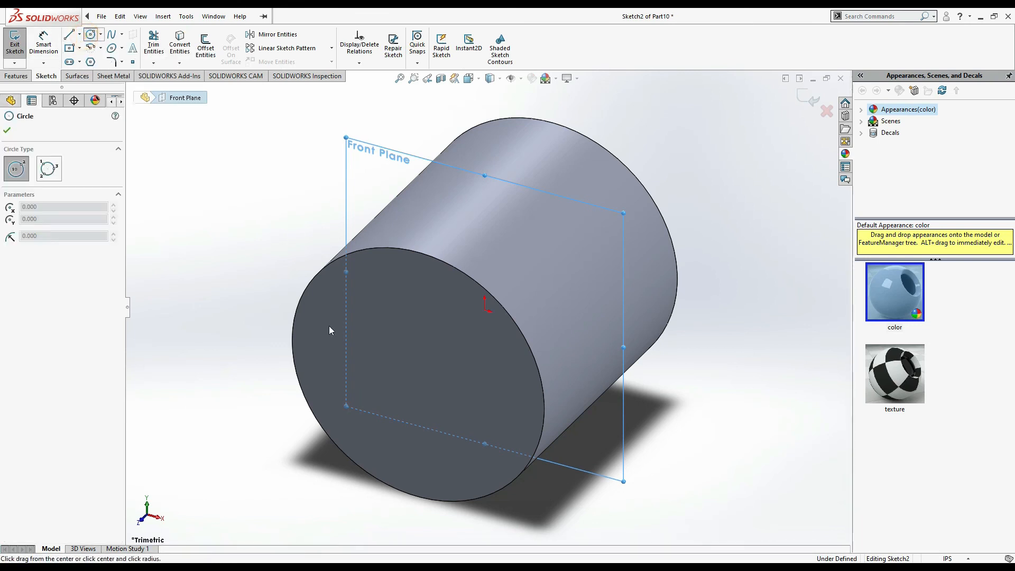
{"action": "left_click", "coordinate": [485, 311]}
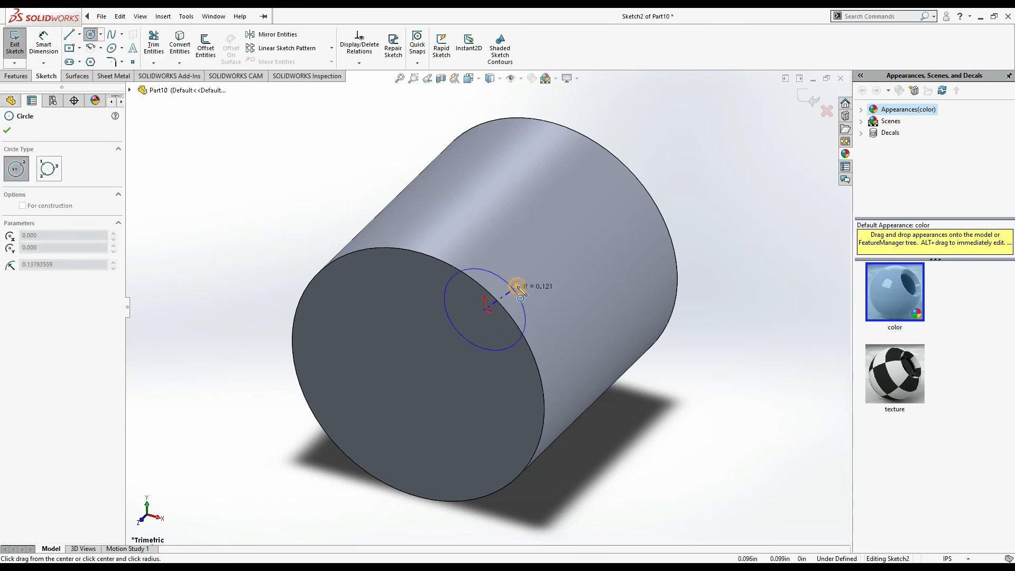
{"action": "left_click", "coordinate": [448, 279]}
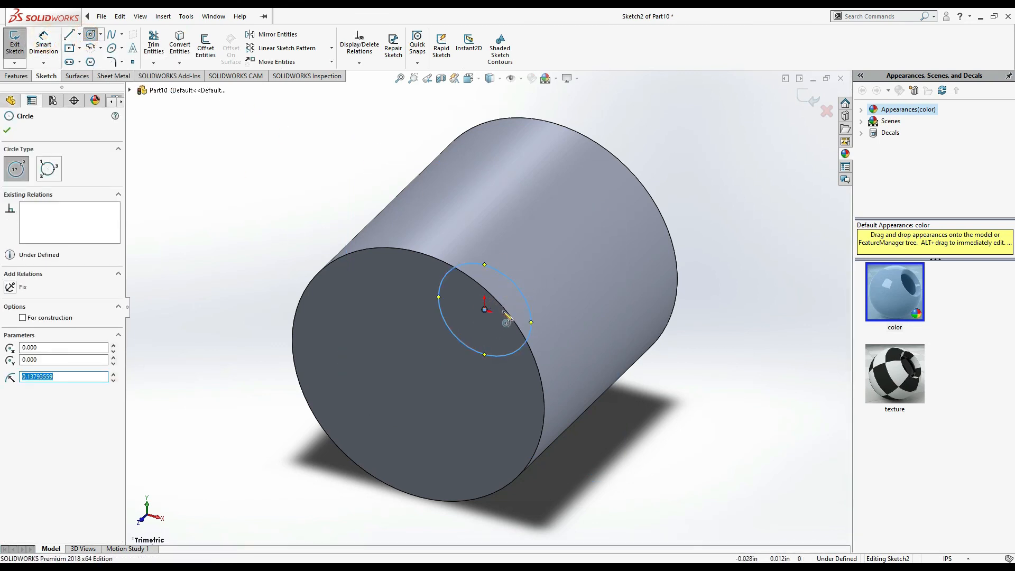
Step: Dimension the small circle's diameter to 0.25 in and leave the dimension tool
{"action": "left_click", "coordinate": [44, 43]}
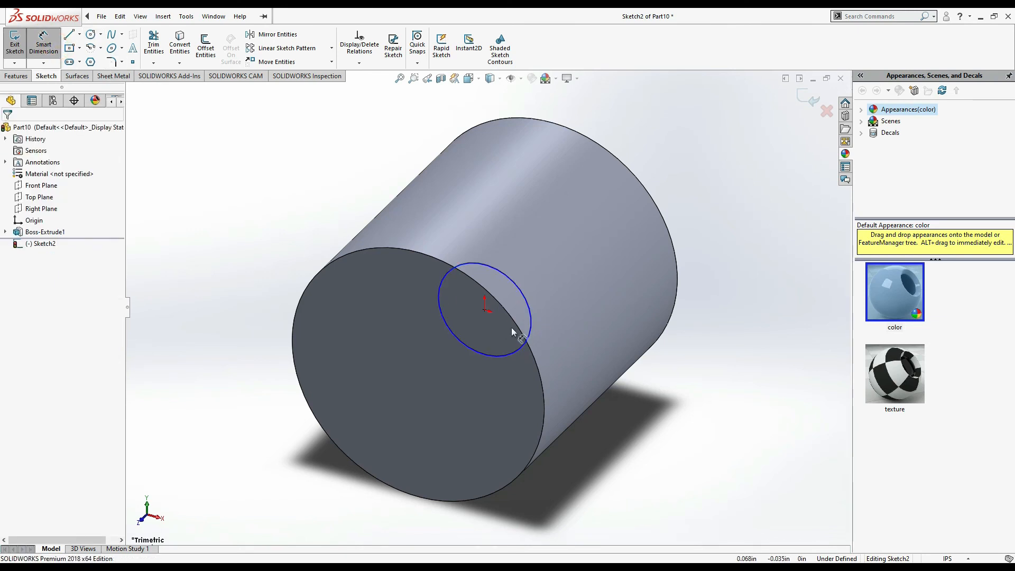
{"action": "left_click", "coordinate": [530, 324]}
{"action": "left_click", "coordinate": [634, 373]}
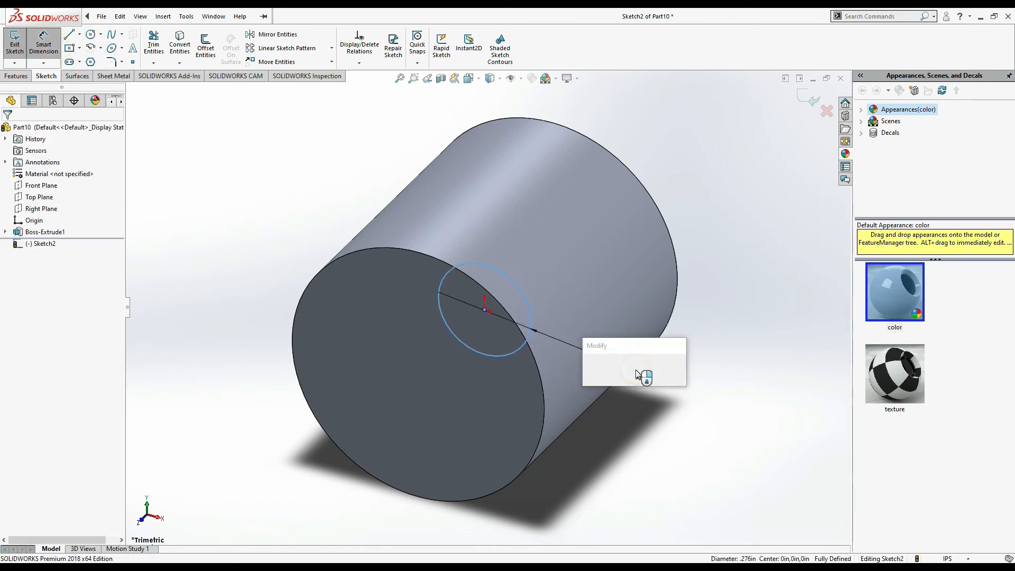
{"action": "type", "text": "0.25"}
{"action": "key", "text": "Return"}
{"action": "key", "text": "Escape"}
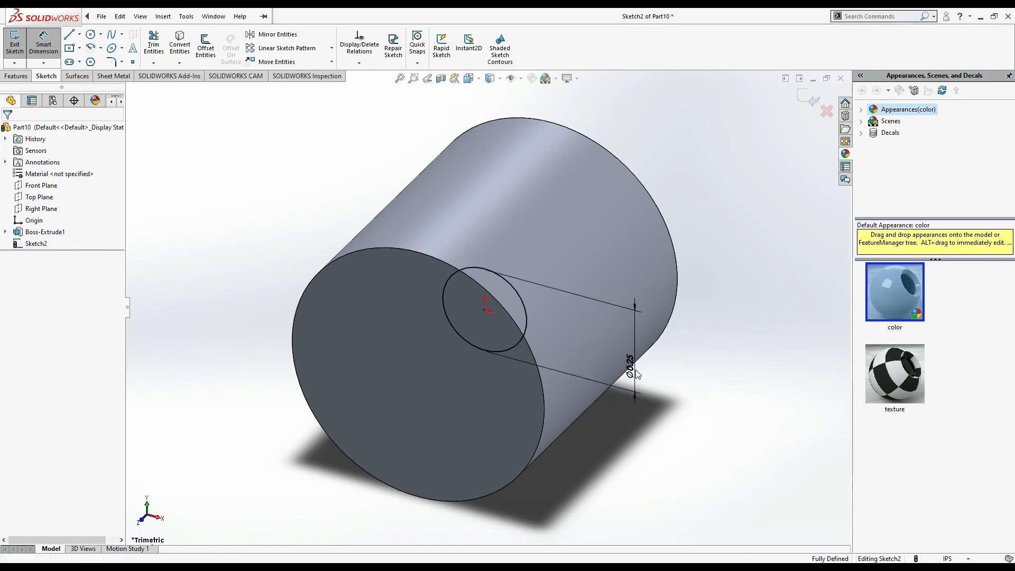
Step: Check HingeB's overall length in the manual and extrude the small circle 1 in with the Mid Plane end condition
{"action": "key", "text": "alt+Tab"}
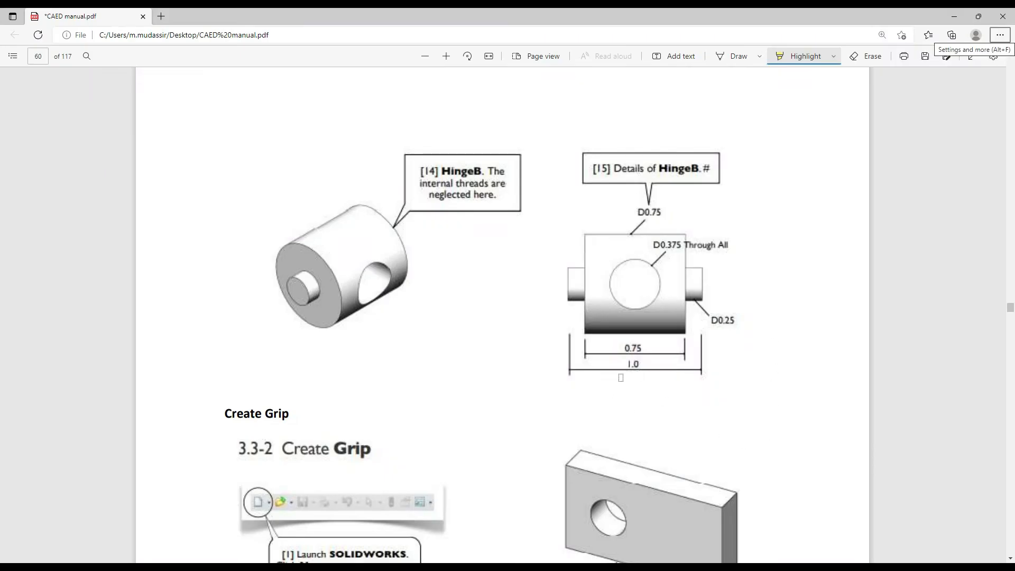
{"action": "key", "text": "alt+Tab"}
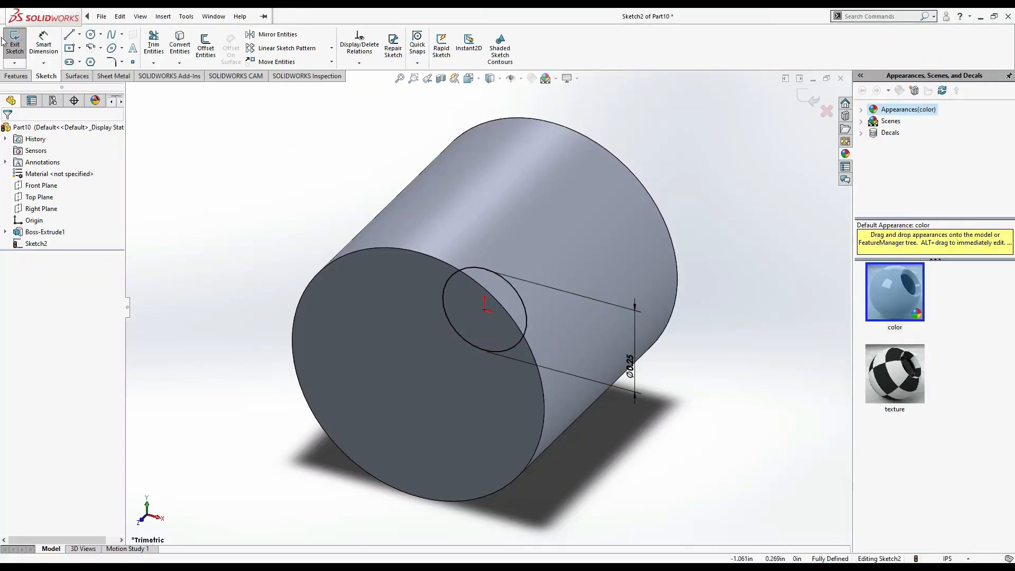
{"action": "left_click", "coordinate": [16, 76]}
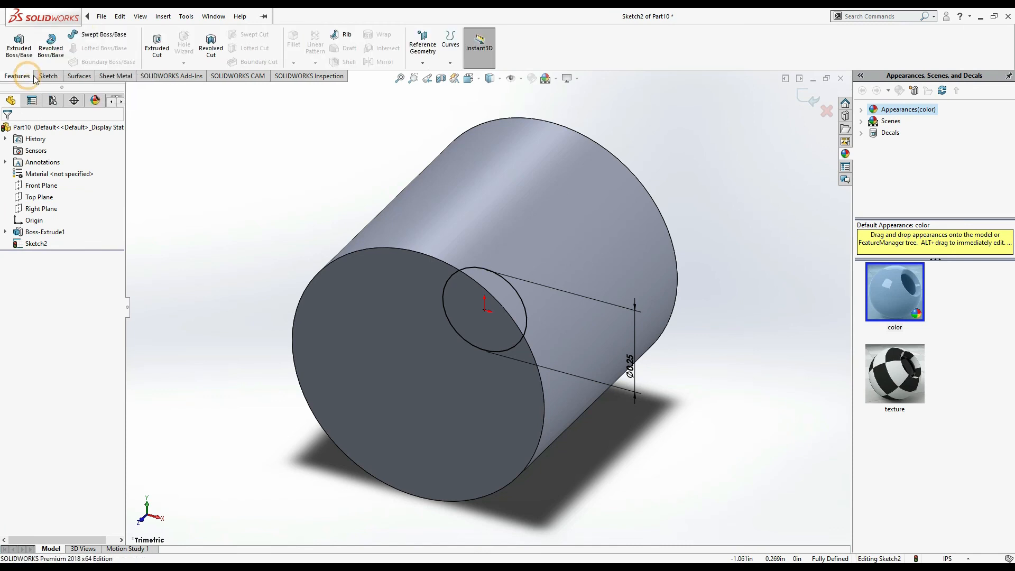
{"action": "left_click", "coordinate": [11, 49]}
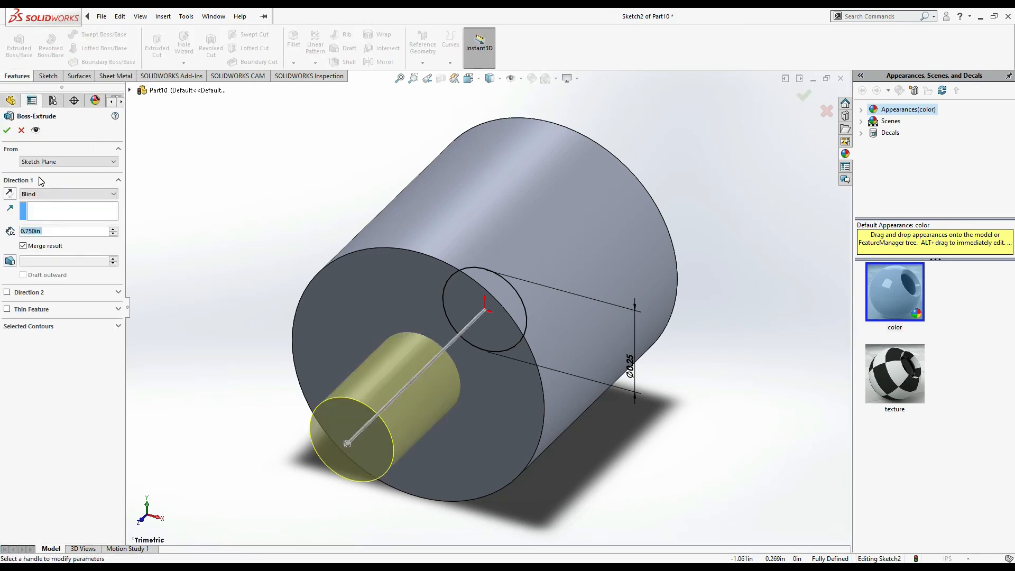
{"action": "type", "text": "1"}
{"action": "key", "text": "Return"}
{"action": "left_click", "coordinate": [34, 195]}
{"action": "left_click", "coordinate": [50, 244]}
{"action": "left_click", "coordinate": [62, 194]}
{"action": "left_click", "coordinate": [41, 250]}
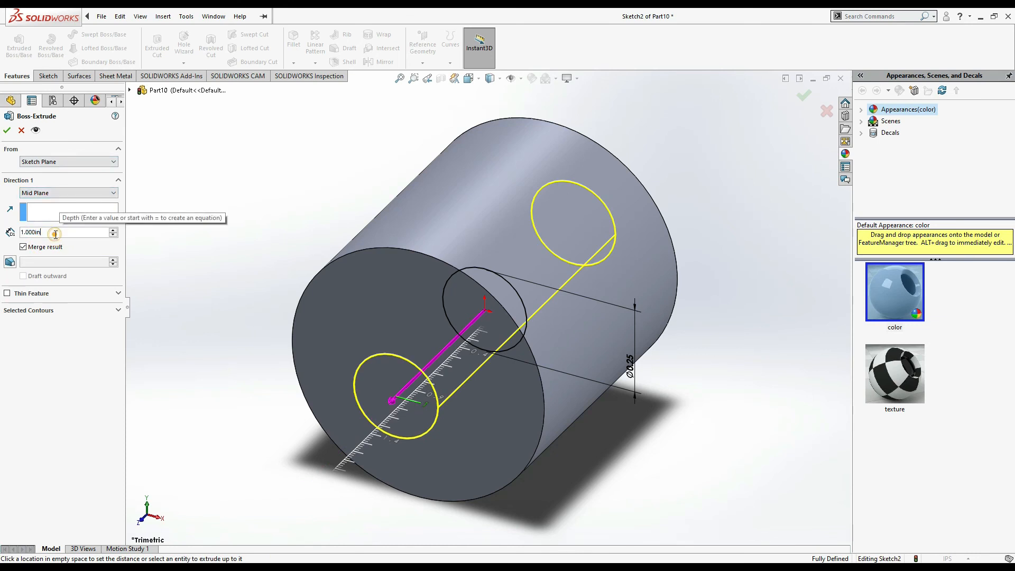
{"action": "double_click", "coordinate": [56, 235]}
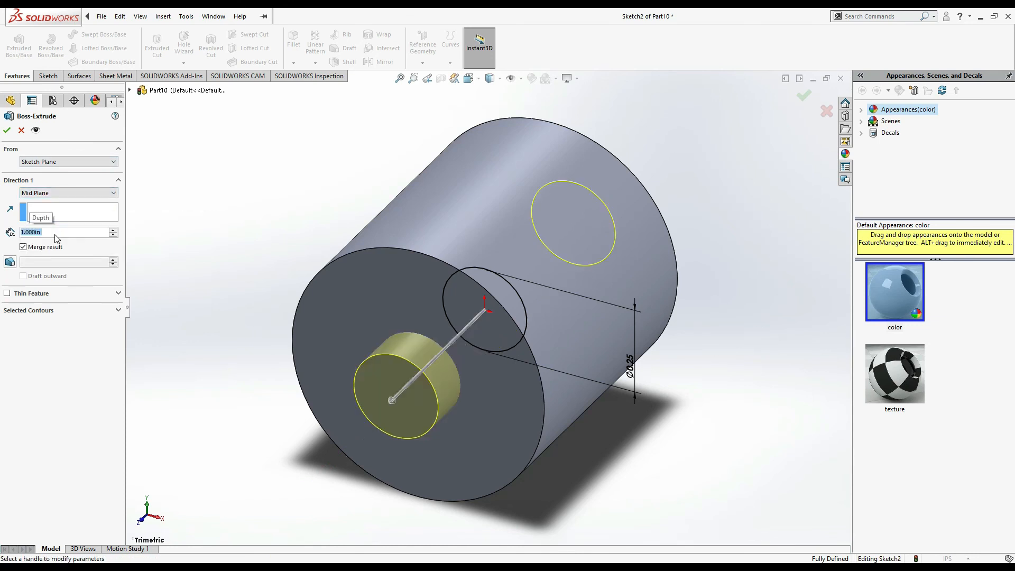
{"action": "left_click", "coordinate": [7, 131]}
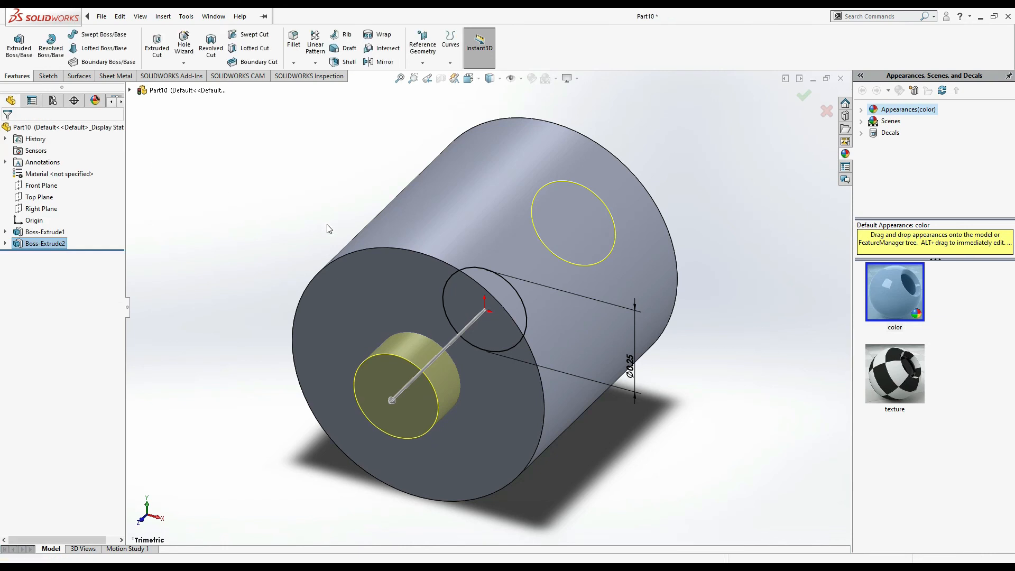
Step: Sketch a circle about 0.39 in in diameter on the Right Plane, centred on the origin
{"action": "middle_click_drag", "start_coordinate": [798, 240], "coordinate": [587, 314]}
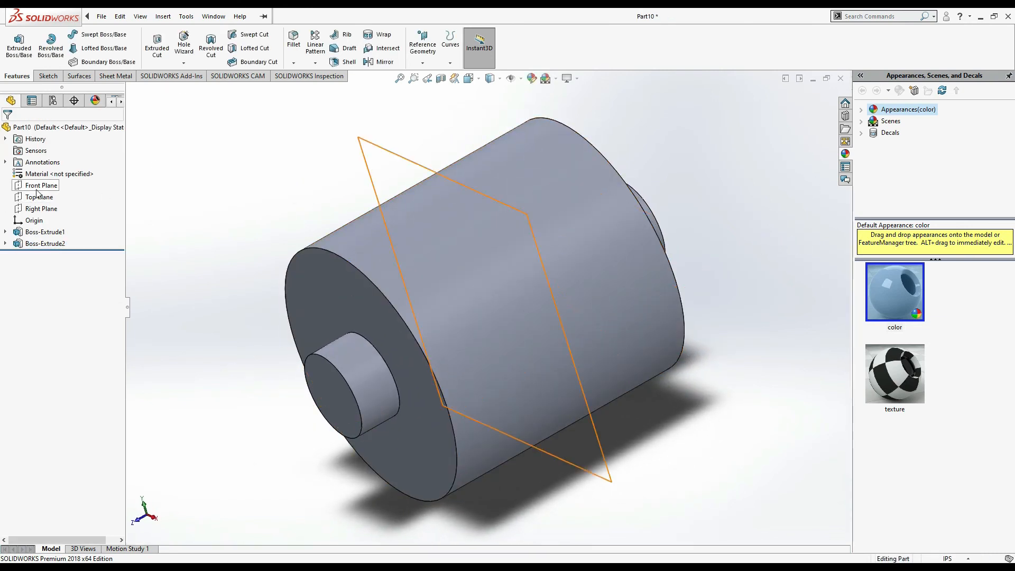
{"action": "left_click", "coordinate": [32, 209]}
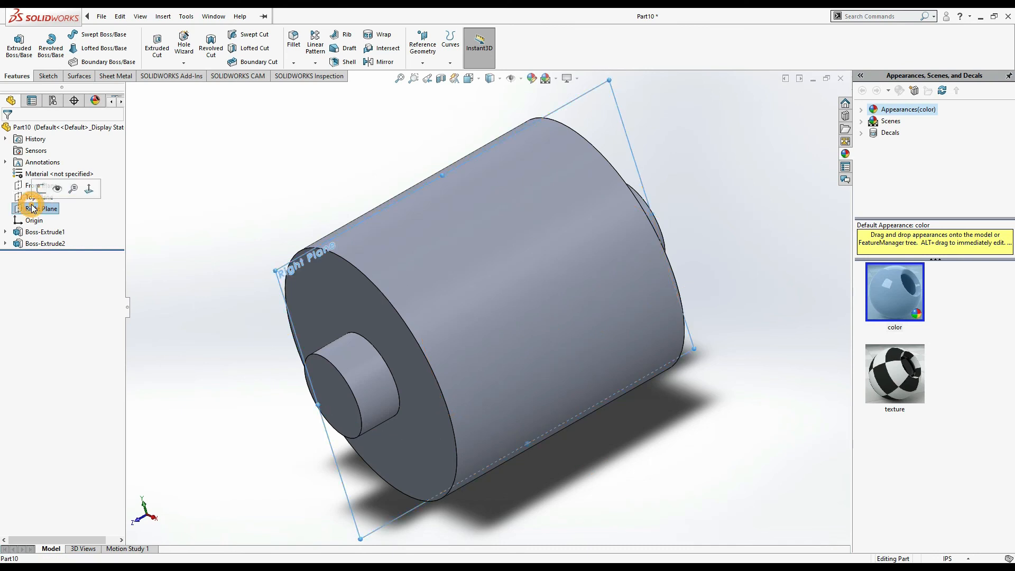
{"action": "left_click", "coordinate": [44, 186]}
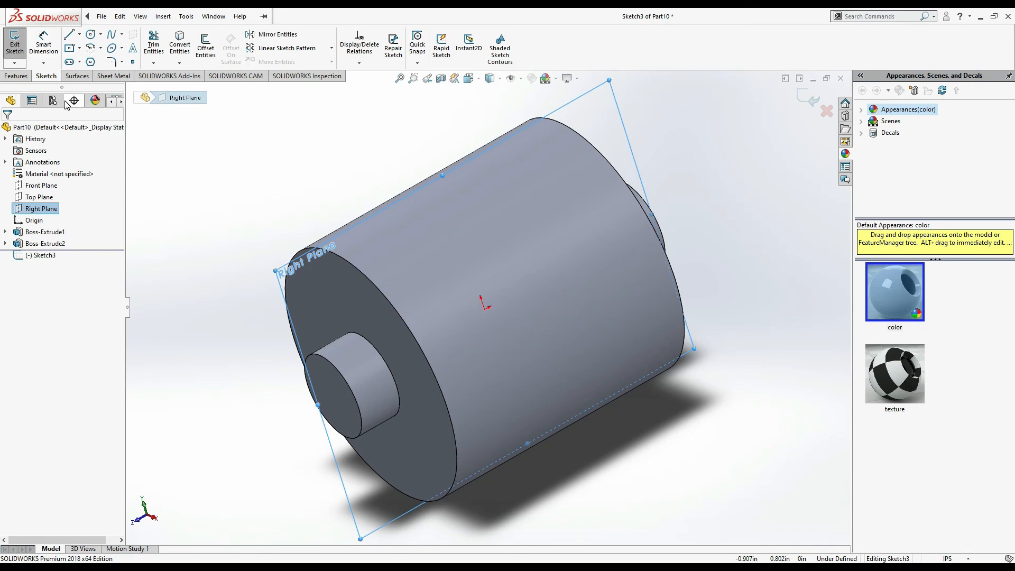
{"action": "key", "text": "ctrl+8"}
{"action": "left_click", "coordinate": [96, 17]}
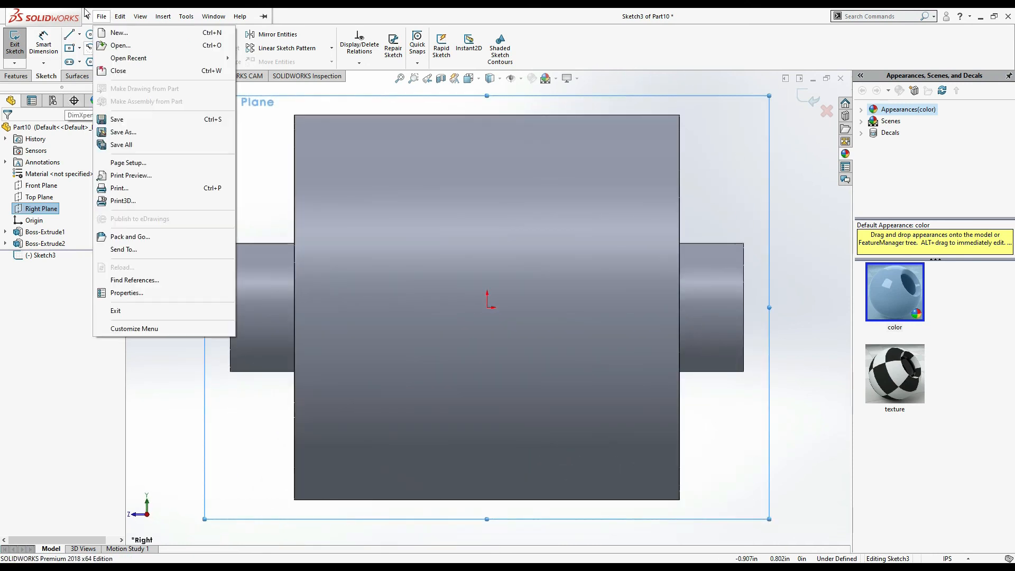
{"action": "left_click", "coordinate": [92, 34]}
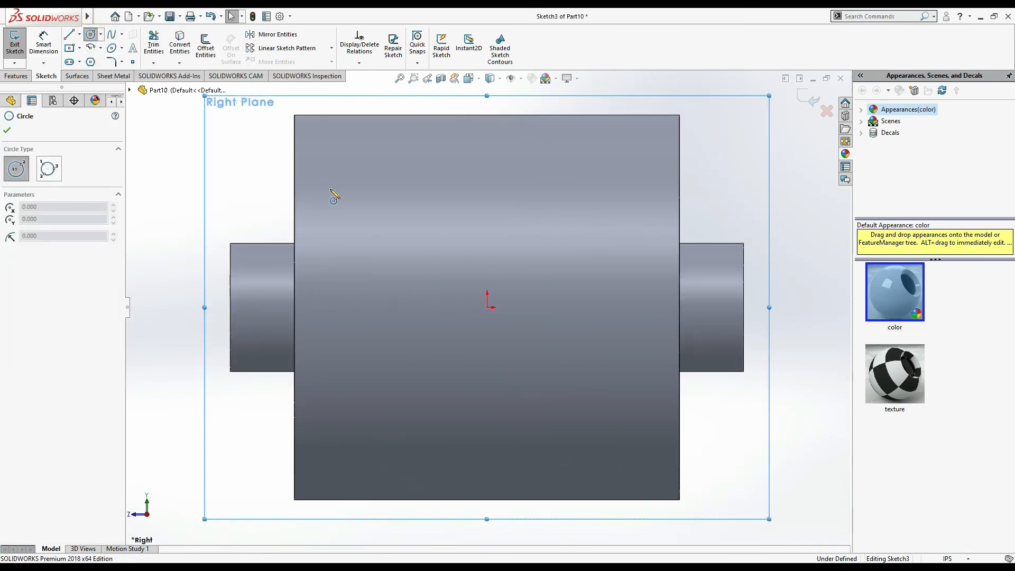
{"action": "left_click", "coordinate": [487, 307]}
{"action": "left_click", "coordinate": [547, 226]}
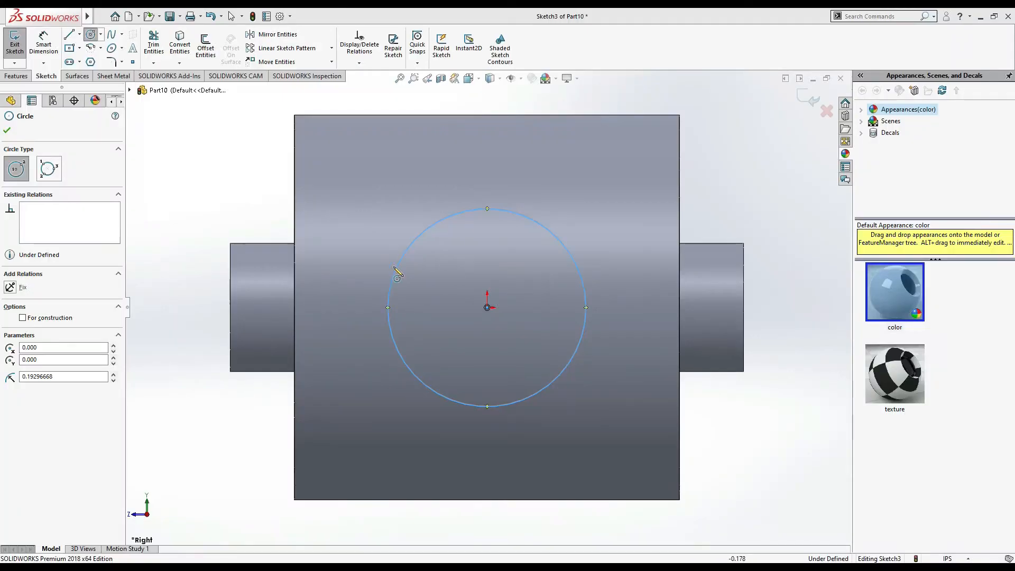
Step: Dimension the new circle's diameter to 0.375 in and leave the dimension tool
{"action": "left_click", "coordinate": [46, 47]}
{"action": "left_click", "coordinate": [471, 211]}
{"action": "left_click", "coordinate": [473, 242]}
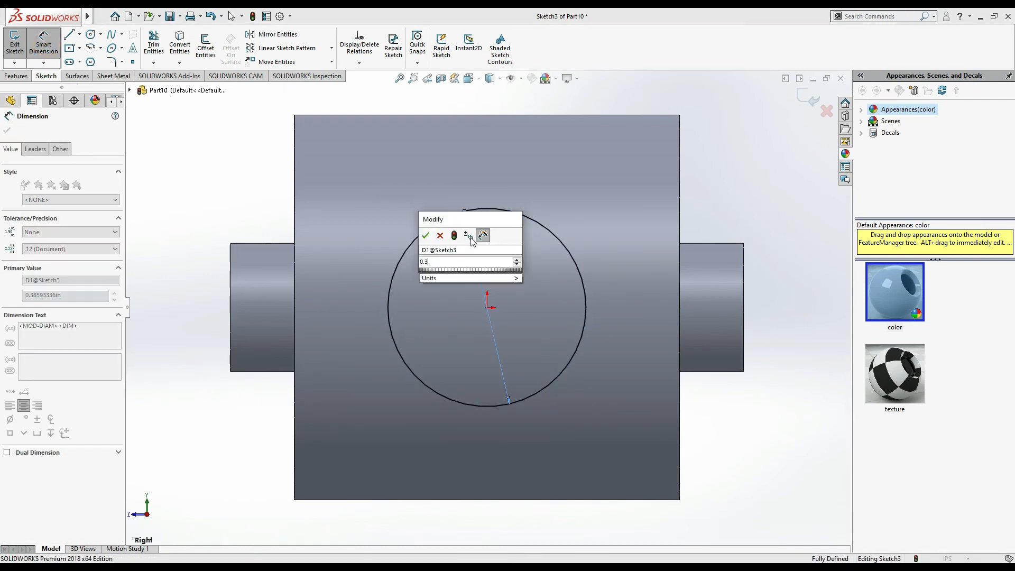
{"action": "key", "text": "Return"}
{"action": "scroll", "coordinate": [157, 159], "scroll_direction": "up", "scroll_amount": 3}
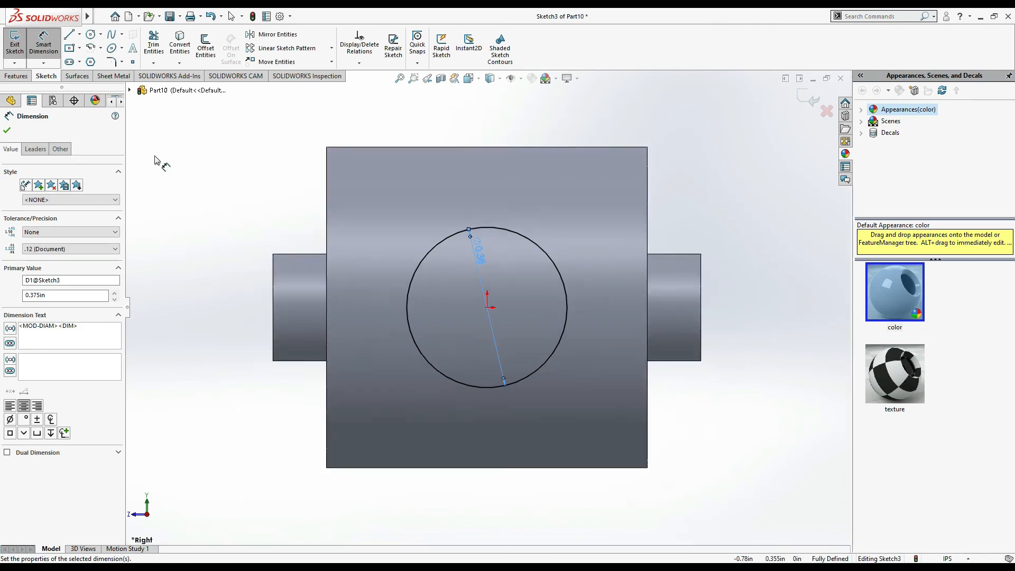
{"action": "left_click", "coordinate": [12, 130]}
Step: Cut the circle through the body in both directions with an Extruded Cut set to Through All - Both
{"action": "left_click", "coordinate": [25, 75]}
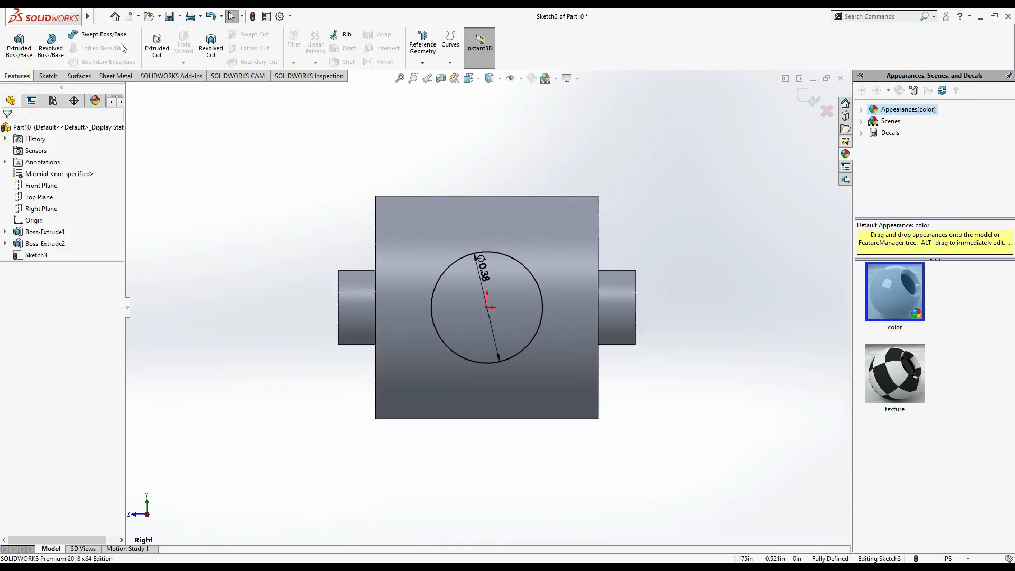
{"action": "left_click", "coordinate": [155, 40]}
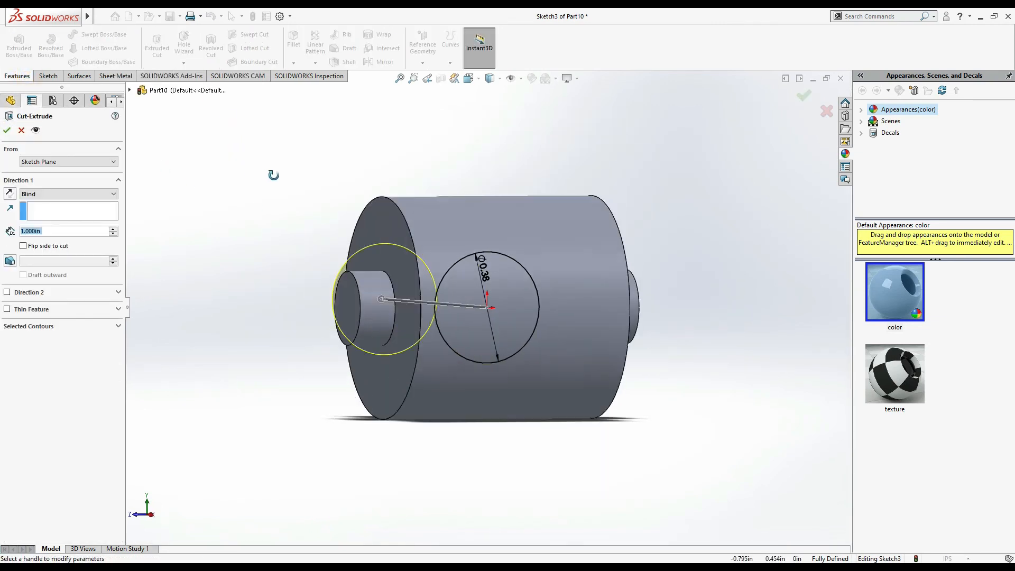
{"action": "left_click", "coordinate": [43, 194]}
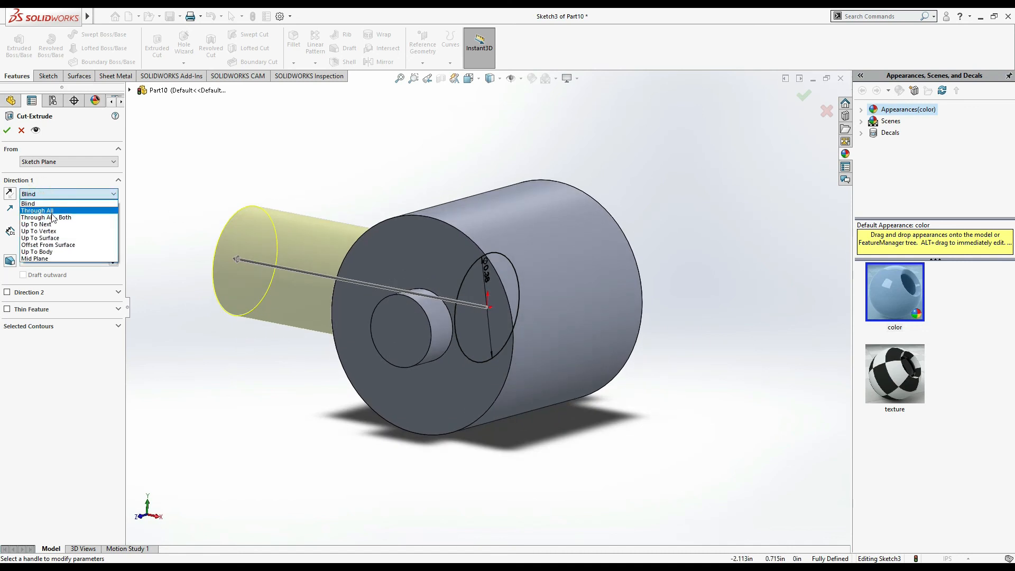
{"action": "left_click", "coordinate": [52, 218]}
{"action": "left_click", "coordinate": [7, 130]}
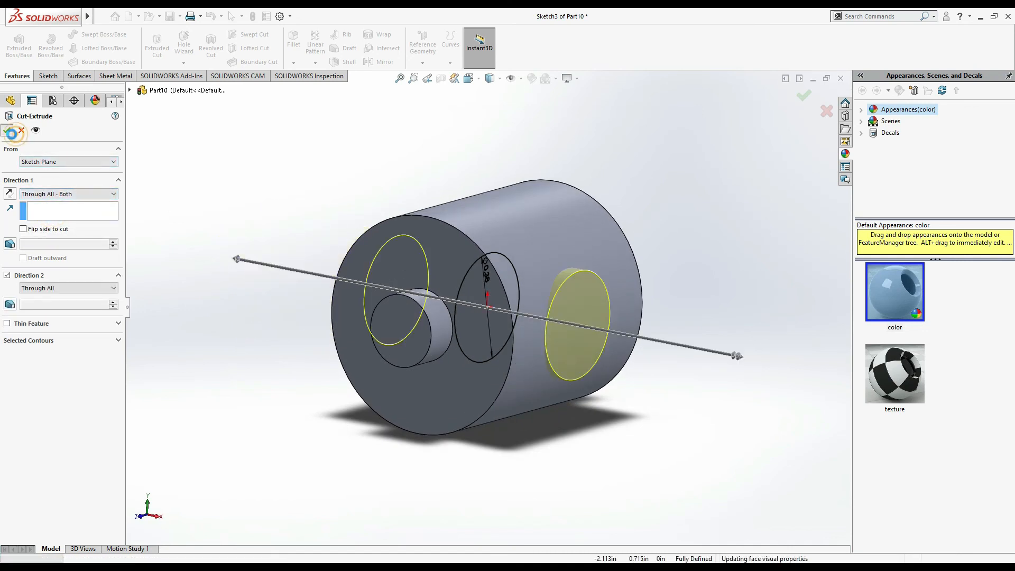
Step: Colour the whole part dark yellow (RGB 192, 192, 0) from the standard swatches
{"action": "left_click", "coordinate": [371, 170]}
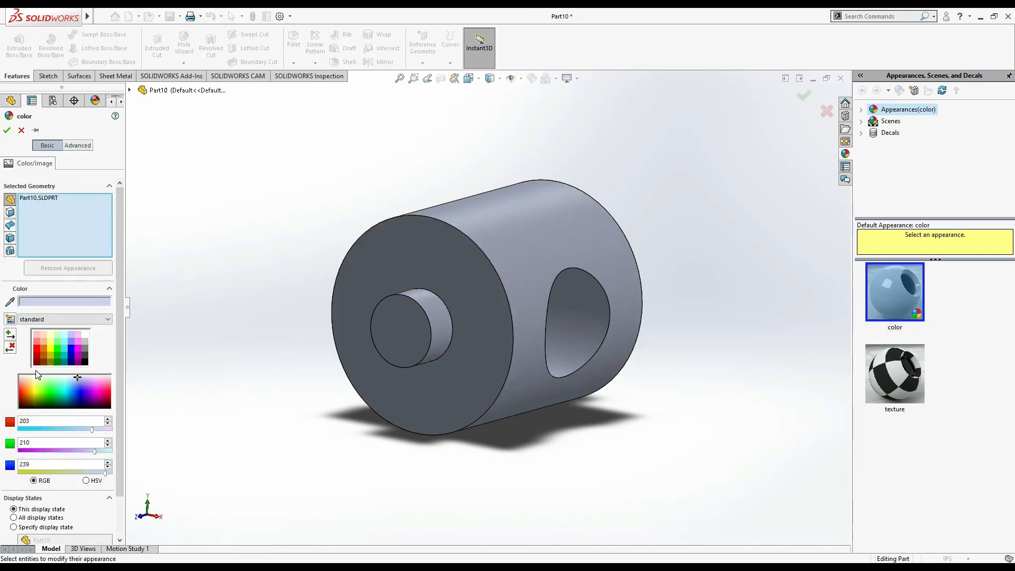
{"action": "left_click", "coordinate": [51, 356]}
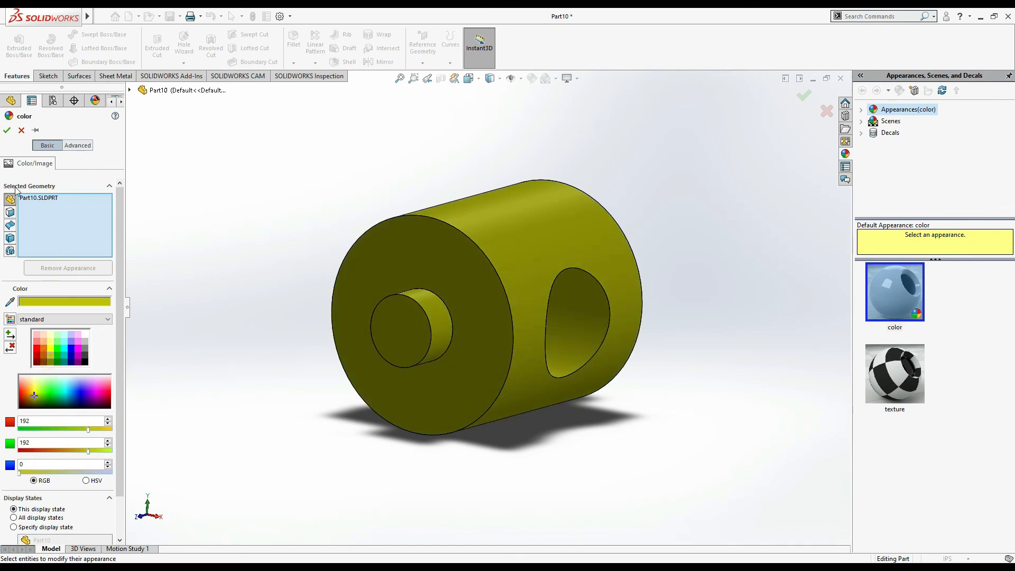
{"action": "left_click", "coordinate": [7, 131]}
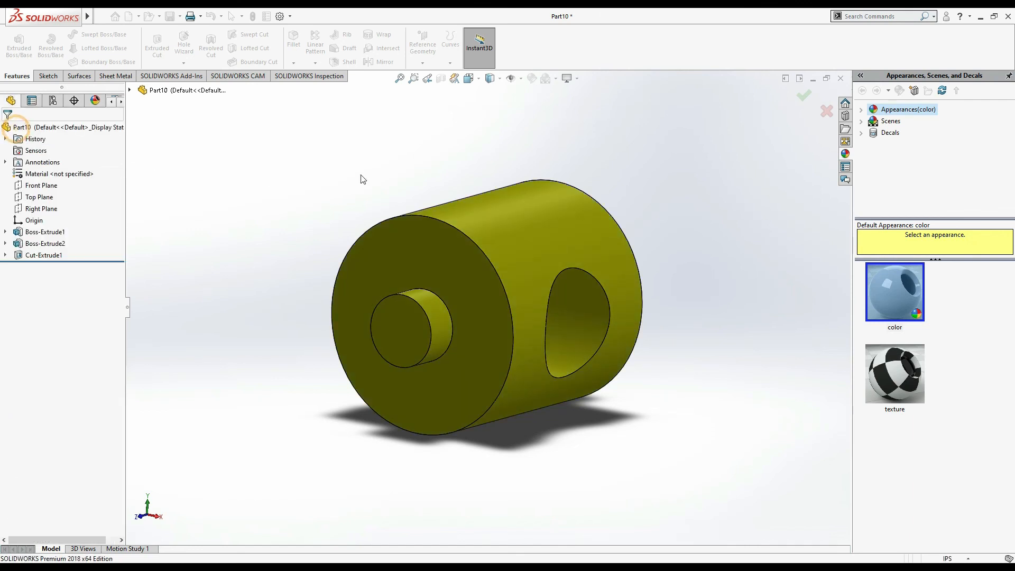
Step: Close the part and save it as "hinge b" in the assembly drawing folder
{"action": "left_click", "coordinate": [844, 78]}
{"action": "left_click", "coordinate": [471, 269]}
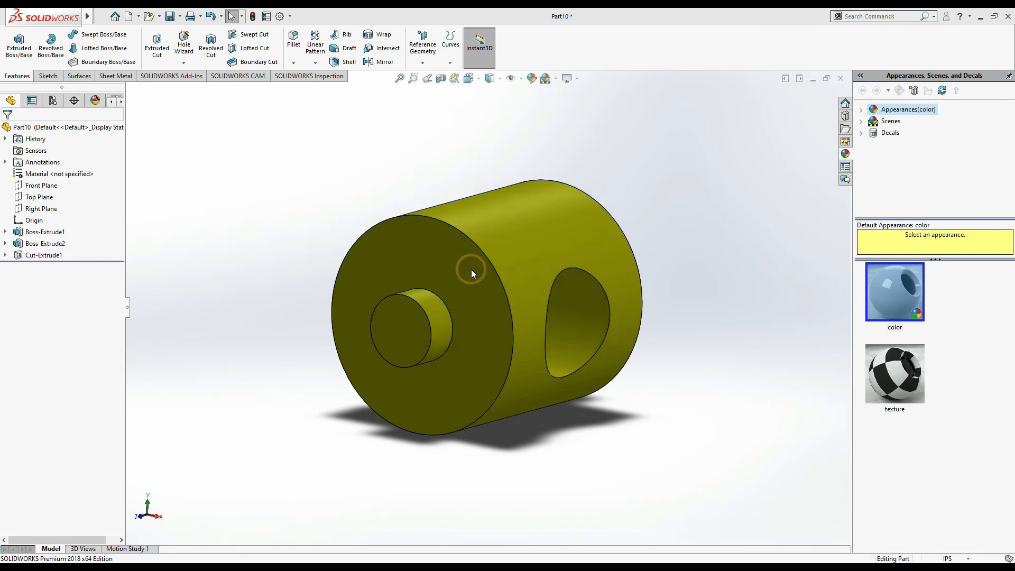
{"action": "type", "text": "hinge b"}
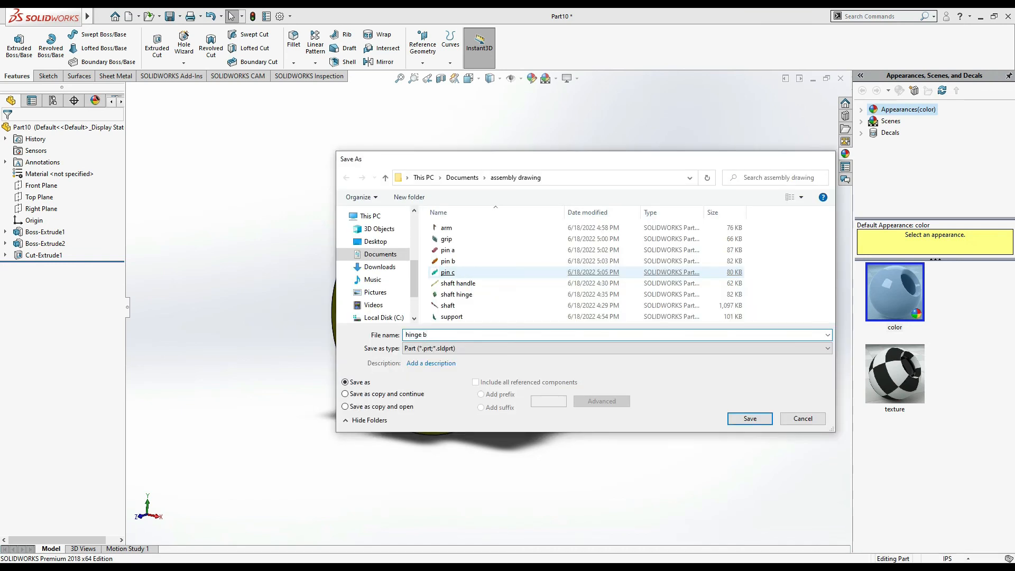
{"action": "key", "text": "Return"}
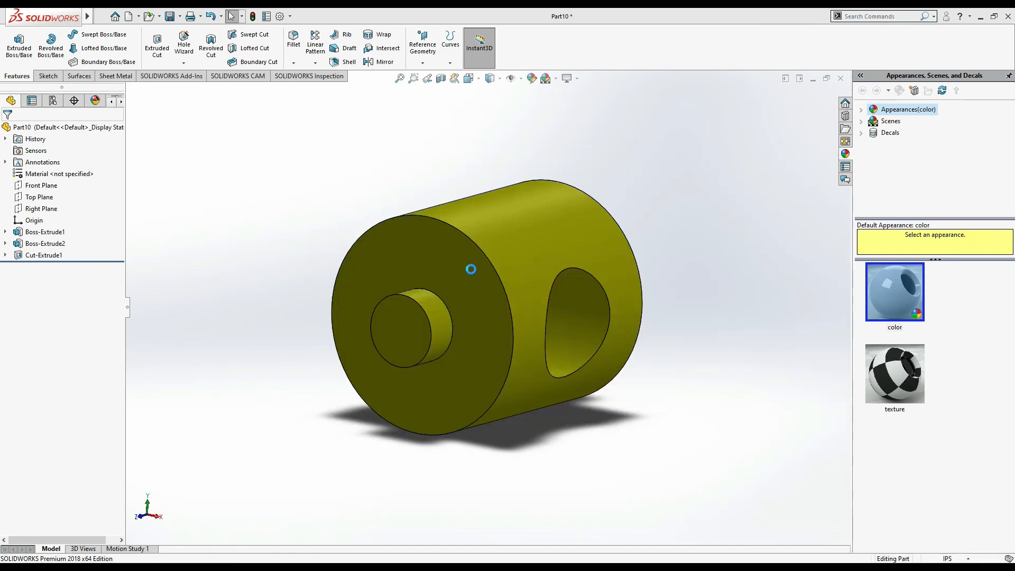
Step: Switch to the CAED manual and look through the part sections after HingeB
{"action": "key", "text": "alt+Tab"}
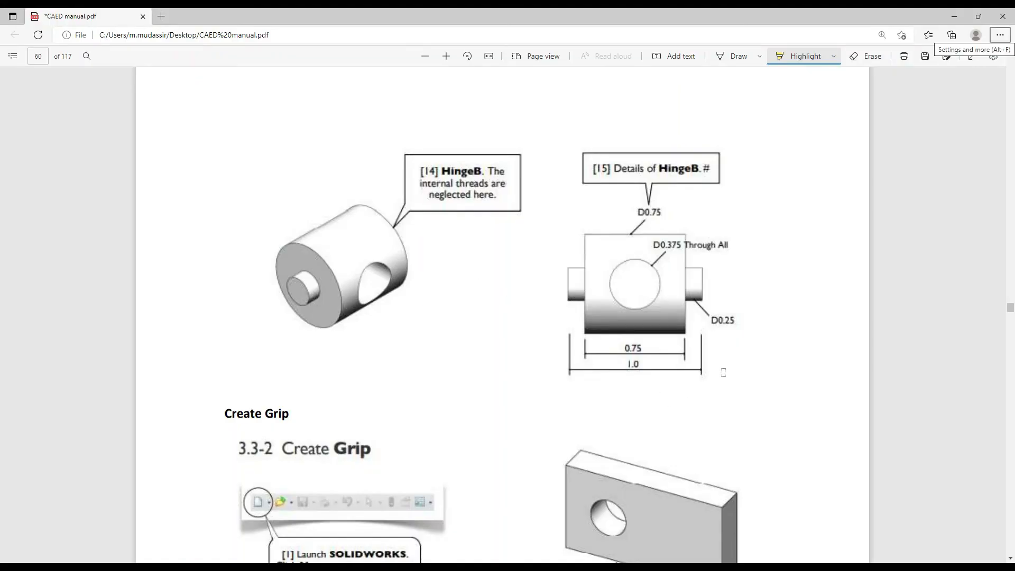
{"action": "scroll", "coordinate": [724, 372], "scroll_direction": "down", "scroll_amount": 5}
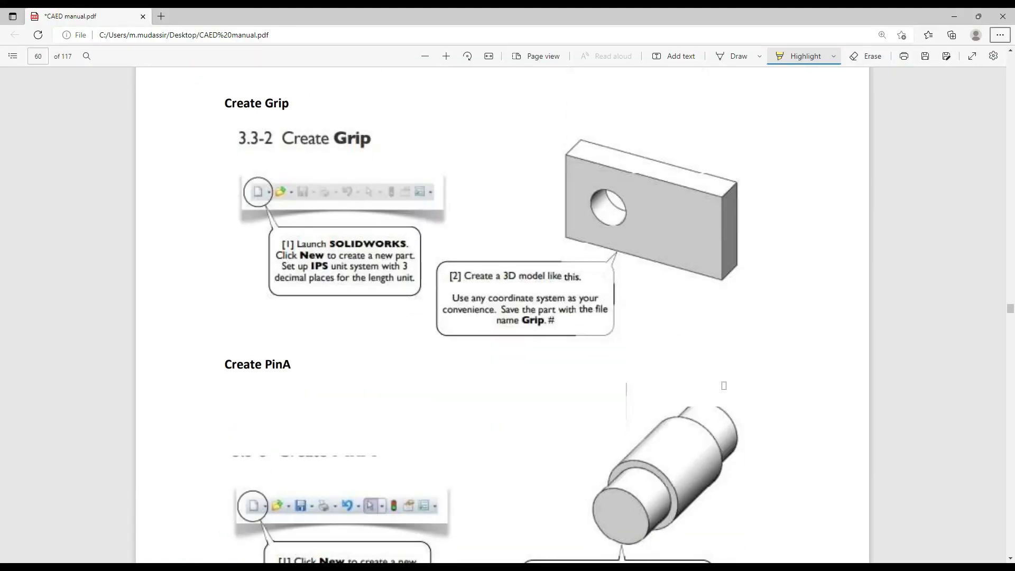